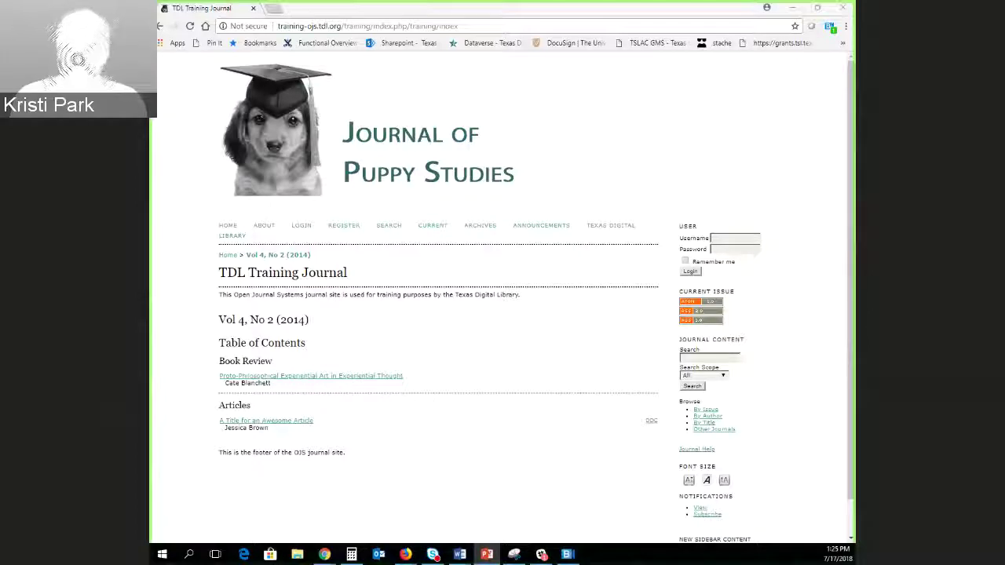
Follow the slide's Basic Workplan for New Journals link to the PKP wiki 'Start Here' page in Chrome.
key(alt+Tab)
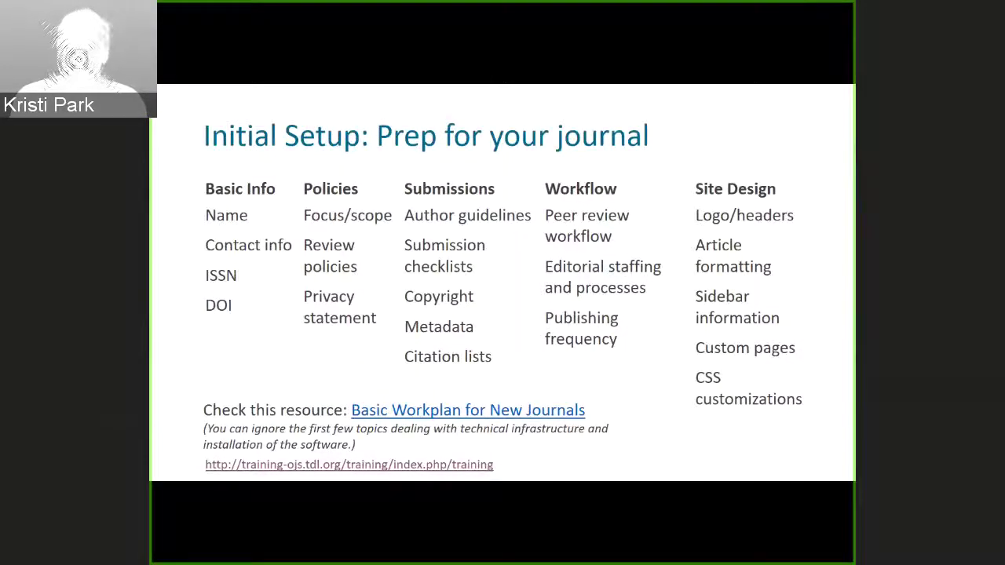
click(468, 410)
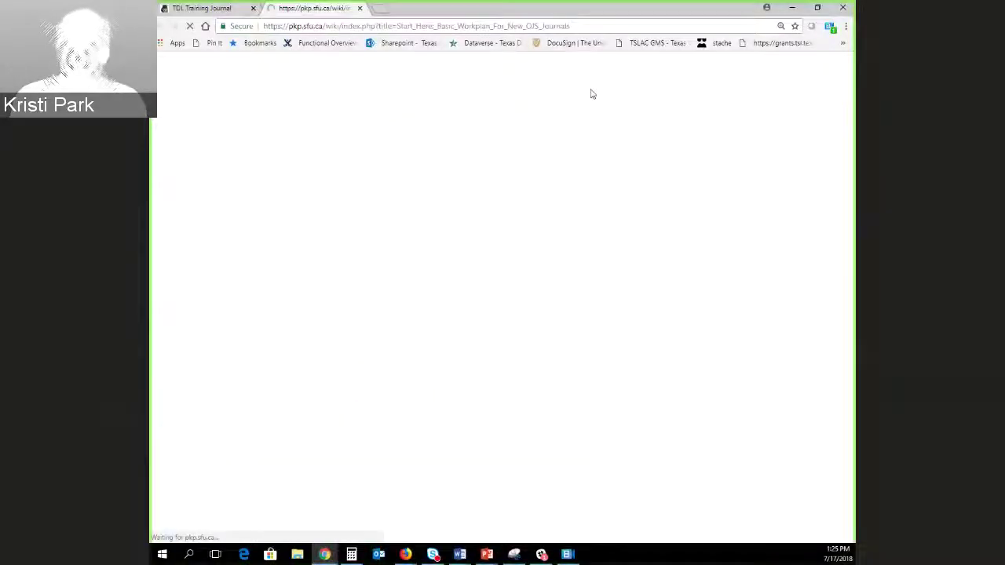
click(498, 26)
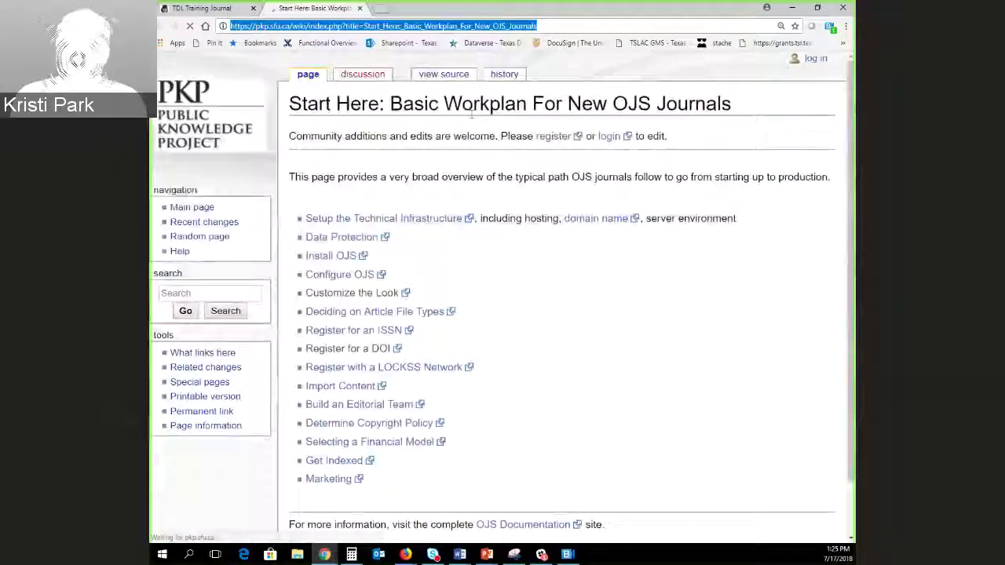
key(alt+Tab)
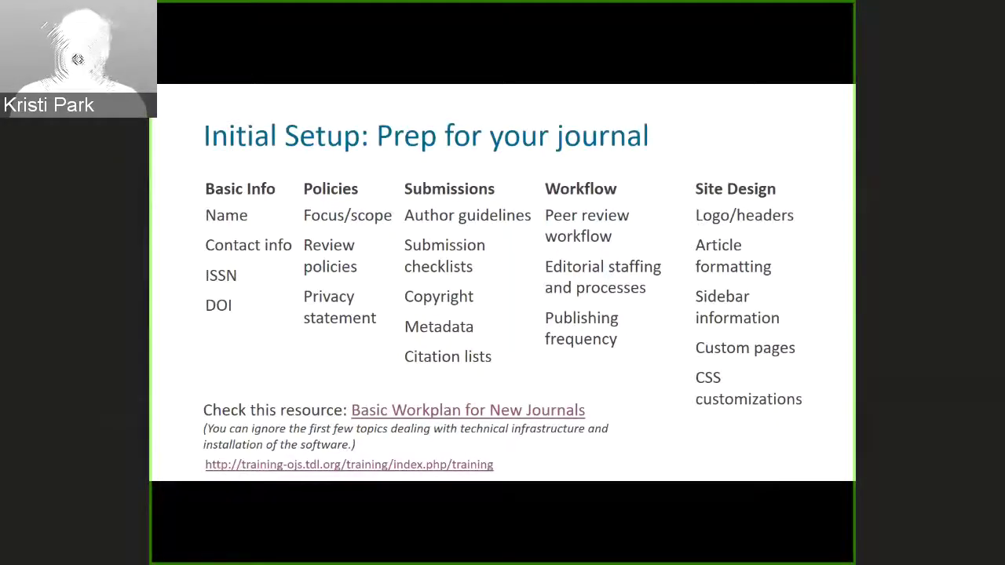
key(alt+Tab)
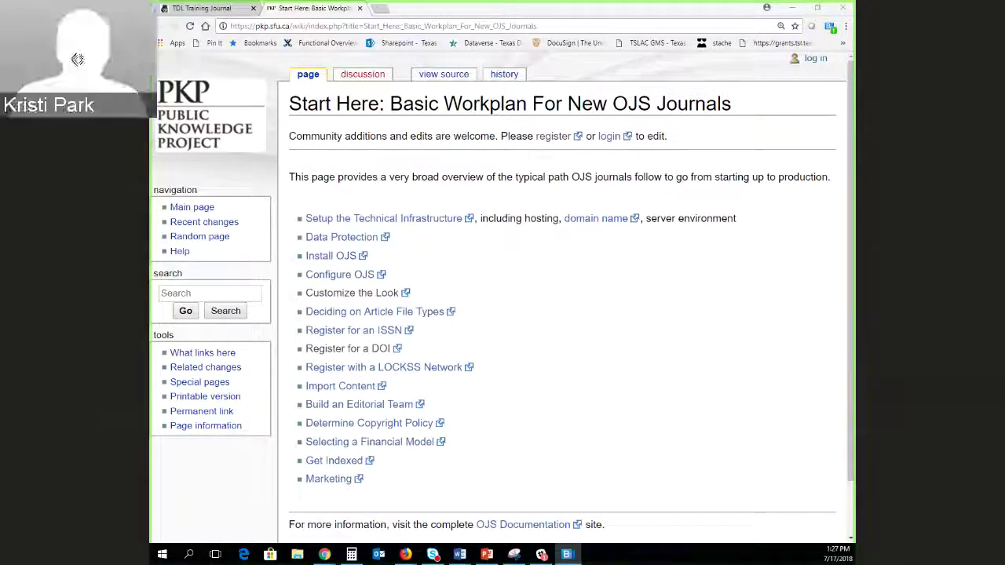
Return to the TDL Training Journal home page showing Vol 4, No 2 (2014), zoomed in.
click(201, 8)
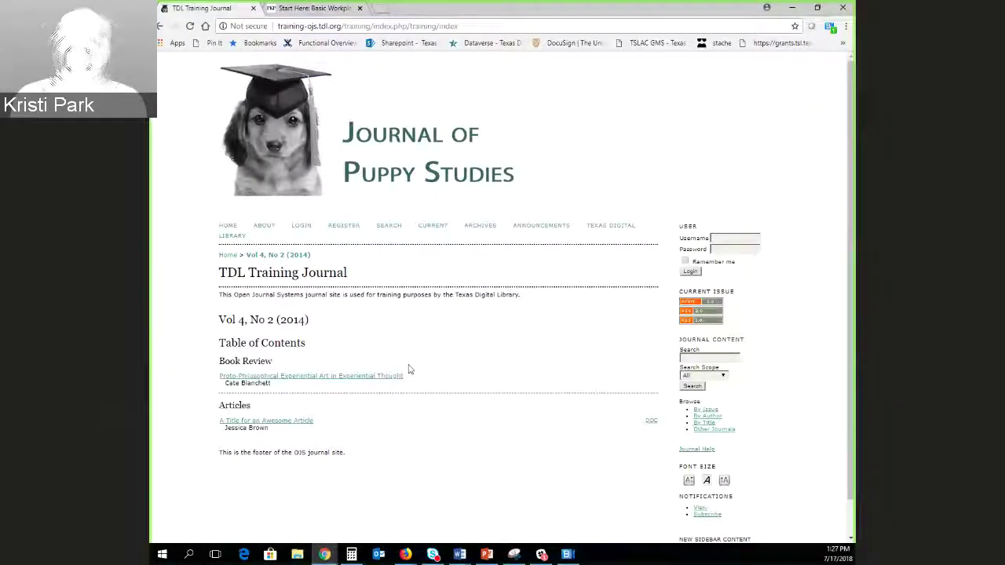
click(744, 237)
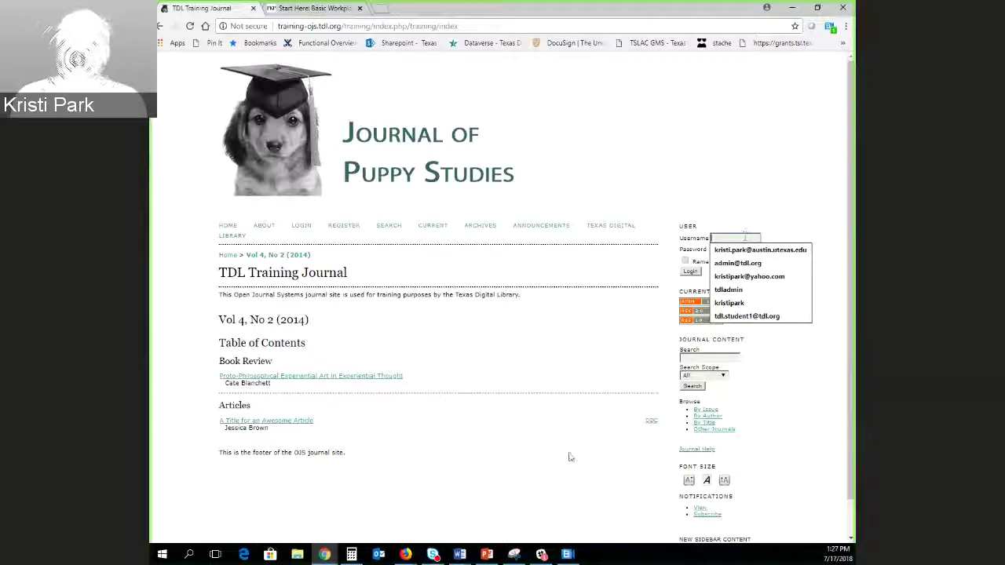
click(470, 463)
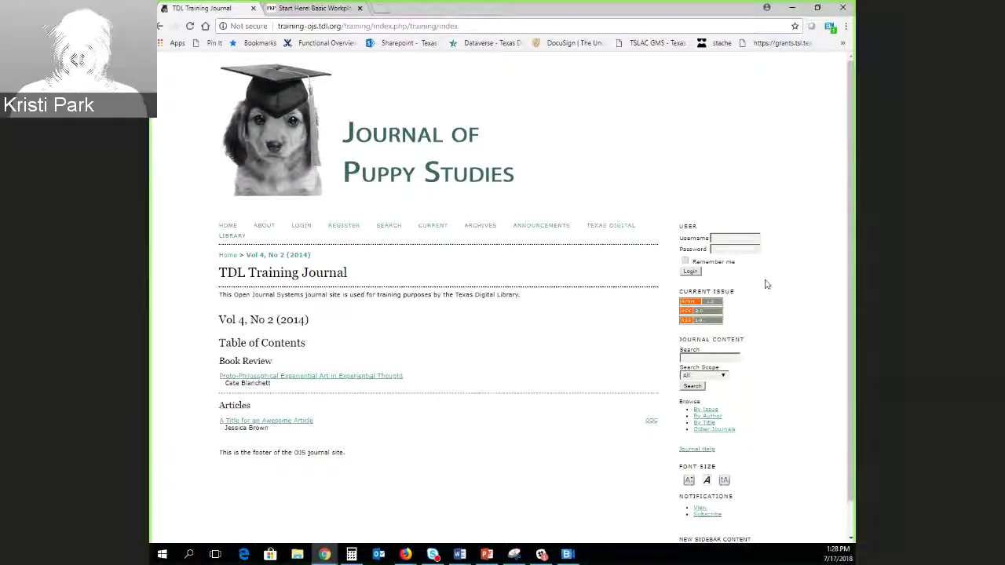
scroll(765, 284, down, 1)
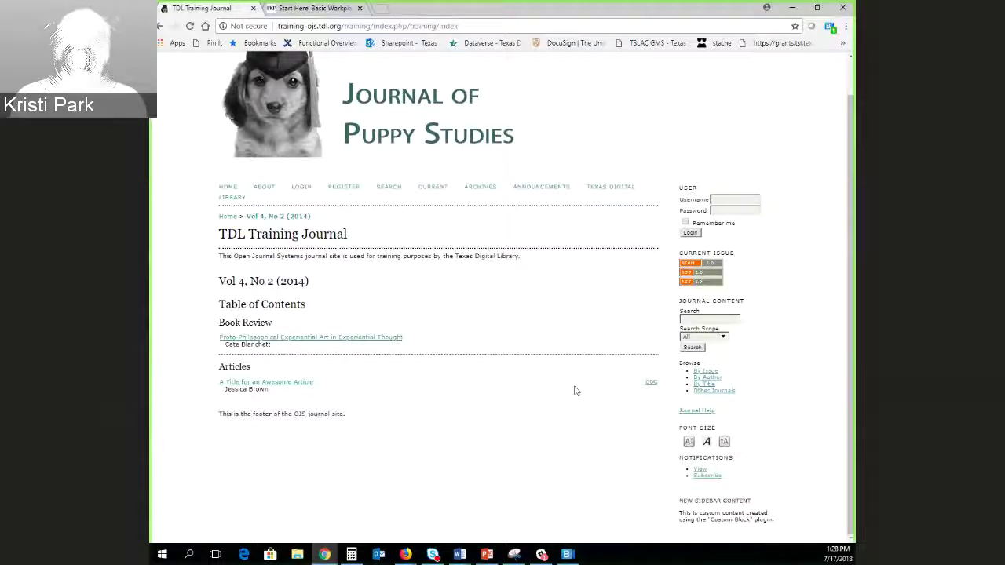
scroll(801, 306, up, 1)
click(735, 237)
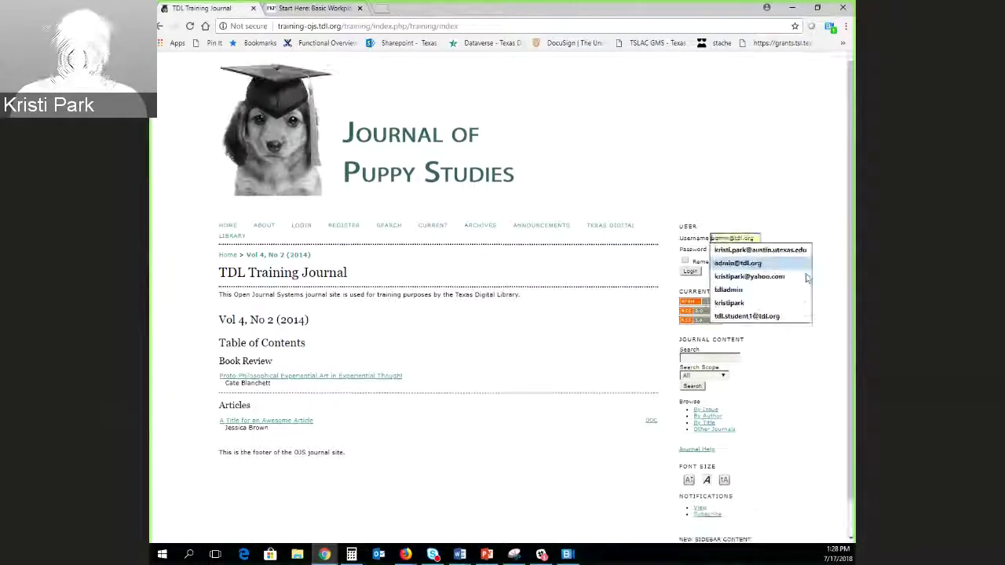
click(530, 417)
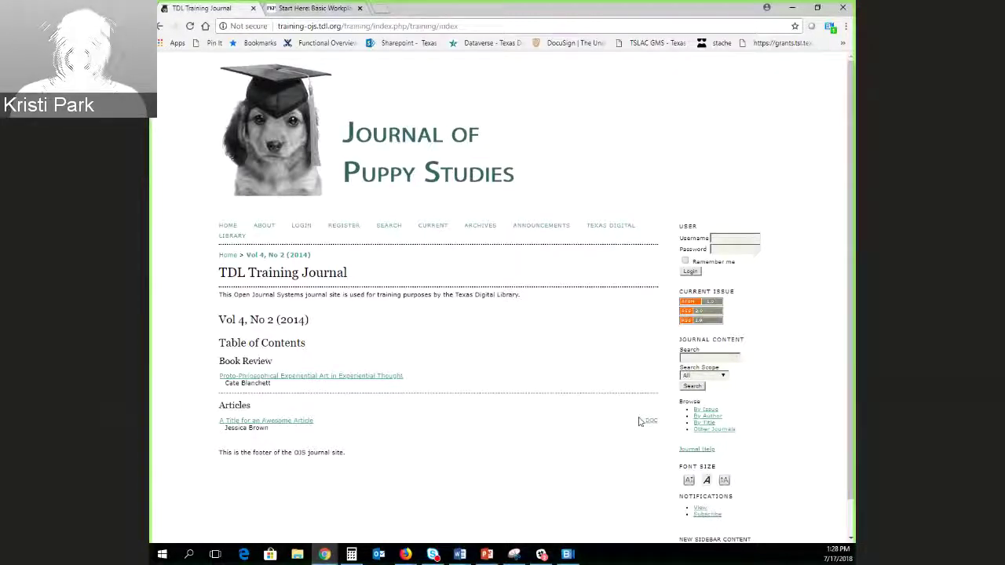
key(ctrl+plus)
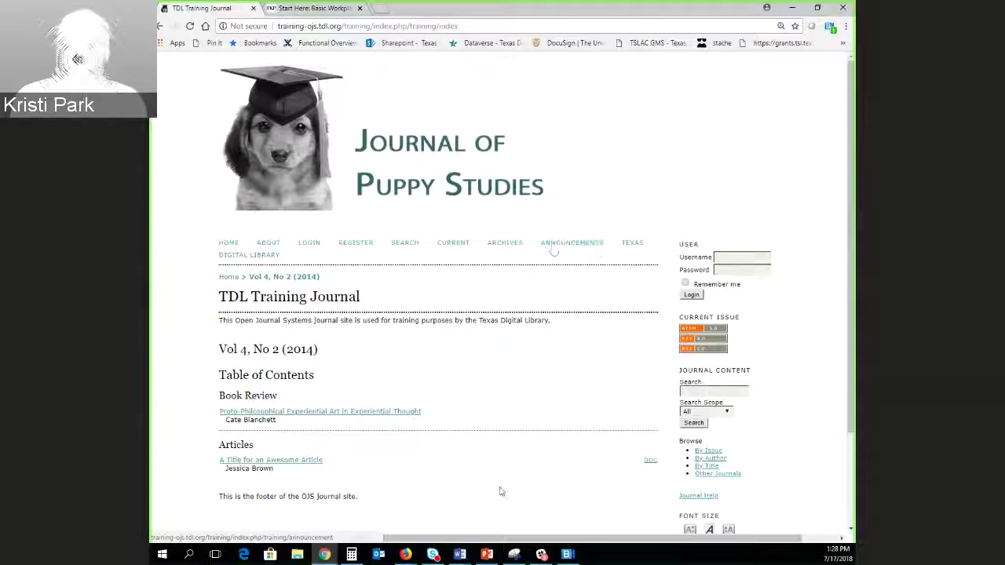
Log in with the saved administrator username and its password to reach User Home.
click(750, 256)
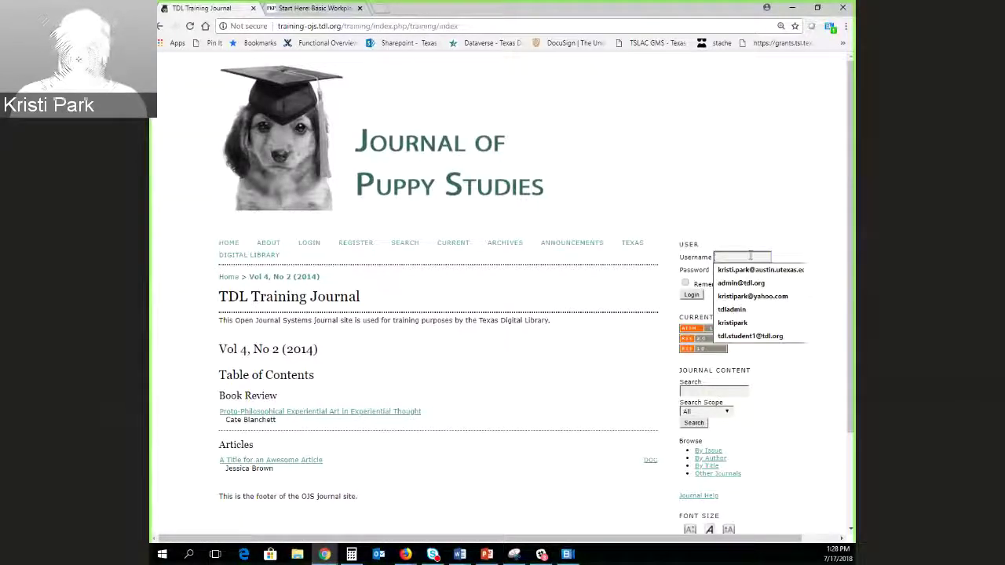
key(Down)
key(Down)
key(Down)
key(Down)
key(Return)
key(Tab)
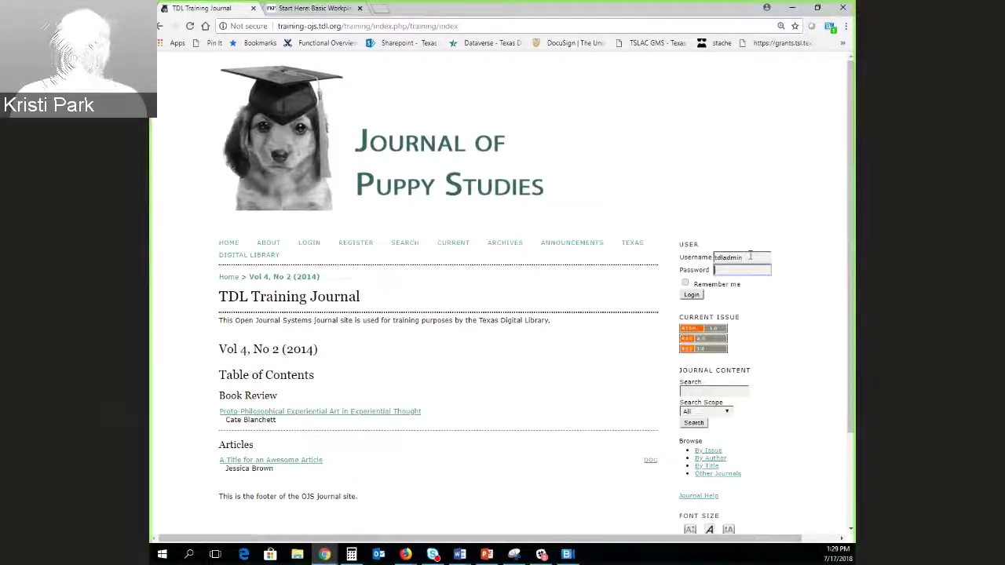
text(************)
key(Return)
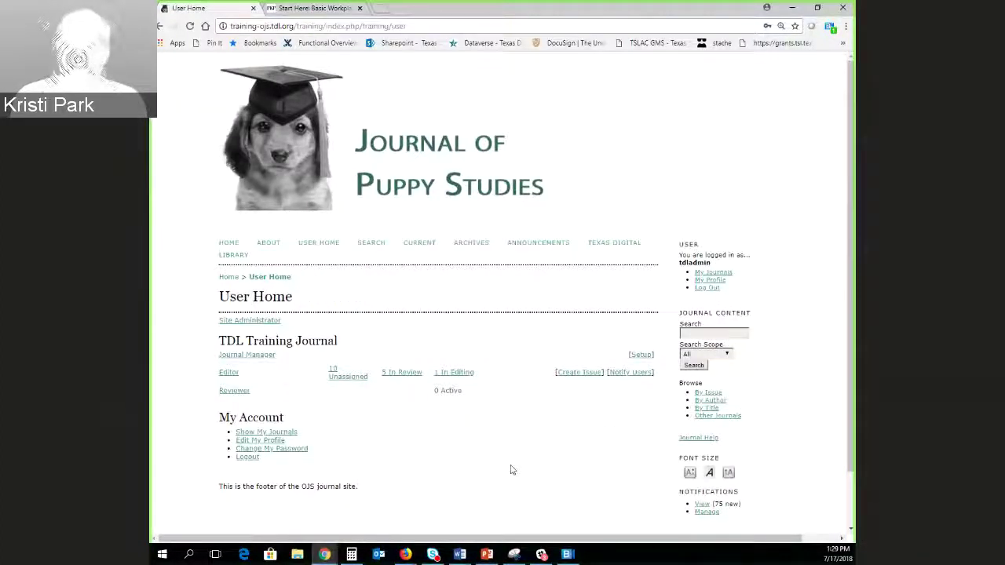
scroll(477, 460, down, 2)
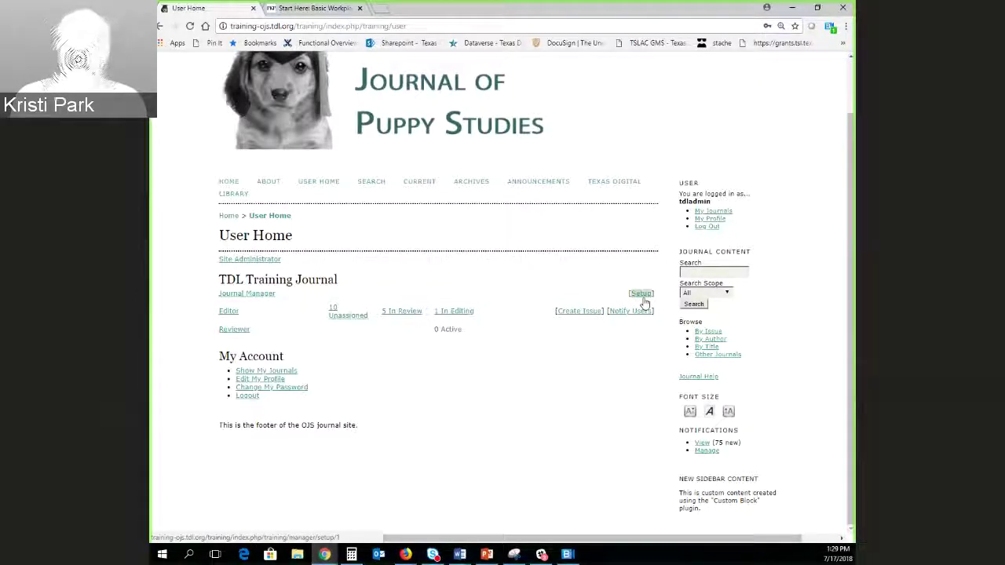
Open Journal Setup Step 1, zoom in, and scroll through its contact and publisher sections.
click(642, 295)
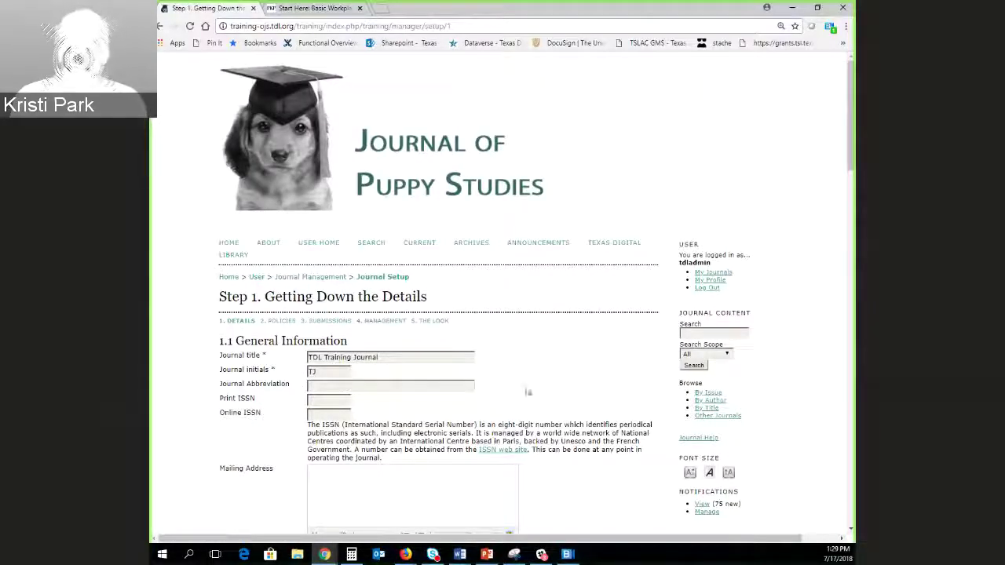
scroll(579, 382, down, 2)
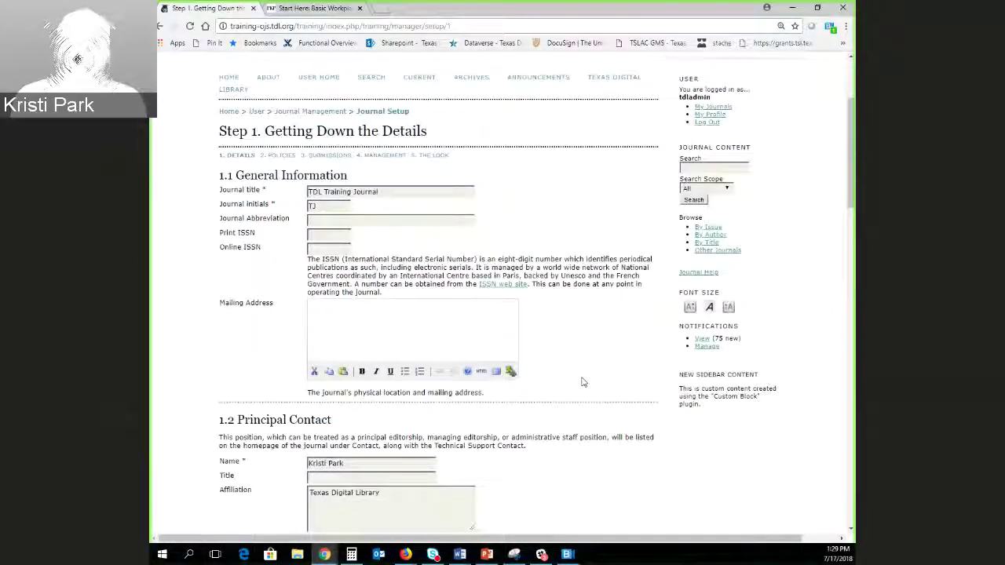
key(ctrl+plus)
key(ctrl+plus)
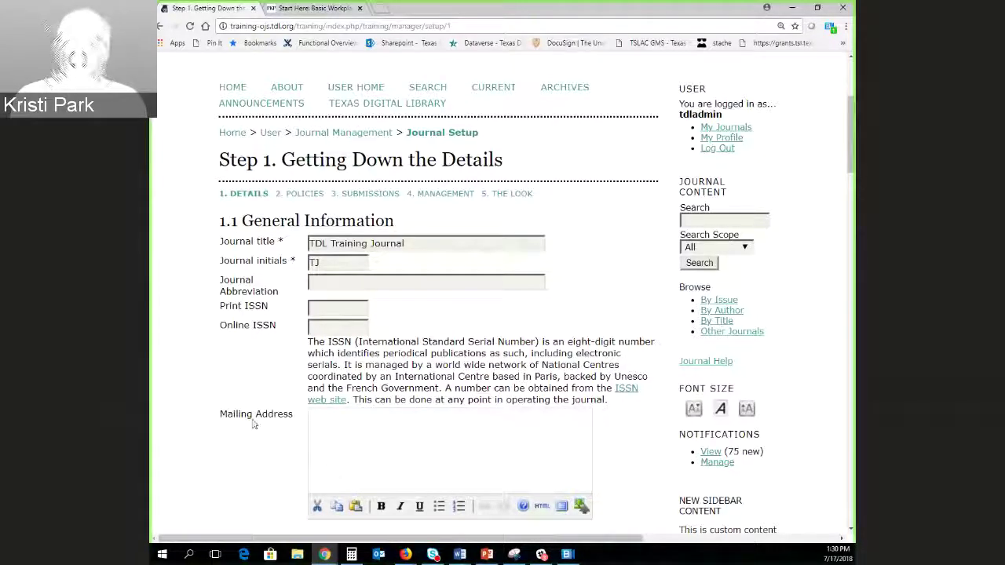
scroll(253, 424, down, 1)
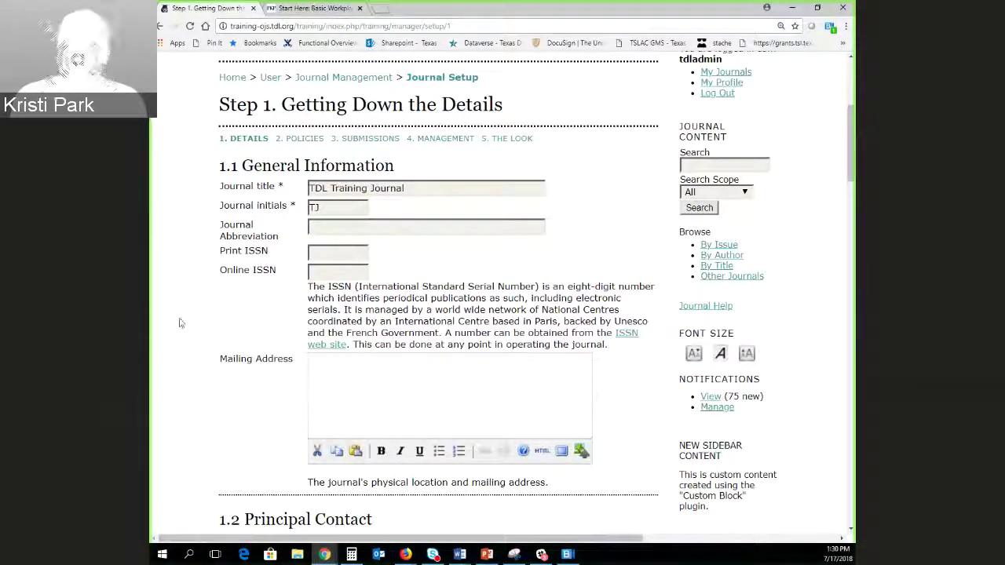
scroll(317, 422, down, 3)
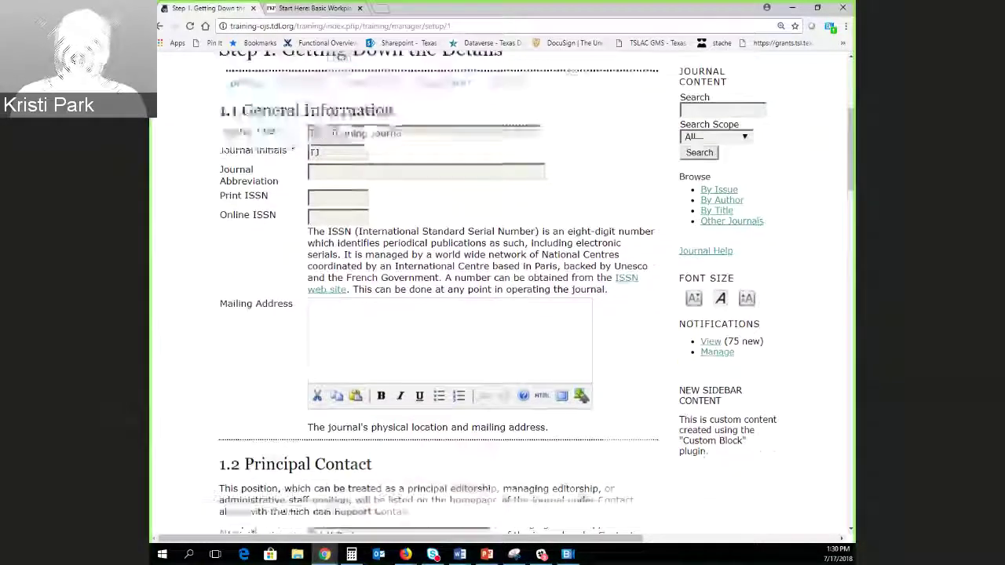
scroll(542, 473, down, 10)
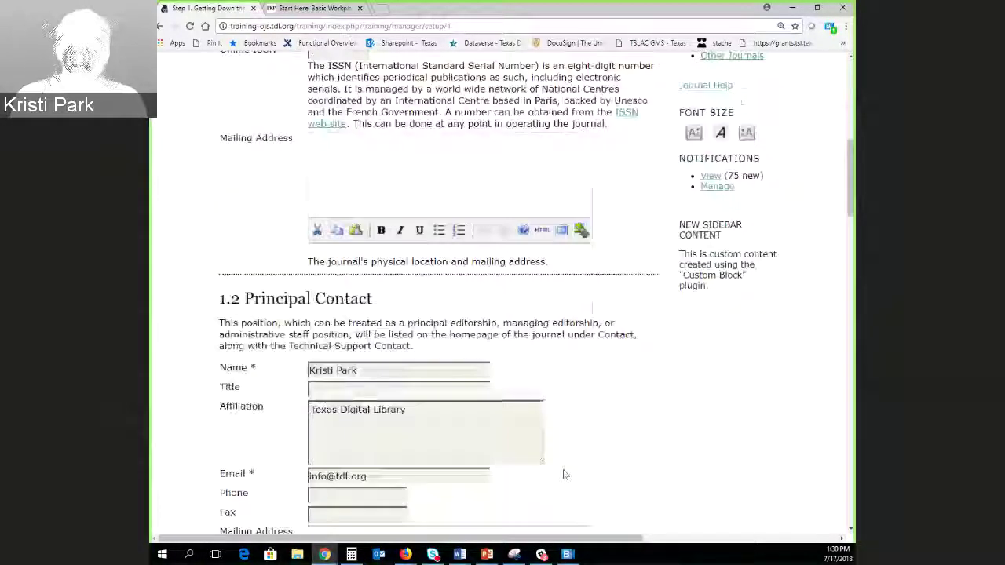
scroll(608, 473, down, 3)
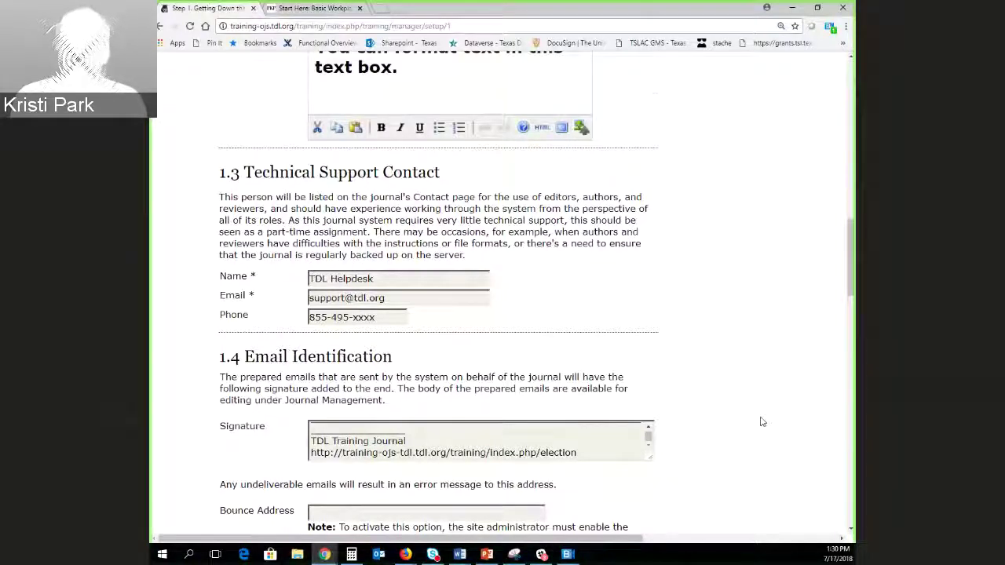
scroll(760, 421, down, 1)
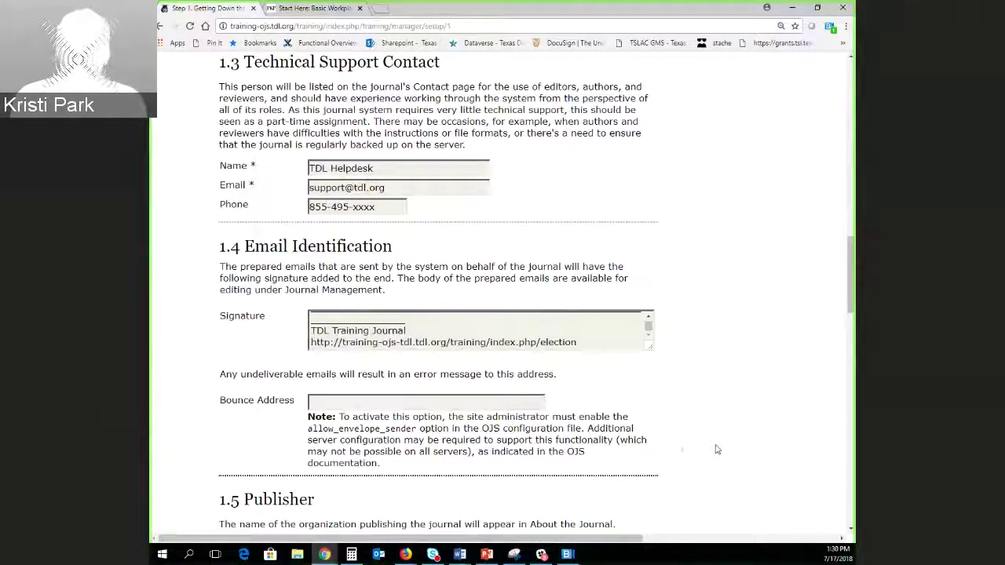
scroll(695, 442, down, 3)
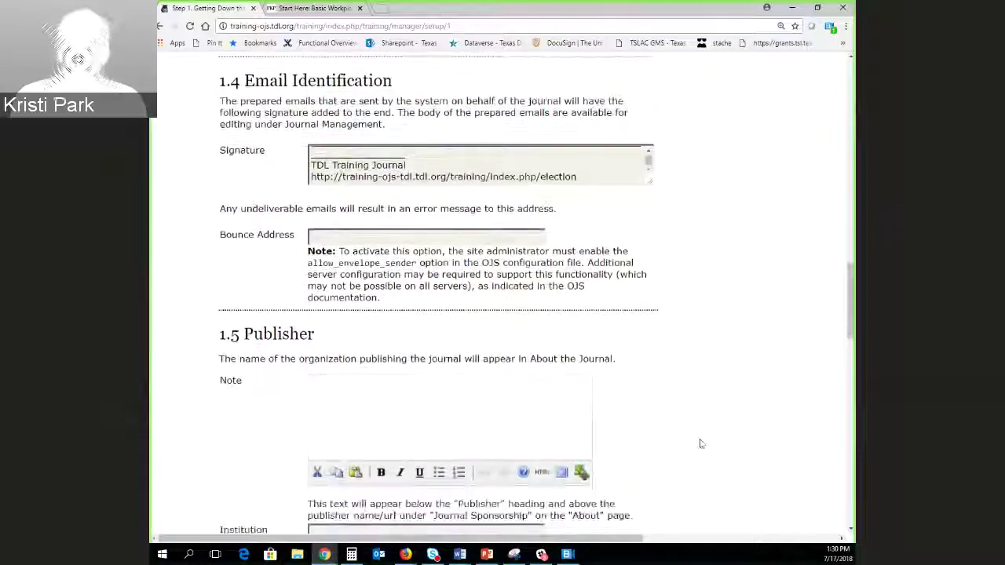
scroll(706, 439, down, 1)
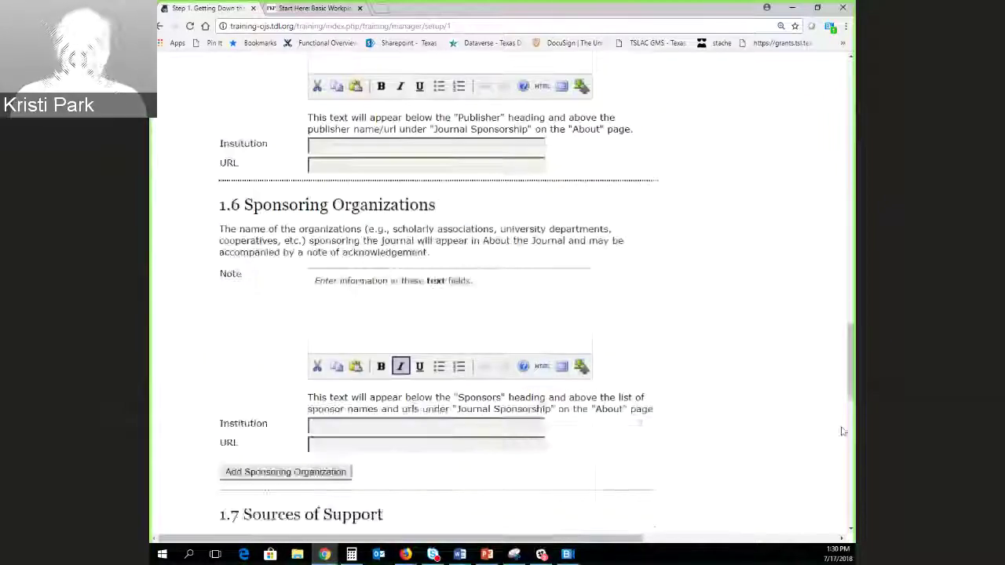
drag(851, 405, 854, 122)
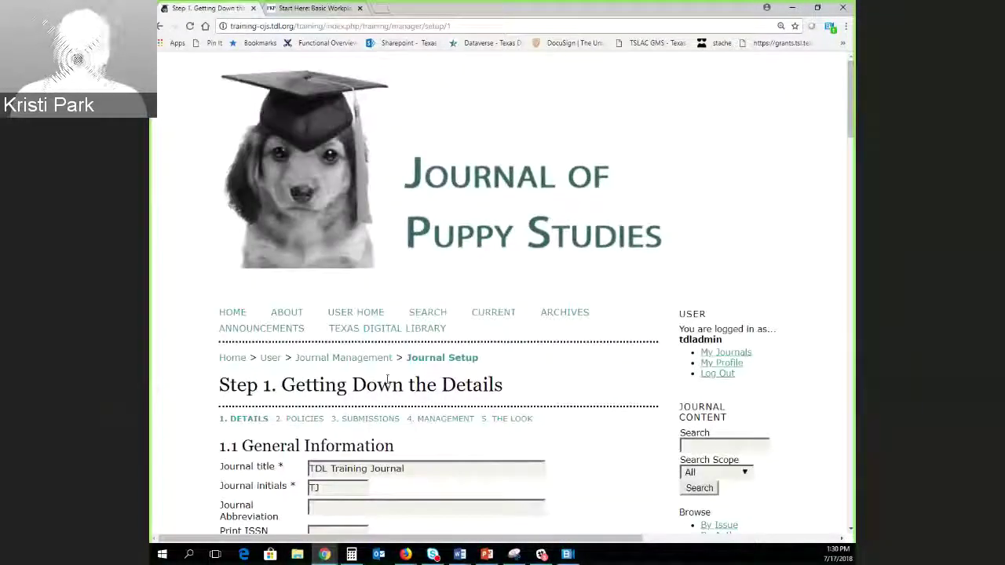
click(306, 418)
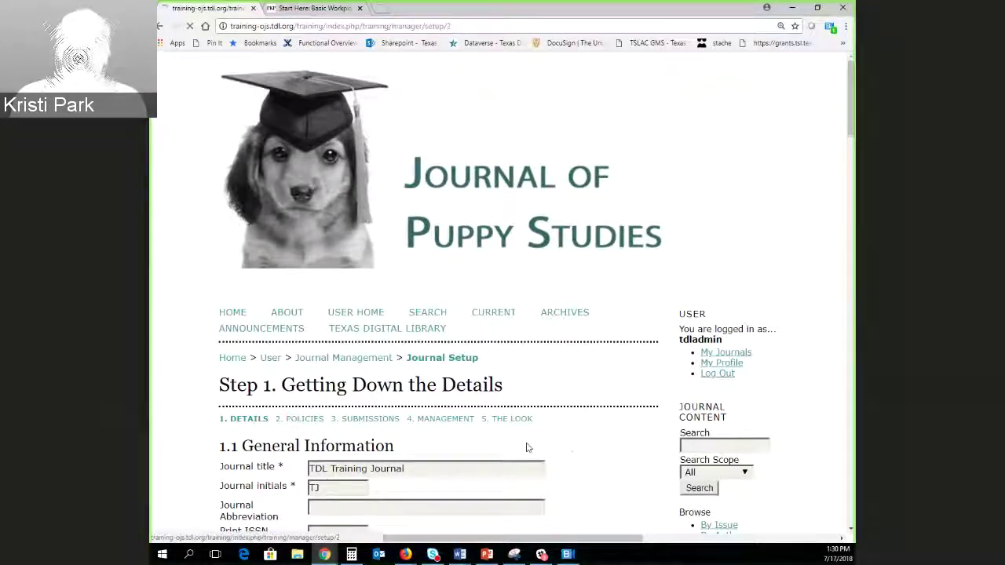
scroll(549, 424, down, 2)
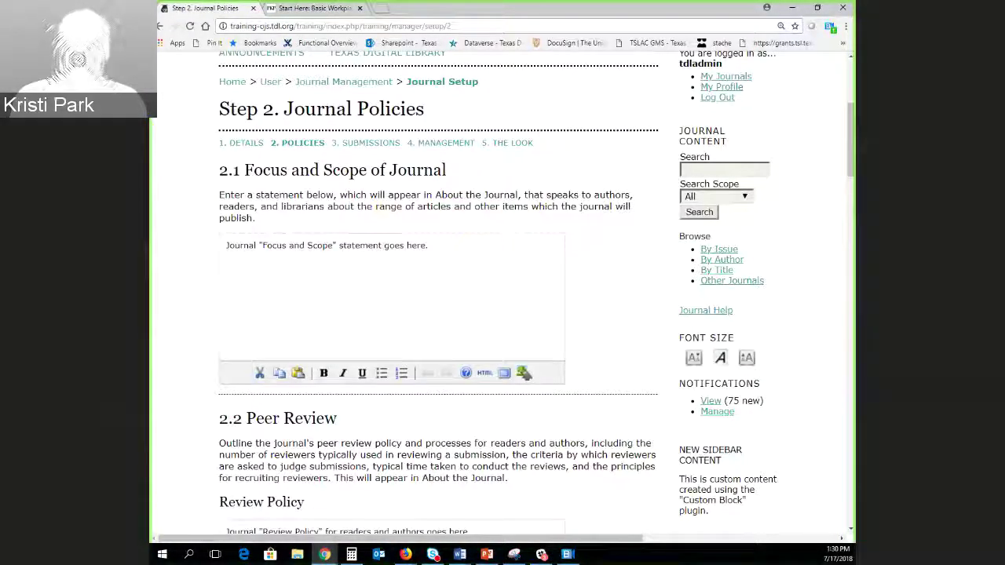
scroll(565, 421, down, 2)
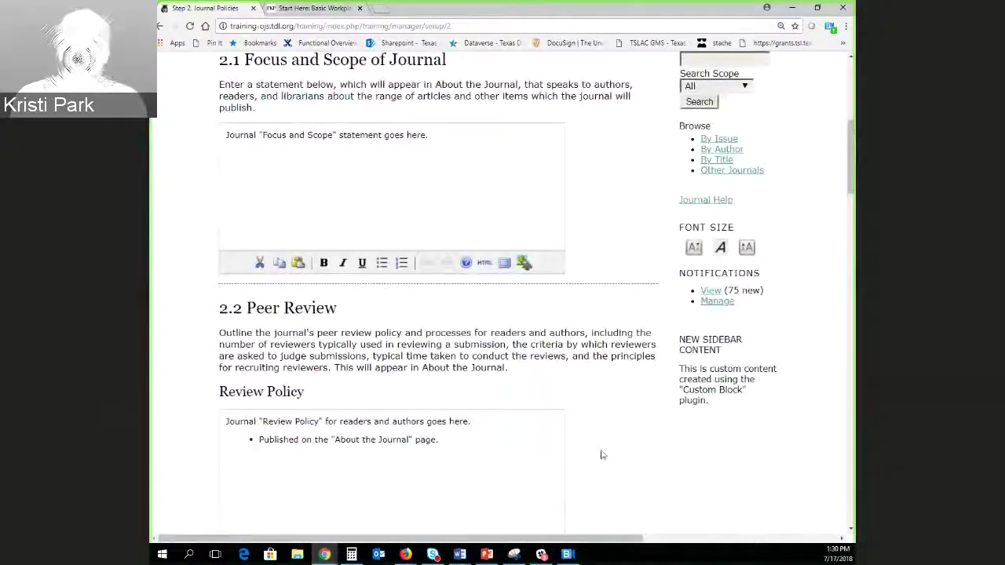
scroll(599, 455, down, 3)
scroll(638, 444, down, 3)
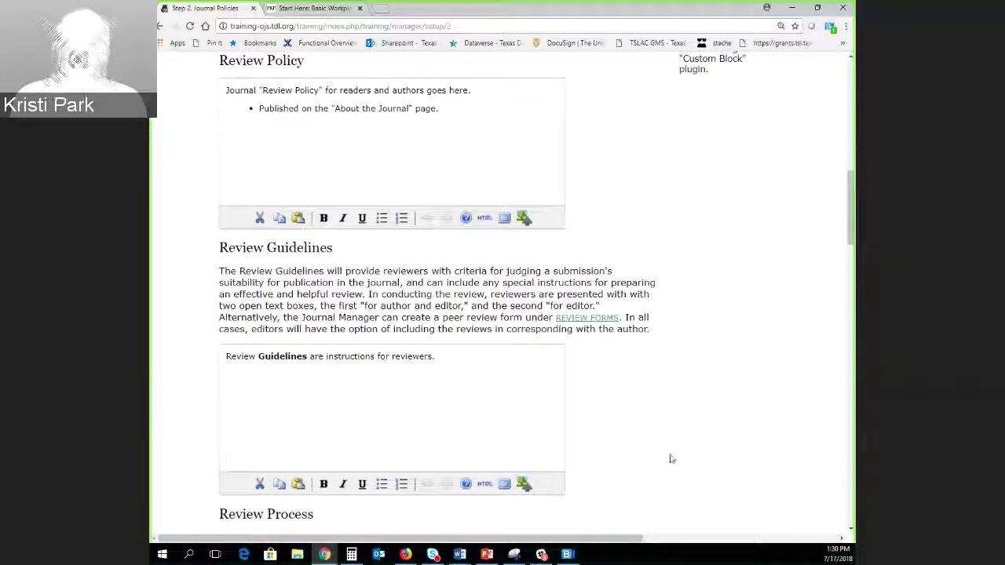
scroll(668, 455, down, 3)
scroll(657, 443, down, 1)
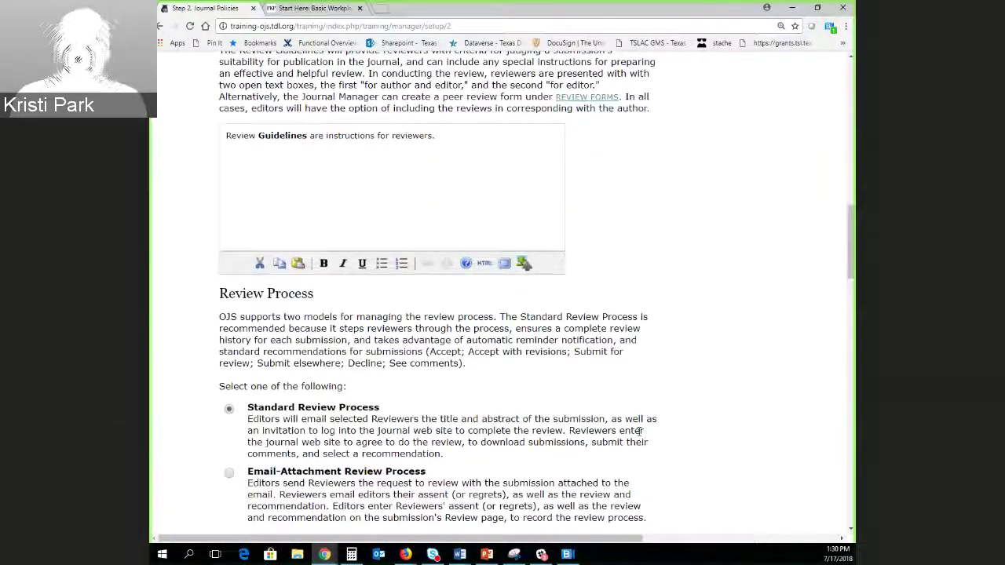
scroll(253, 461, down, 2)
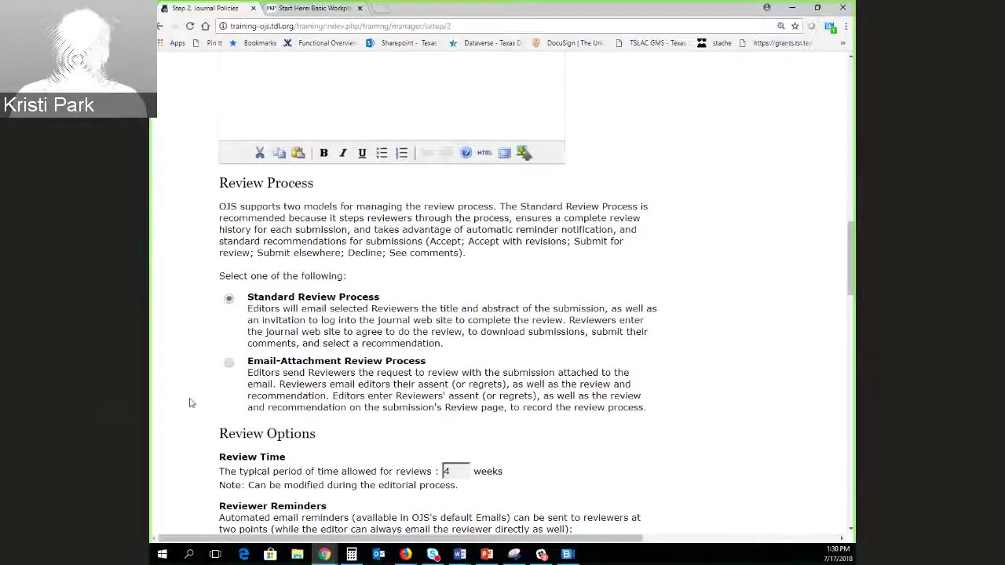
scroll(189, 403, down, 1)
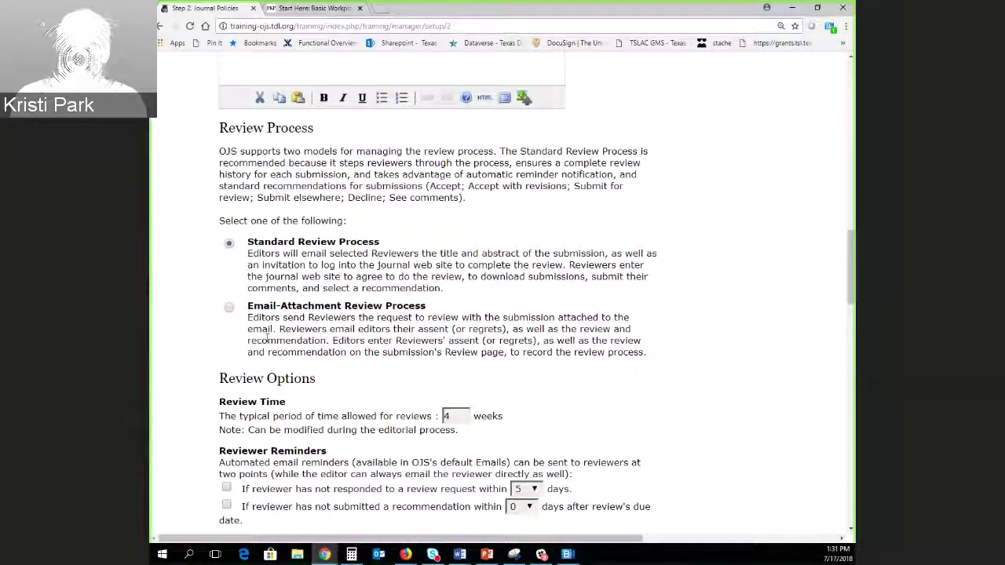
scroll(335, 257, down, 1)
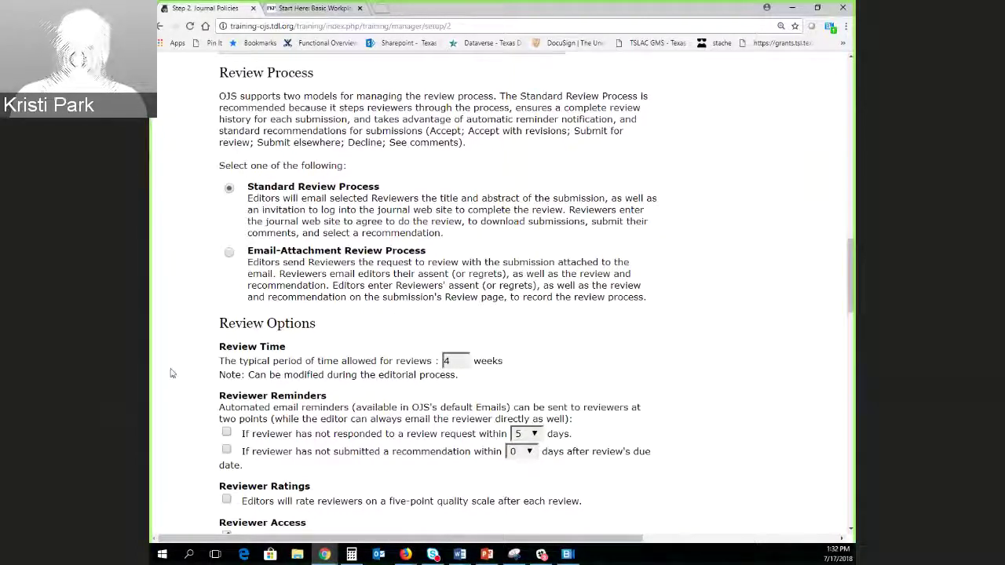
scroll(215, 406, down, 1)
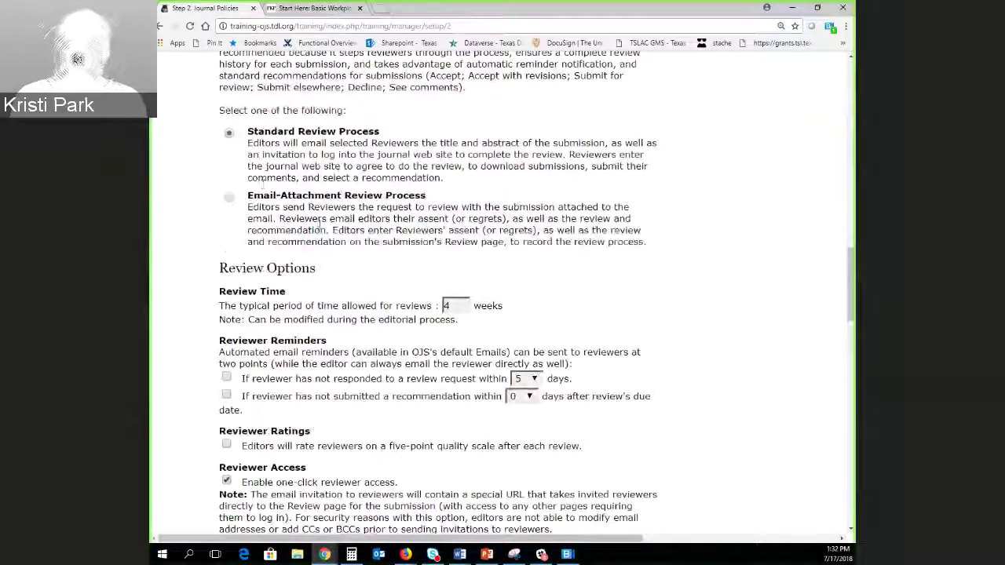
click(228, 199)
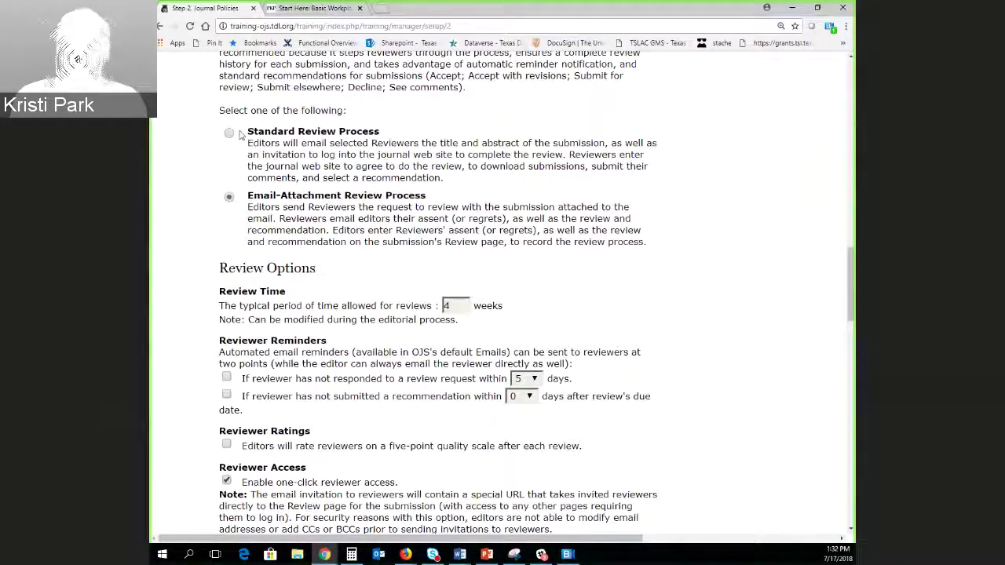
click(229, 133)
click(230, 200)
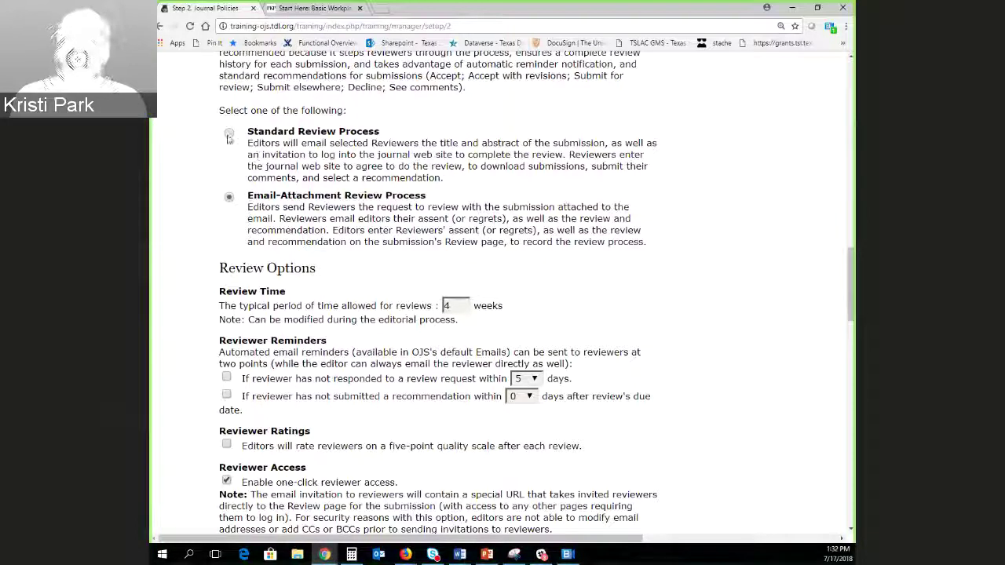
click(229, 135)
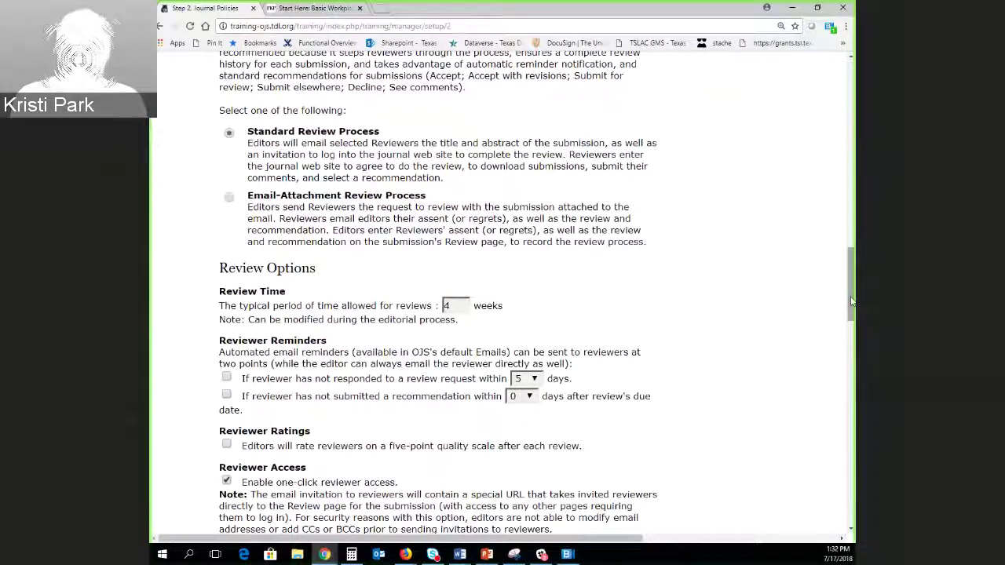
Scroll down the Journal Policies page and select the PKP PLN plugin name in its text.
drag(848, 297, 680, 389)
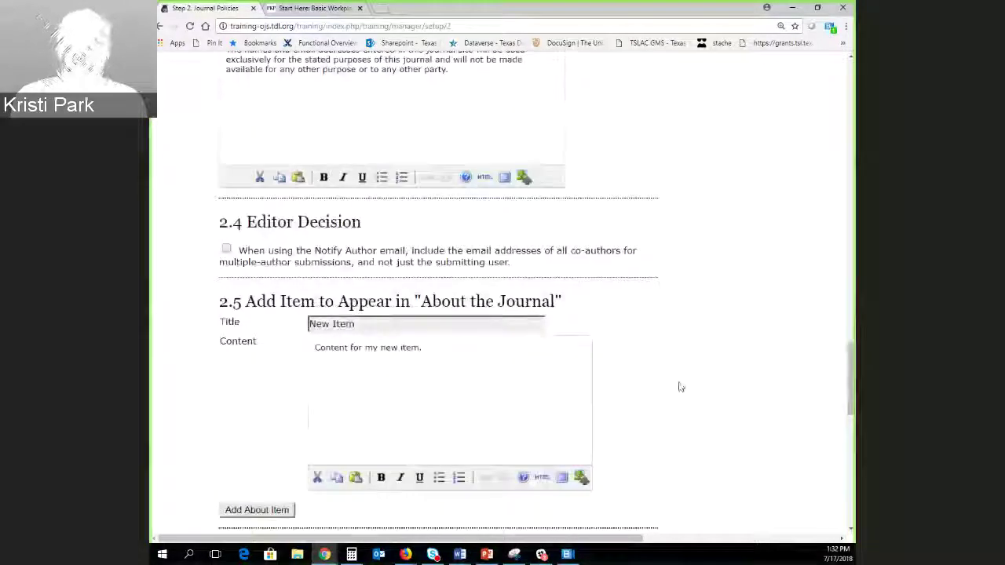
scroll(698, 395, down, 2)
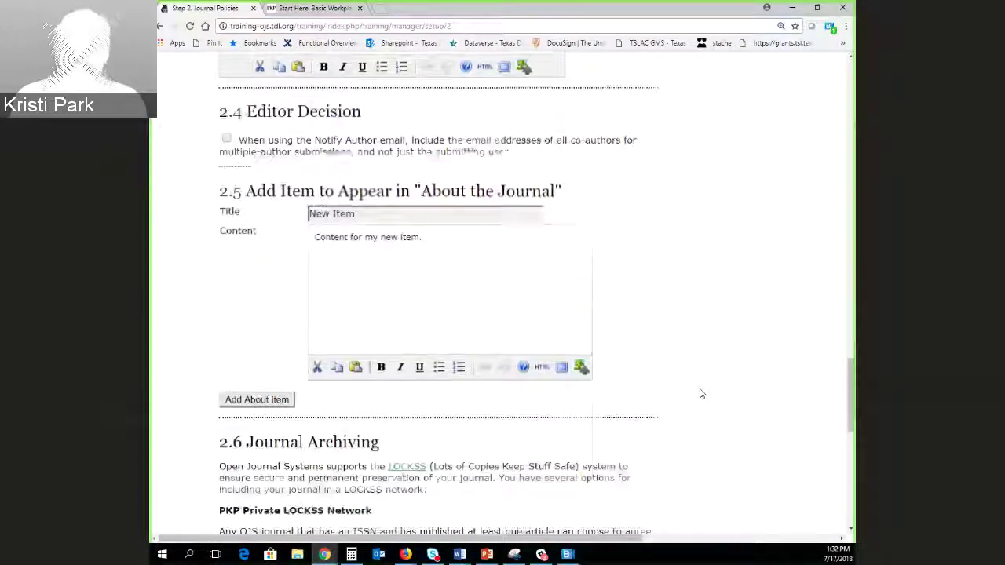
scroll(735, 393, down, 6)
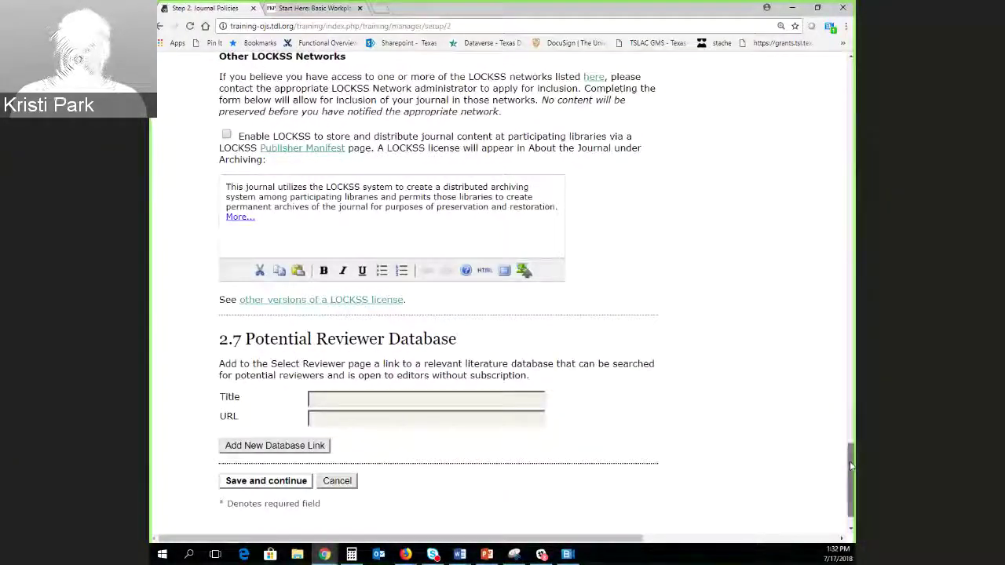
drag(850, 466, 837, 439)
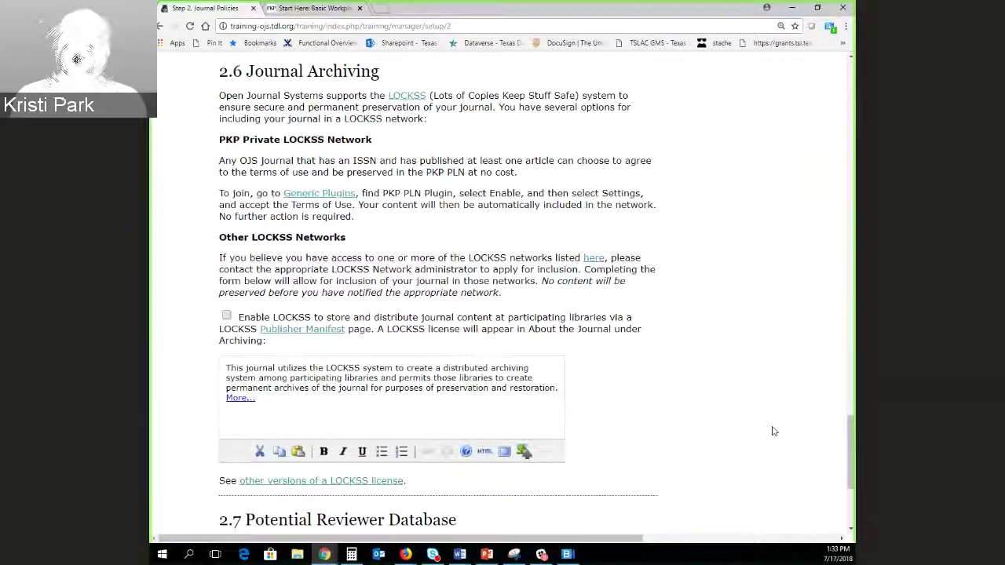
drag(388, 194, 426, 194)
click(426, 198)
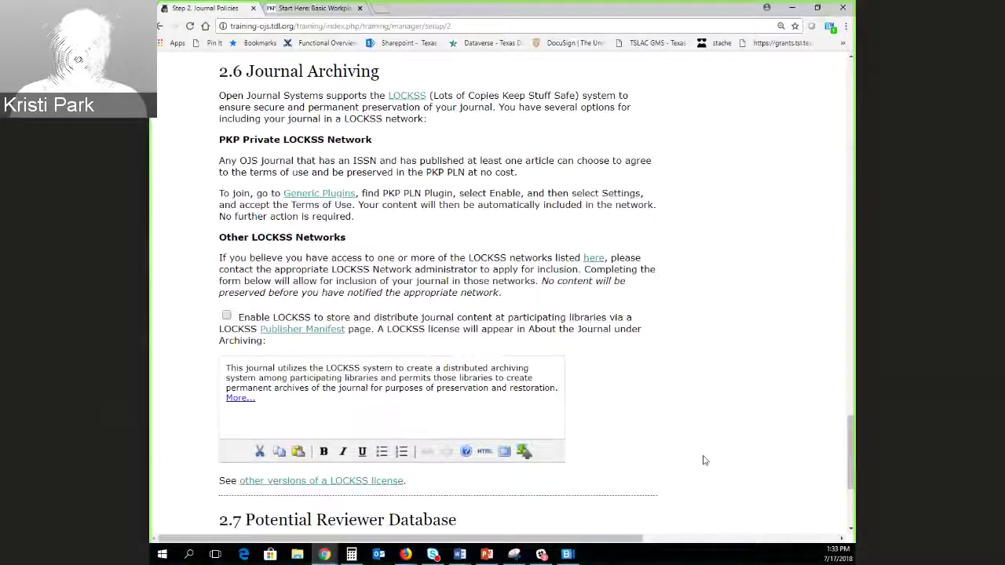
Go to setup Step 3, Guiding Submissions.
scroll(628, 432, down, 3)
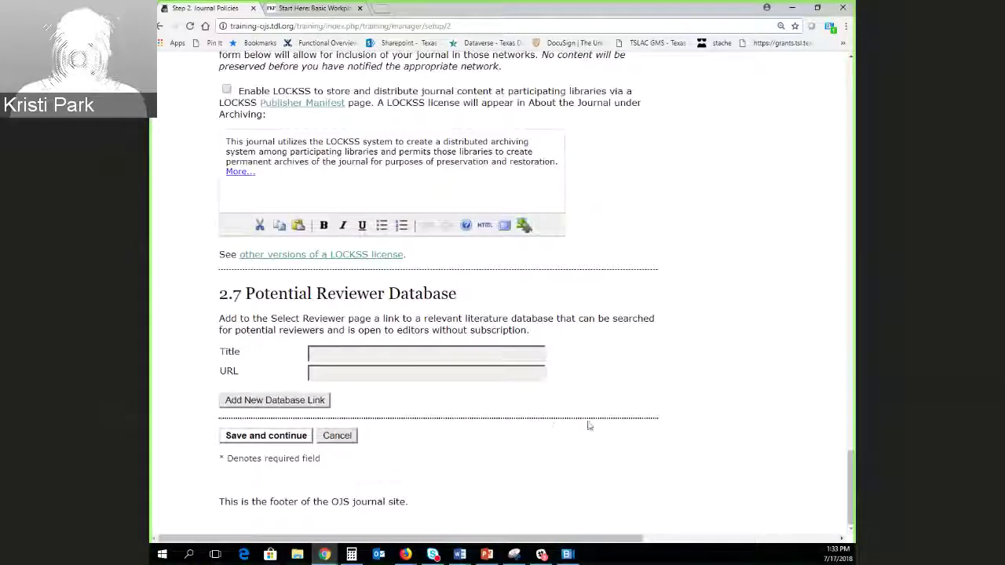
scroll(590, 424, up, 15)
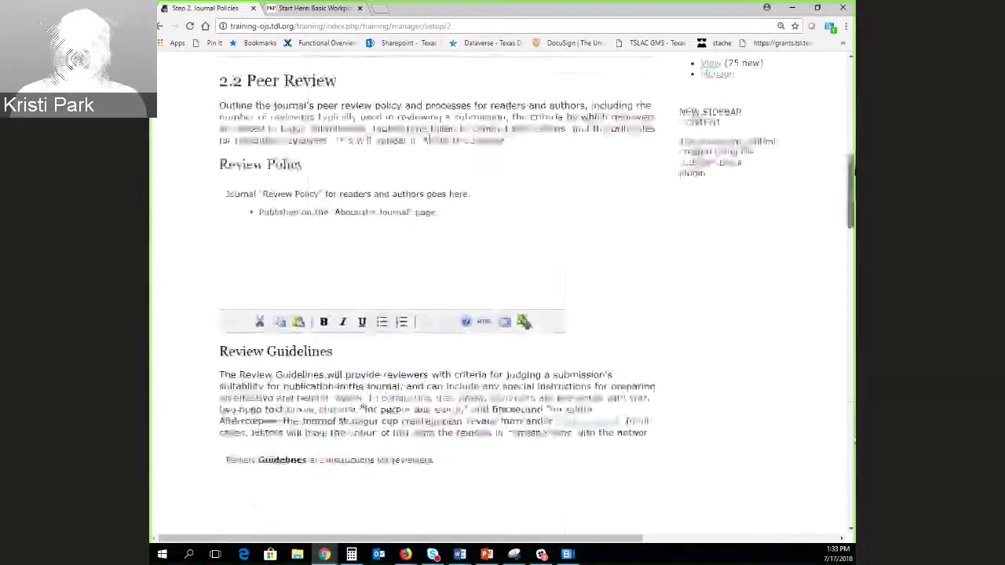
scroll(589, 424, up, 5)
click(366, 416)
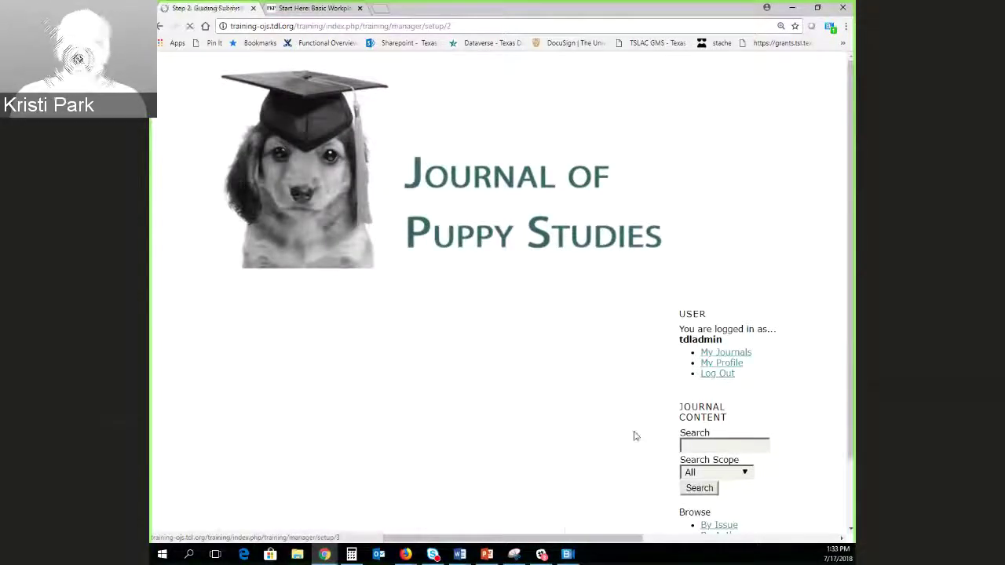
Scroll through Step 3's Author Guidelines and submission checklist.
scroll(590, 428, down, 3)
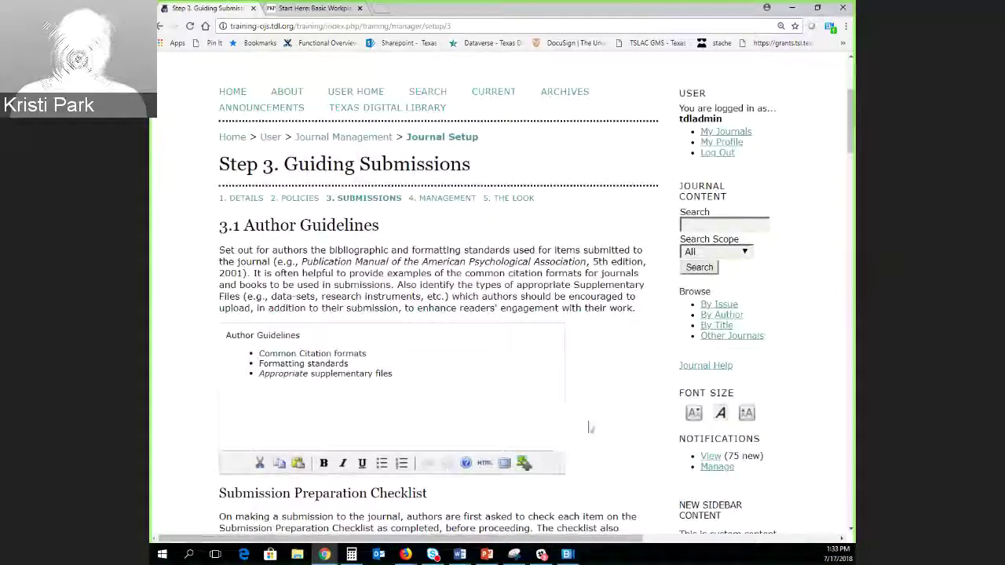
scroll(602, 416, down, 2)
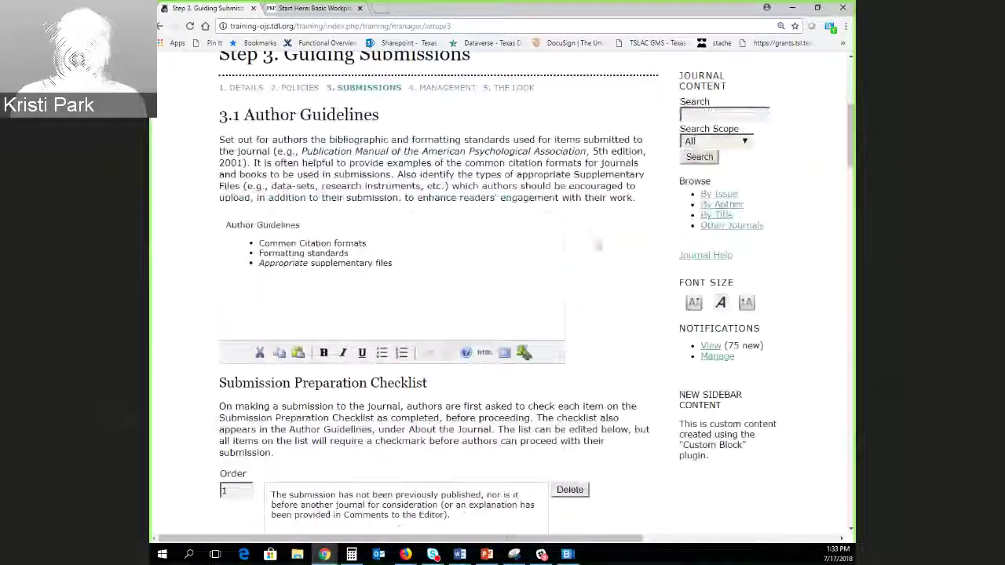
scroll(853, 149, down, 4)
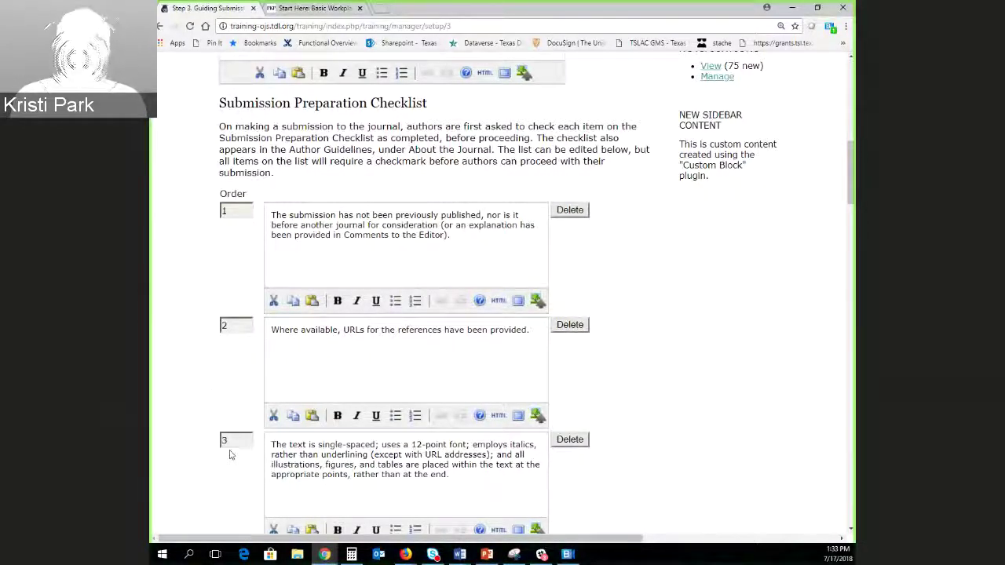
scroll(222, 473, down, 5)
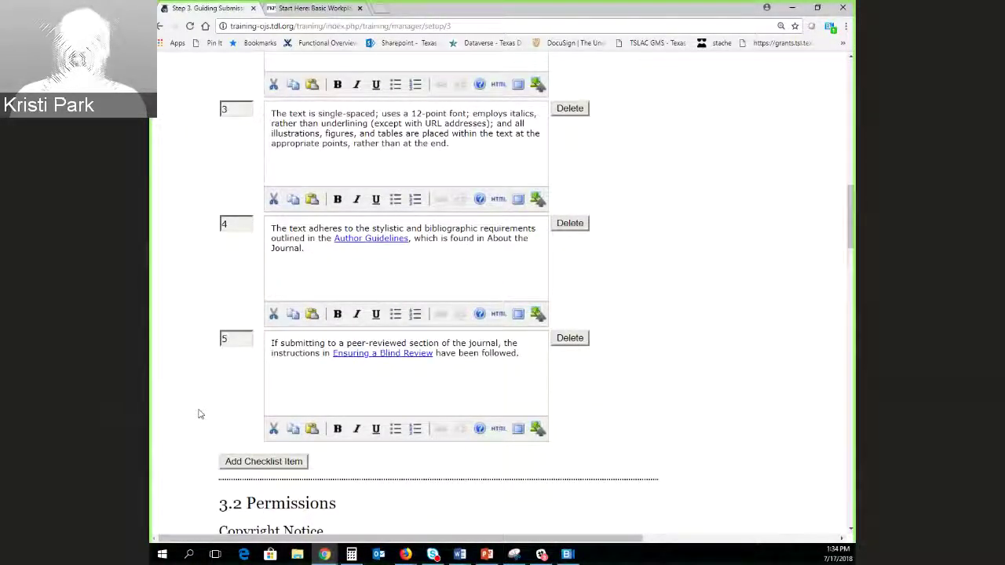
drag(847, 249, 851, 118)
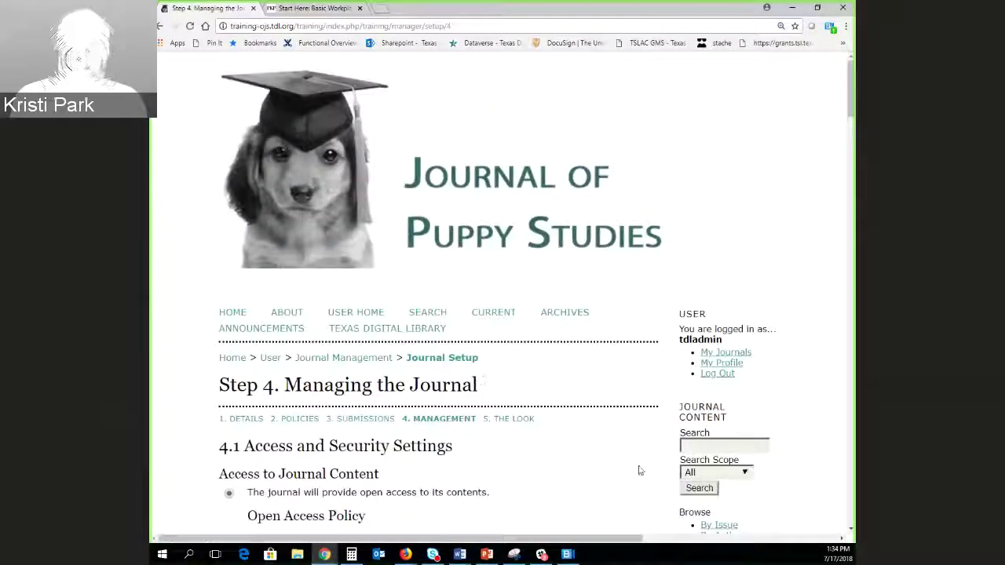
drag(849, 118, 844, 152)
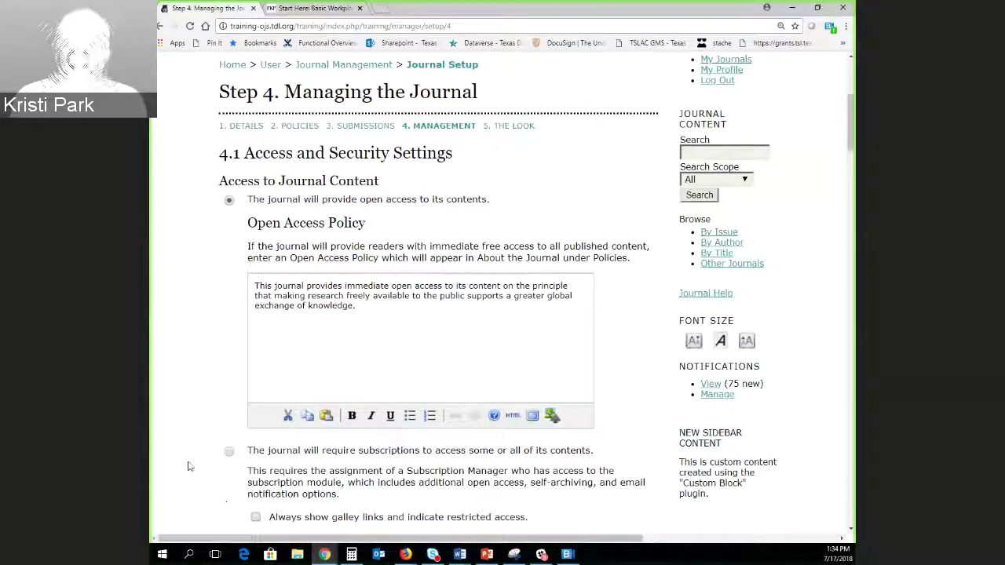
scroll(222, 346, down, 1)
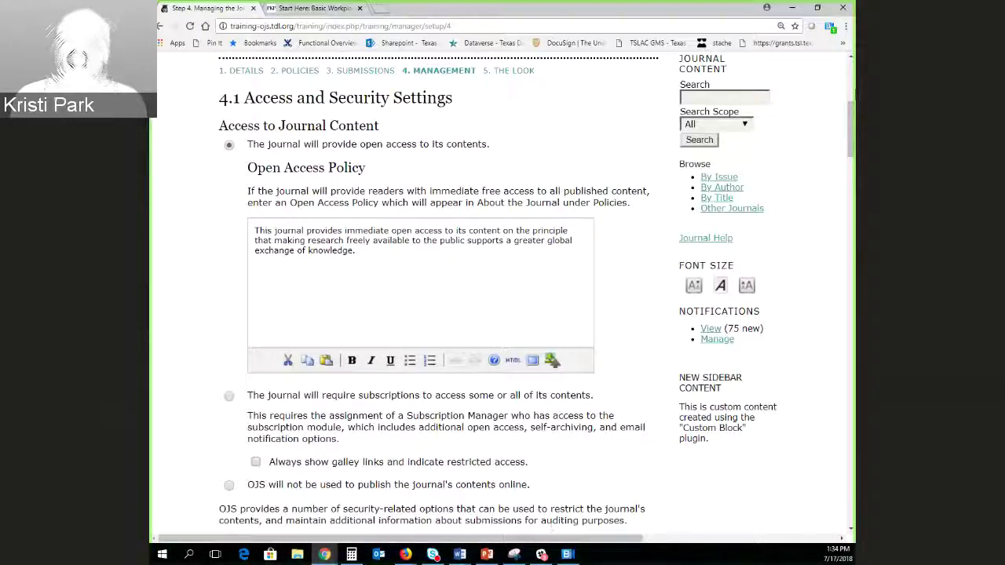
drag(854, 114, 854, 188)
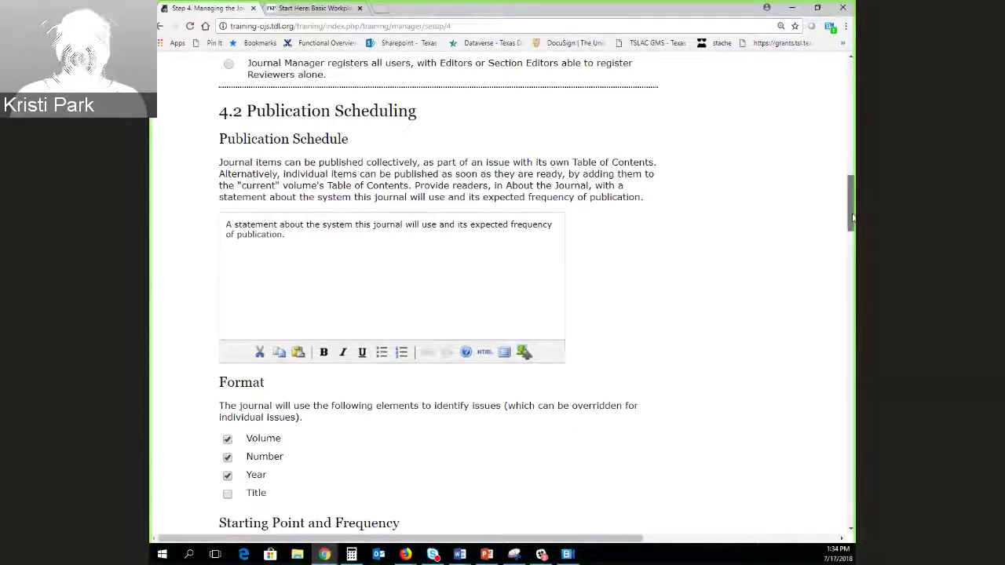
drag(852, 217, 844, 297)
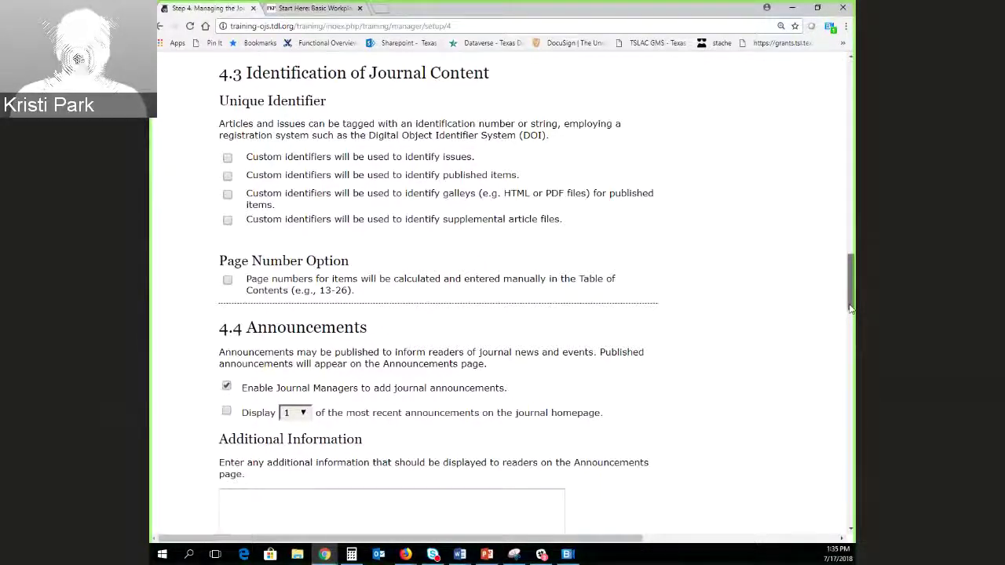
drag(850, 308, 851, 88)
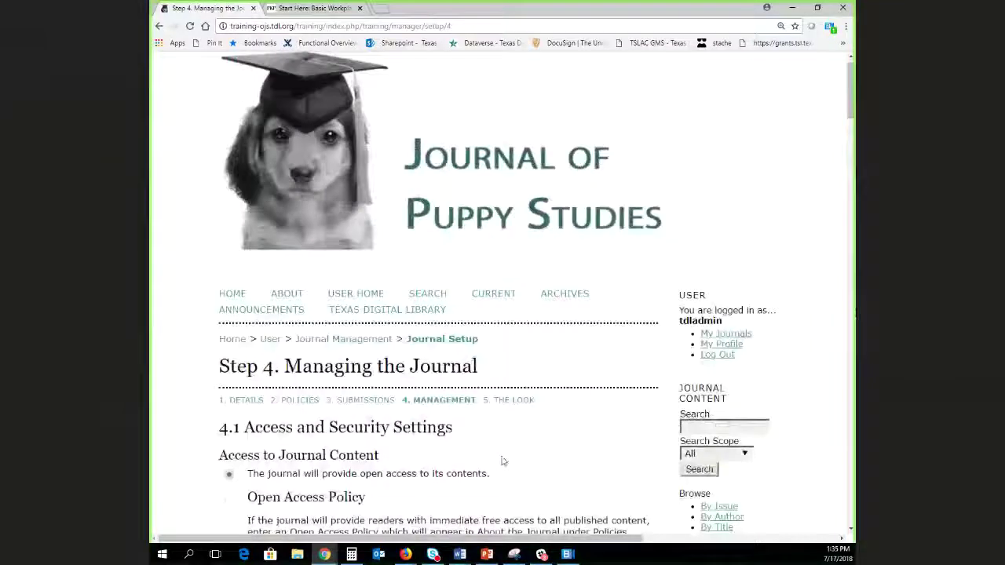
On setup Step 5, set the banner image's alternate text to 'puppy wearing a mortarboard'.
click(509, 400)
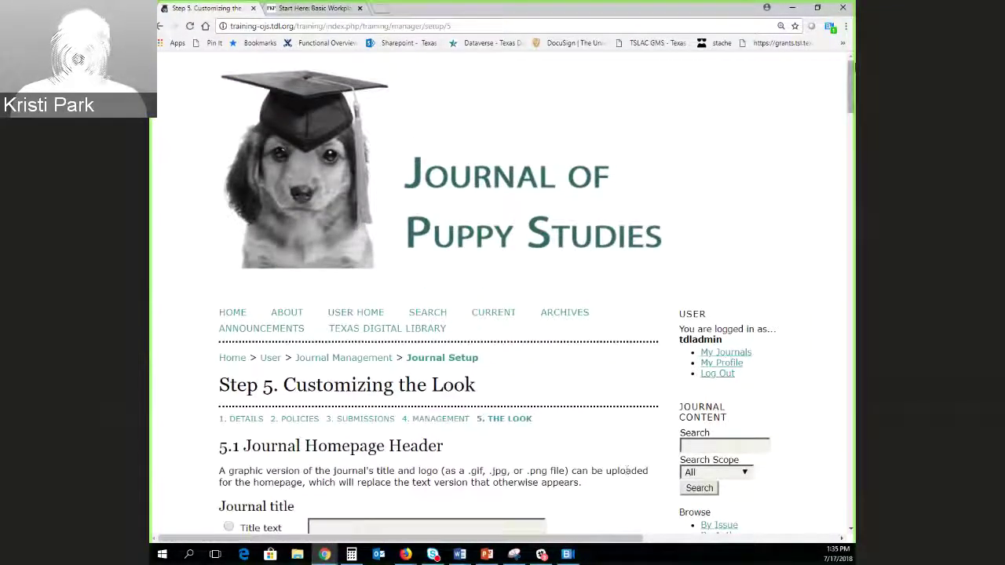
drag(853, 73, 853, 120)
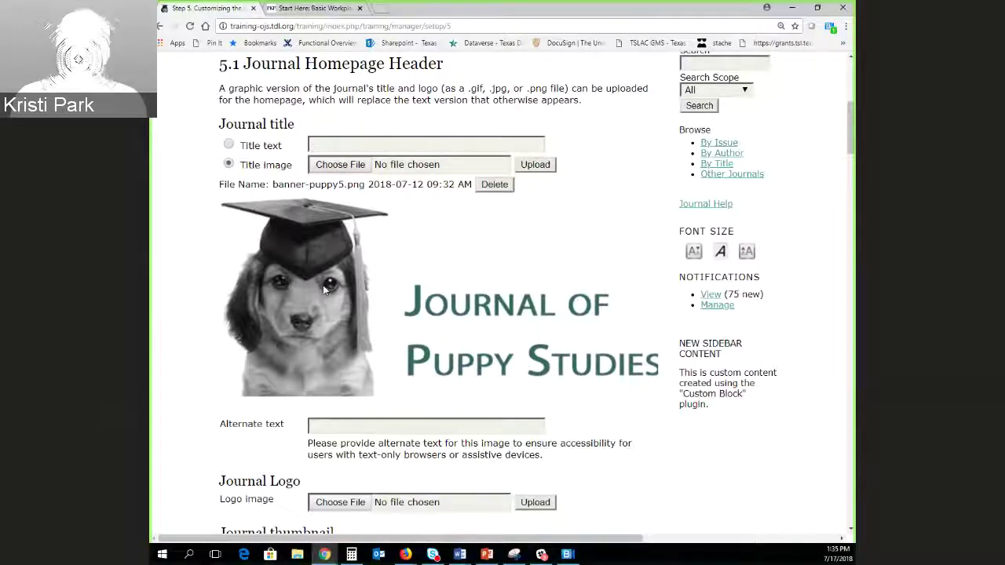
scroll(256, 341, down, 3)
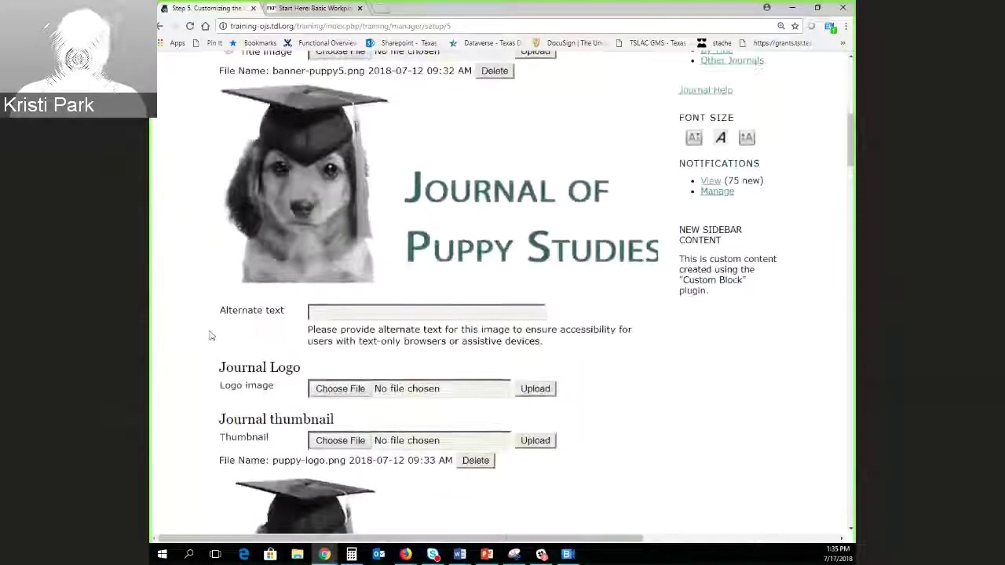
click(341, 207)
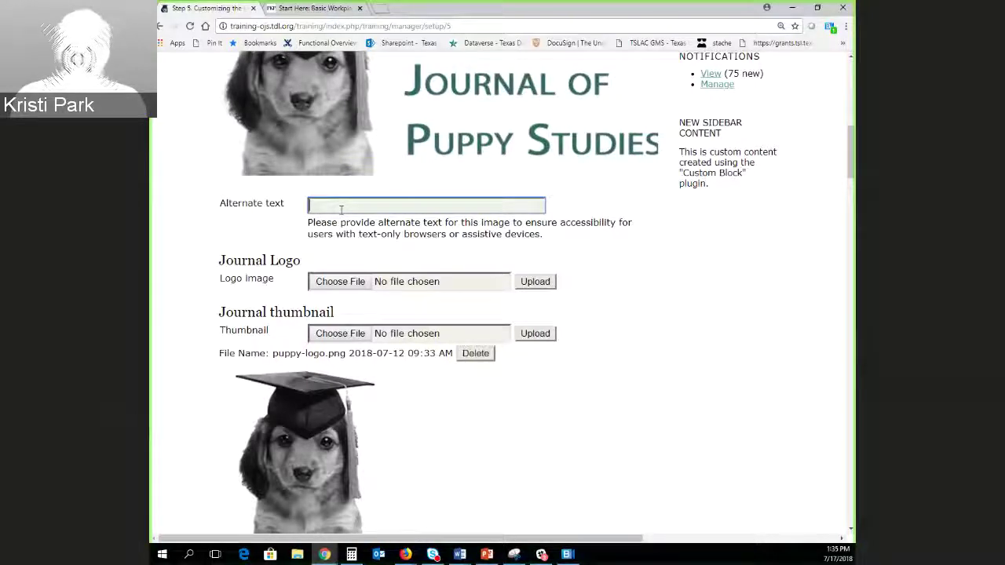
text(puppy)
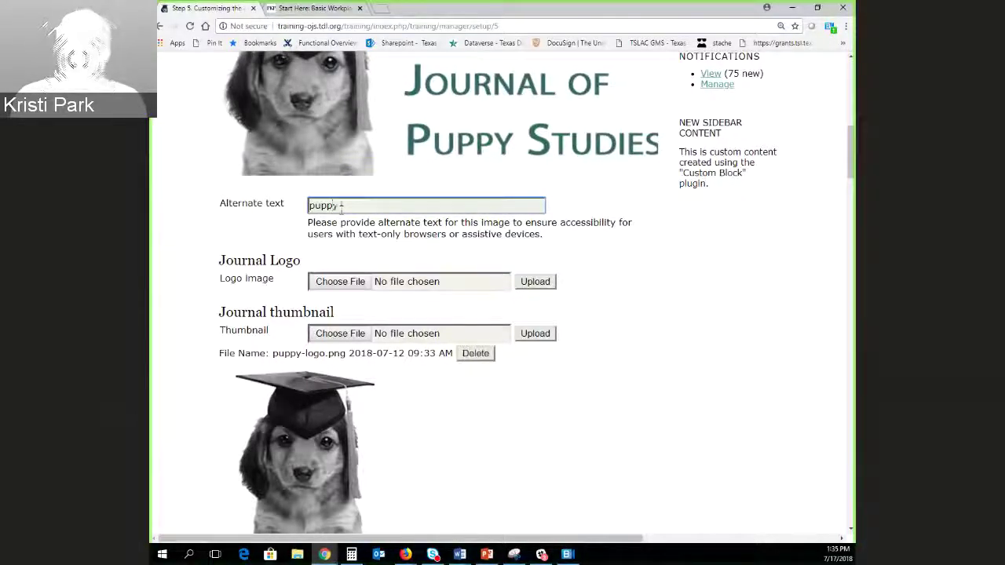
text( wearing a mort)
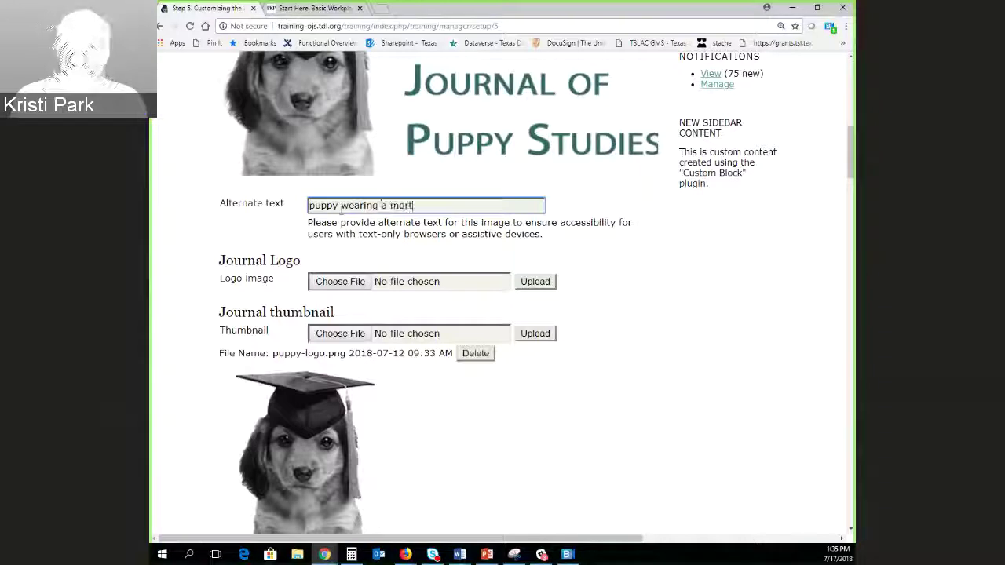
text(arboard)
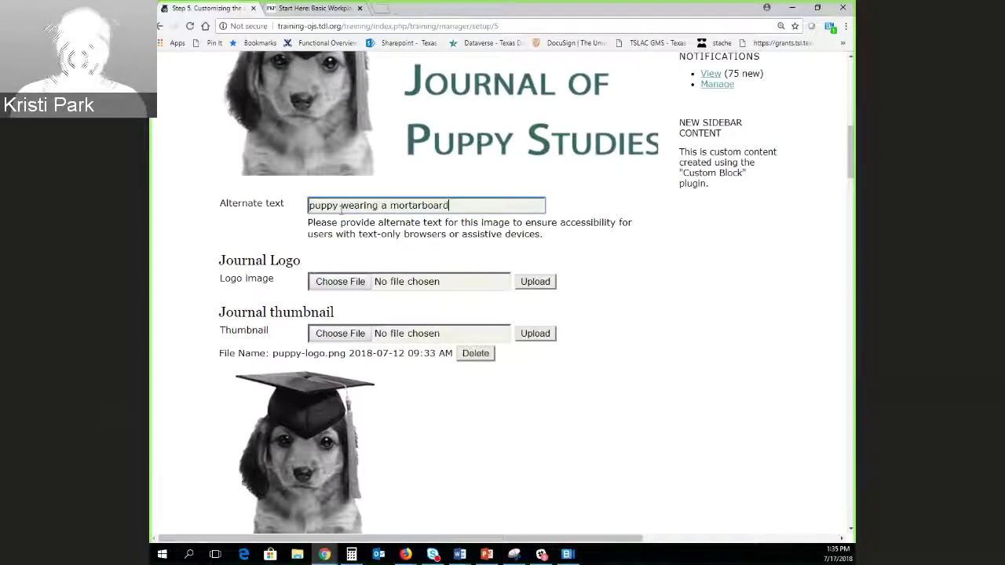
click(498, 440)
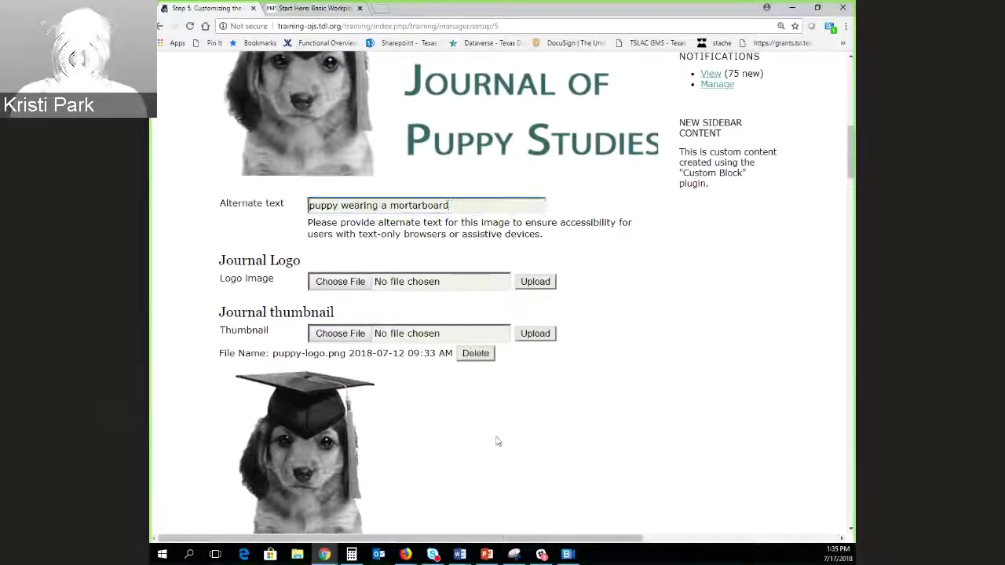
Scroll Step 5 past Homepage Content, Page Header and Navigation Bar to 5.6 Journal Layout.
scroll(180, 316, down, 1)
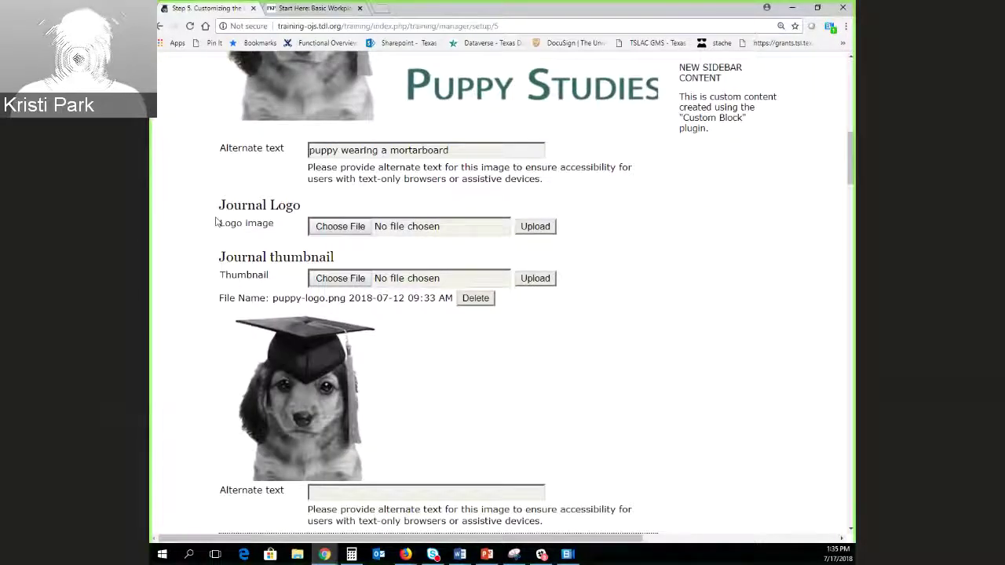
scroll(155, 337, down, 2)
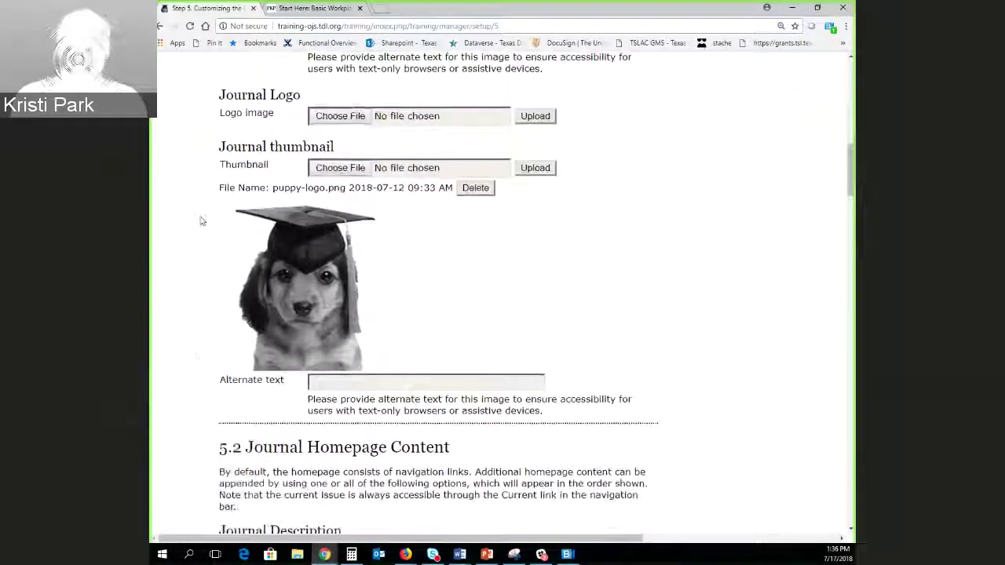
scroll(222, 392, down, 3)
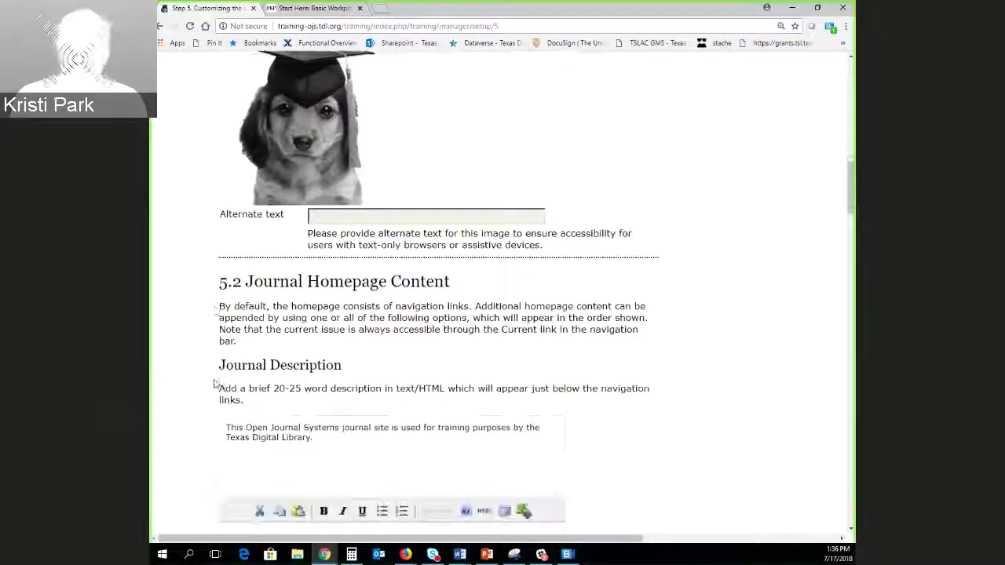
scroll(216, 382, up, 1)
scroll(174, 361, down, 4)
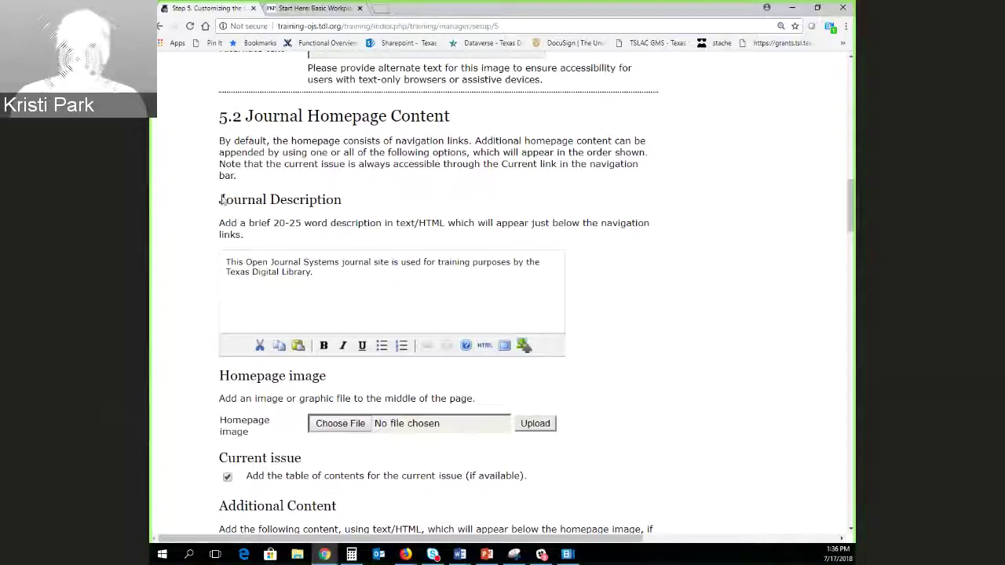
scroll(224, 200, down, 1)
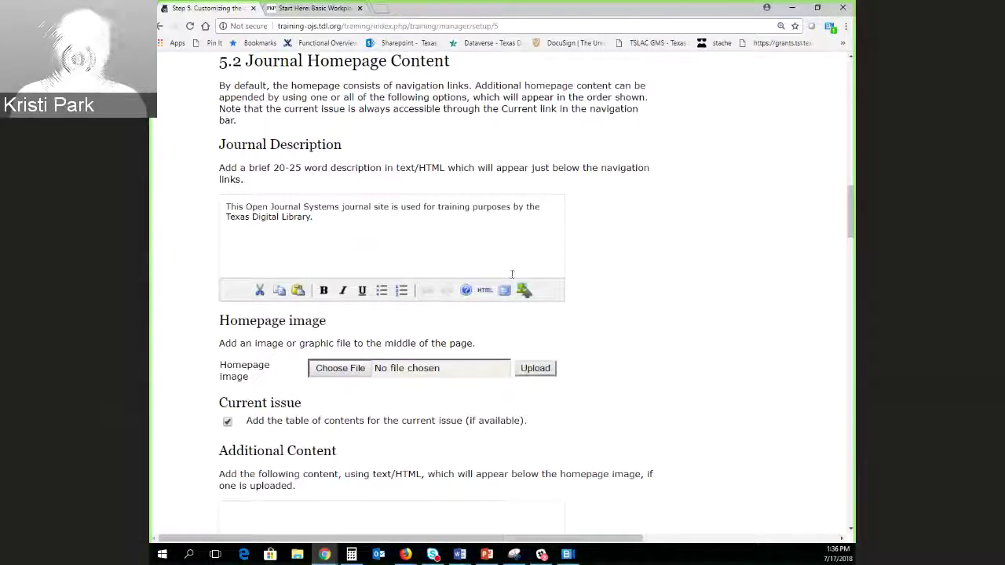
scroll(714, 433, down, 2)
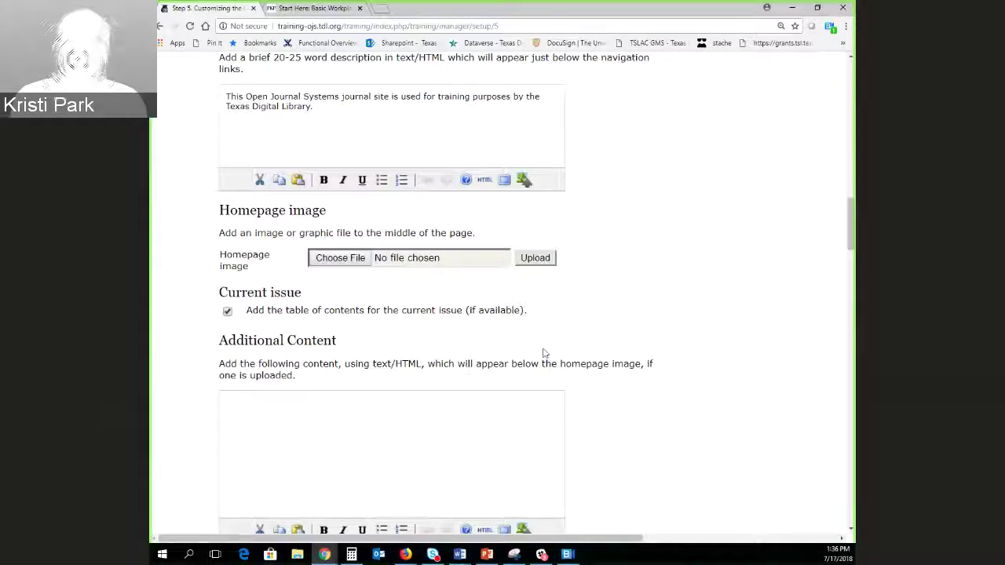
scroll(632, 467, down, 2)
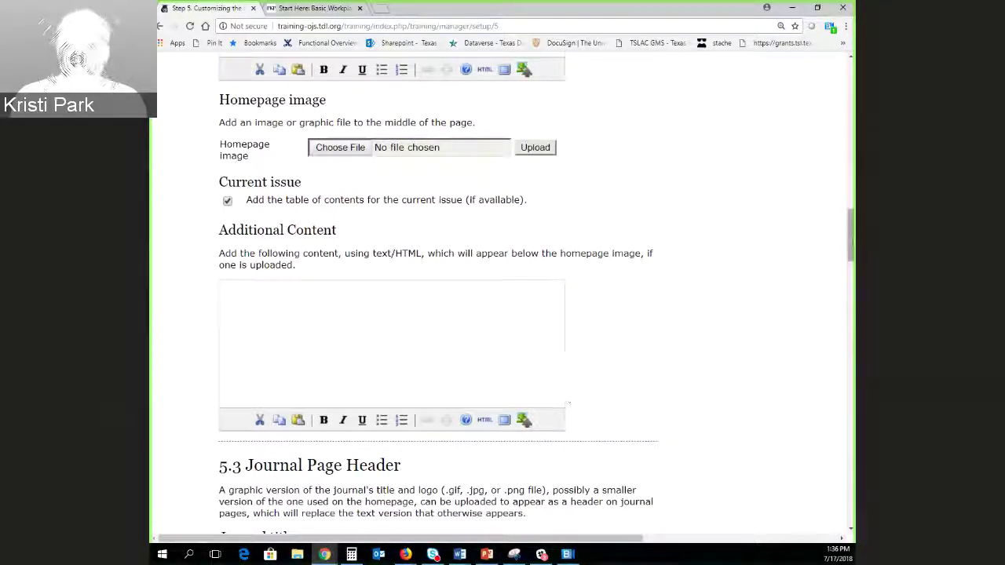
drag(852, 244, 848, 289)
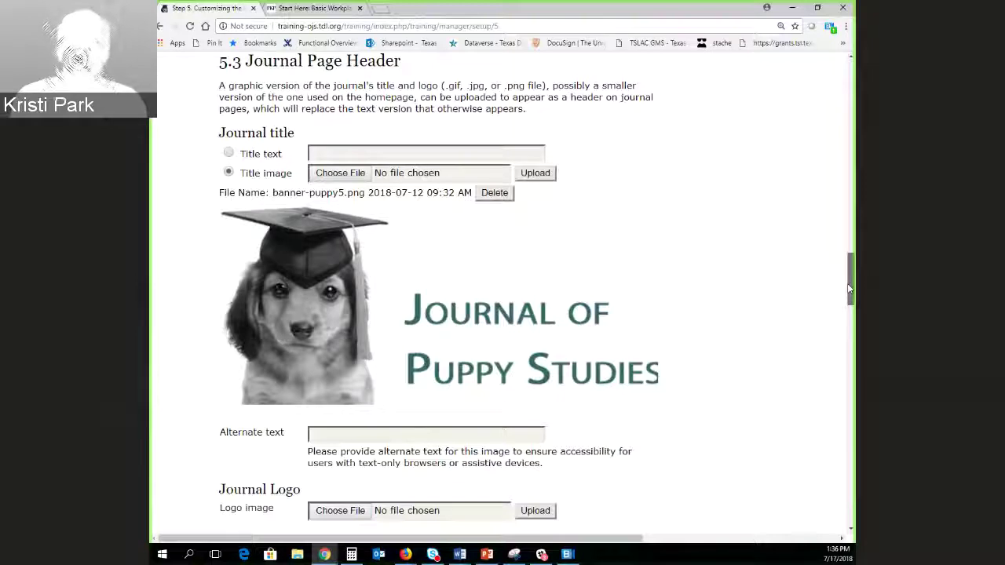
drag(849, 289, 852, 399)
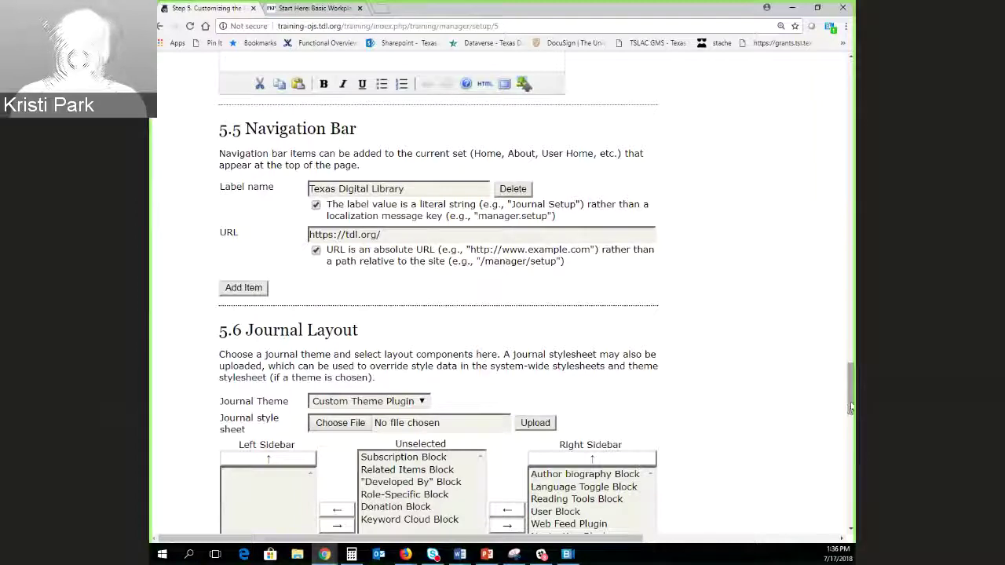
drag(851, 406, 853, 434)
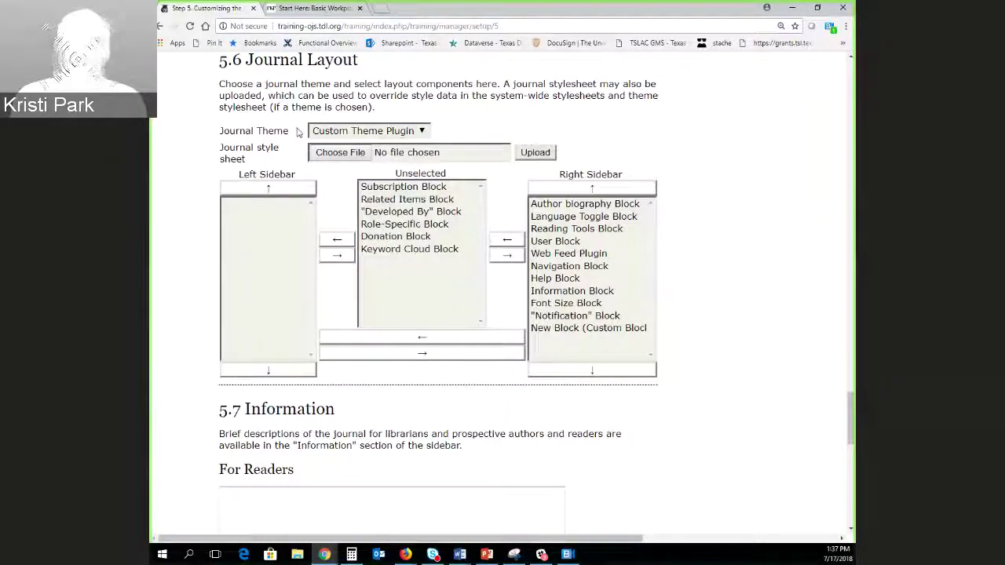
click(422, 131)
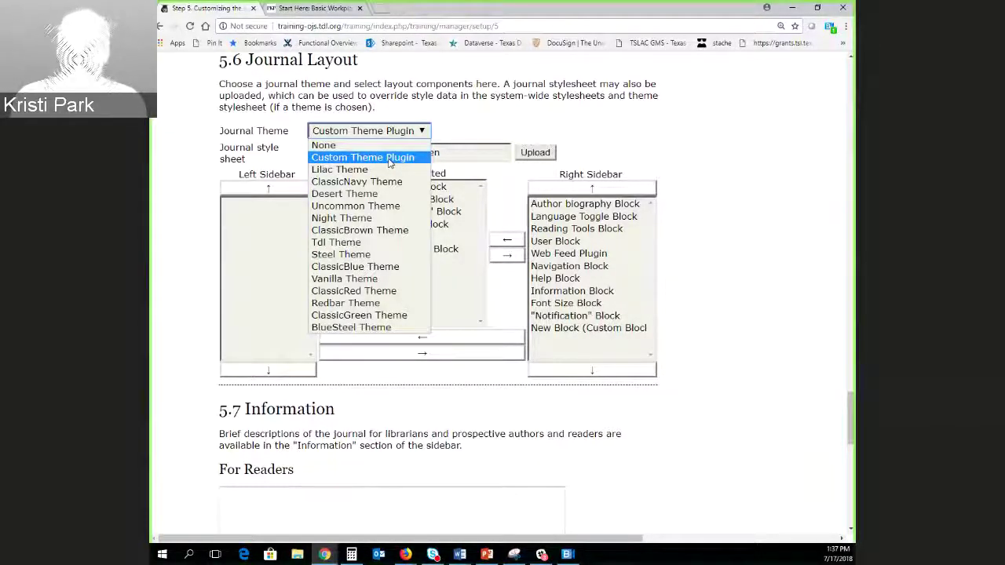
click(397, 160)
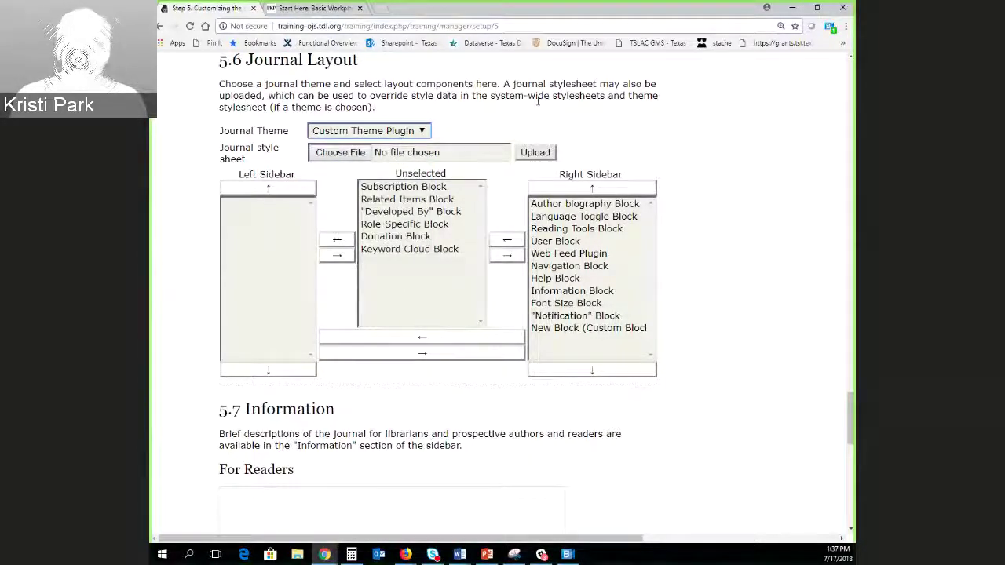
click(628, 423)
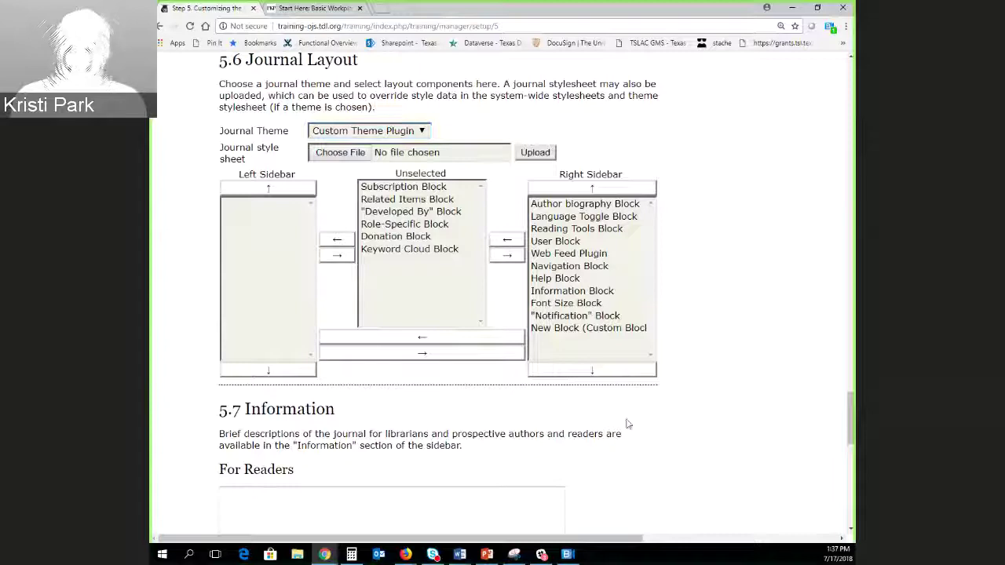
click(337, 154)
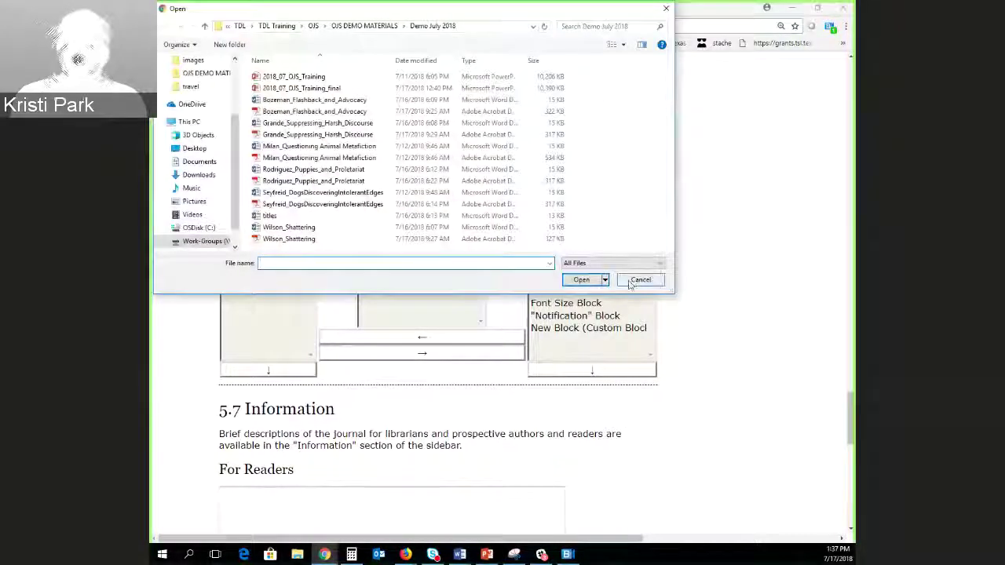
click(640, 281)
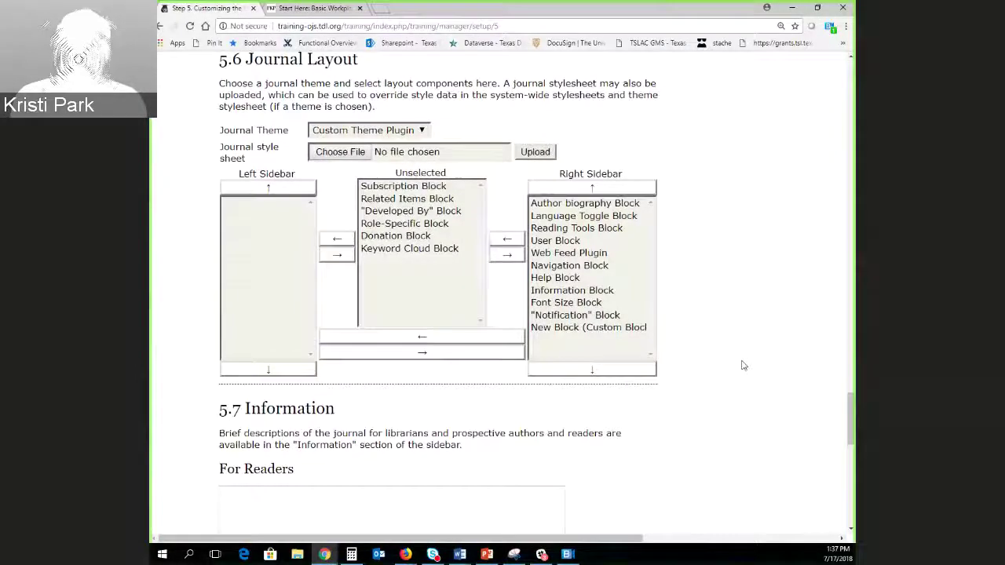
Remove Author biography Block from the right sidebar.
scroll(743, 365, down, 1)
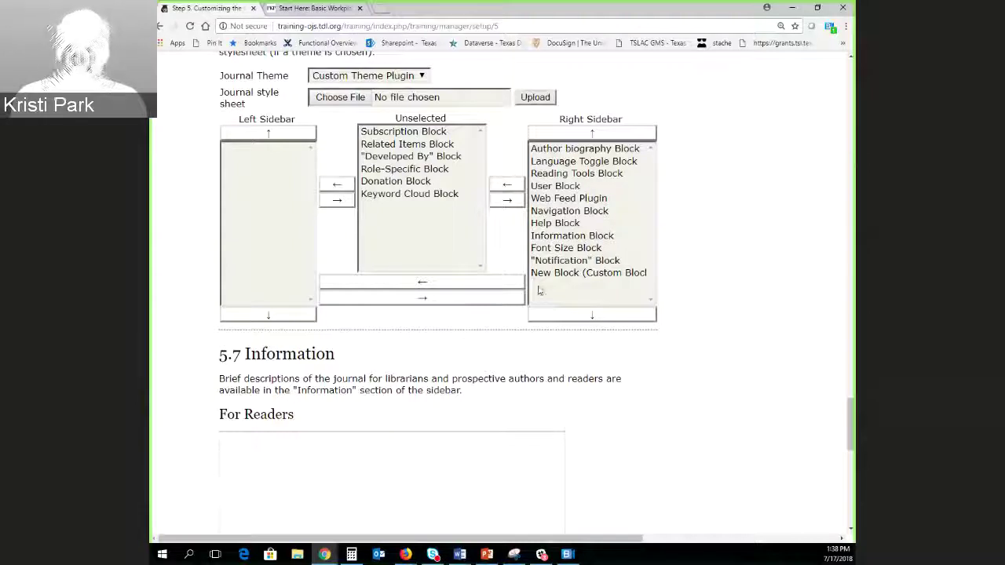
click(604, 149)
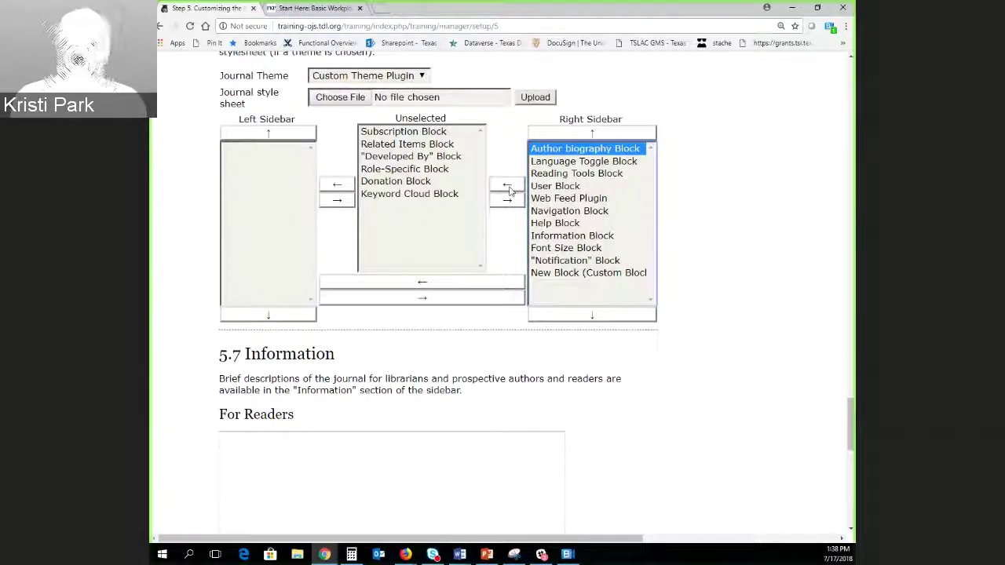
click(507, 187)
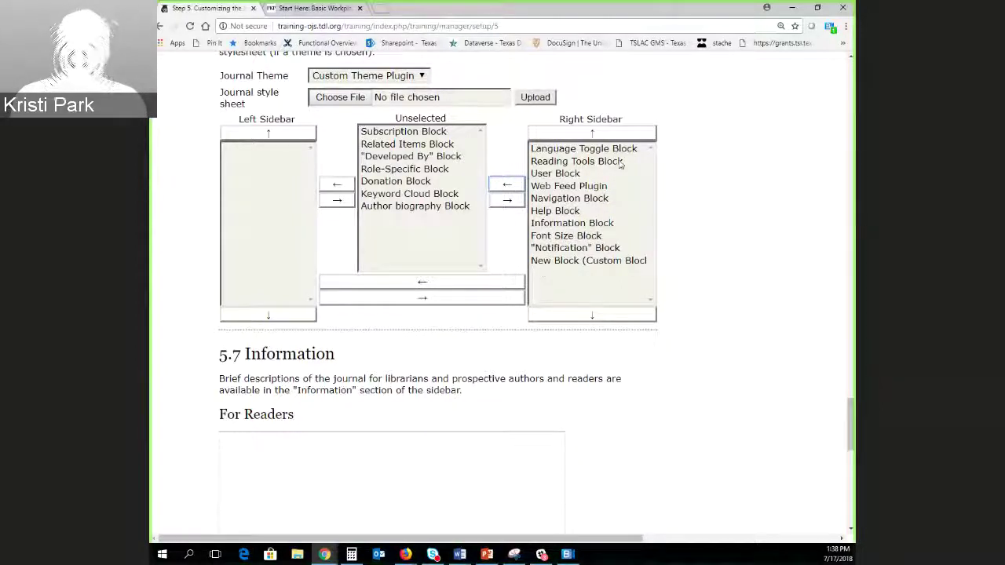
Move Web Feed Plugin to the top of the right sidebar, above Language Toggle Block.
click(555, 187)
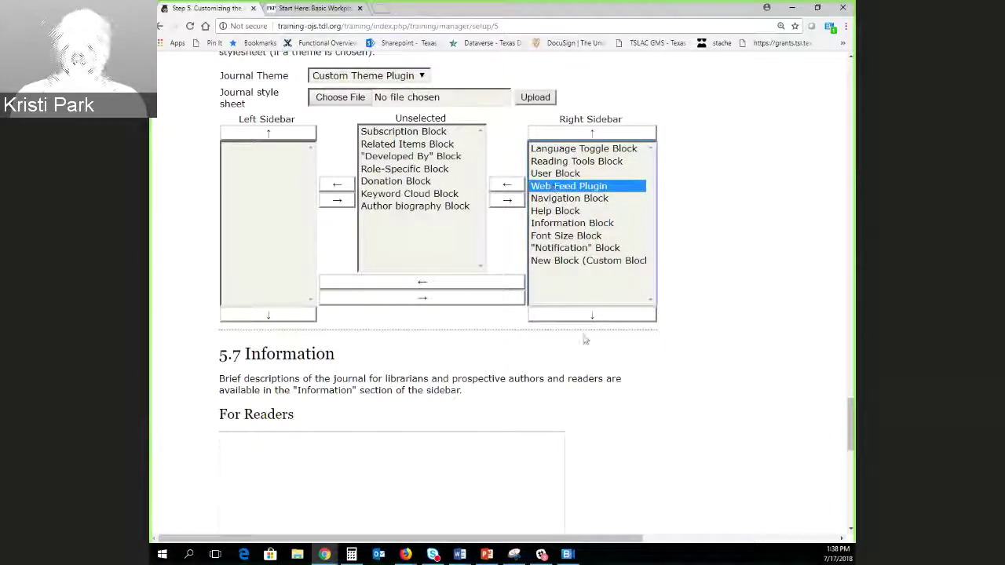
click(592, 133)
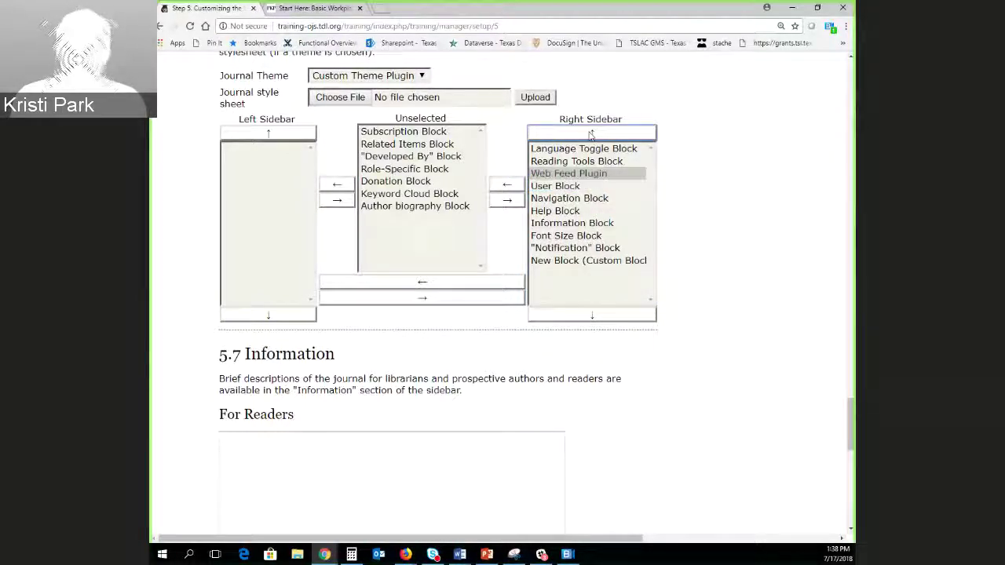
click(592, 133)
click(591, 133)
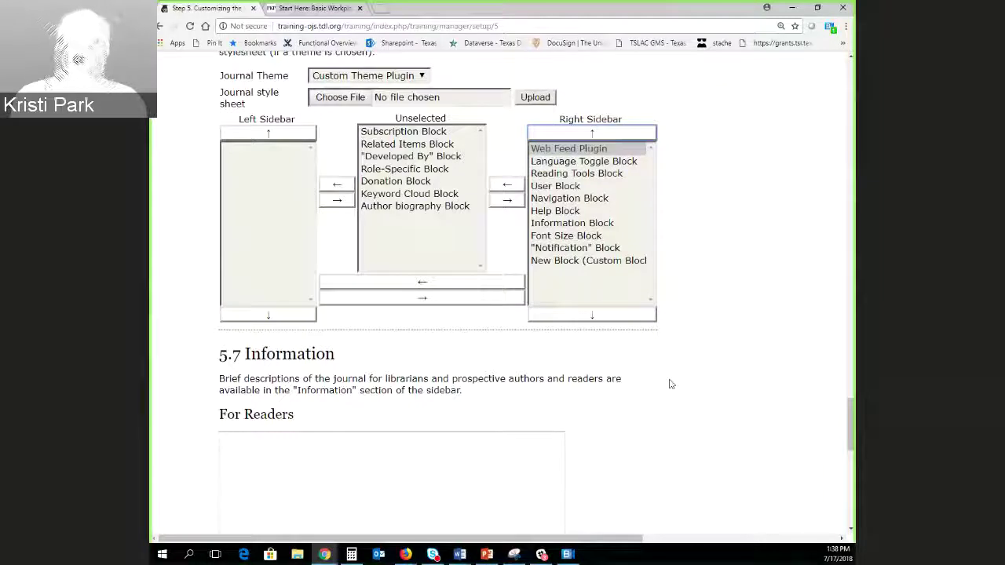
click(678, 431)
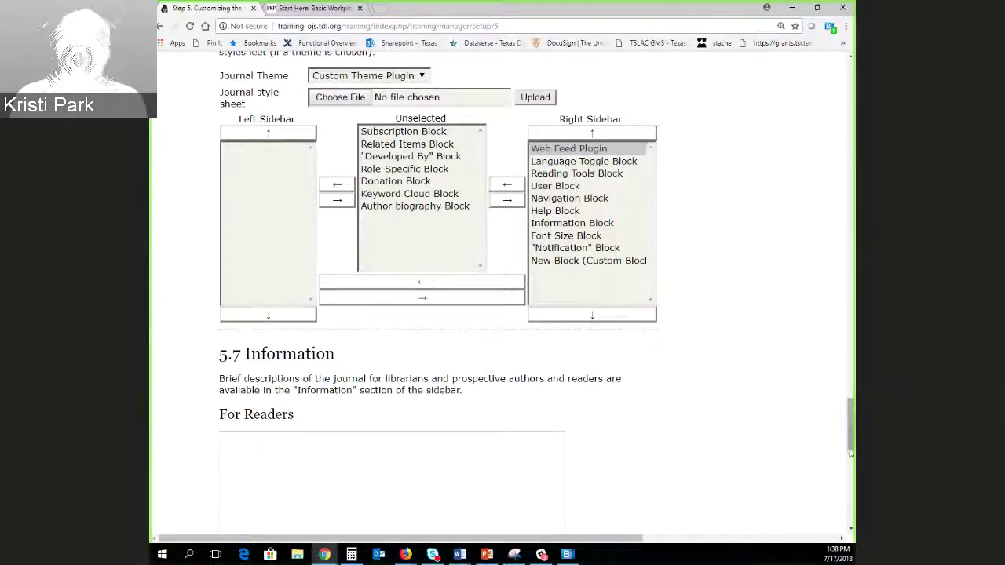
Save the Step 5 Customizing the Look settings with Save and continue.
scroll(848, 450, down, 4)
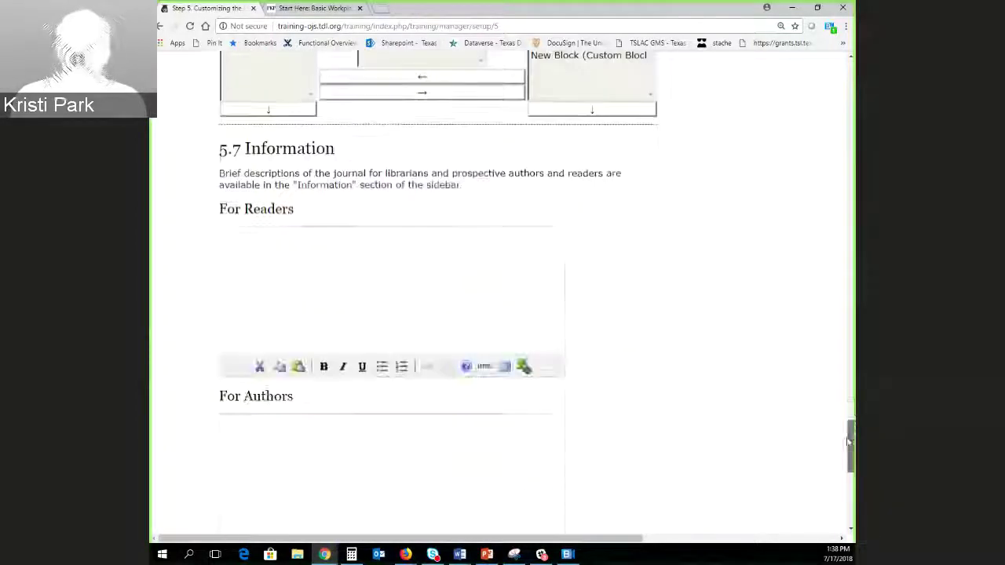
drag(845, 450, 844, 449)
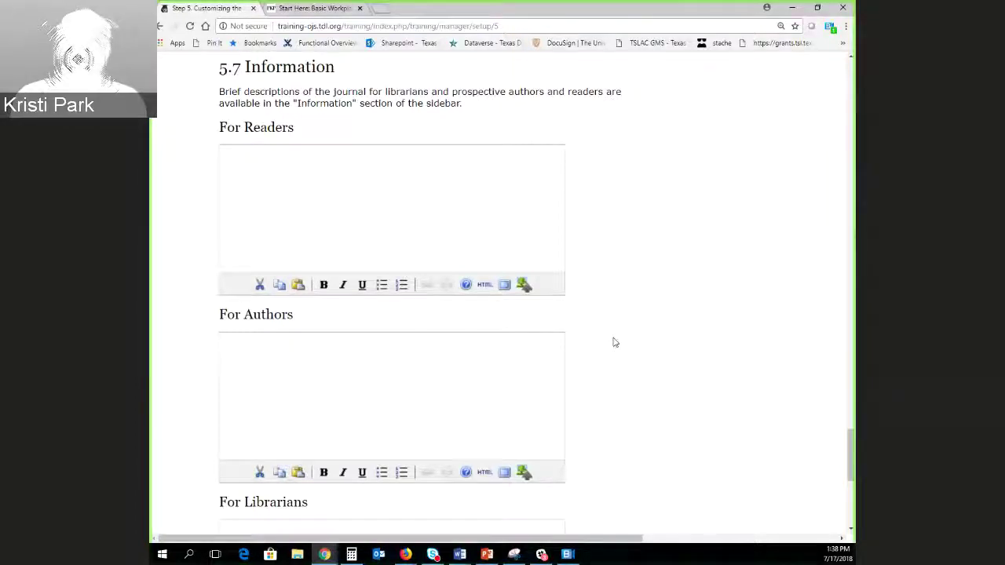
scroll(612, 341, down, 2)
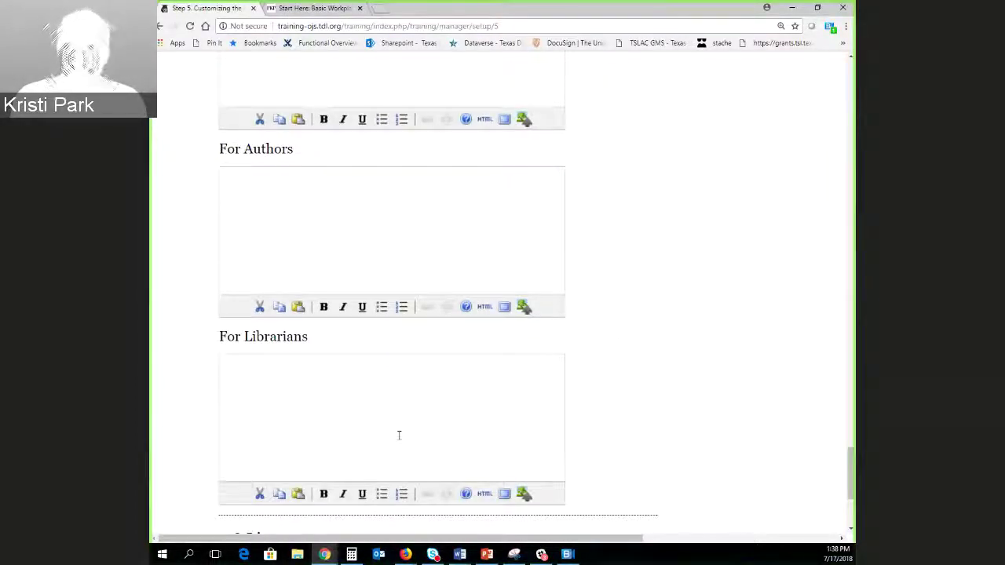
drag(851, 482, 850, 470)
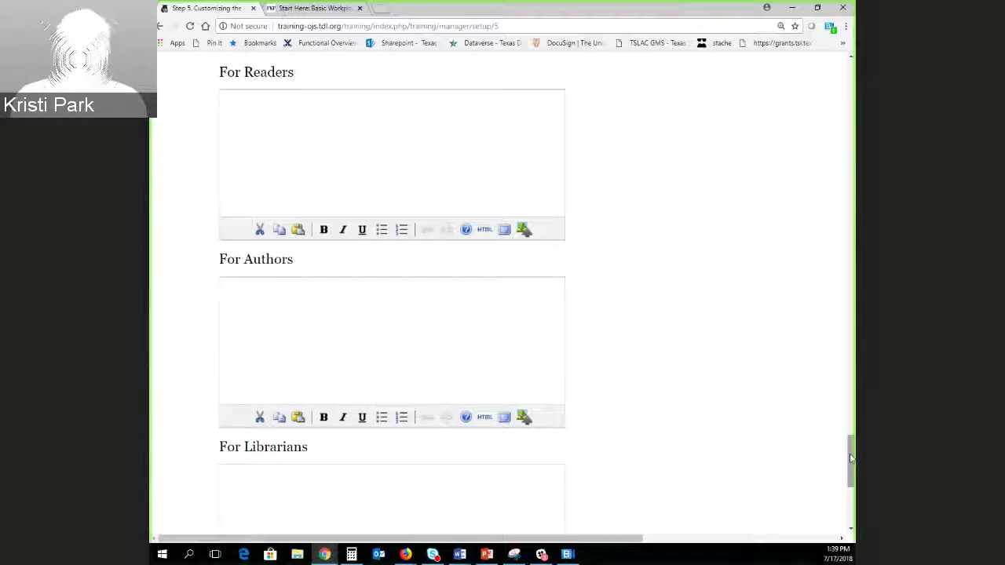
drag(851, 460, 854, 74)
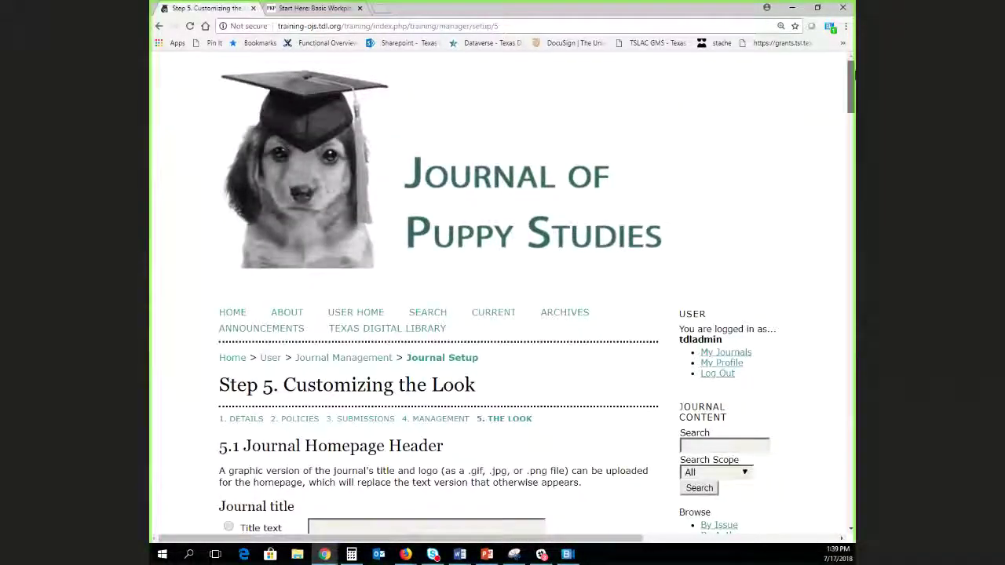
drag(854, 75, 803, 559)
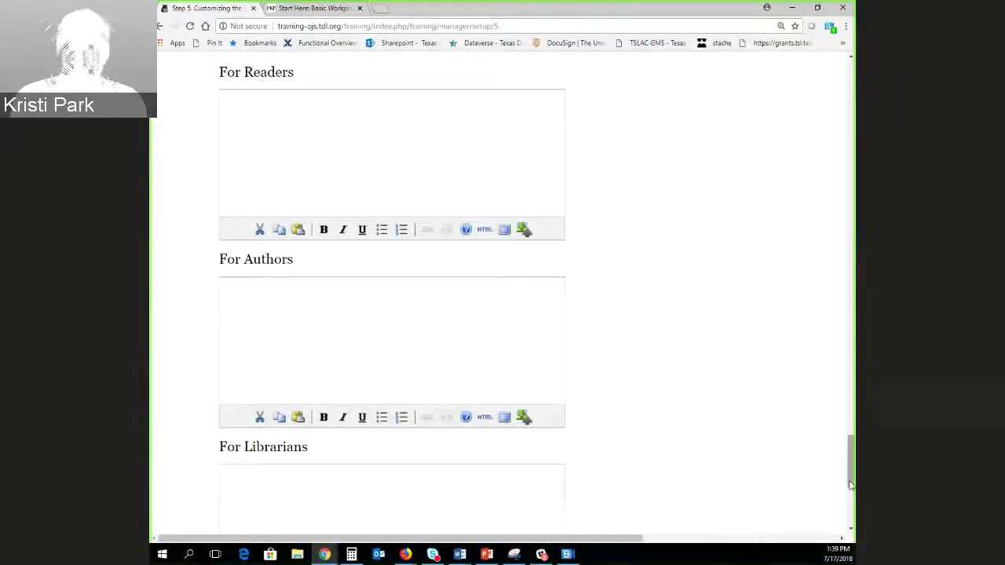
scroll(264, 448, down, 5)
click(265, 436)
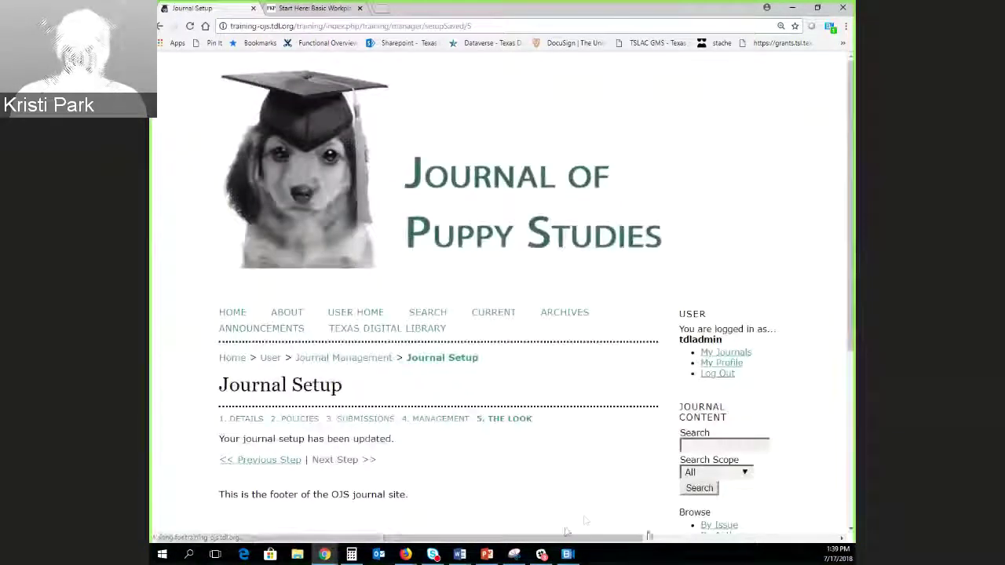
Return to User Home and open the Journal Manager's Journal Management page.
scroll(475, 377, down, 2)
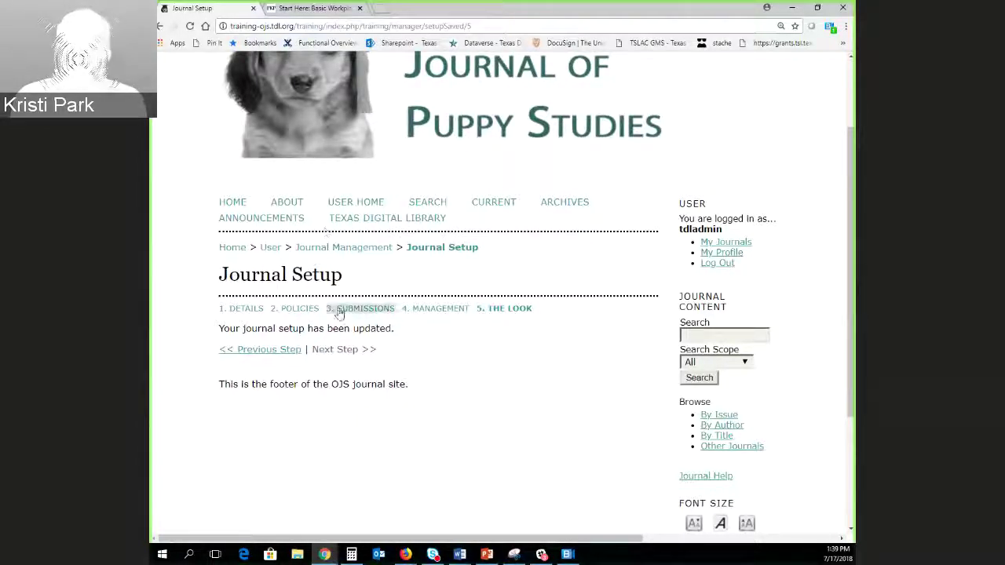
click(270, 248)
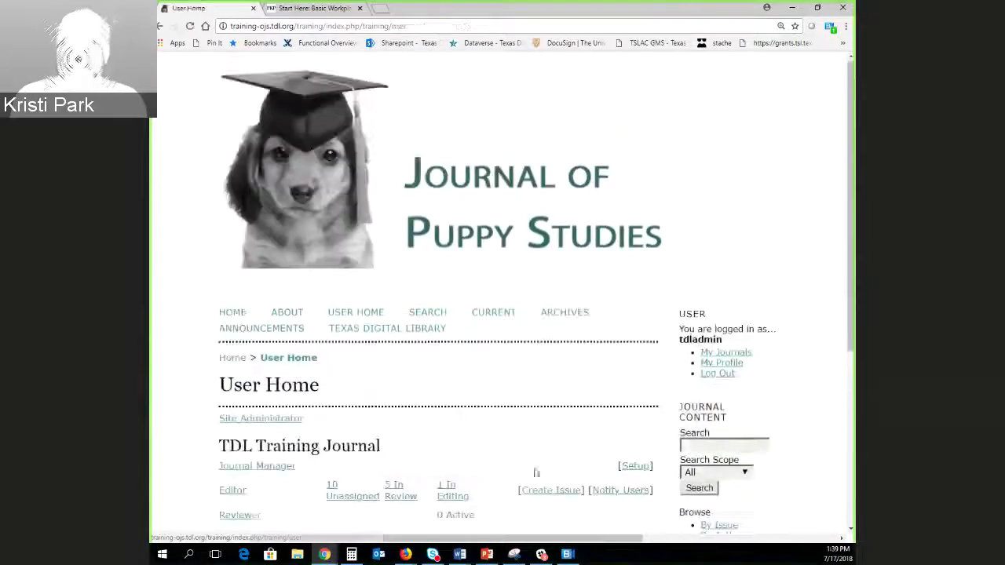
scroll(179, 400, down, 3)
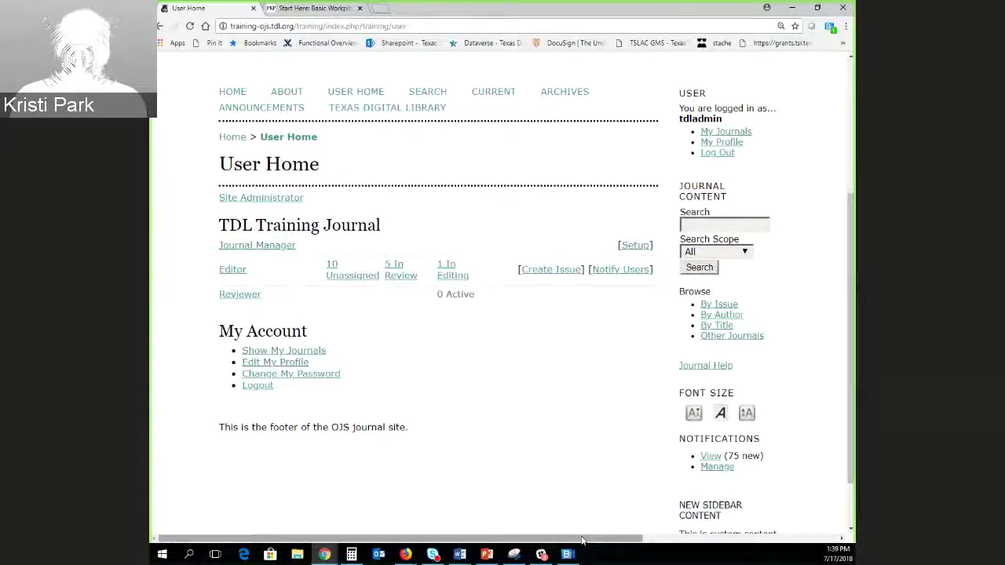
click(236, 250)
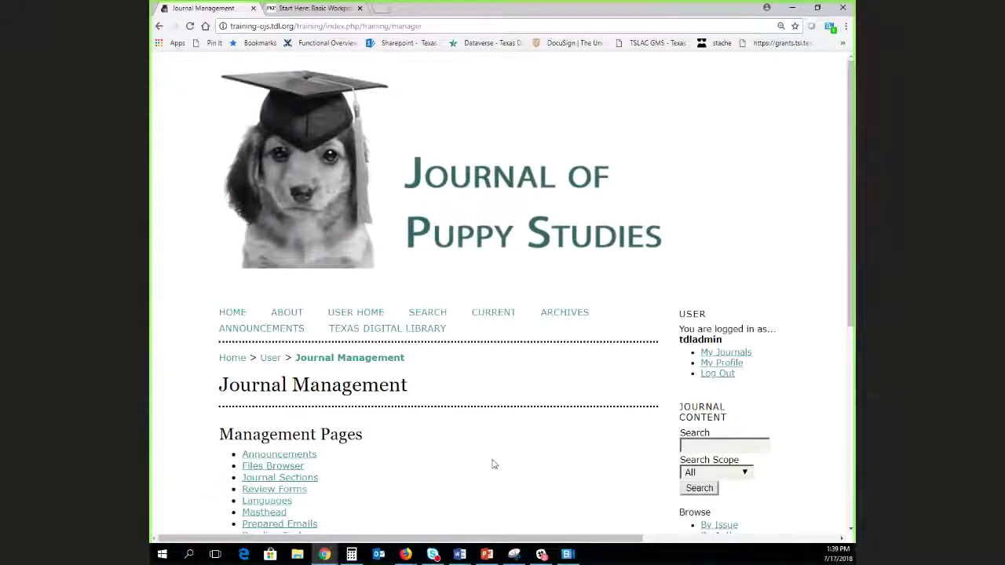
Point out the Setup, Review Forms and Journal Sections management pages.
scroll(439, 424, down, 3)
scroll(440, 397, down, 2)
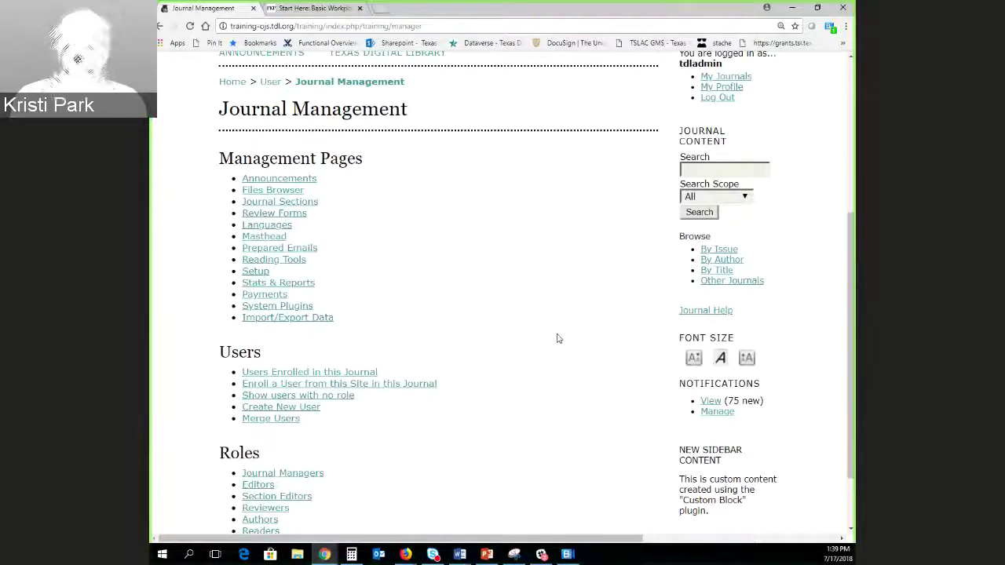
scroll(557, 337, down, 1)
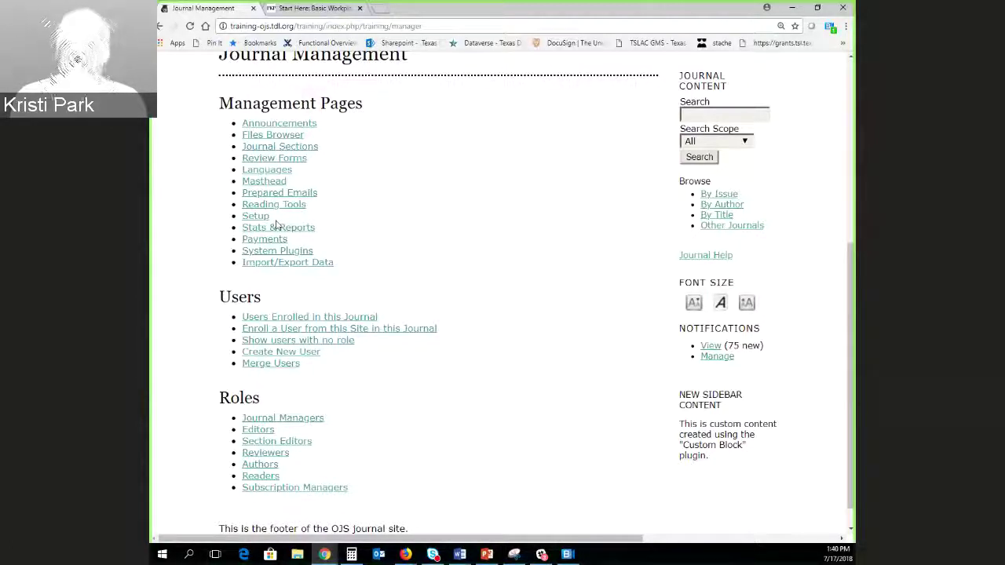
drag(275, 221, 239, 223)
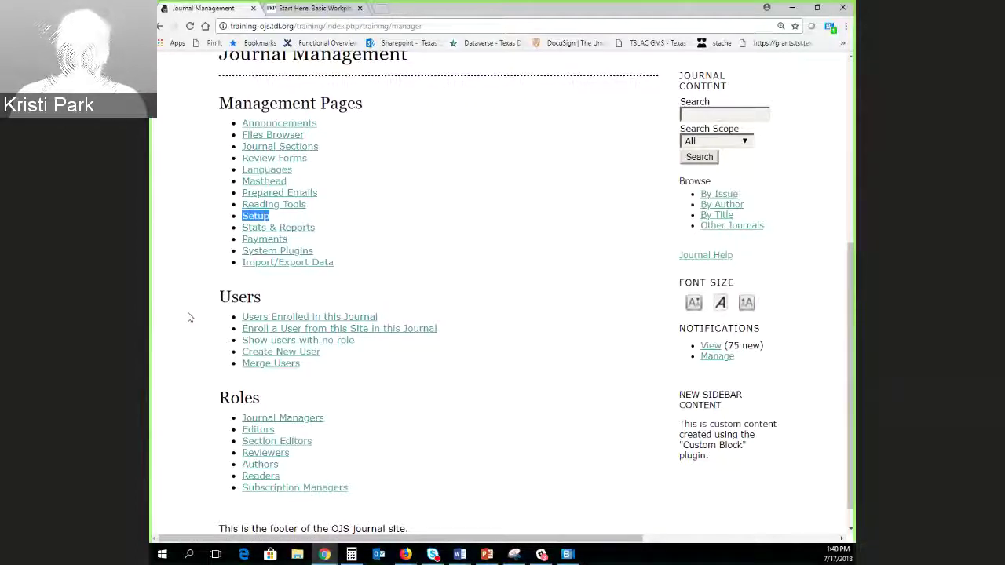
click(210, 266)
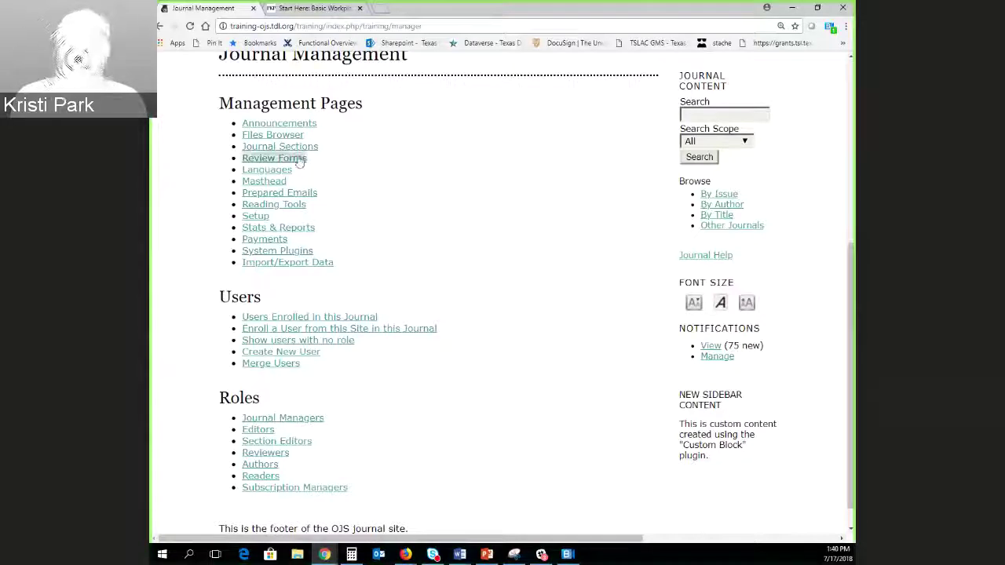
drag(311, 163, 240, 160)
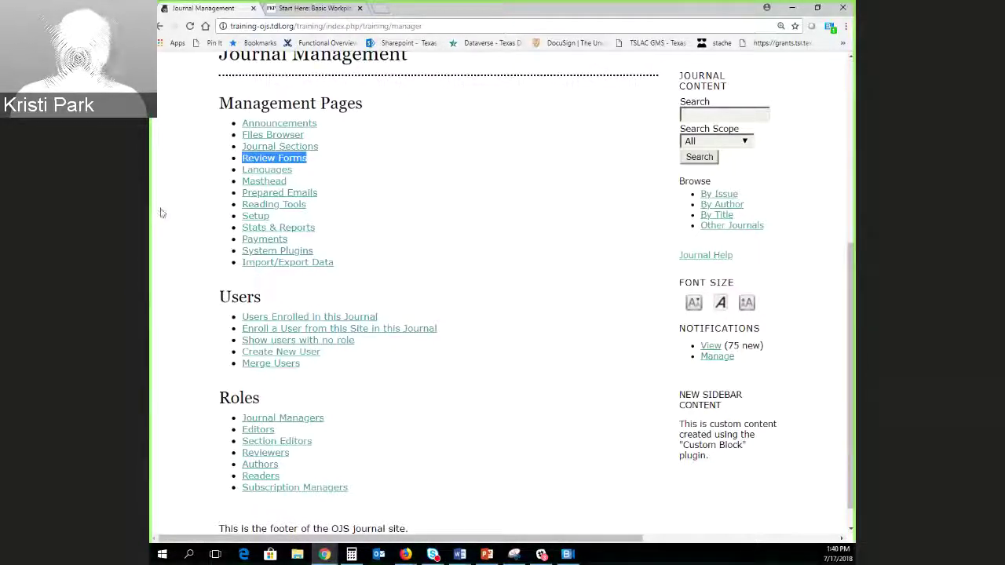
drag(320, 146, 241, 147)
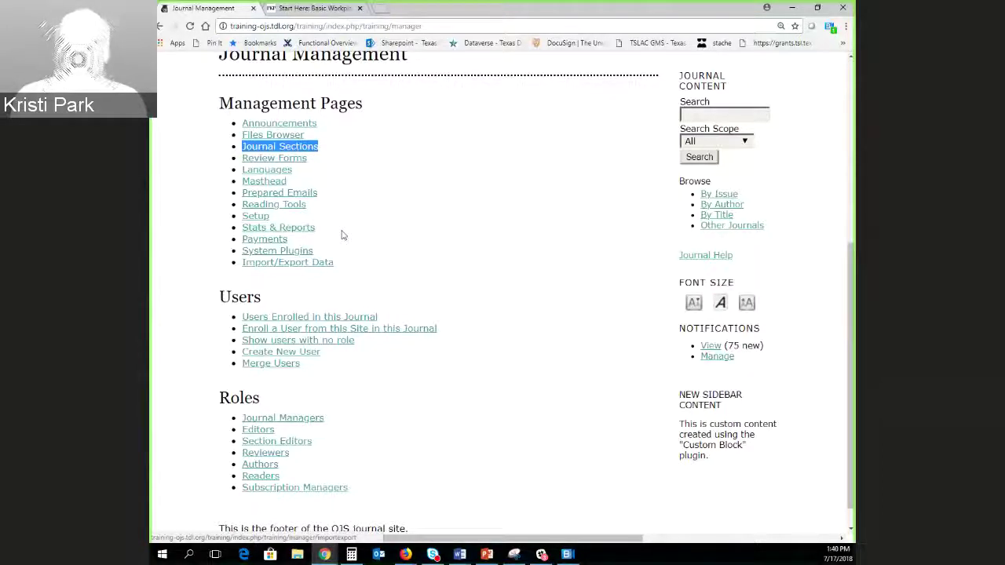
click(330, 194)
Open the Prepared Emails page and scroll through its email templates.
drag(329, 195, 238, 196)
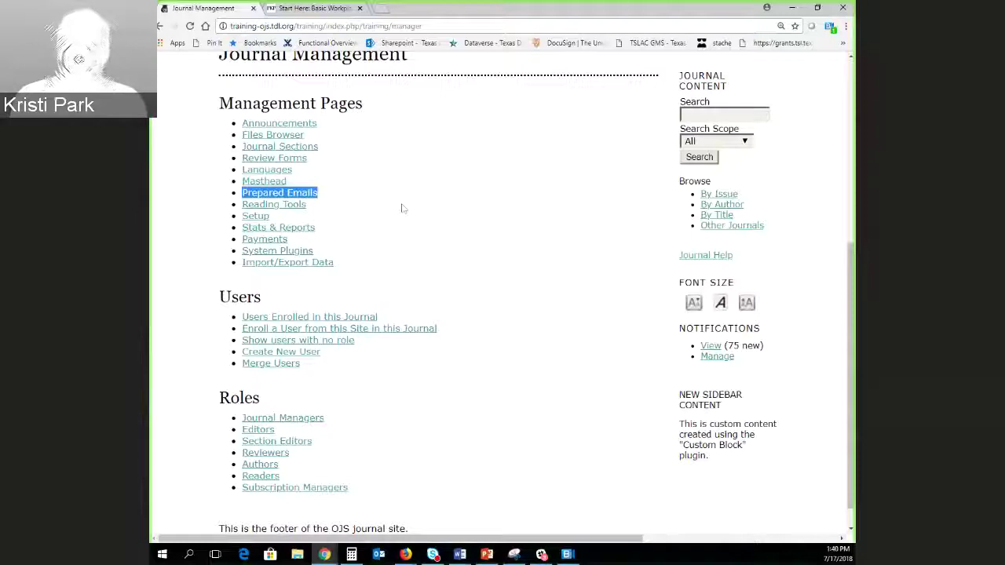
click(310, 197)
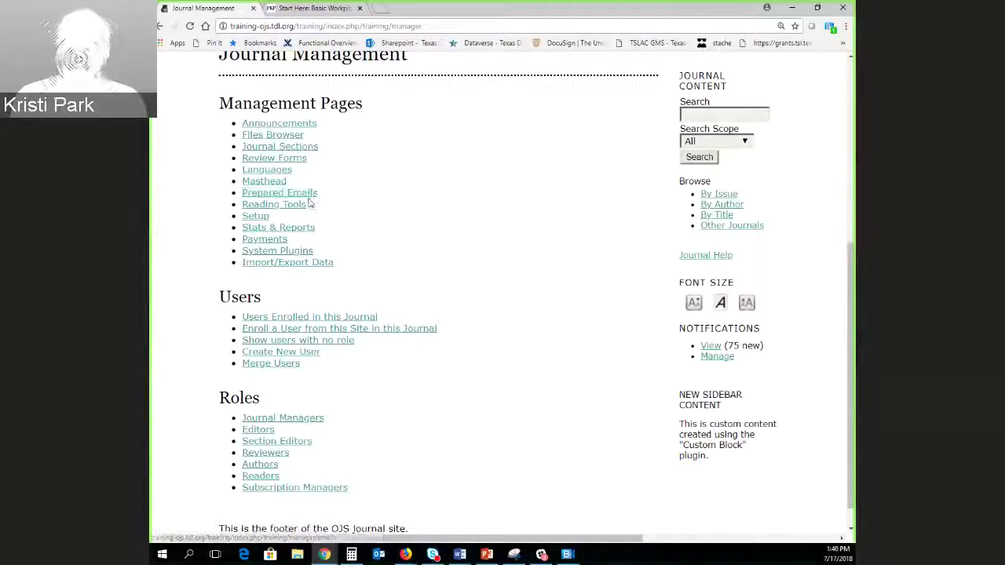
scroll(311, 265, down, 2)
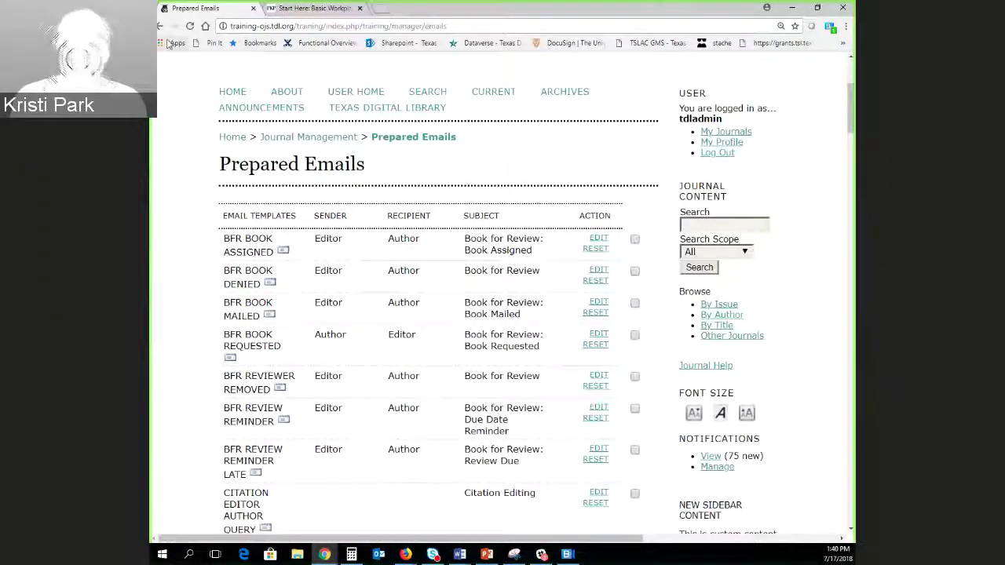
View the BFR Book Assigned email template's body and cancel without saving.
click(597, 238)
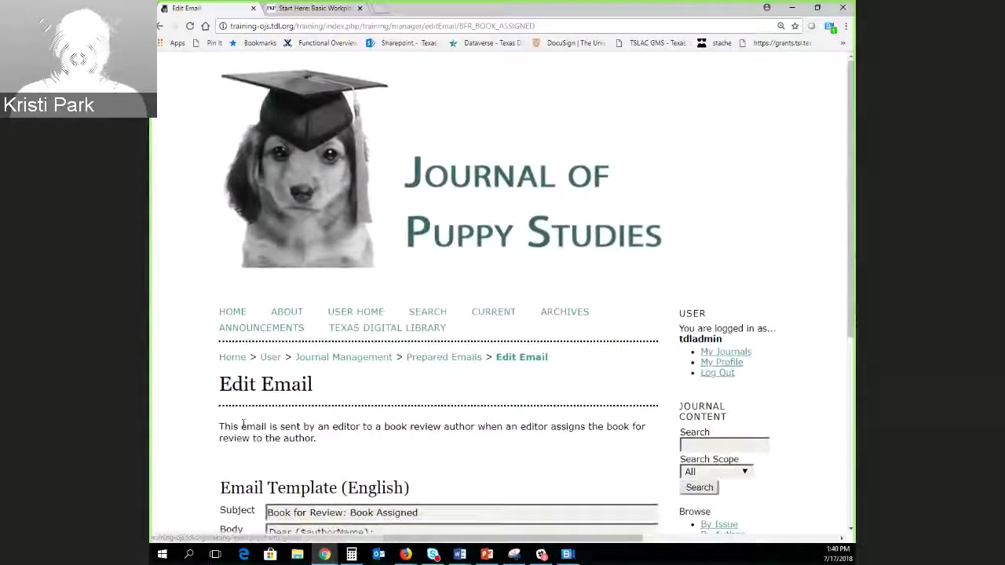
scroll(174, 395, down, 3)
scroll(175, 394, down, 3)
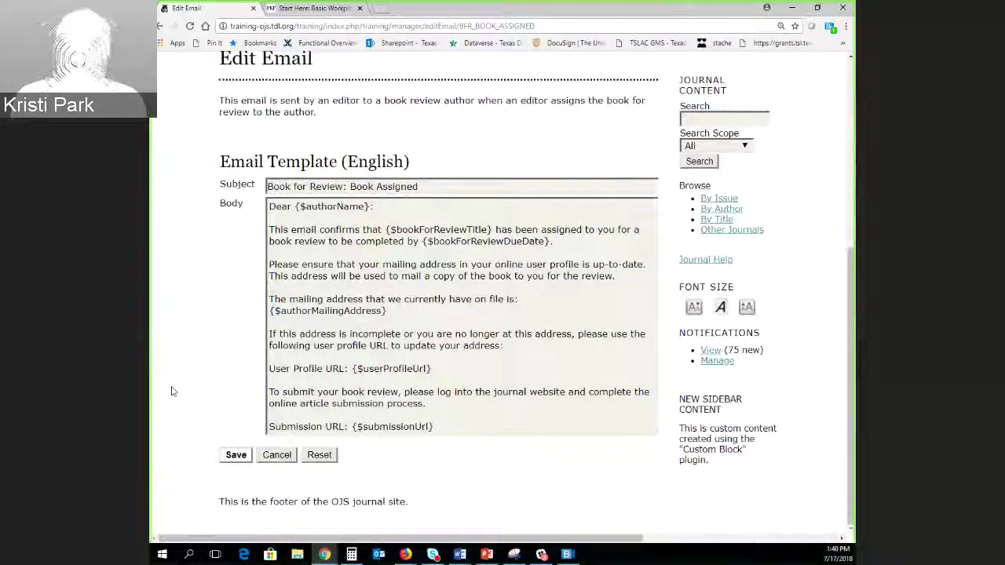
click(292, 459)
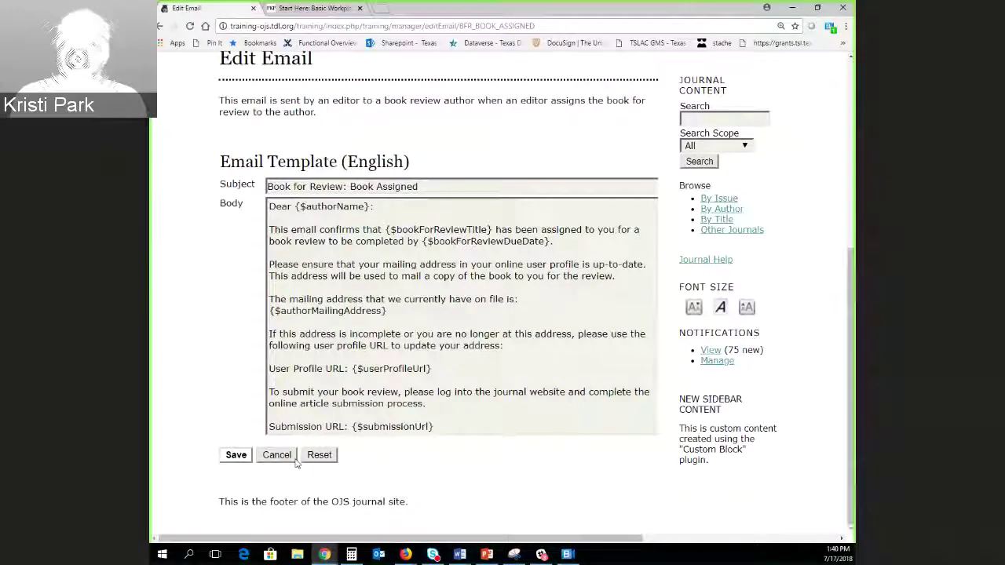
Go back through browser history to the Prepared Emails list.
click(161, 27)
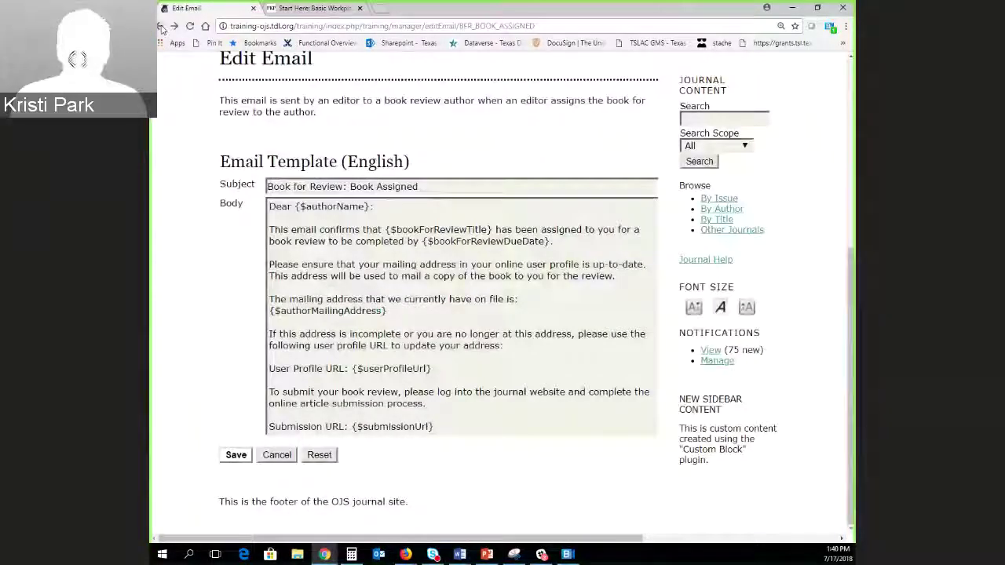
click(161, 27)
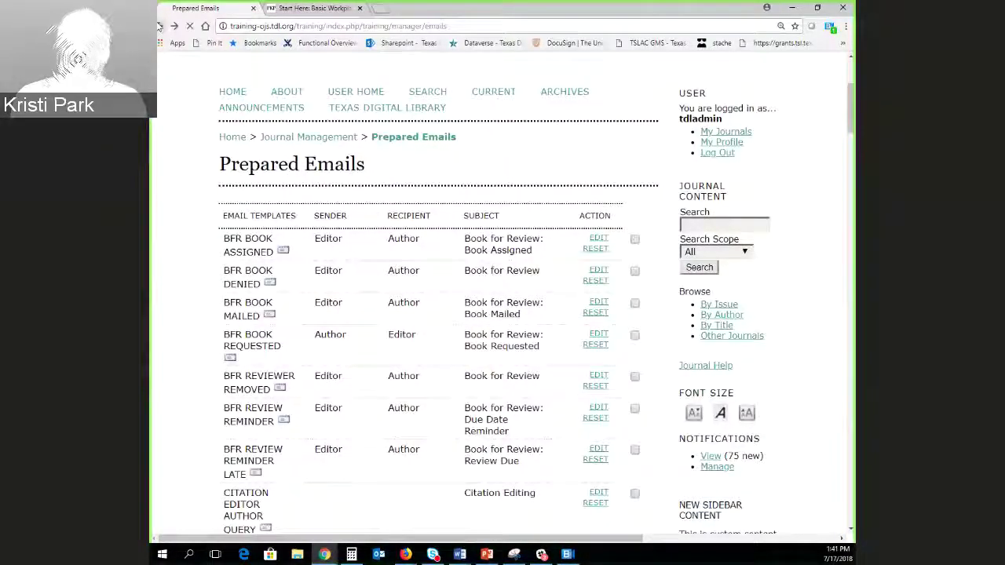
click(161, 27)
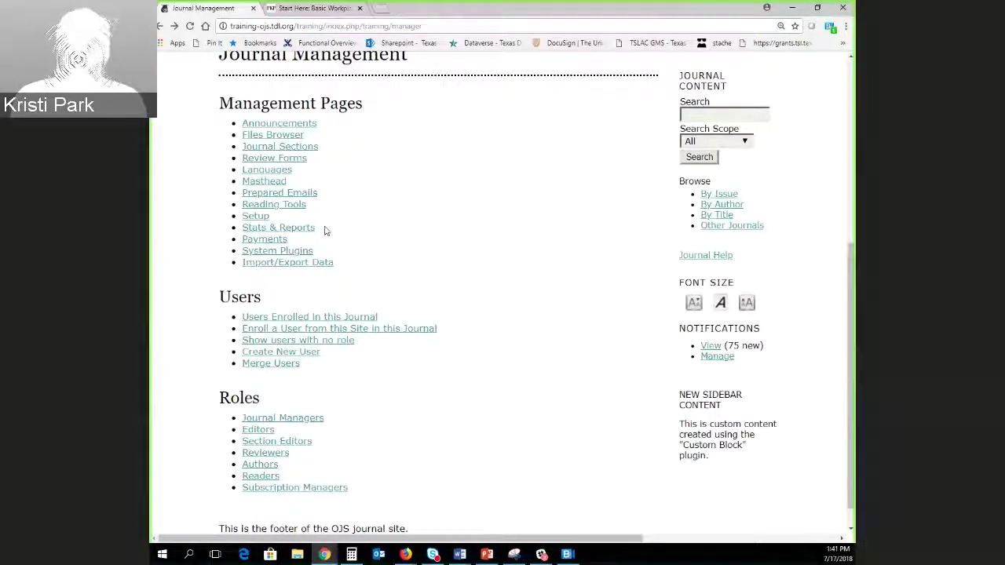
Point out Stats & Reports, System Plugins and Import/Export Data, then open Import/Export Data.
drag(325, 228, 240, 227)
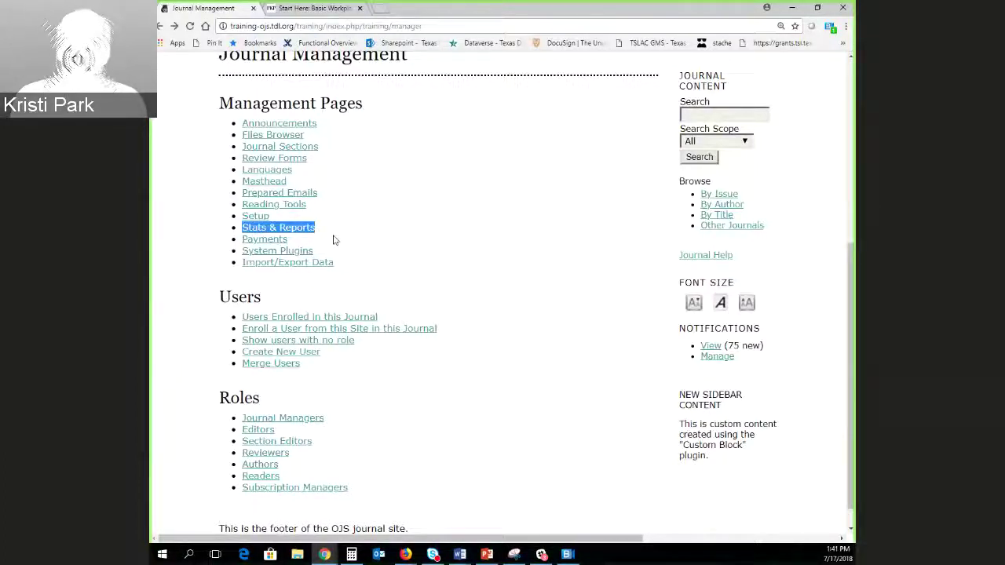
drag(322, 253, 242, 250)
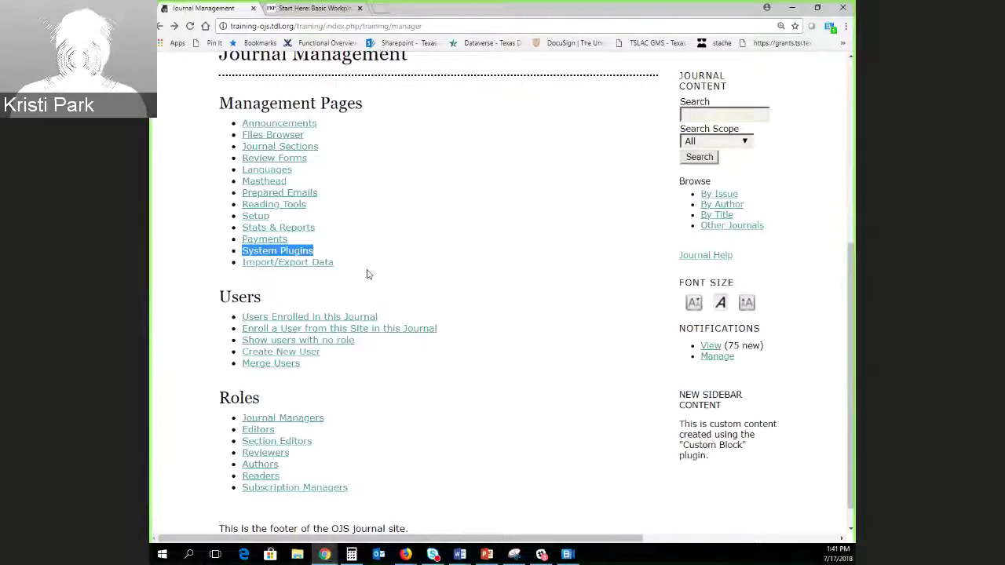
drag(360, 271, 242, 267)
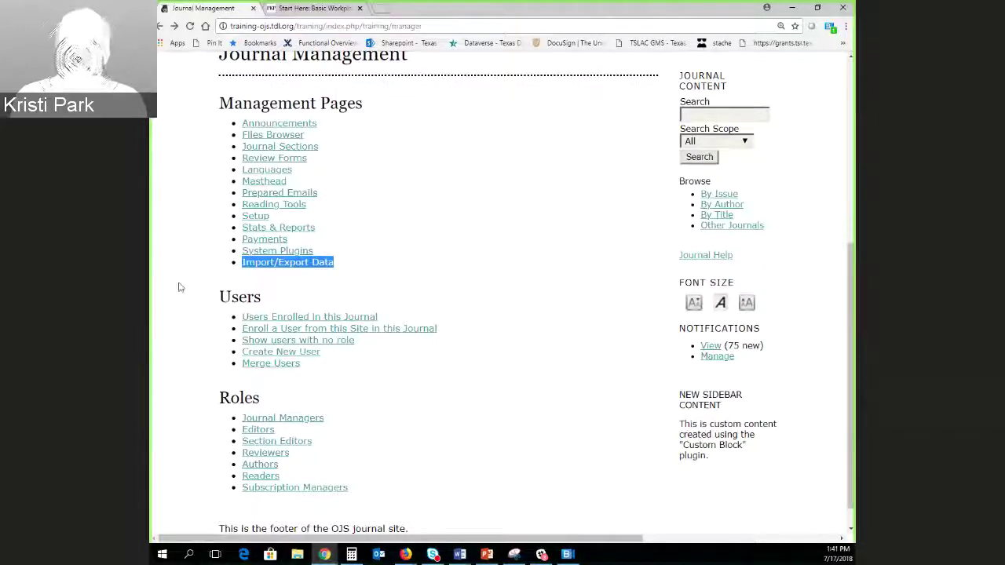
click(307, 263)
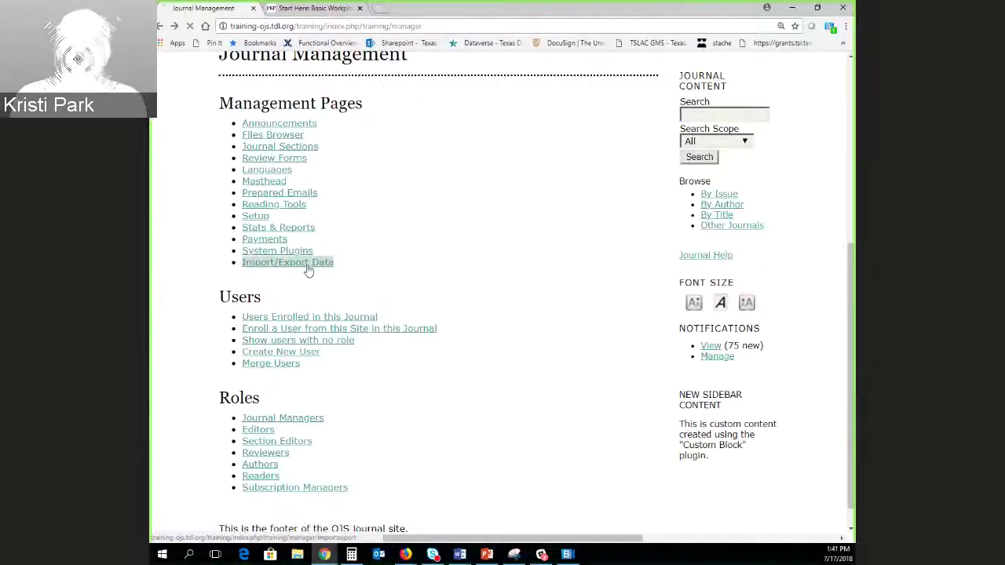
scroll(196, 404, down, 5)
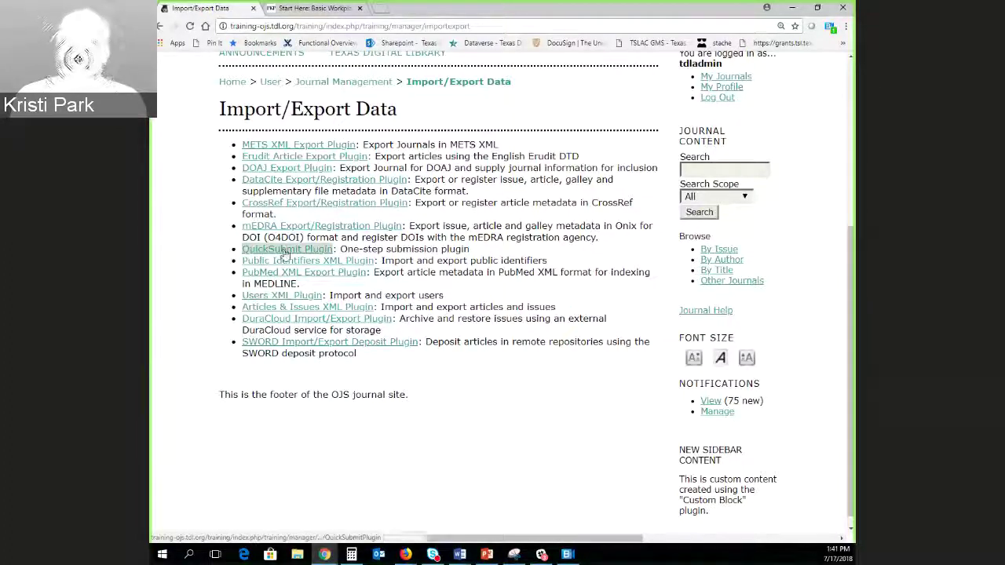
Look over the QuickSubmit Plugin page, then go back via Import/Export Data to Journal Management.
click(284, 251)
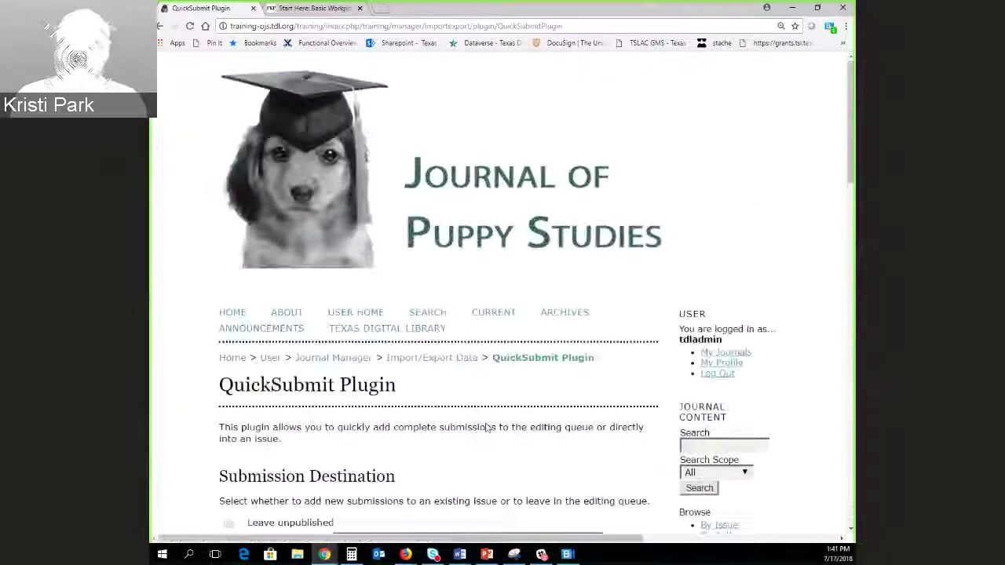
scroll(214, 374, down, 5)
scroll(213, 373, down, 1)
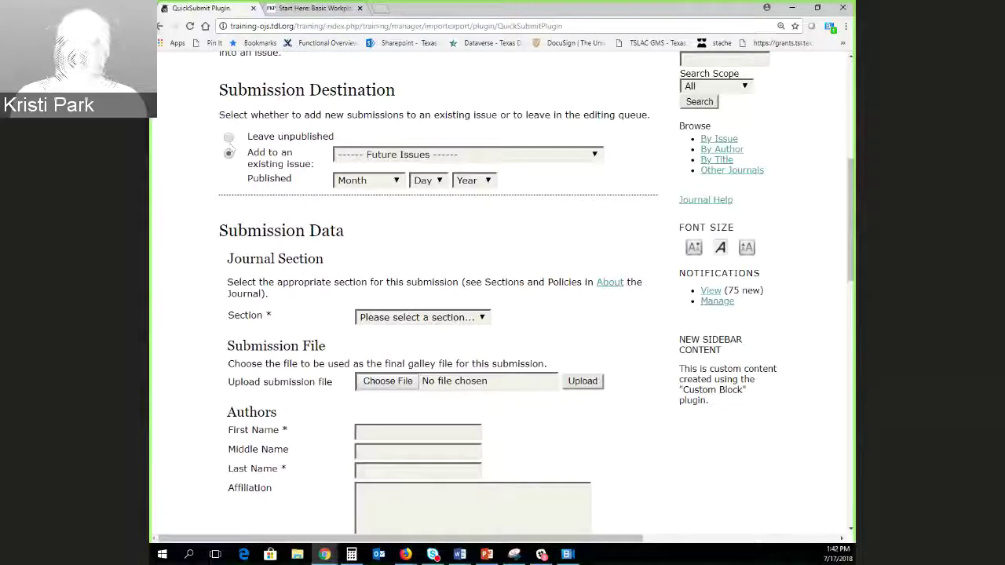
click(161, 26)
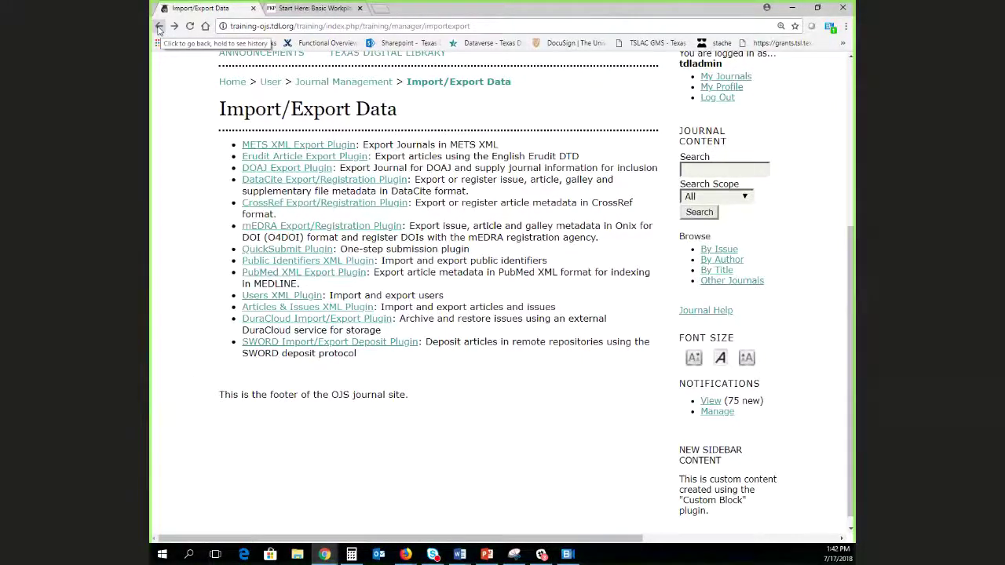
click(159, 28)
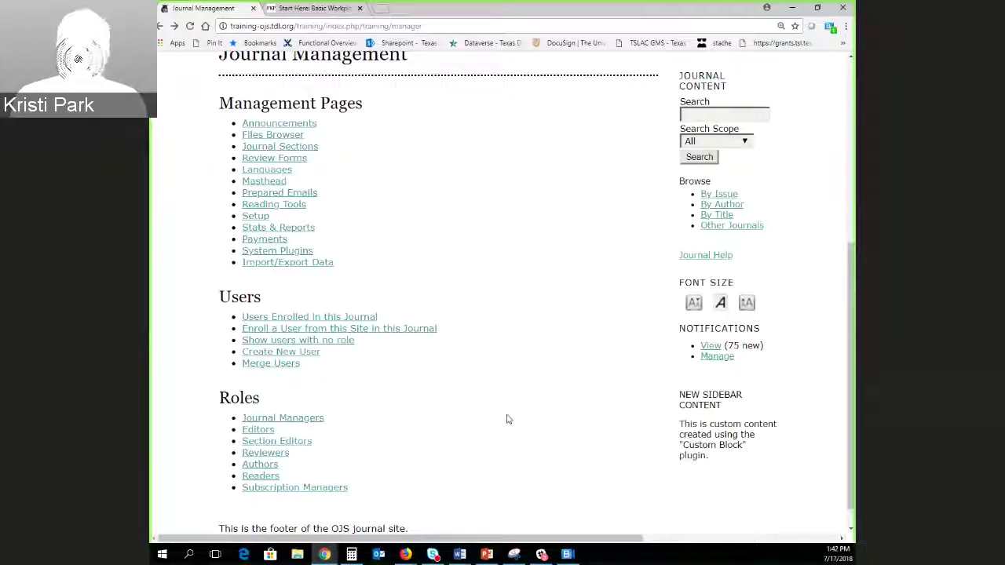
scroll(412, 416, down, 1)
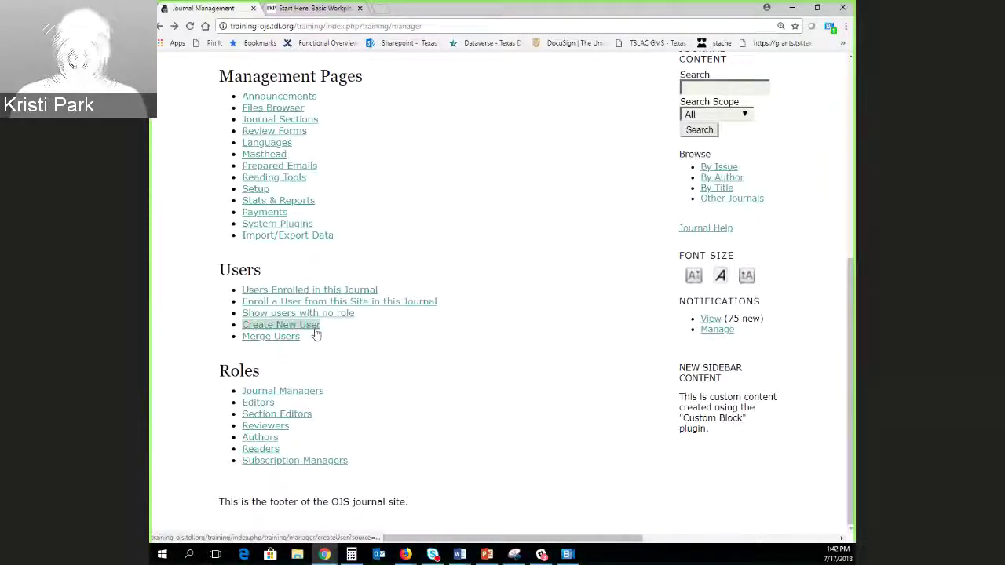
click(315, 334)
scroll(571, 411, down, 4)
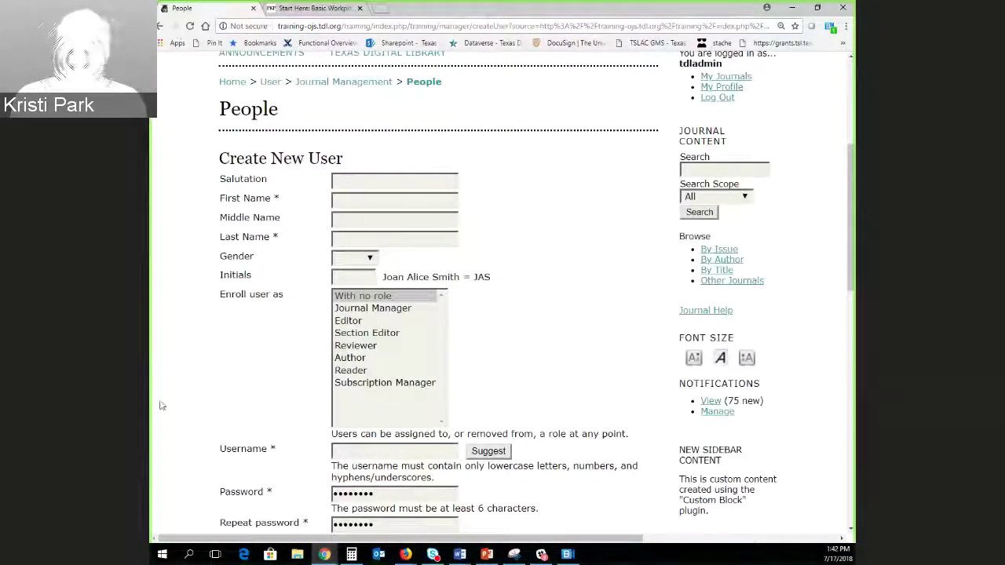
scroll(160, 405, down, 3)
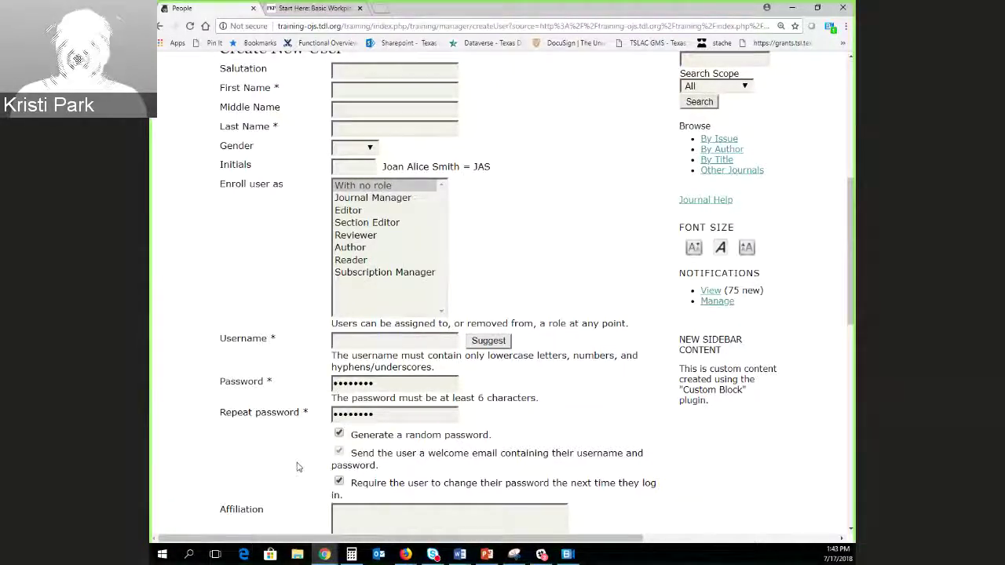
scroll(299, 421, down, 2)
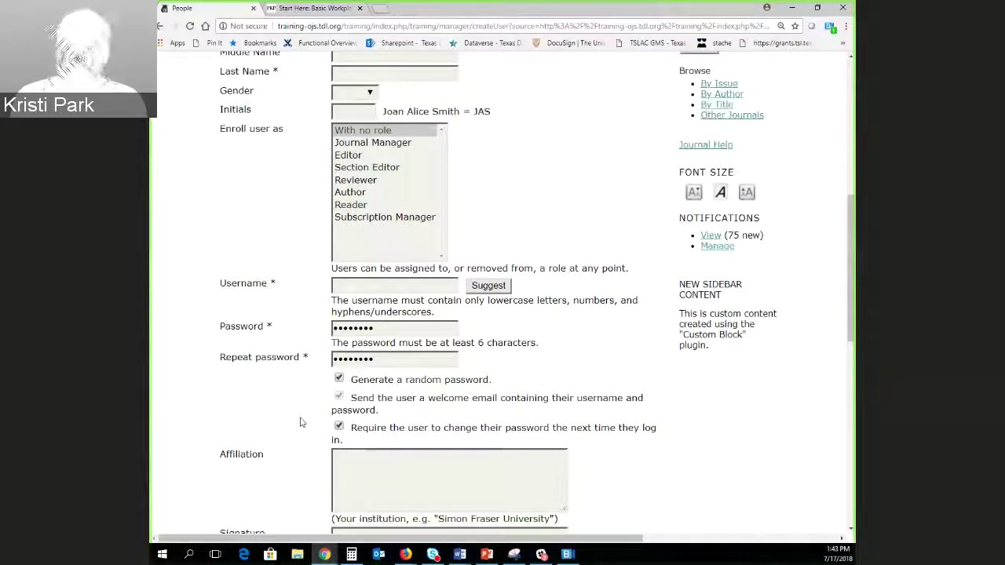
scroll(298, 425, down, 3)
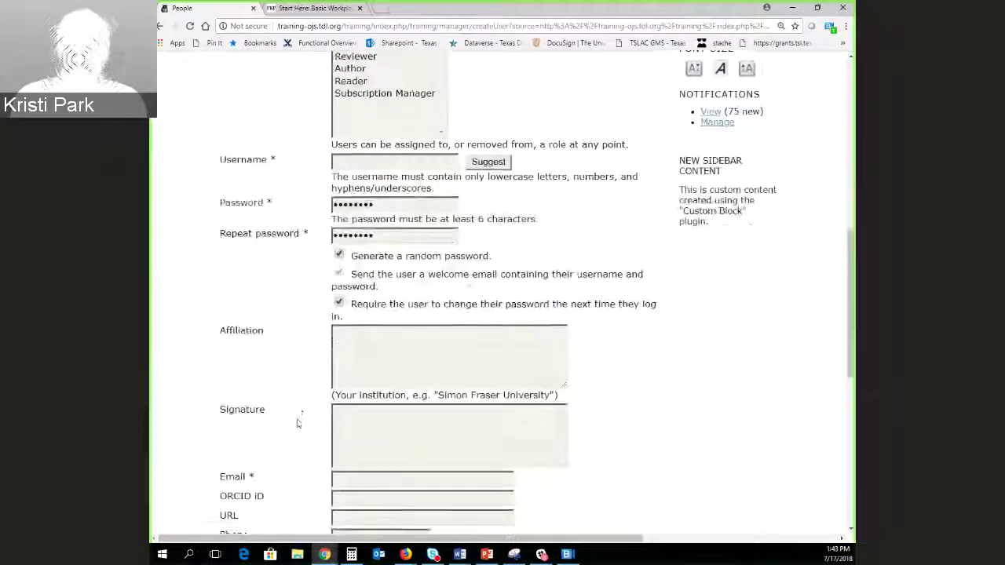
scroll(298, 419, up, 1)
scroll(299, 412, up, 5)
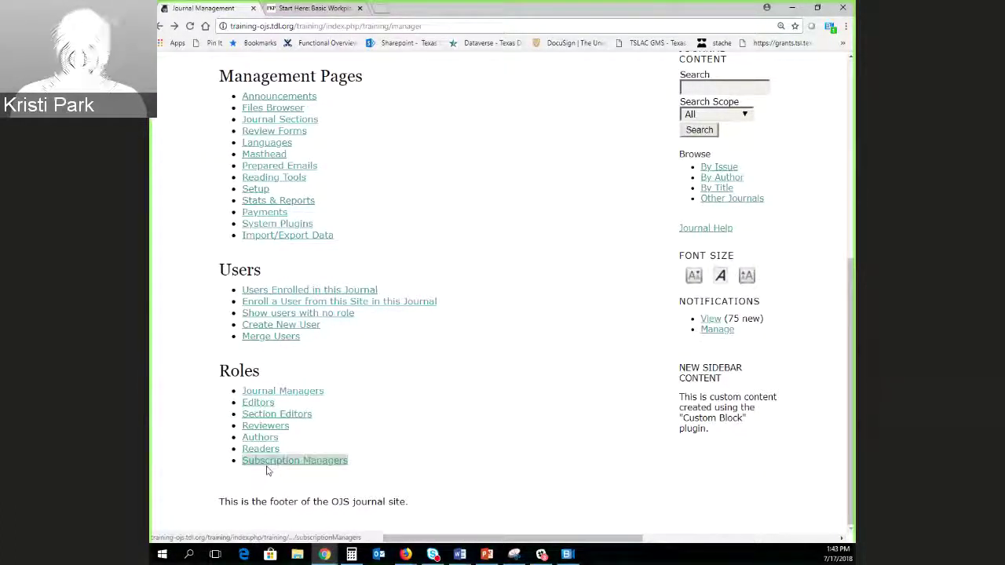
Open the Reviewers enrollment list and scroll through each reviewer's username, name and email.
click(283, 429)
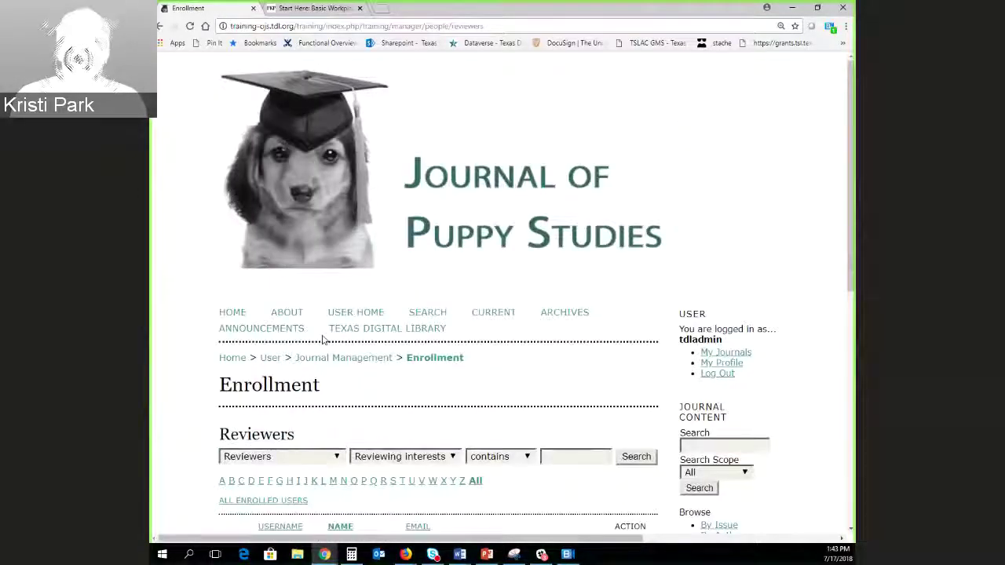
scroll(383, 329, down, 3)
scroll(191, 325, down, 3)
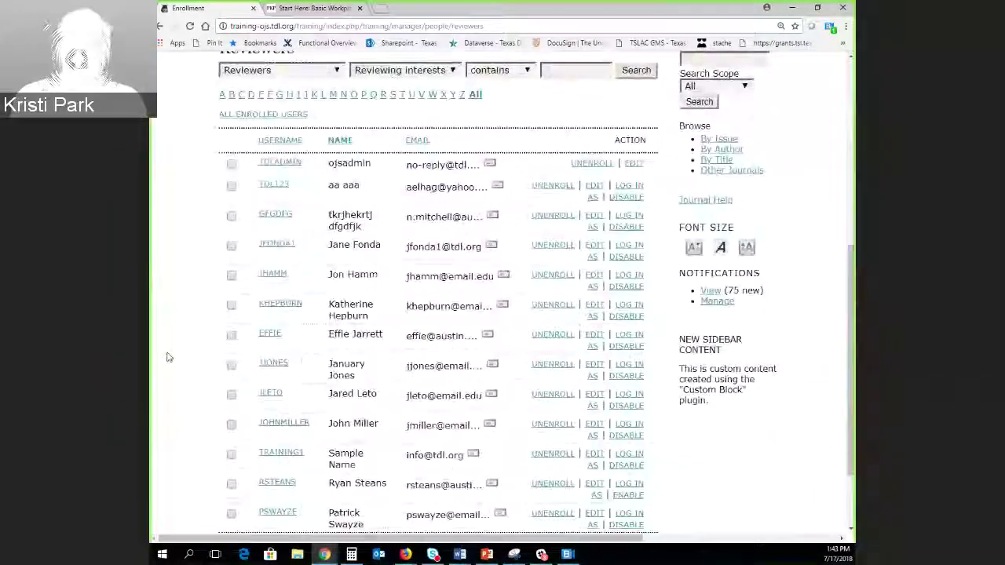
scroll(184, 269, down, 1)
scroll(184, 269, up, 1)
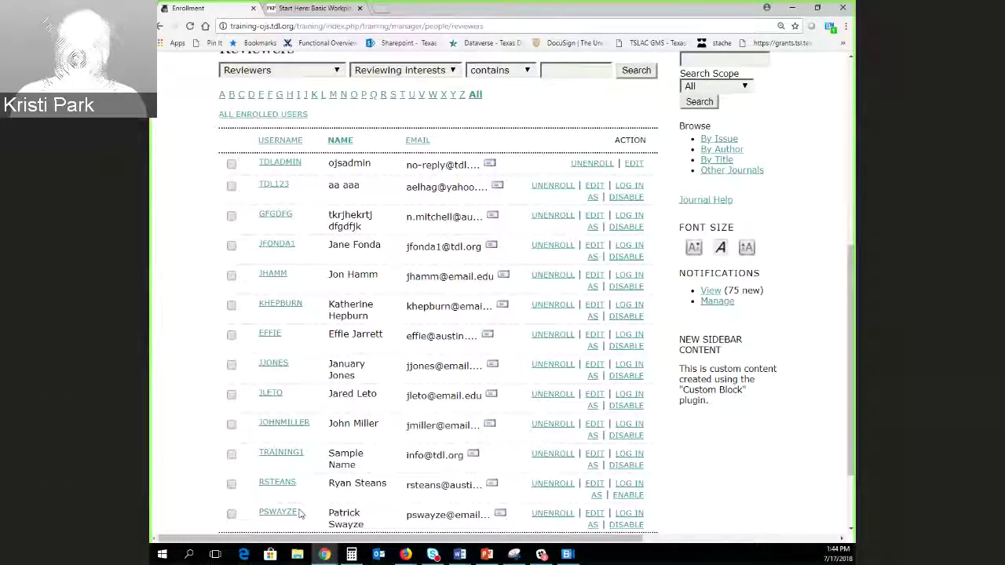
scroll(373, 394, up, 7)
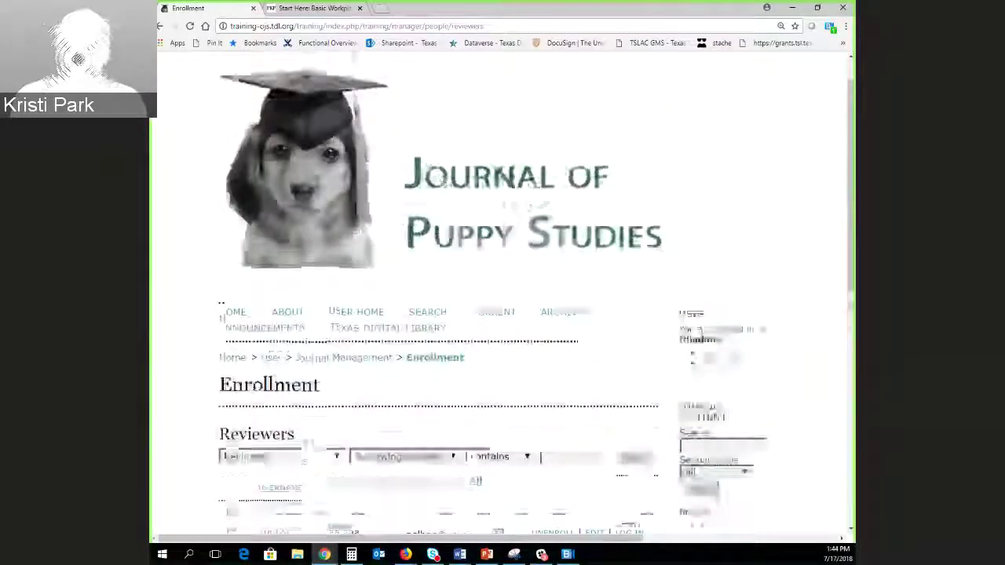
scroll(274, 314, down, 1)
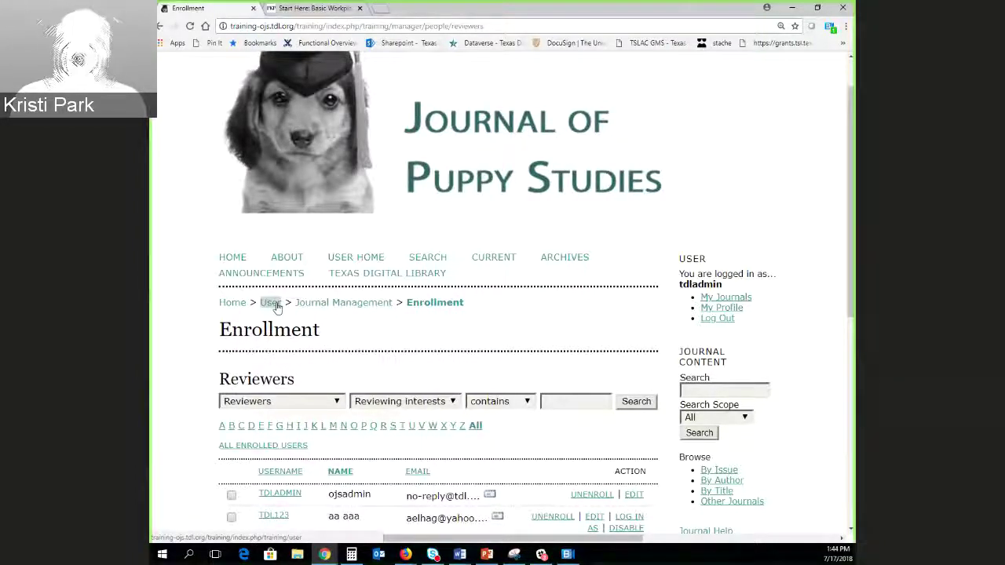
Return via User Home to Journal Management and scroll through its Management Pages, Users and Roles.
click(271, 303)
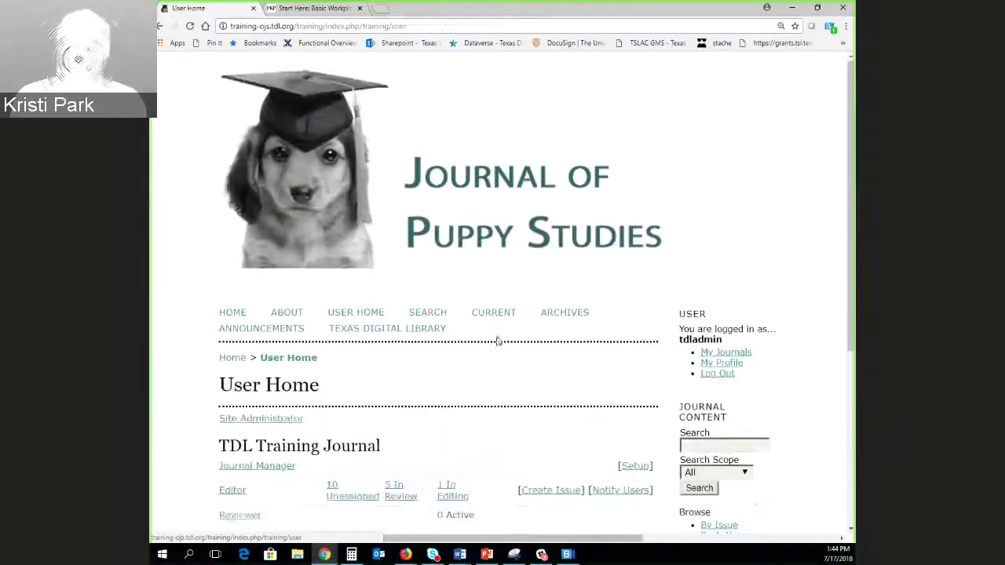
scroll(411, 356, down, 3)
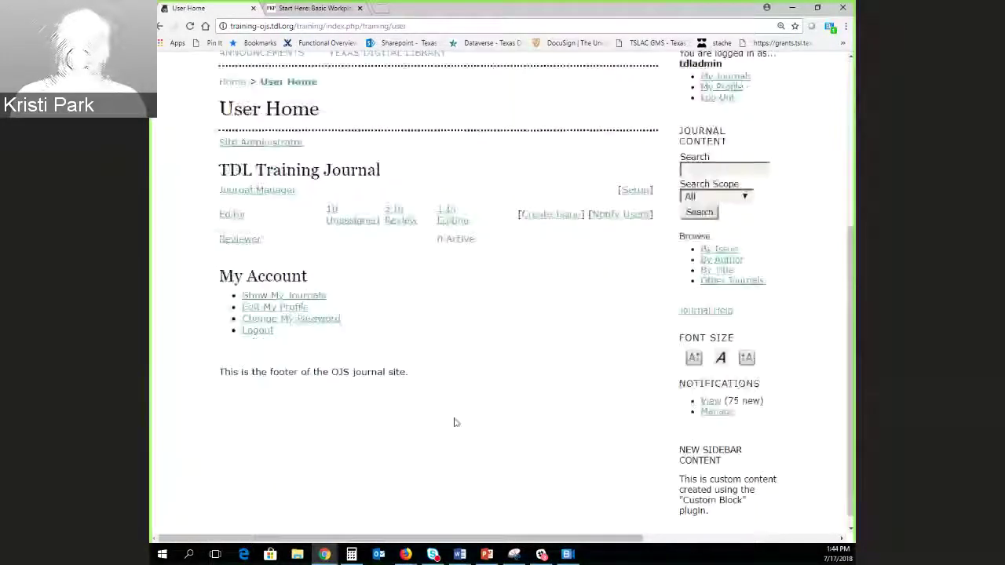
scroll(456, 419, up, 2)
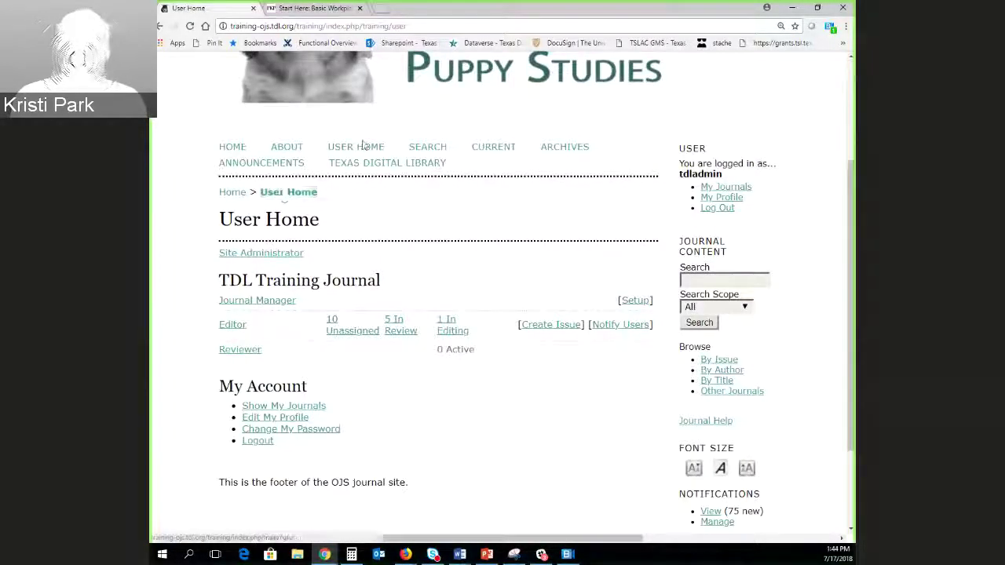
click(237, 304)
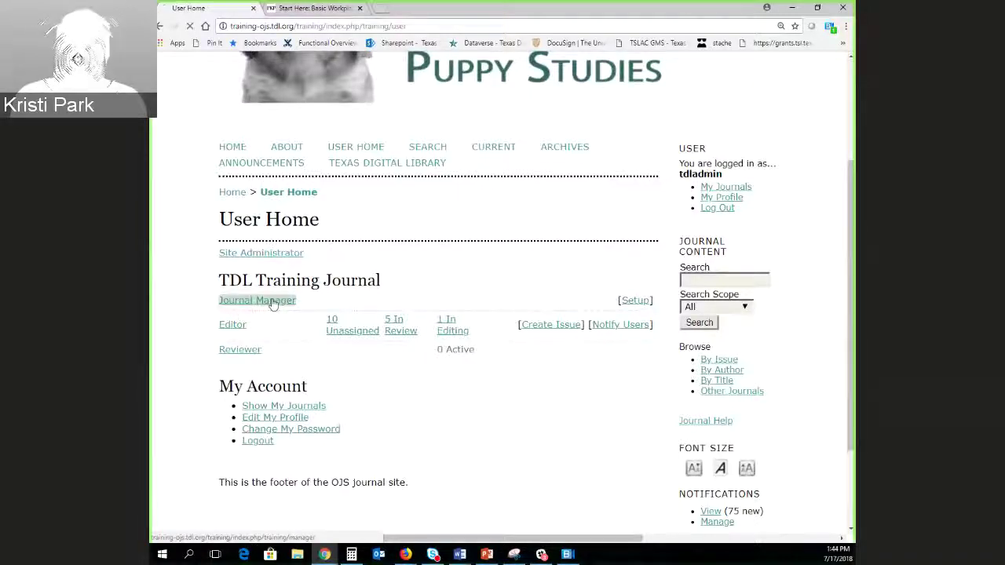
scroll(461, 361, down, 2)
scroll(462, 357, down, 3)
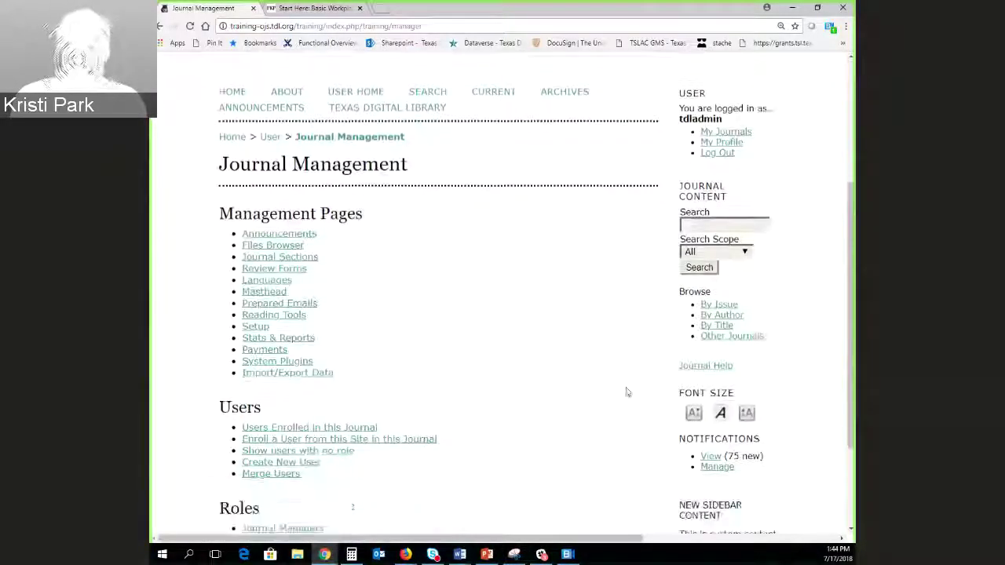
scroll(541, 373, down, 2)
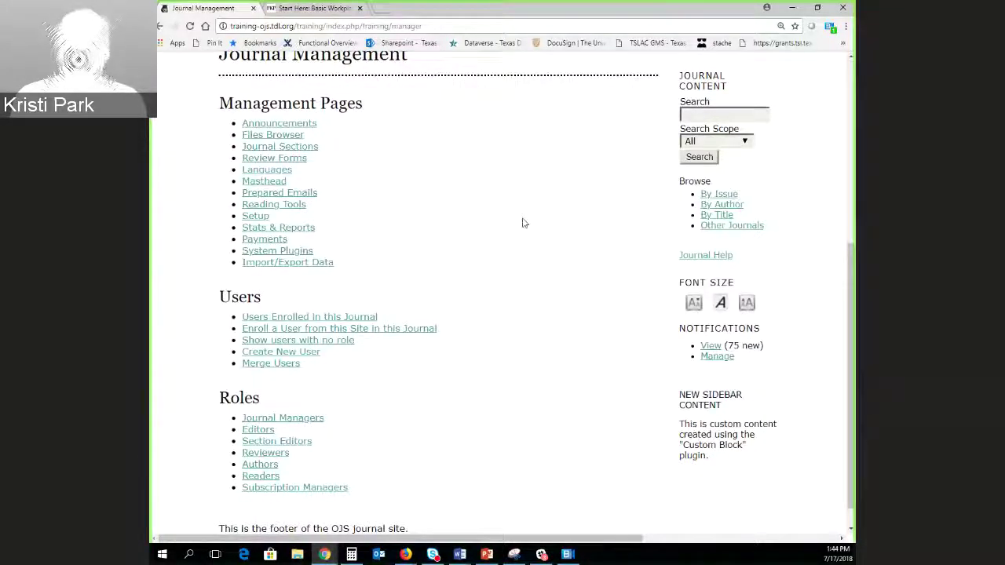
scroll(526, 226, down, 1)
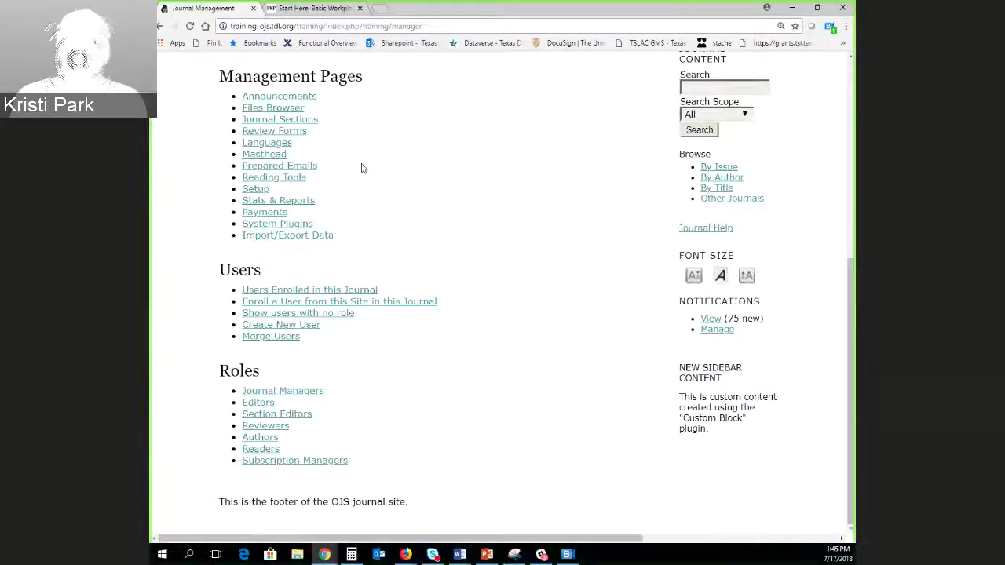
scroll(545, 370, up, 3)
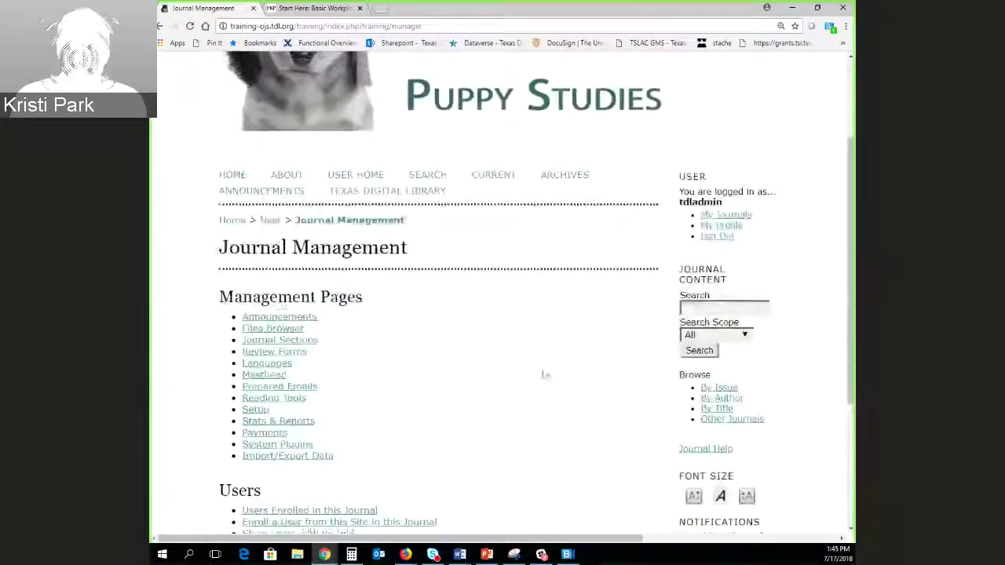
Log out of the administrator account and log in with the author's username and password.
click(717, 236)
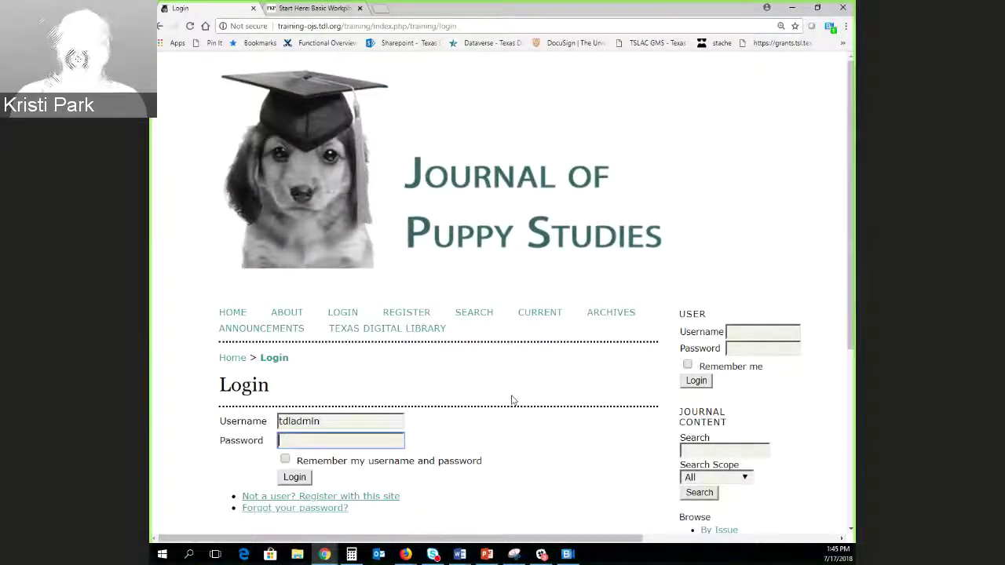
scroll(518, 393, down, 2)
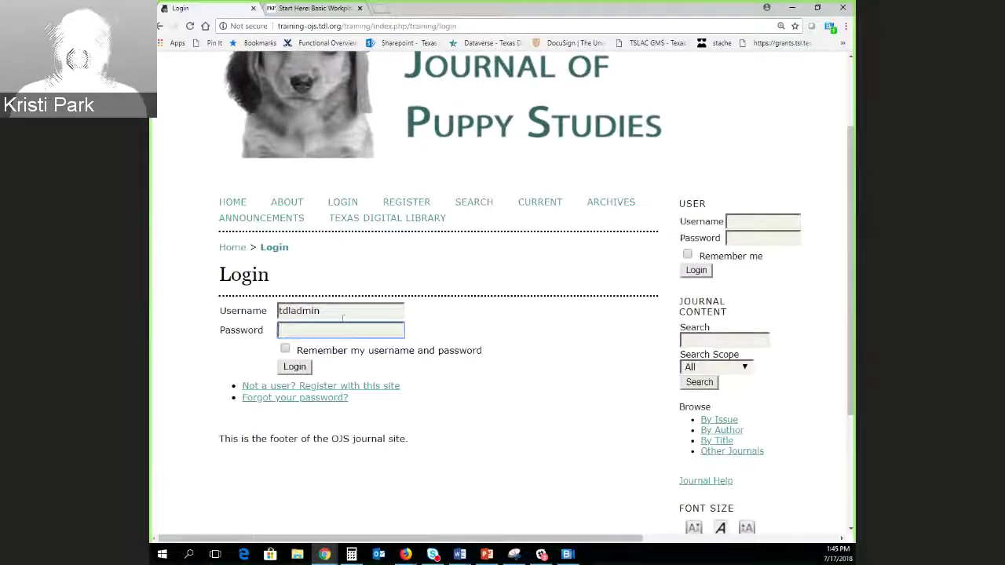
drag(342, 317, 267, 315)
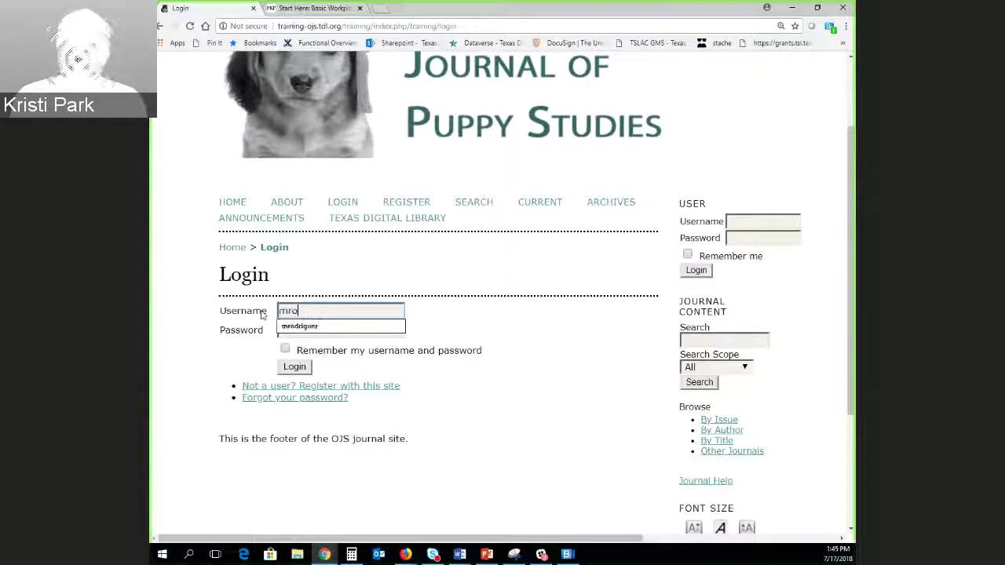
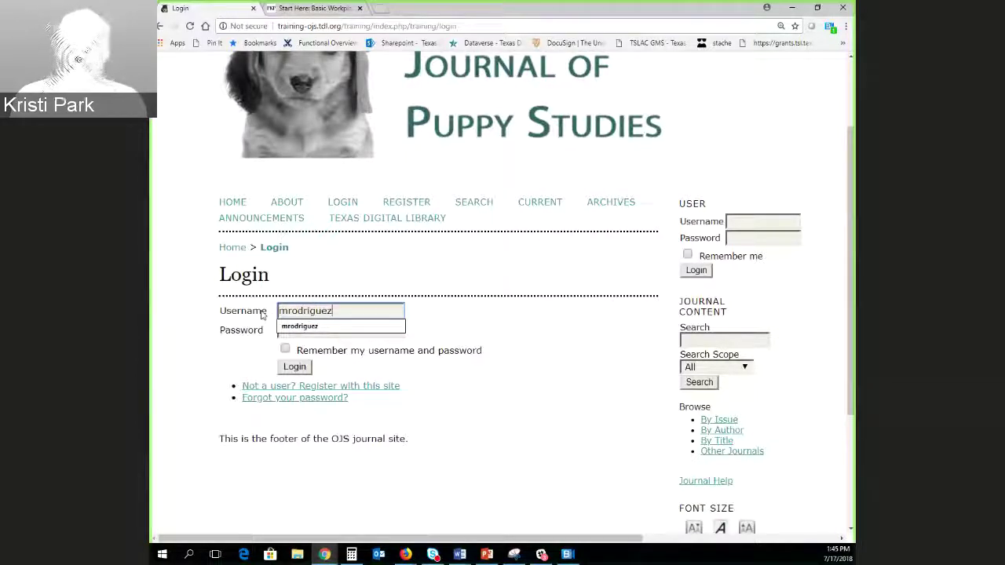
key(Tab)
text(password)
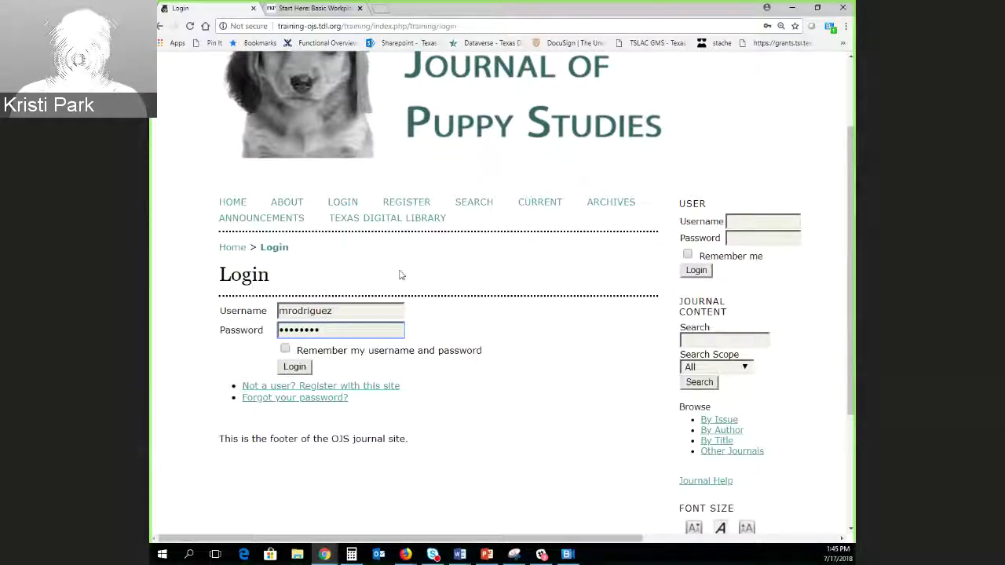
click(294, 366)
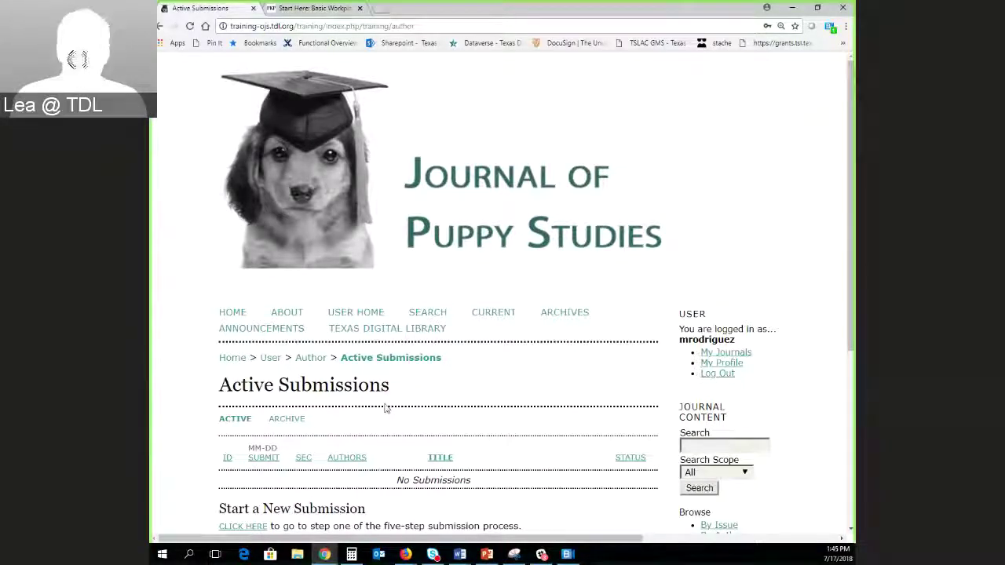
scroll(473, 391, down, 1)
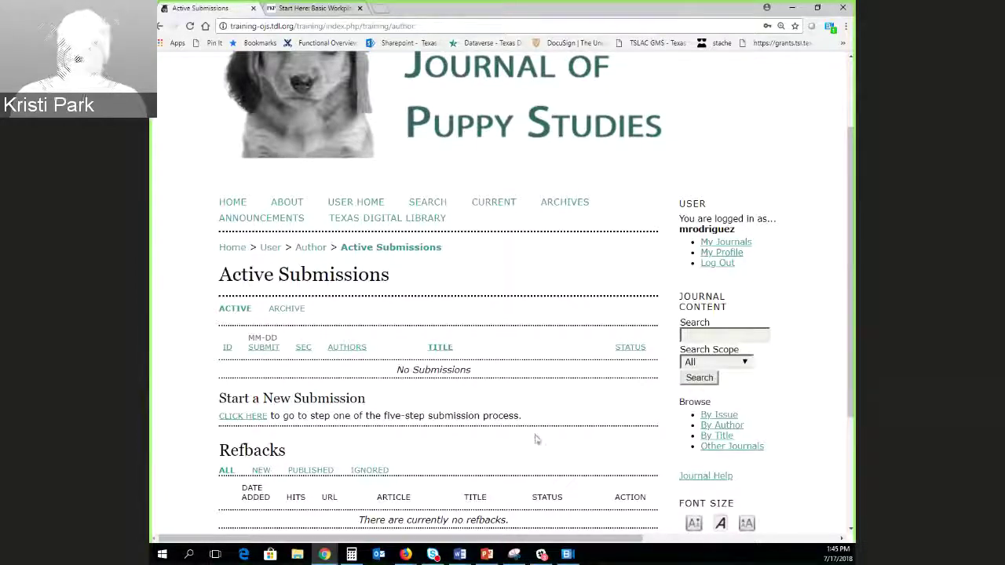
scroll(448, 384, down, 1)
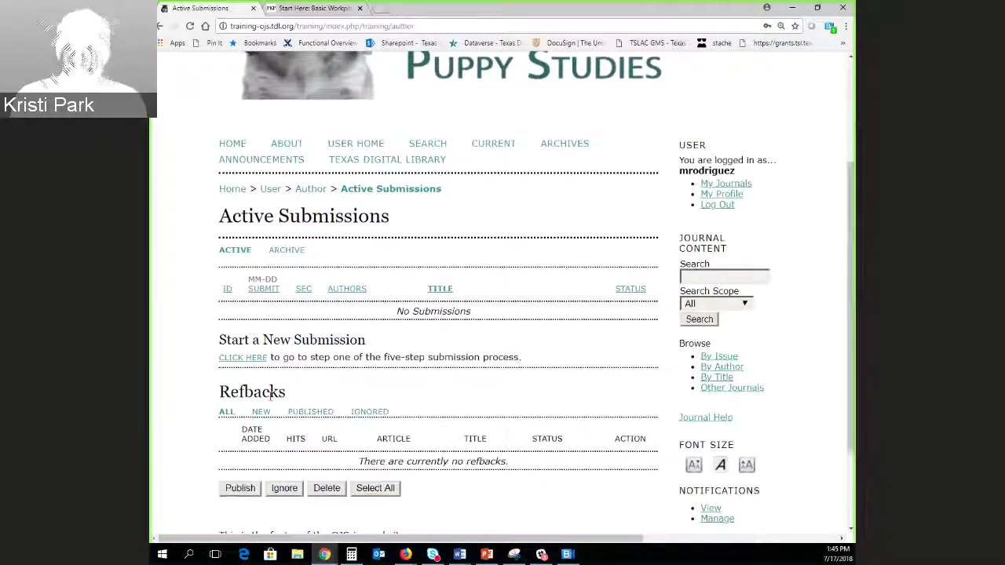
scroll(197, 385, down, 2)
scroll(175, 343, up, 2)
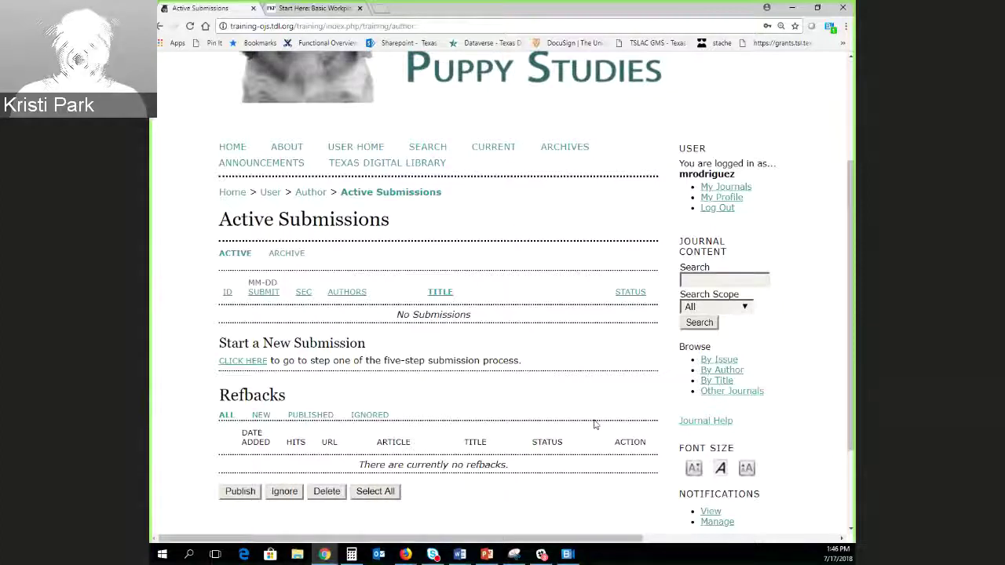
click(240, 362)
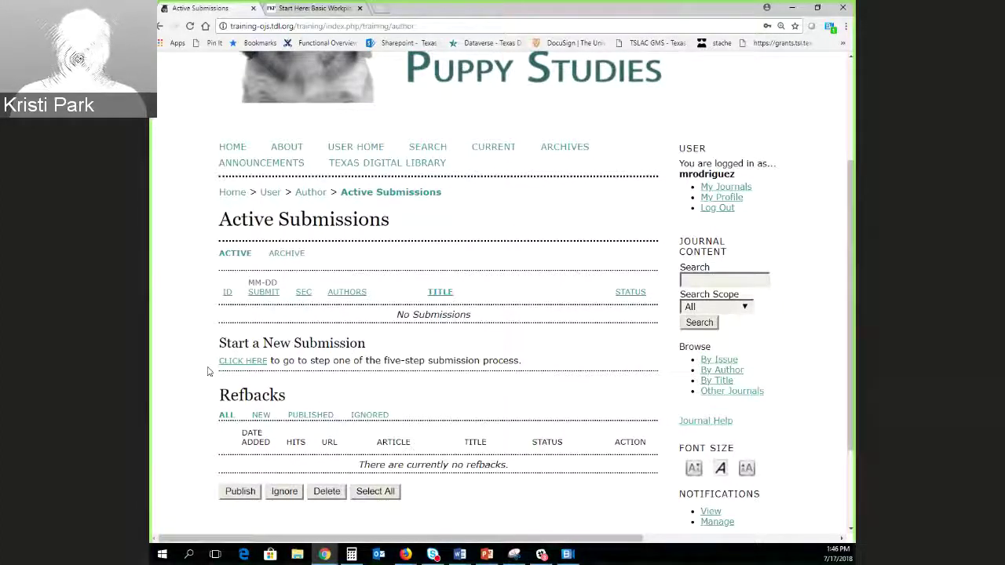
Start a new submission and highlight the helpdesk contact line on Step 1.
click(242, 363)
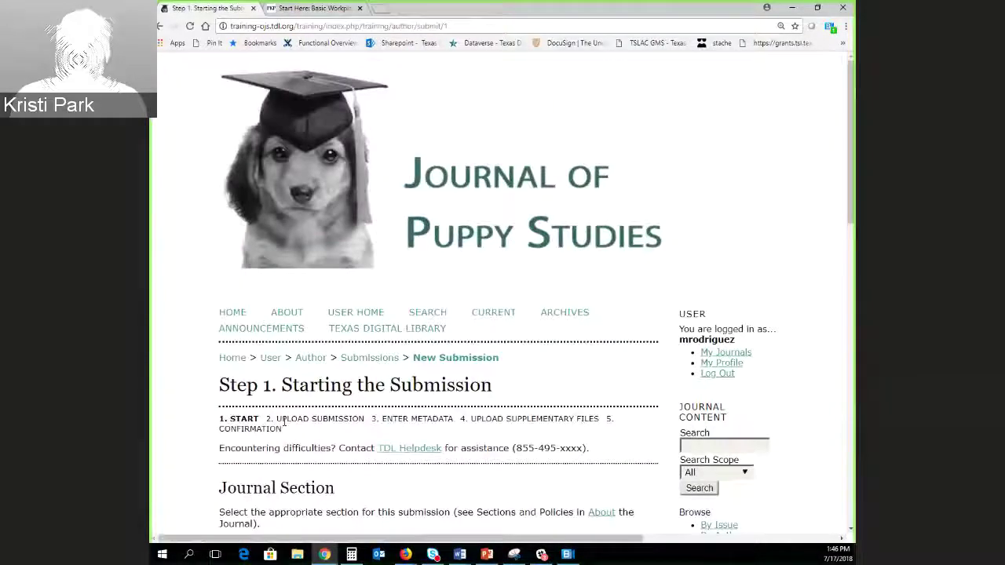
scroll(416, 420, down, 5)
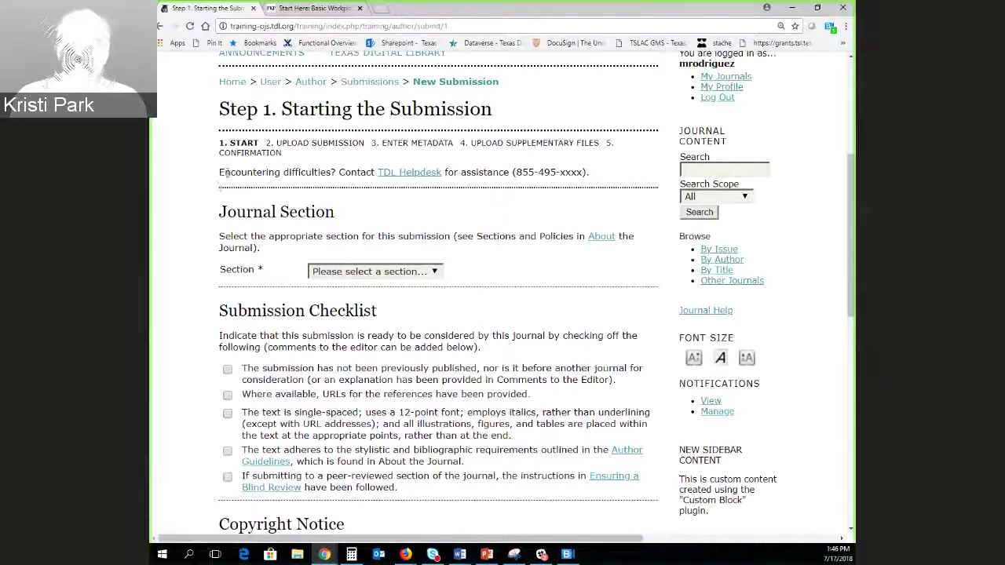
drag(220, 173, 305, 176)
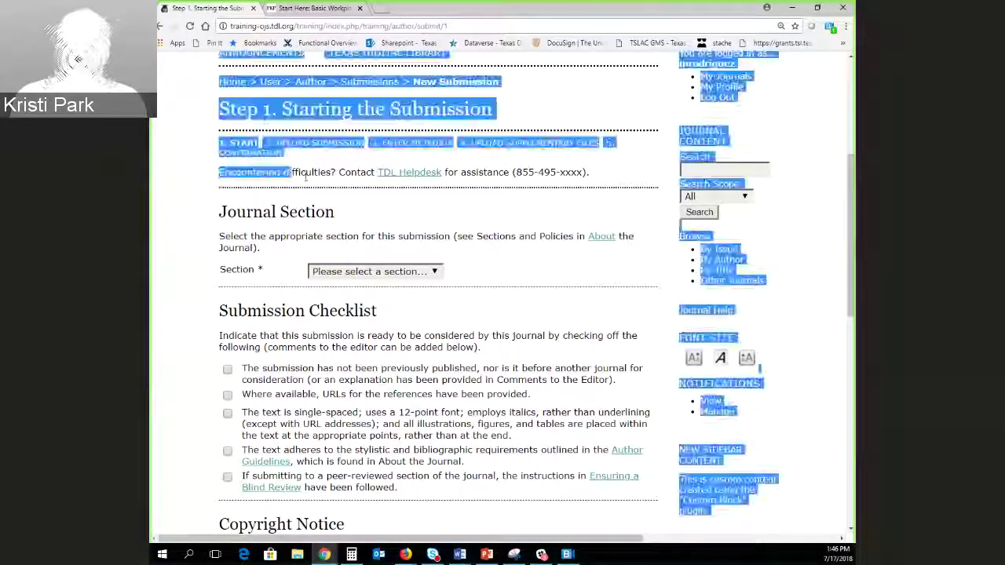
click(236, 173)
drag(236, 173, 614, 179)
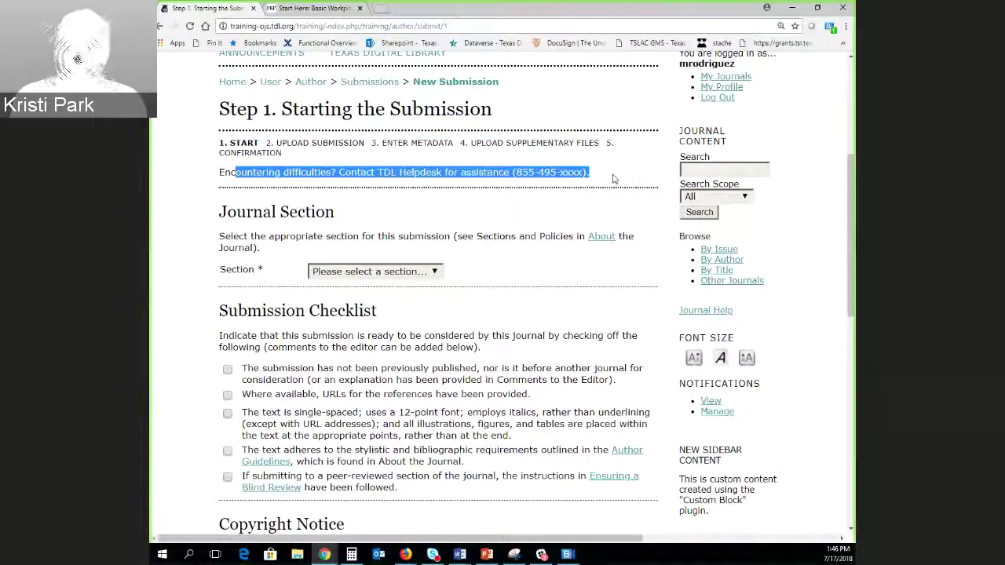
click(378, 208)
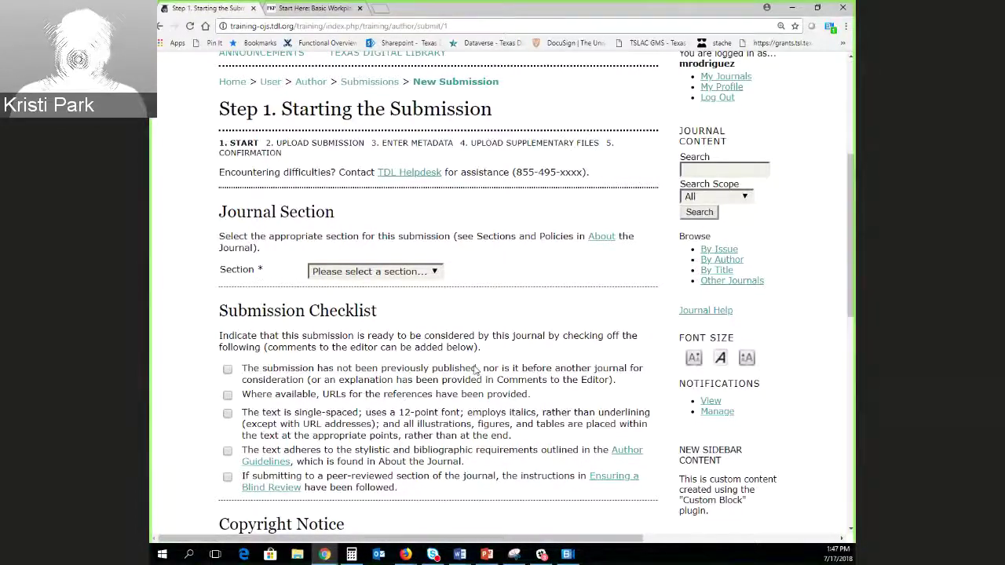
Scroll down and open the Journal Section dropdown.
scroll(476, 369, down, 1)
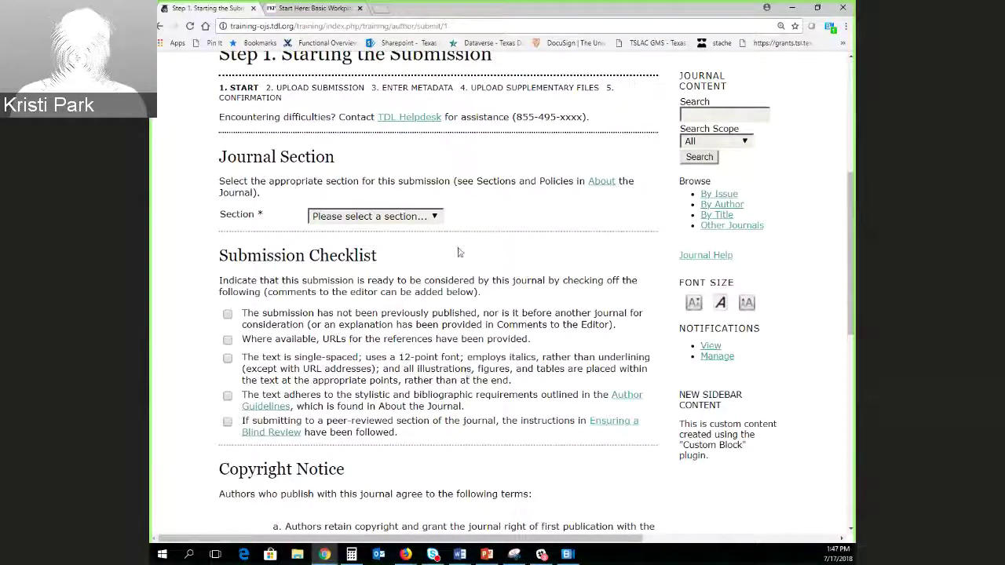
scroll(542, 236, down, 1)
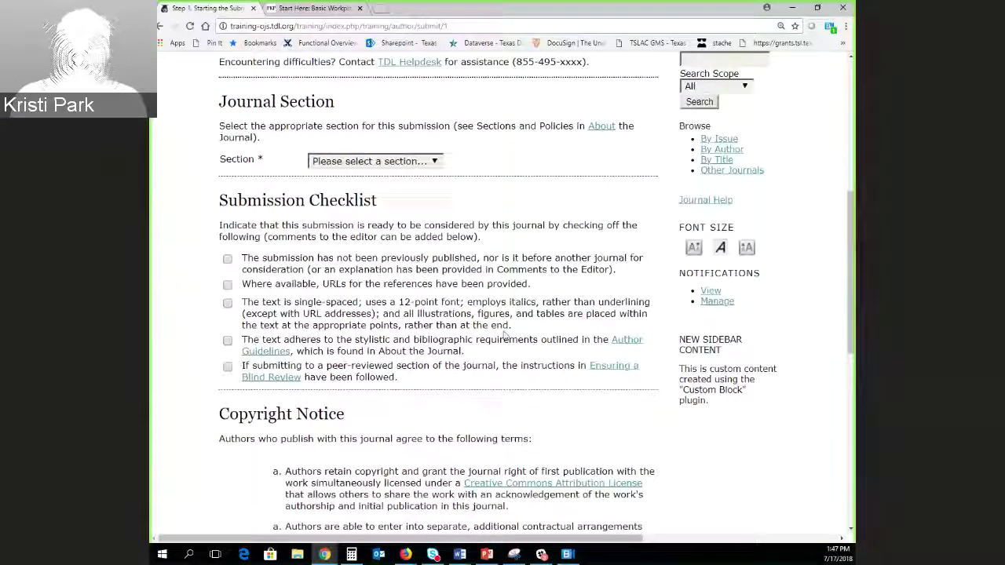
click(375, 162)
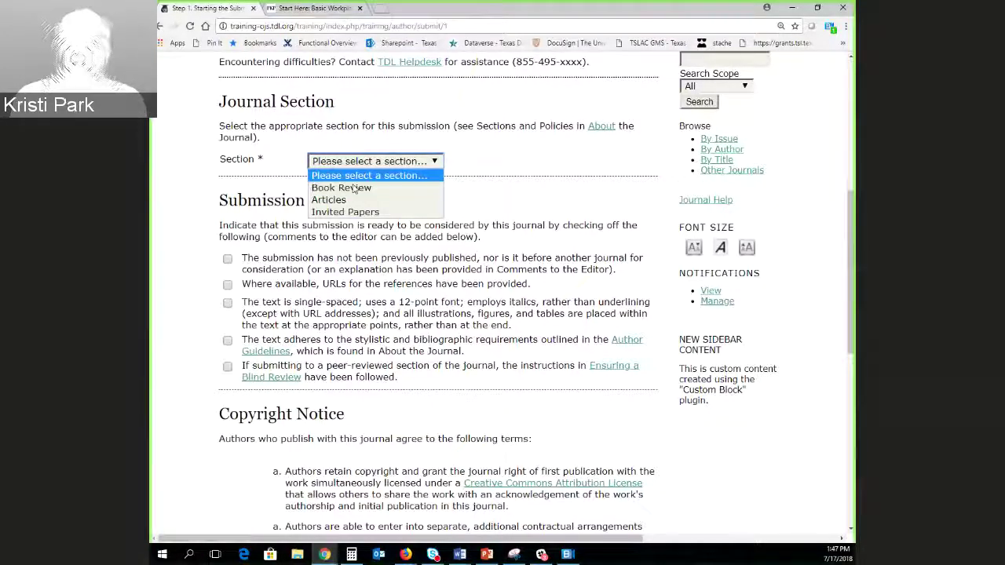
File the submission under Articles and tick the checklist items, consulting the blind review help.
click(316, 202)
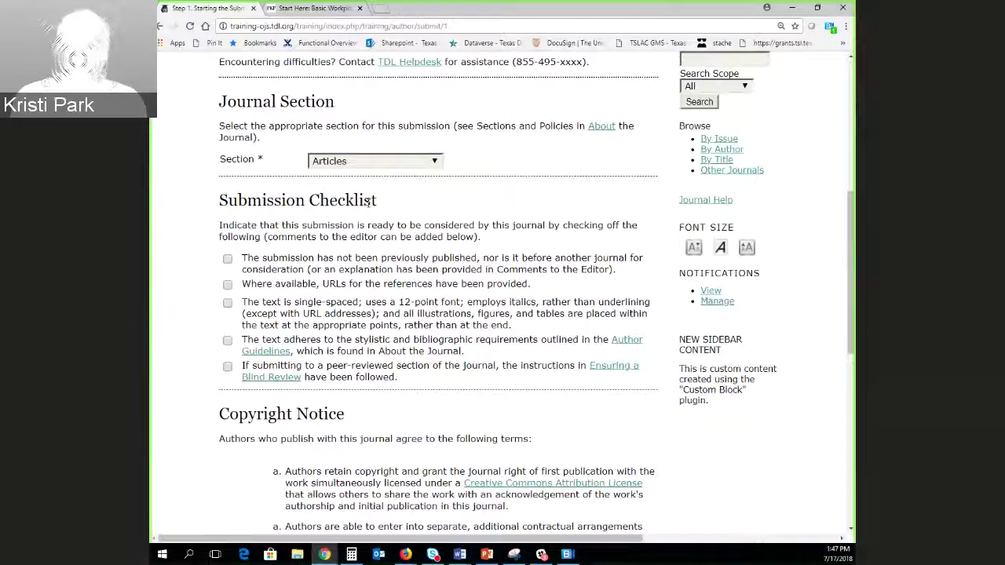
scroll(316, 203, down, 2)
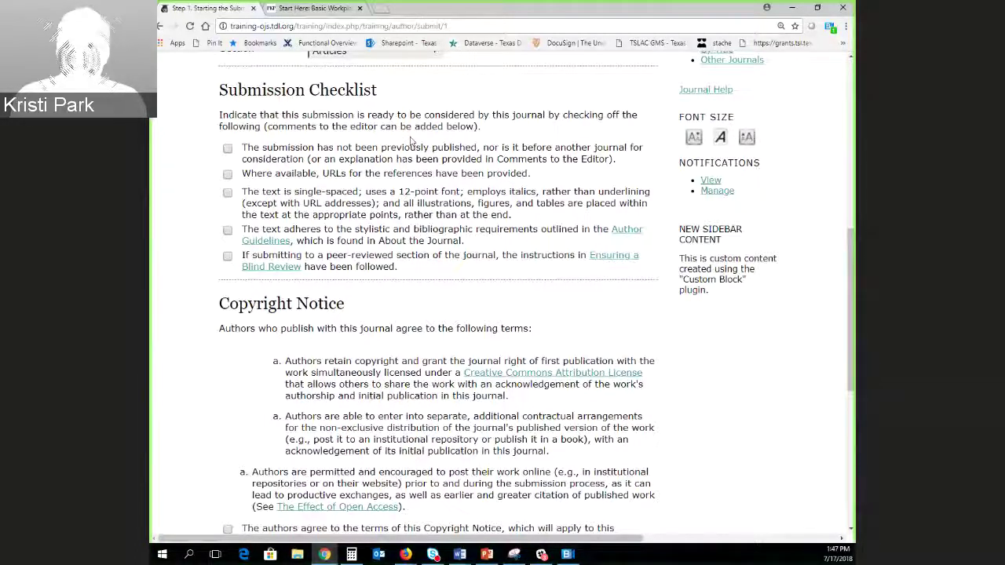
click(227, 150)
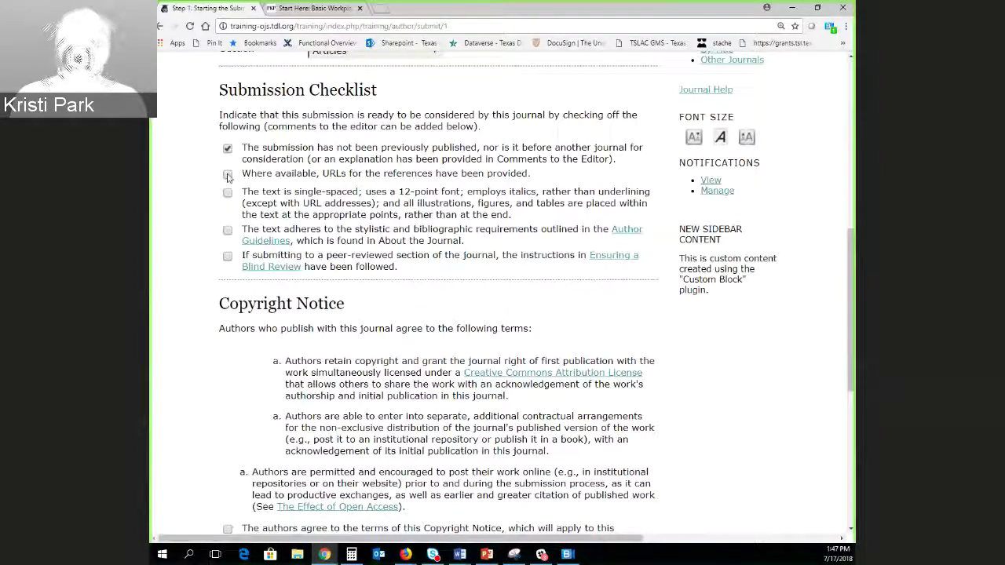
click(228, 175)
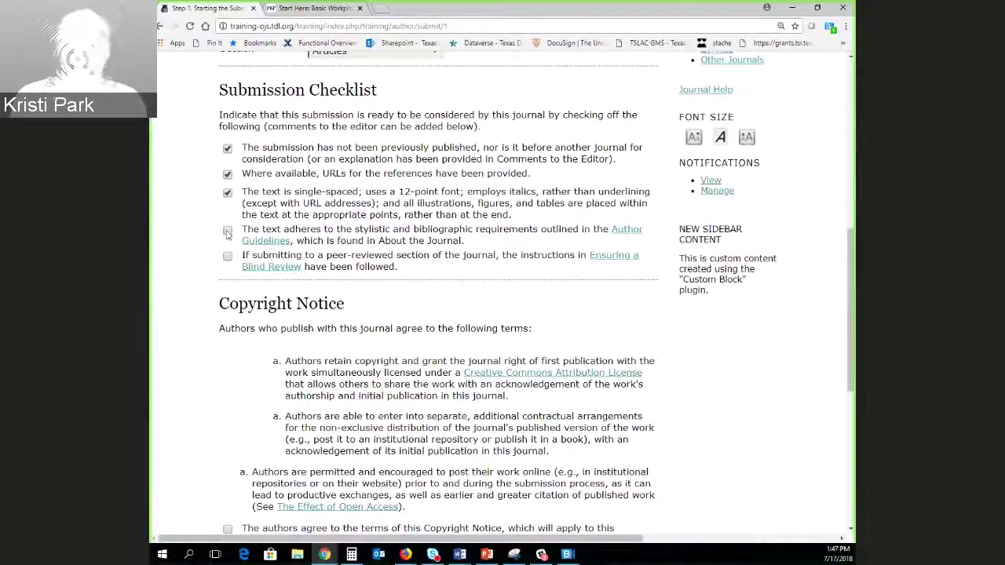
click(228, 231)
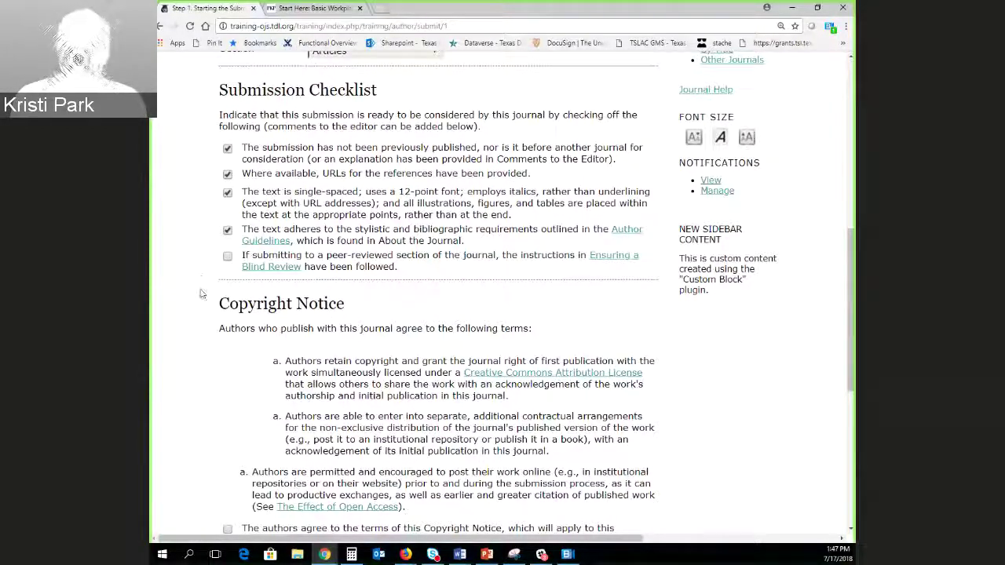
click(291, 271)
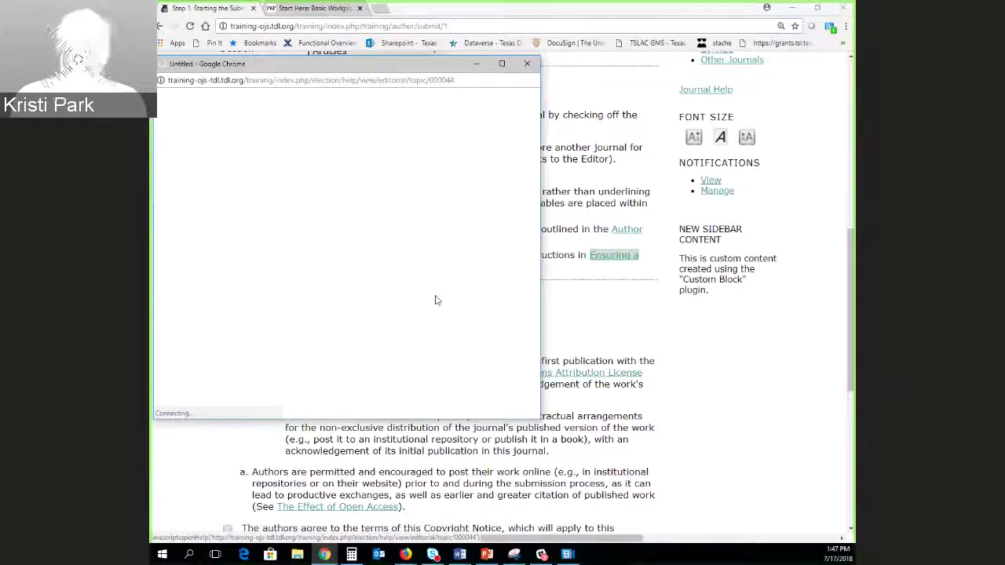
click(528, 64)
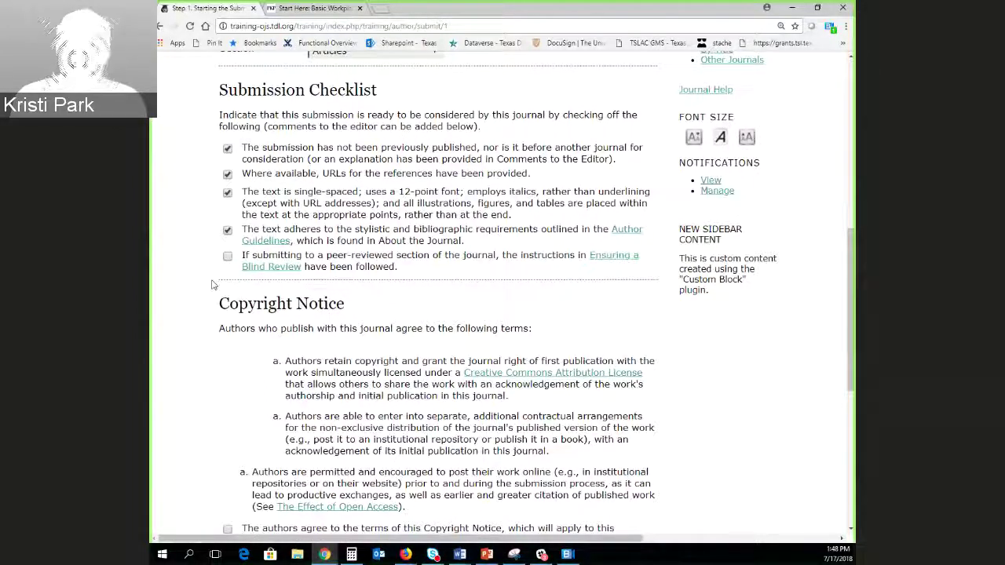
click(227, 258)
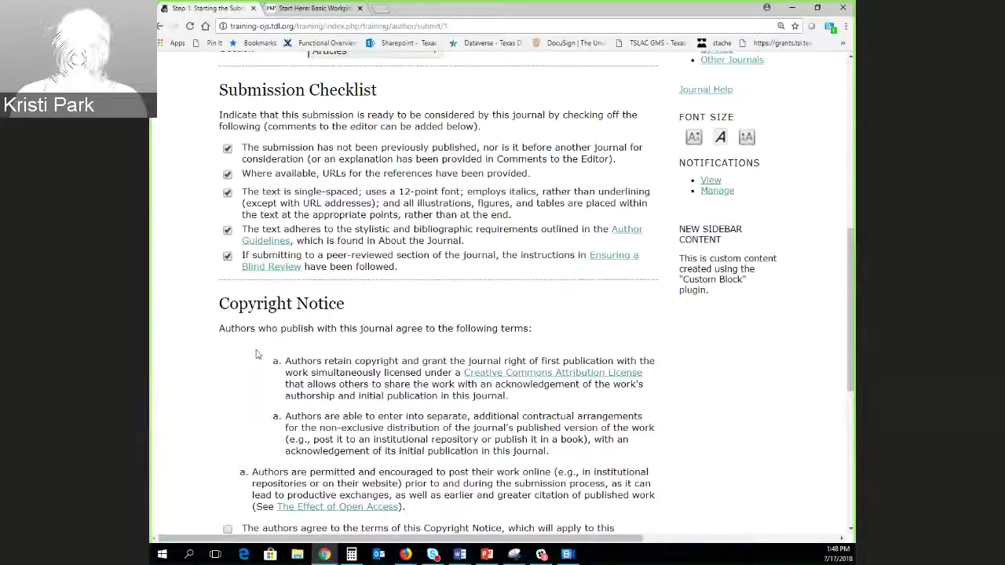
Agree to the journal's copyright terms and save Step 1.
scroll(251, 267, down, 2)
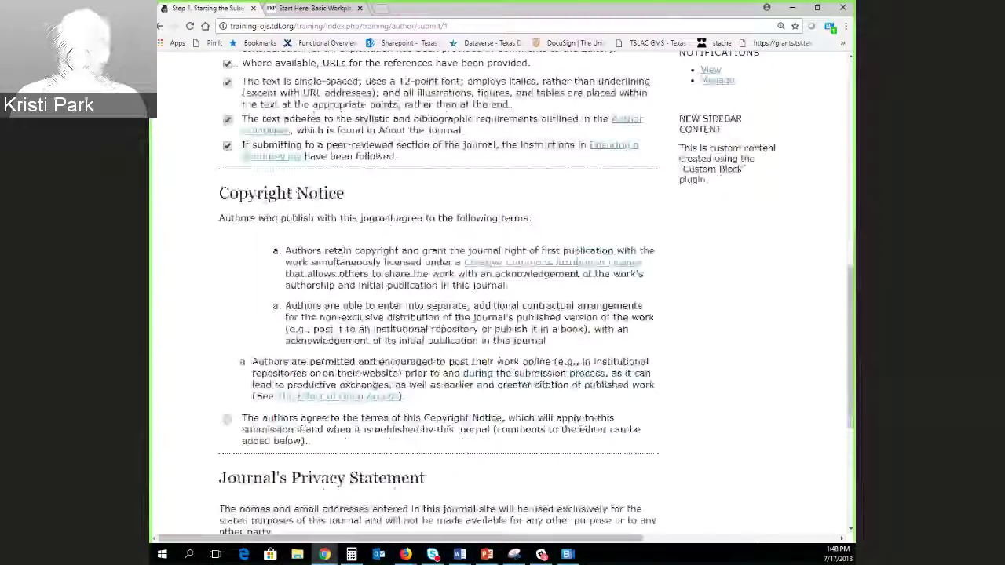
scroll(246, 258, down, 1)
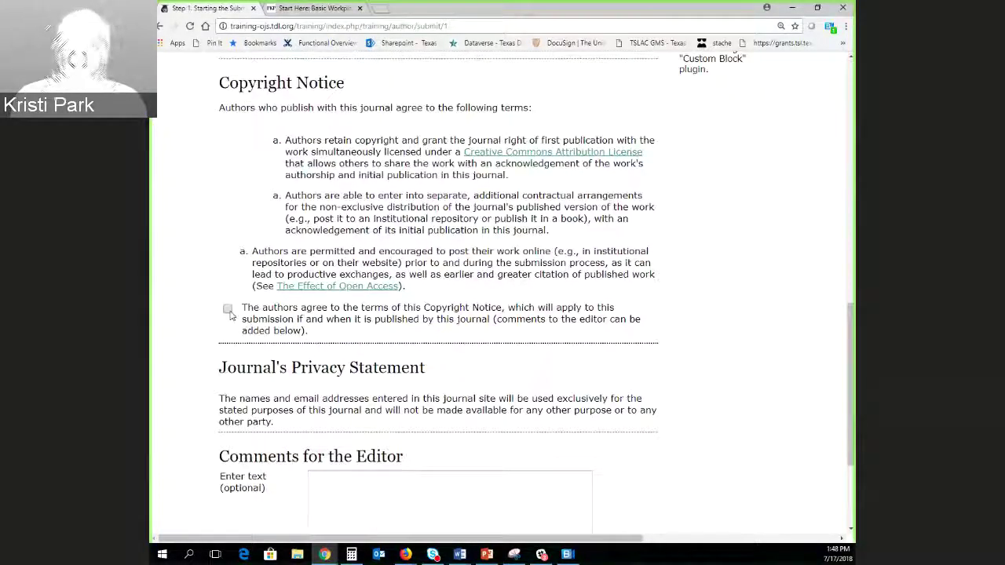
click(228, 309)
scroll(185, 359, down, 2)
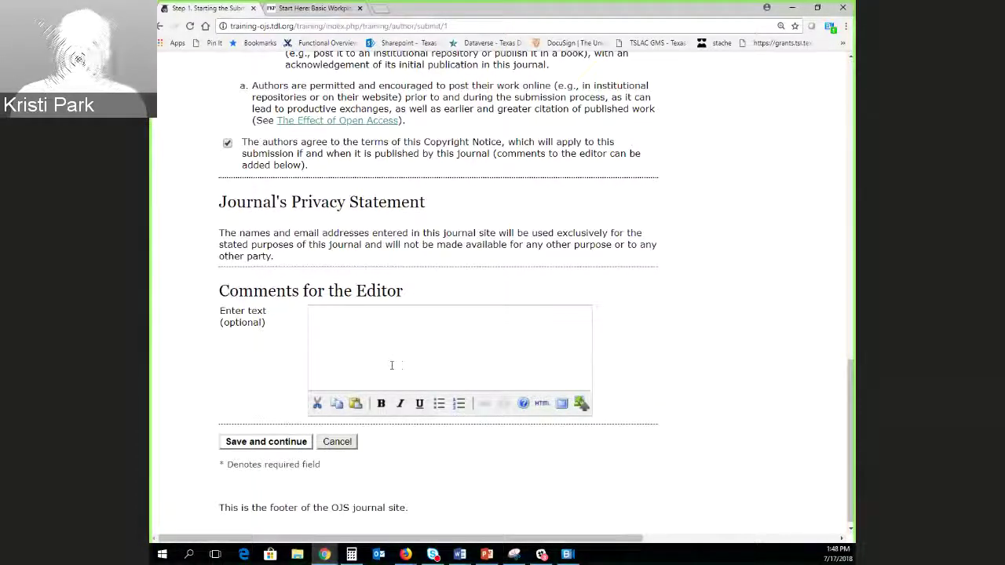
click(261, 442)
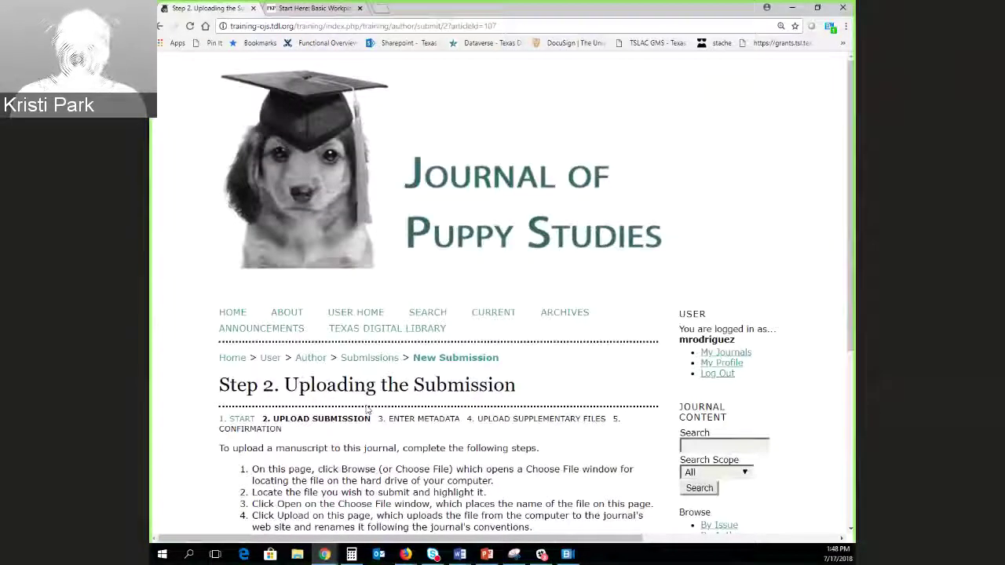
Choose the Puppies and Proletariat Word manuscript from the computer and upload it.
scroll(378, 520, down, 2)
scroll(217, 303, down, 2)
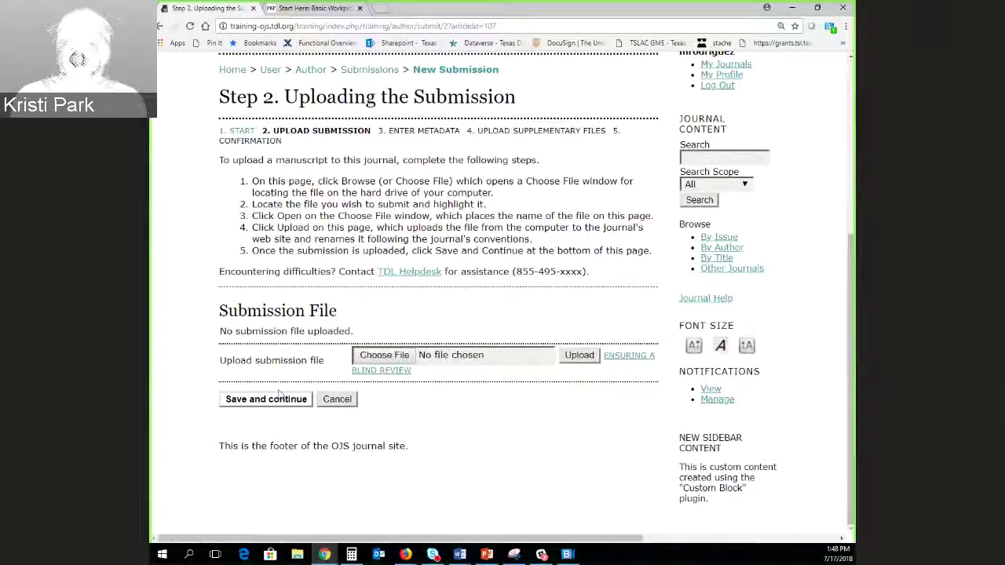
click(384, 355)
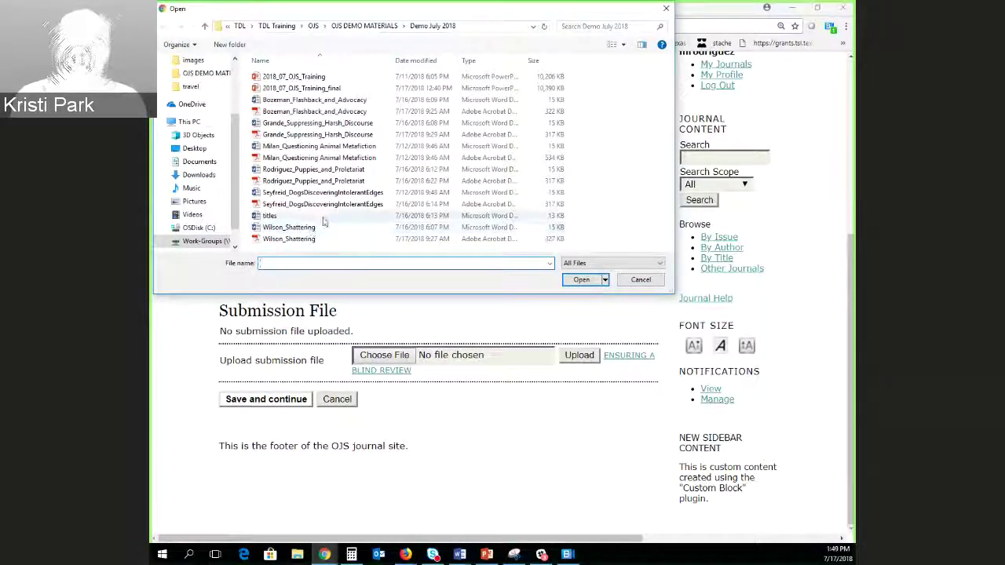
double_click(283, 170)
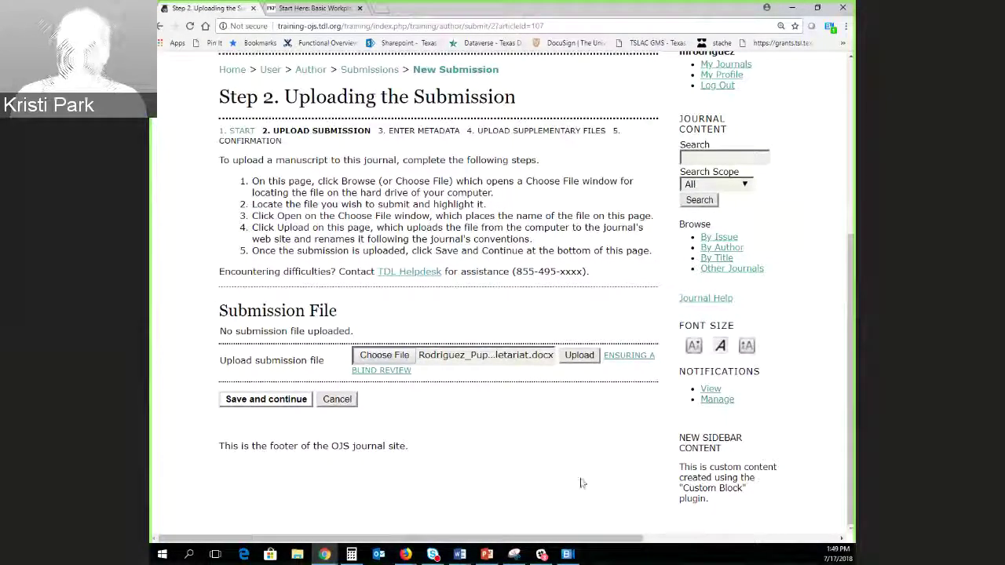
click(577, 358)
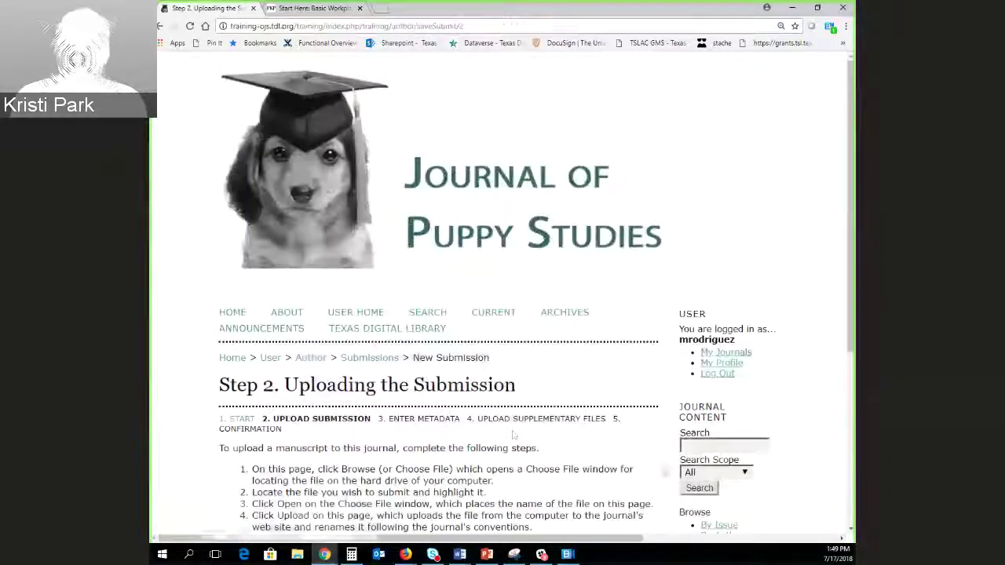
Check the original name against the assigned name 107-325-1-SM.docx, then save the upload step.
scroll(572, 455, down, 4)
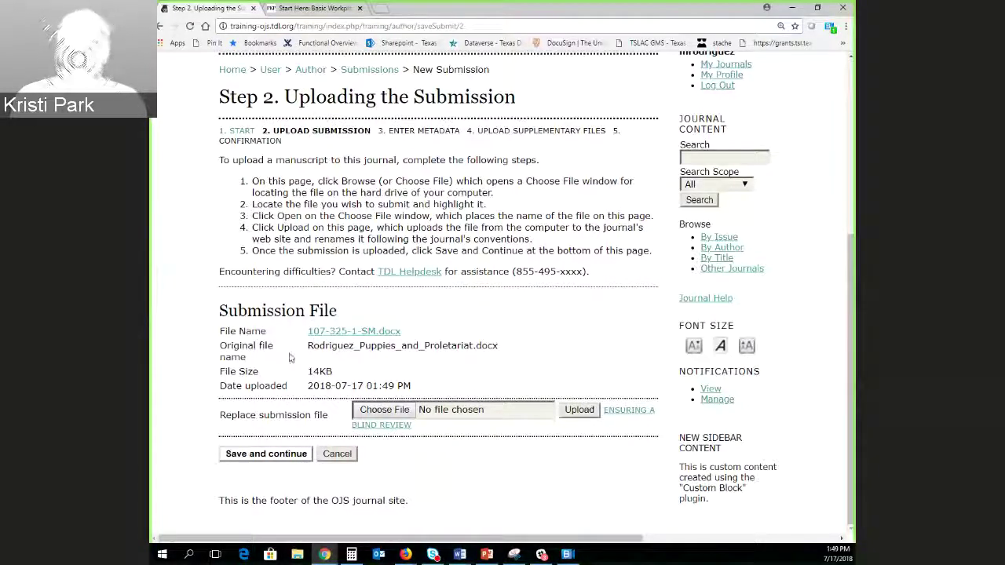
drag(309, 347, 504, 358)
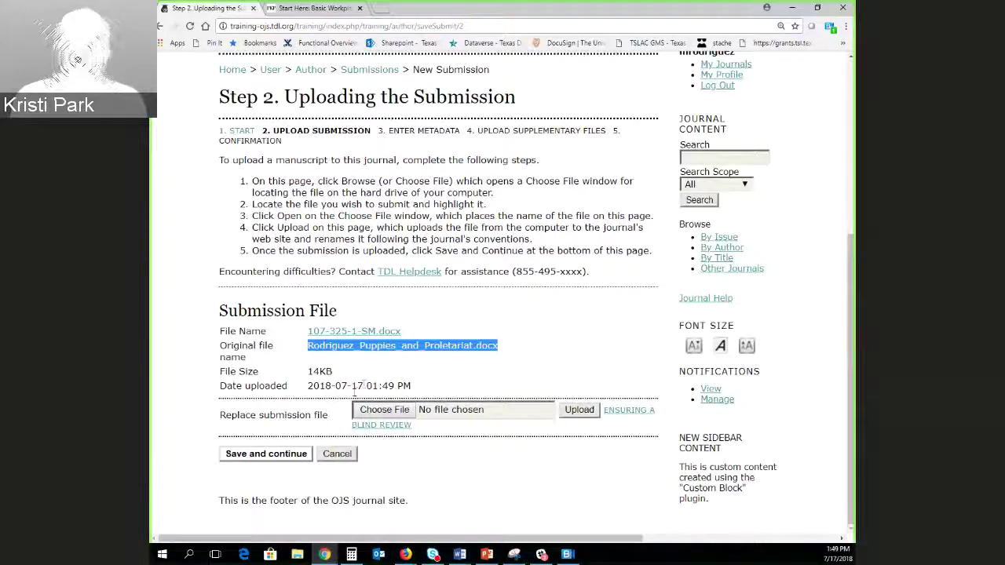
click(296, 389)
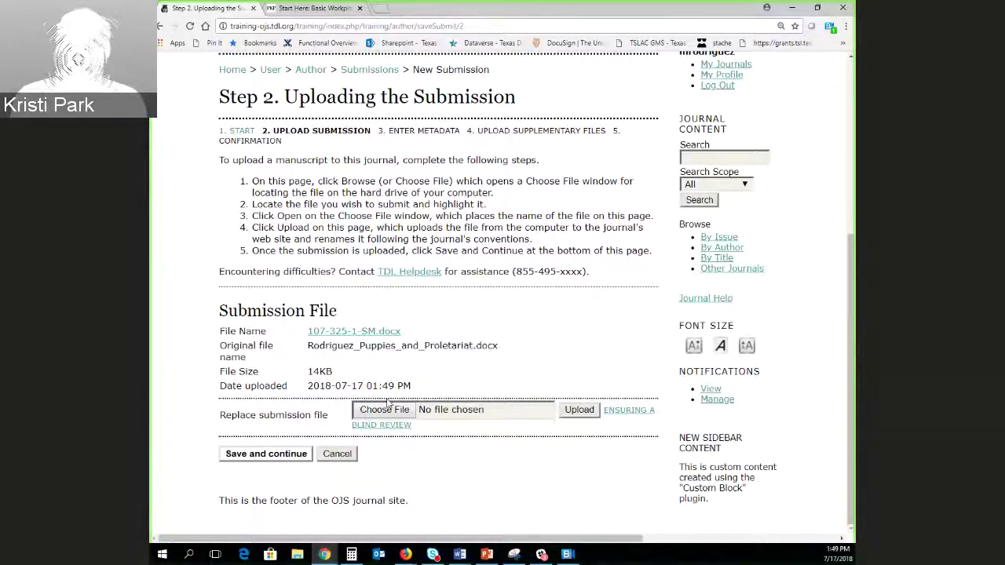
drag(307, 332, 402, 332)
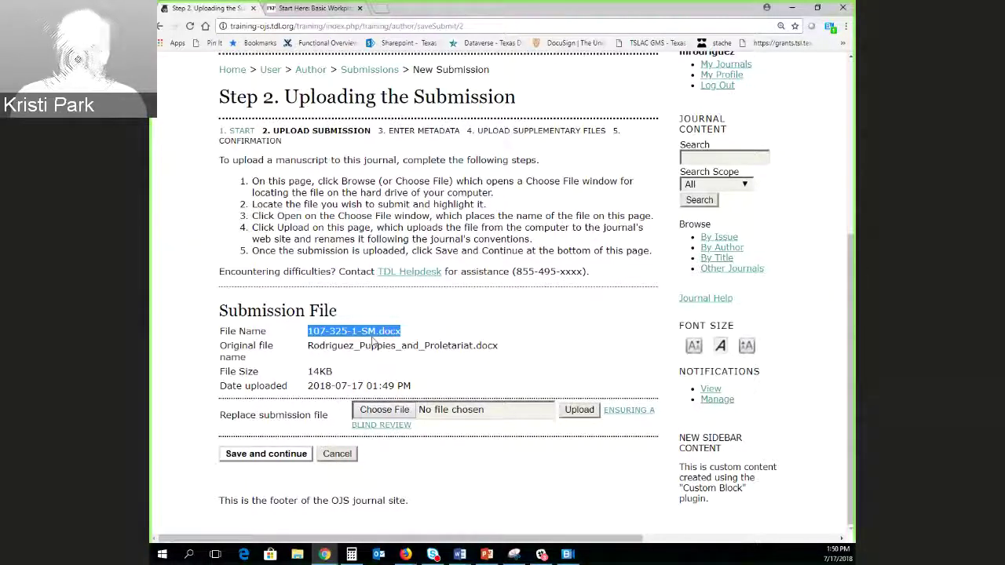
click(633, 376)
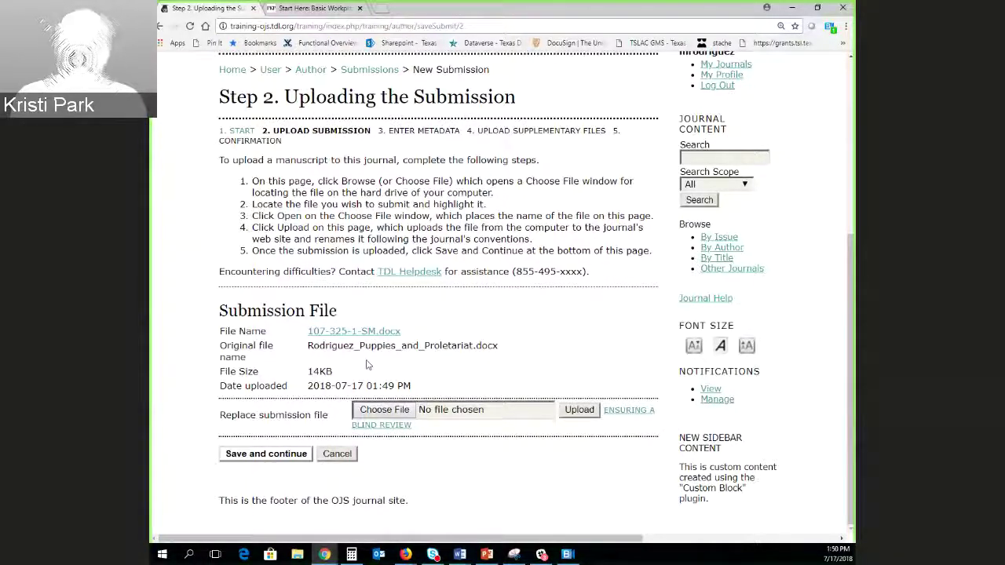
drag(307, 330, 401, 332)
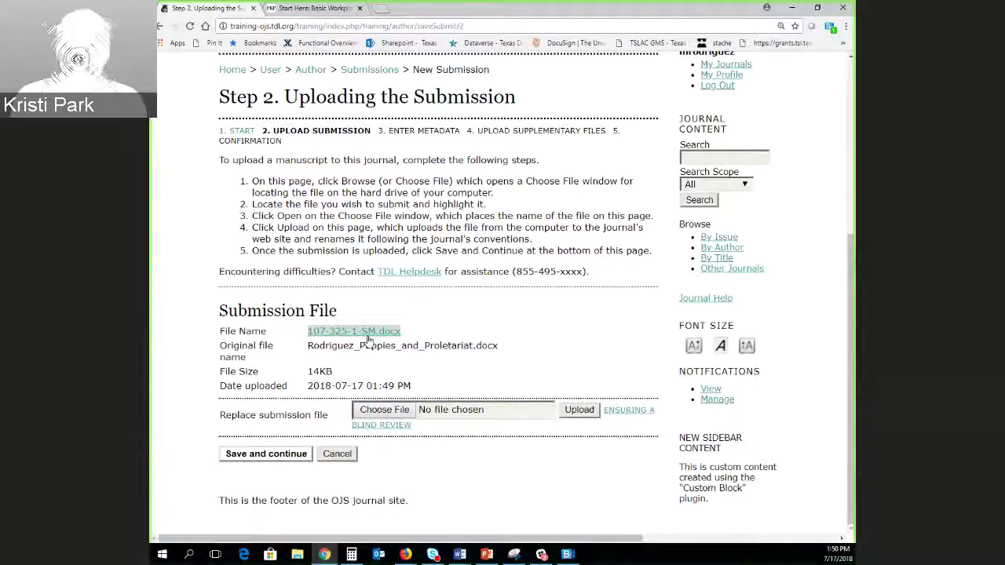
click(367, 349)
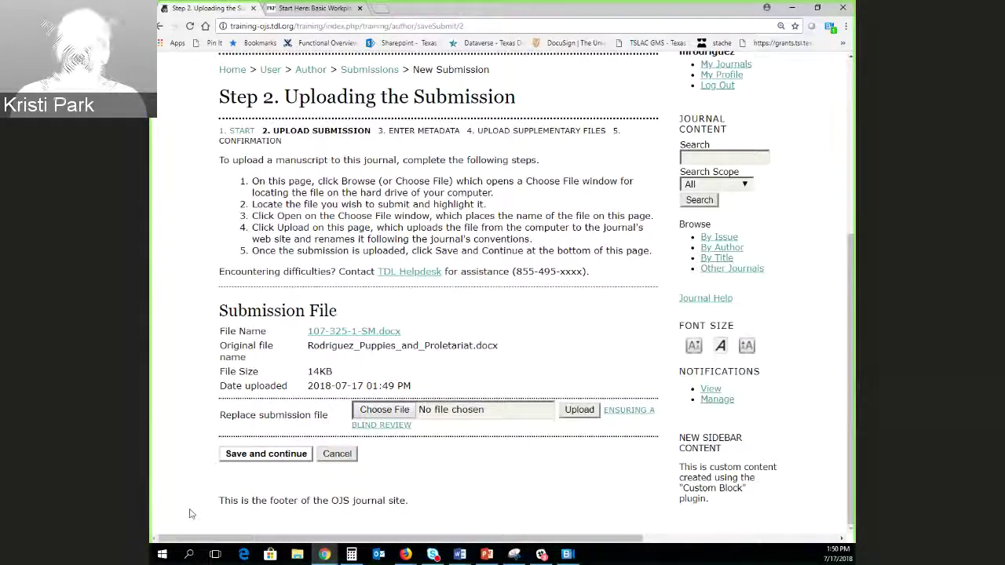
click(265, 455)
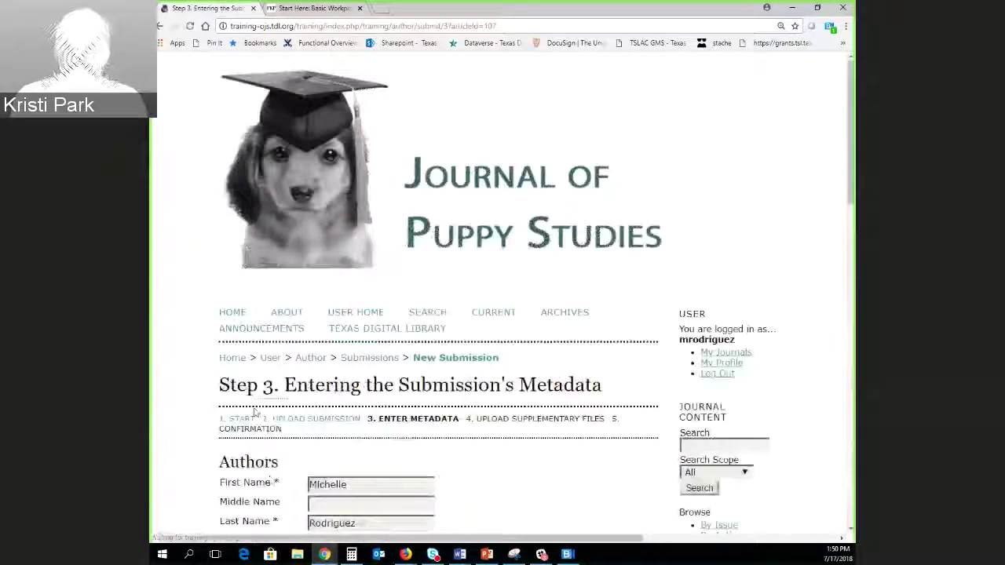
Paste the article title into Title and enter 'abstract abstract' as the abstract.
scroll(253, 412, down, 6)
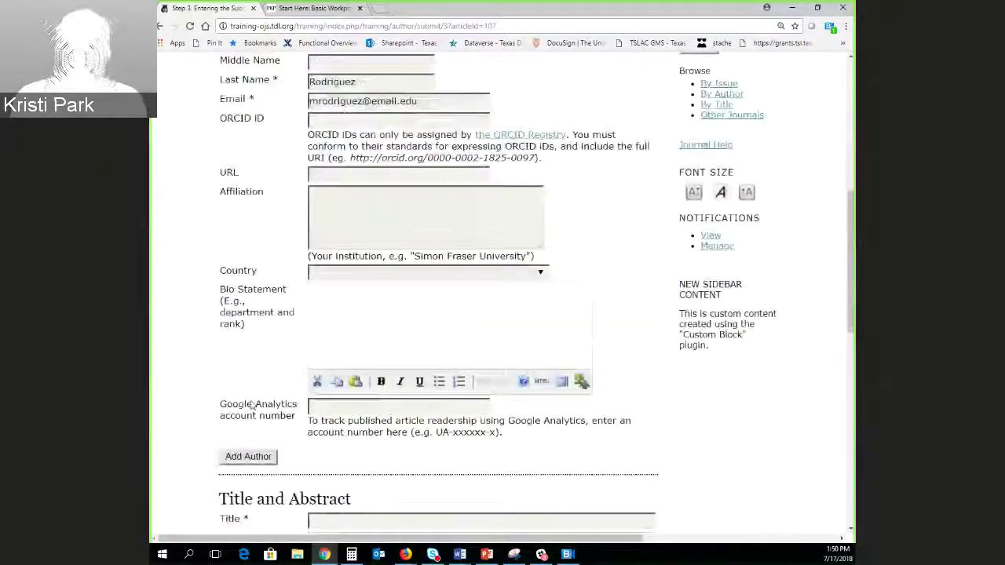
scroll(248, 382, up, 2)
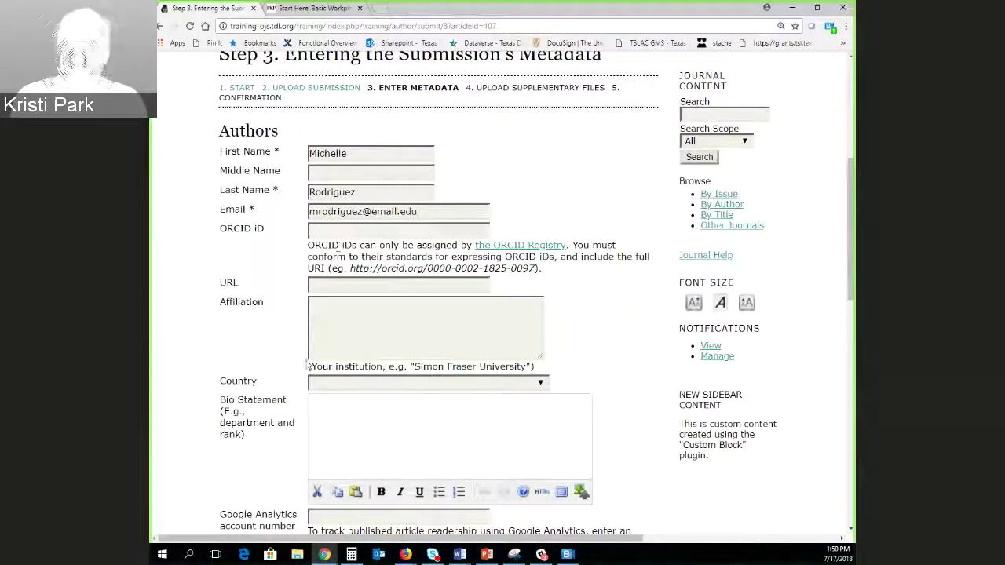
scroll(314, 366, down, 4)
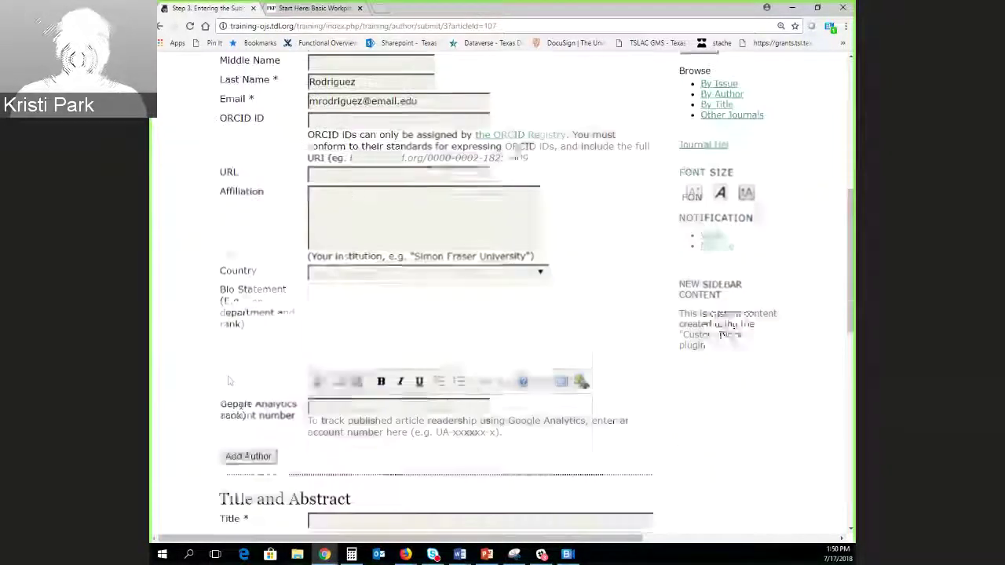
scroll(232, 374, down, 1)
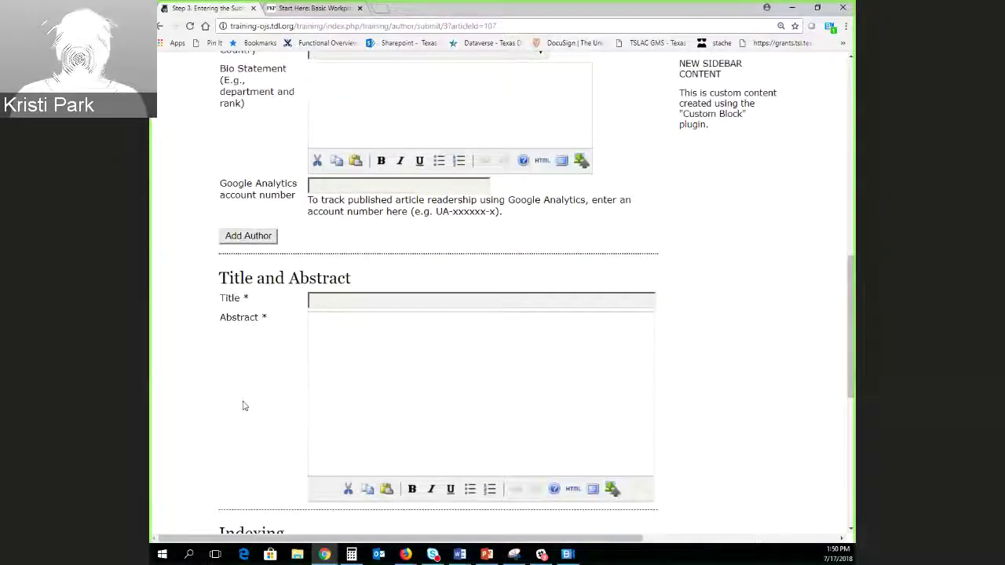
scroll(243, 403, down, 1)
scroll(244, 402, down, 2)
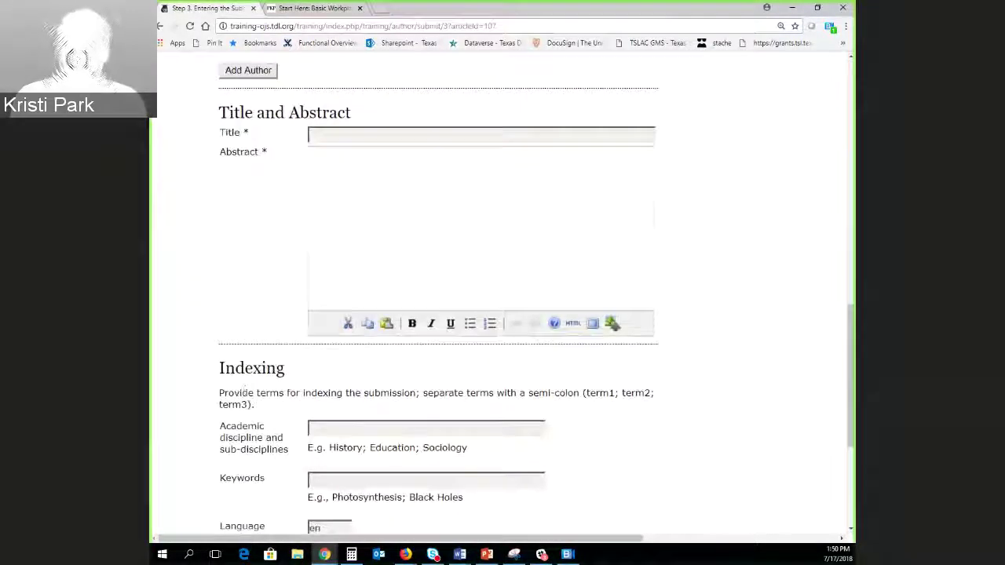
click(382, 135)
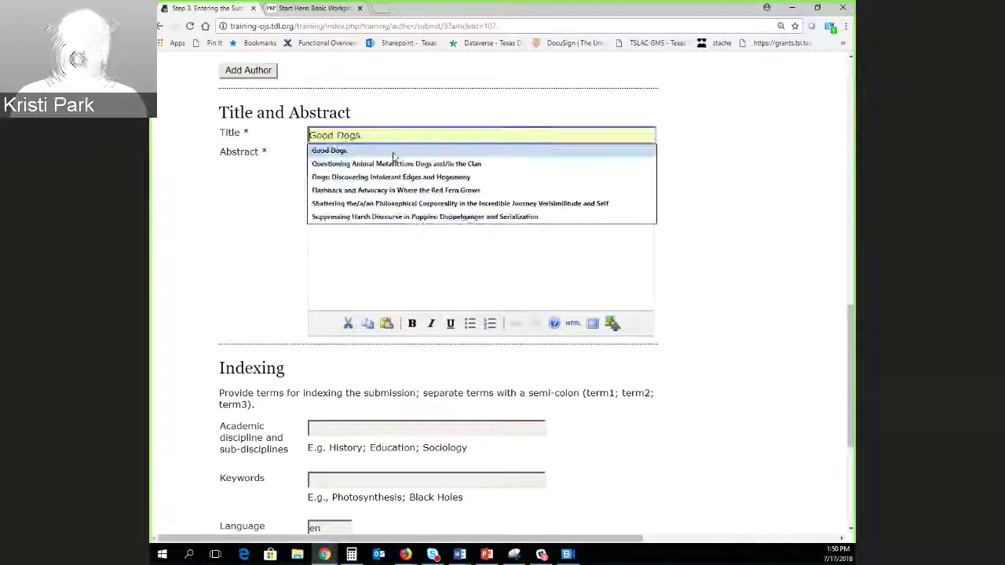
click(179, 133)
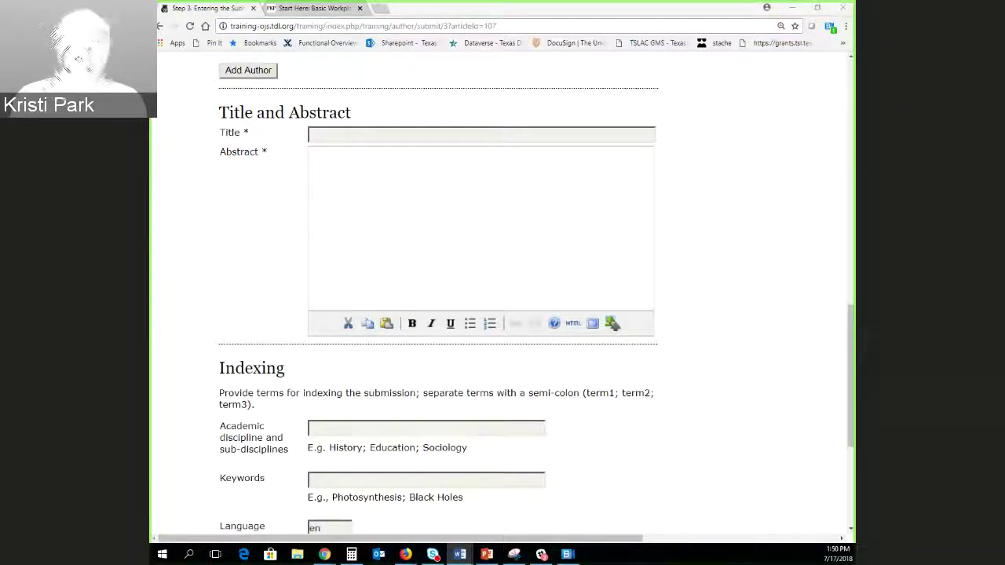
click(347, 150)
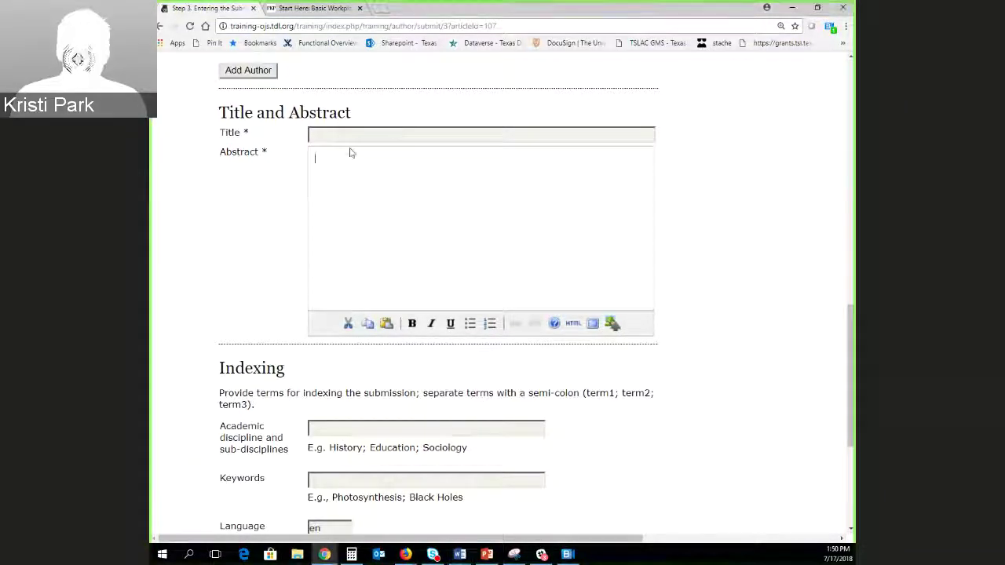
click(419, 136)
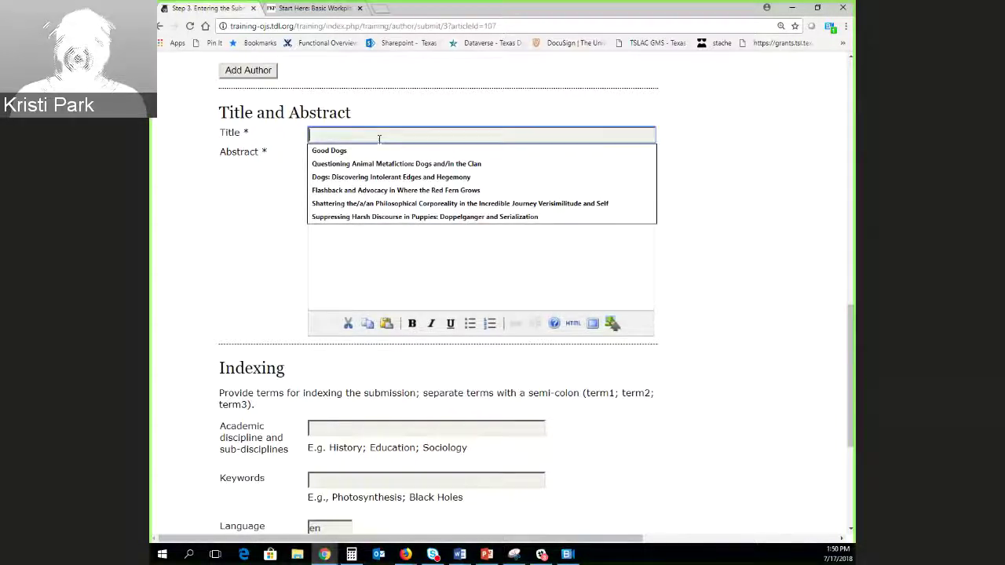
text(Predicting Seductive Ideology: Puppies and/in the Proletariat)
click(343, 168)
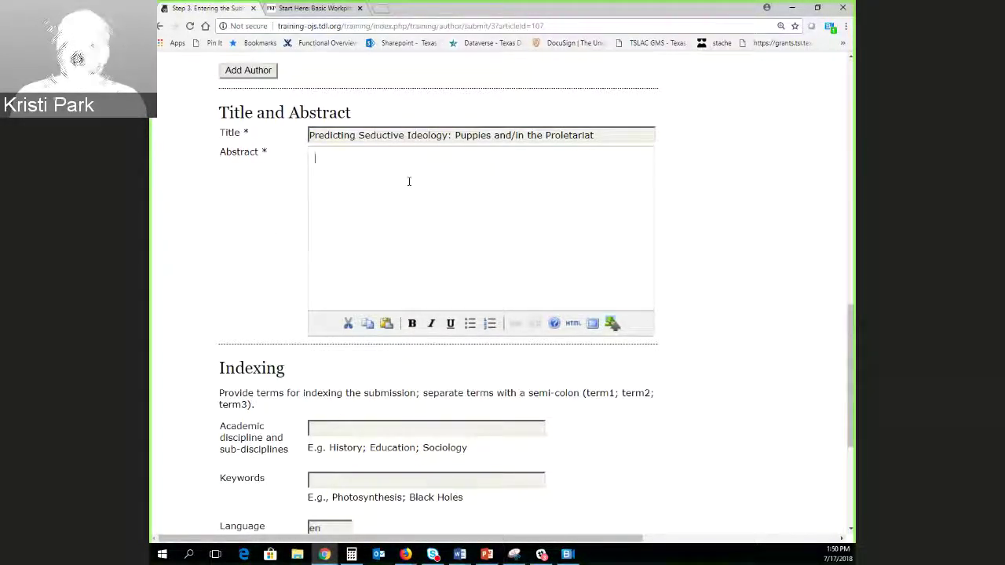
text(abstra)
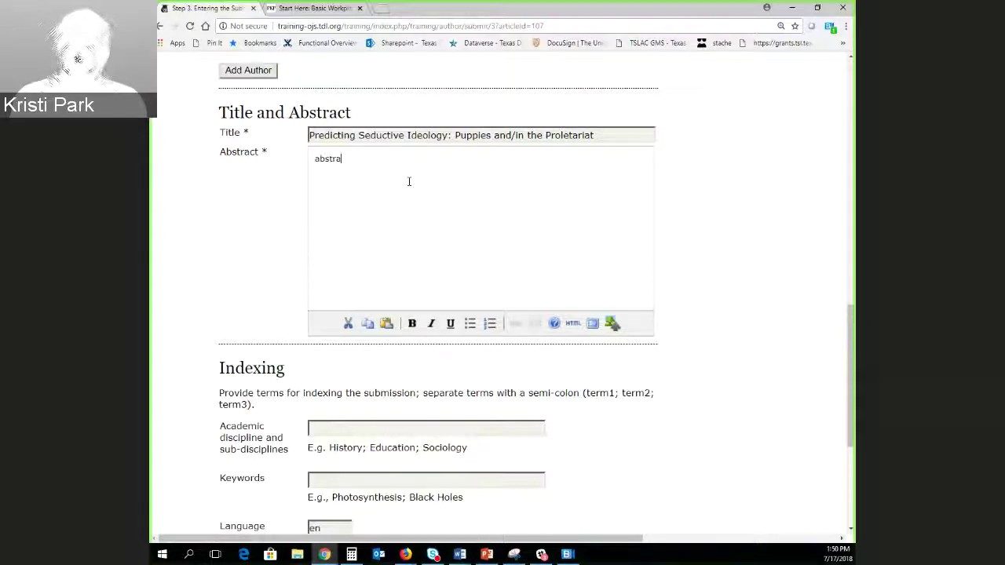
text(ct abstract)
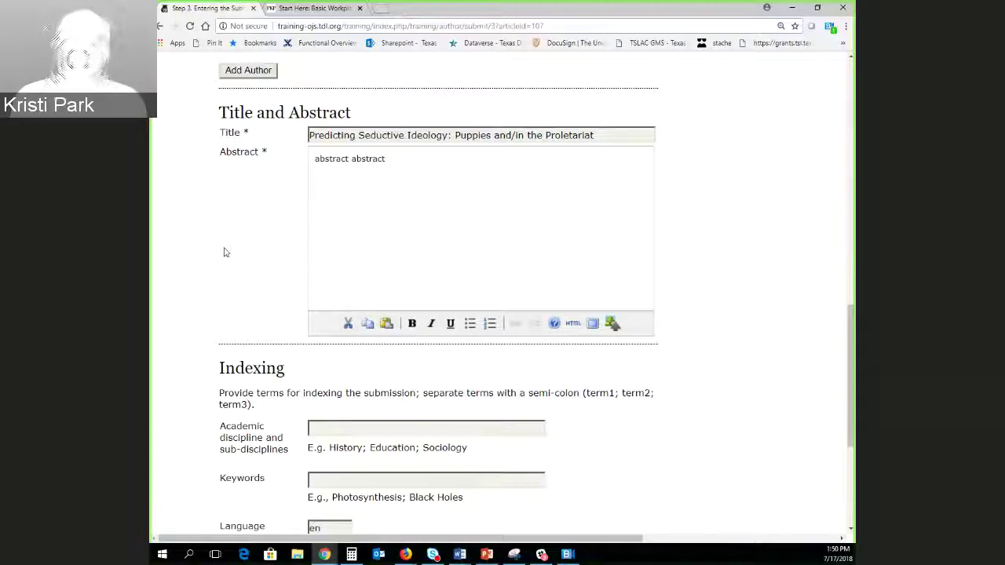
Pick discipline 'literary theory; animals' and keyword 'dogs', then save the metadata.
scroll(225, 252, down, 3)
click(322, 317)
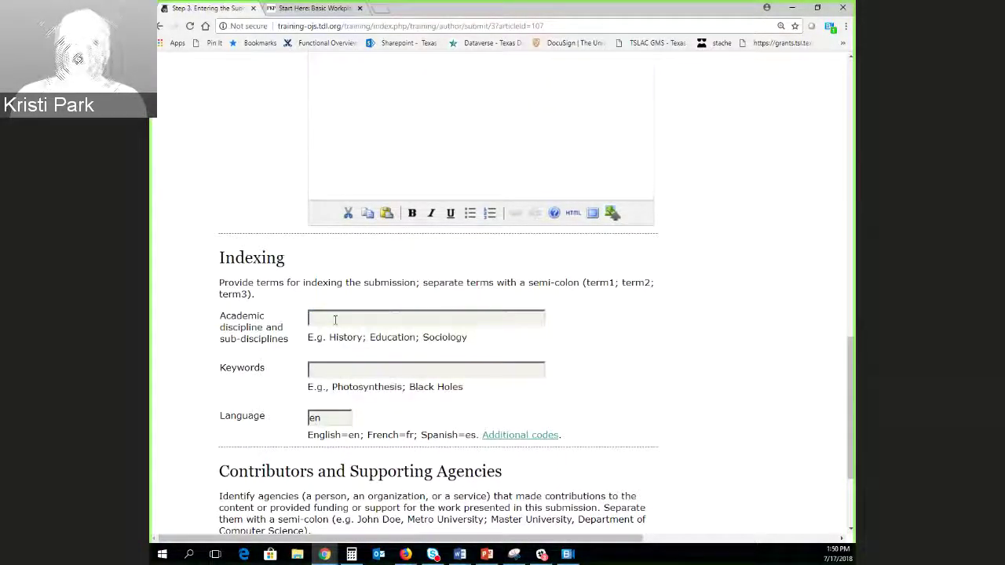
click(334, 319)
text(literary theory; animals)
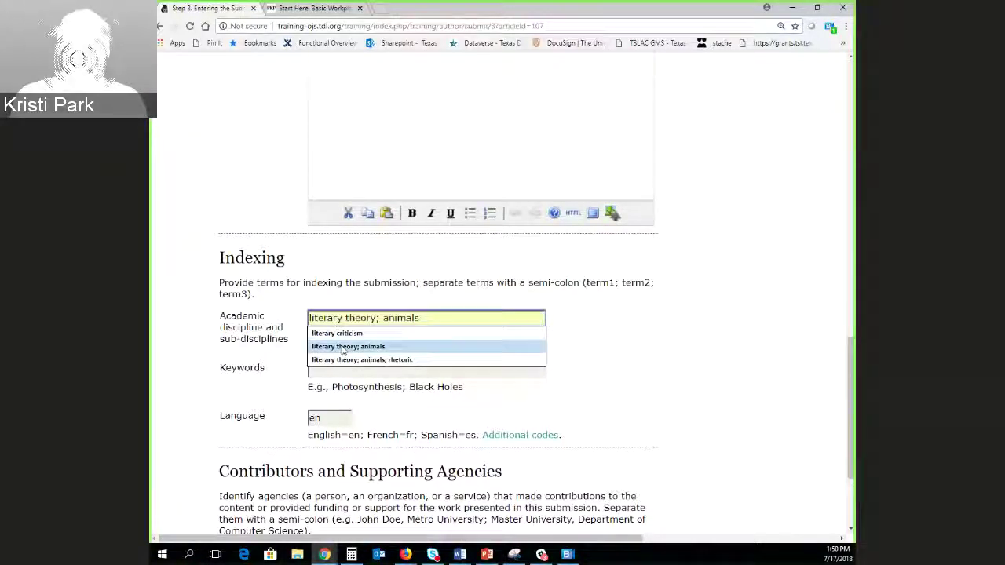
click(342, 347)
click(346, 369)
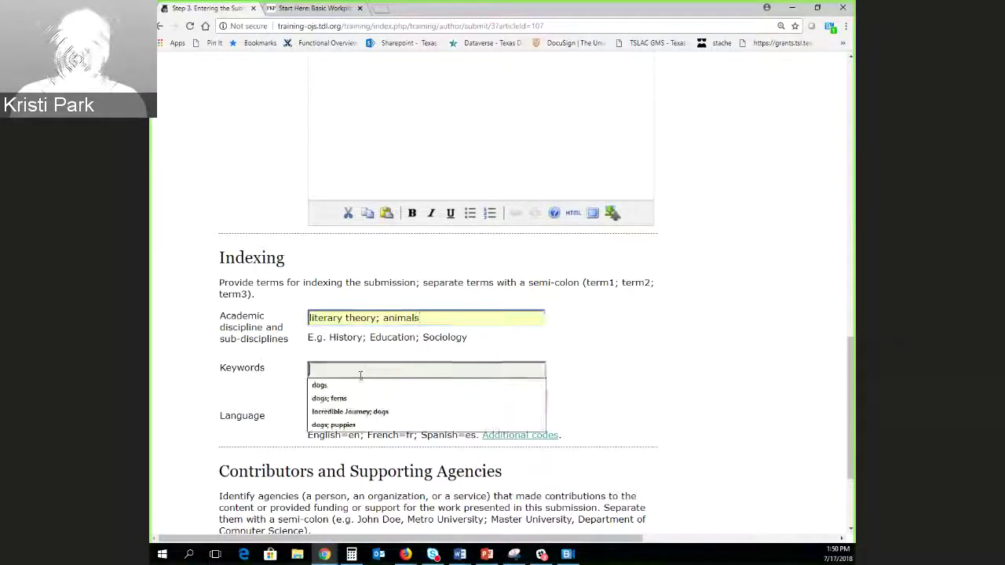
click(372, 384)
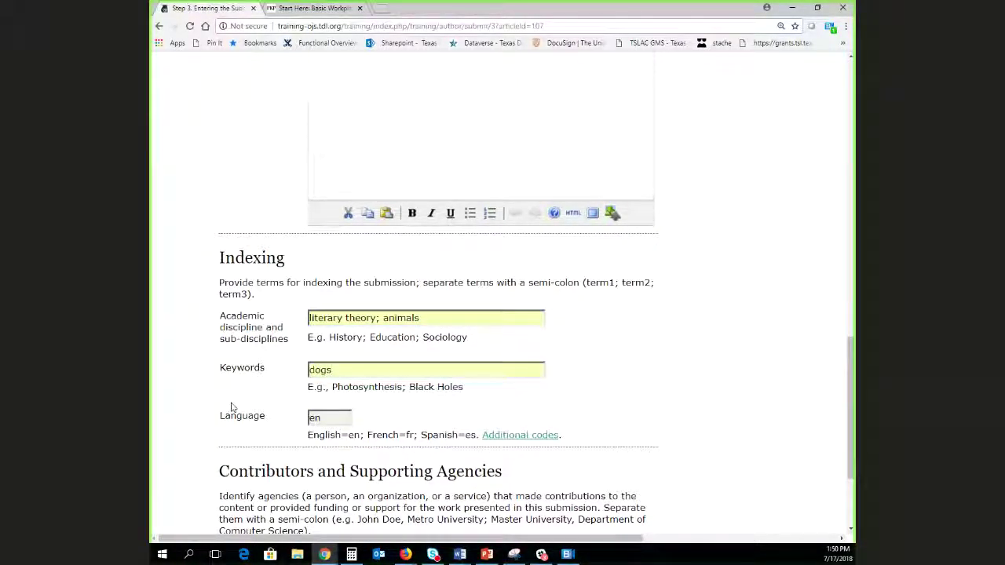
scroll(229, 407, down, 2)
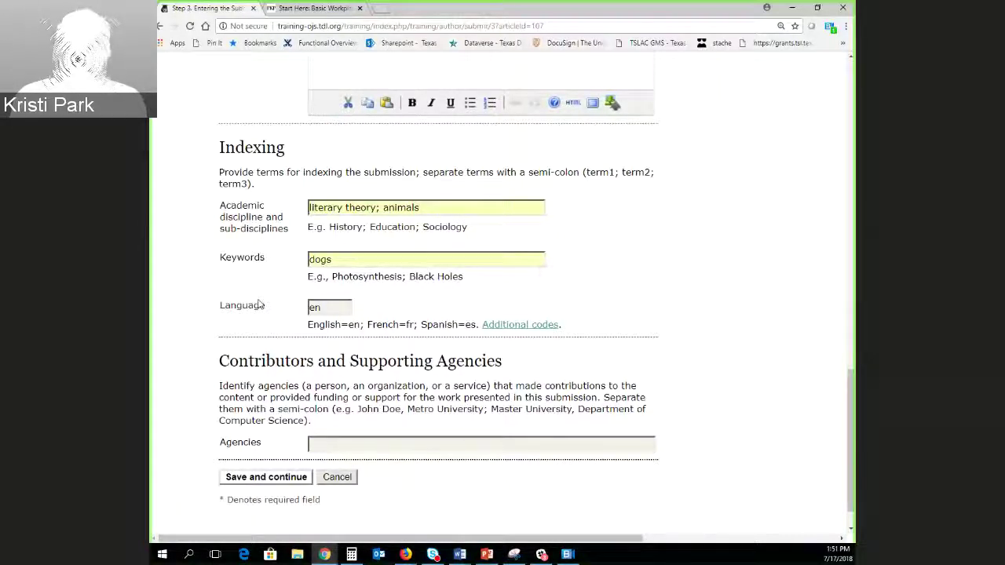
scroll(259, 305, down, 1)
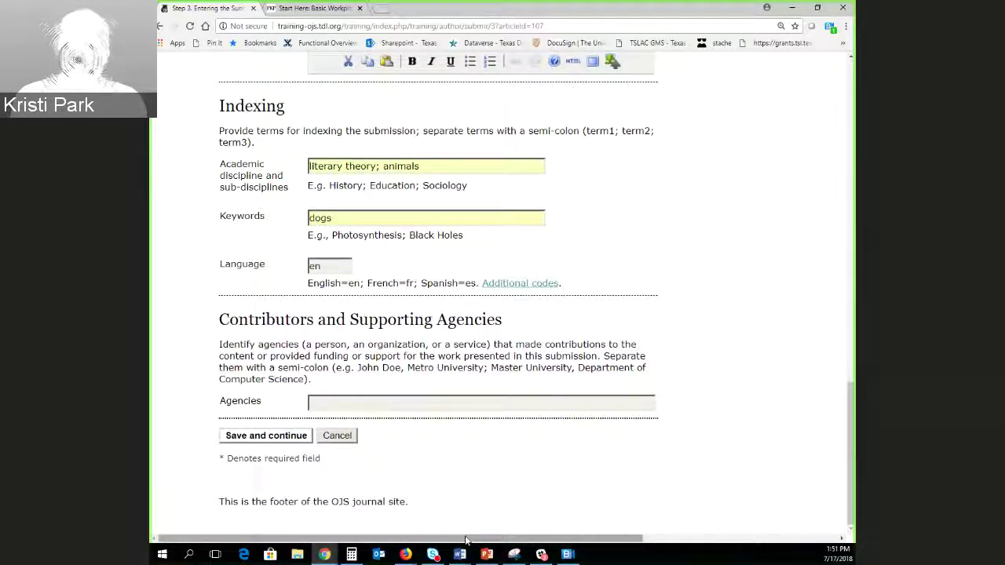
click(256, 441)
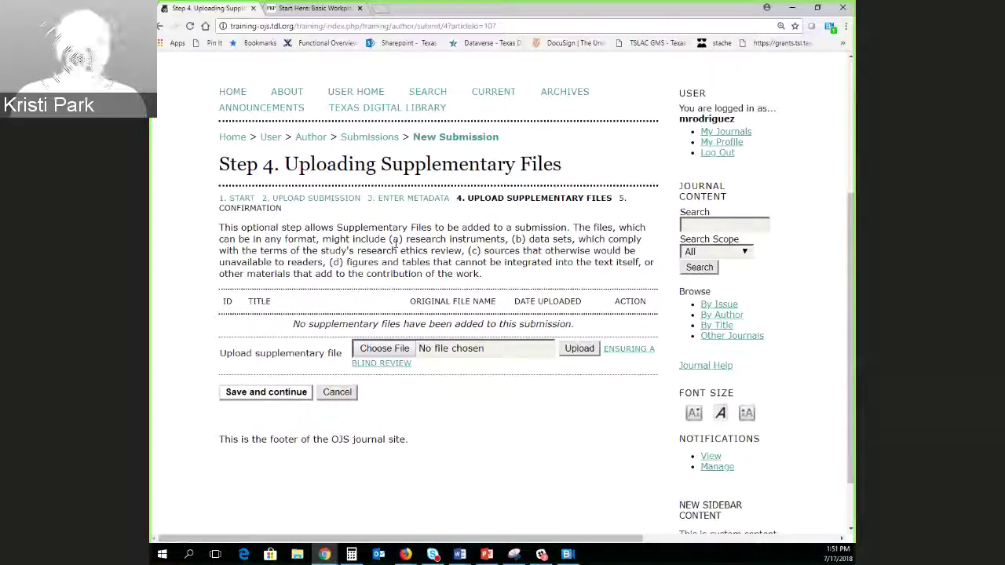
Skip Step 4 supplementary files and finish the submission on Step 5.
click(285, 393)
scroll(376, 367, down, 3)
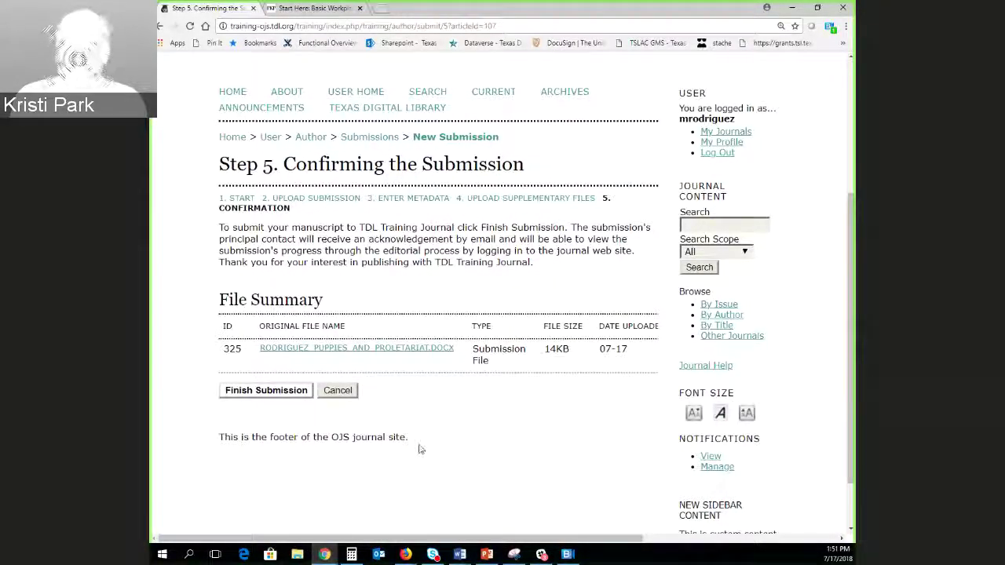
click(266, 394)
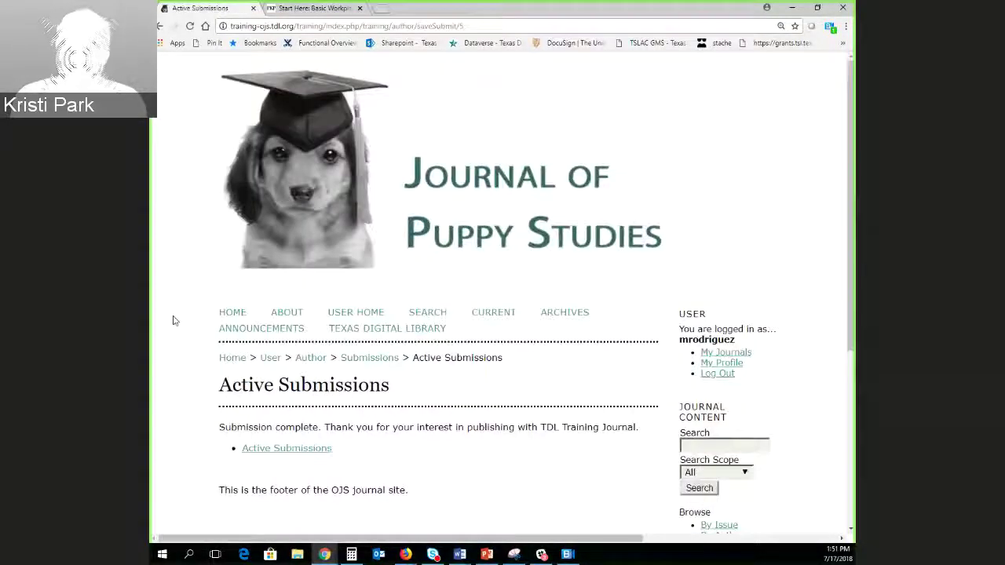
scroll(392, 365, down, 2)
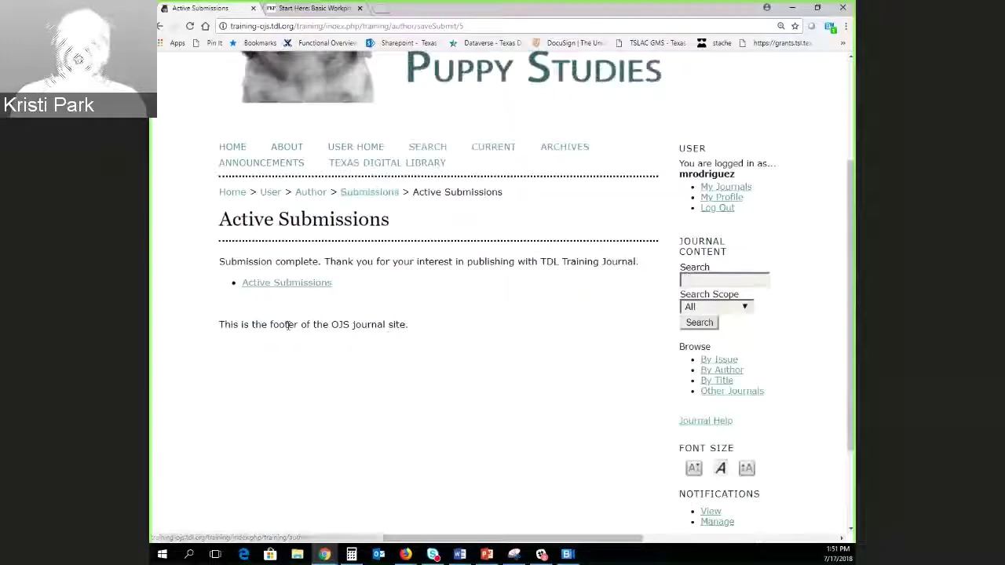
Open Active Submissions and highlight the new submission ID 107, awaiting assignment.
click(268, 284)
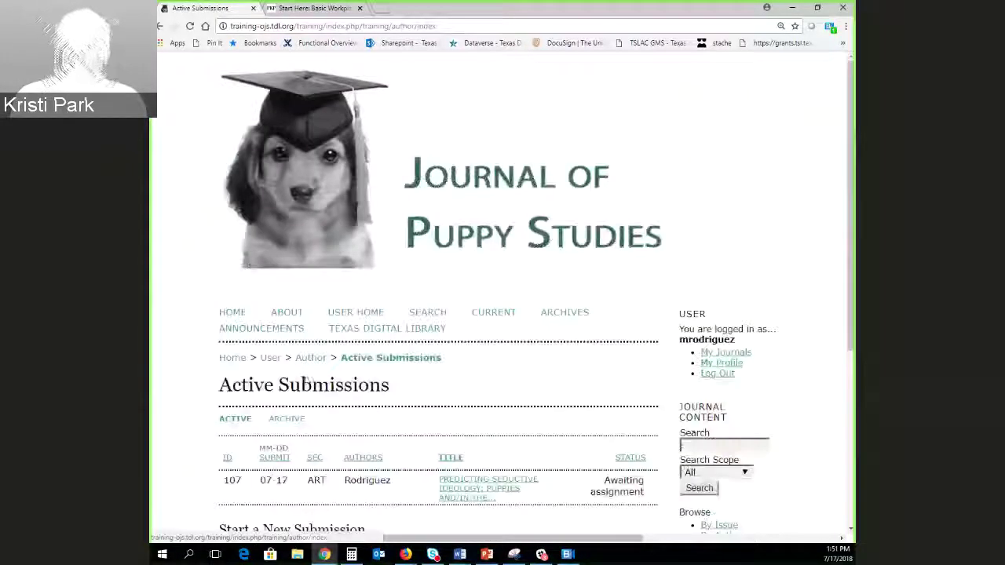
scroll(181, 353, down, 2)
scroll(161, 332, down, 2)
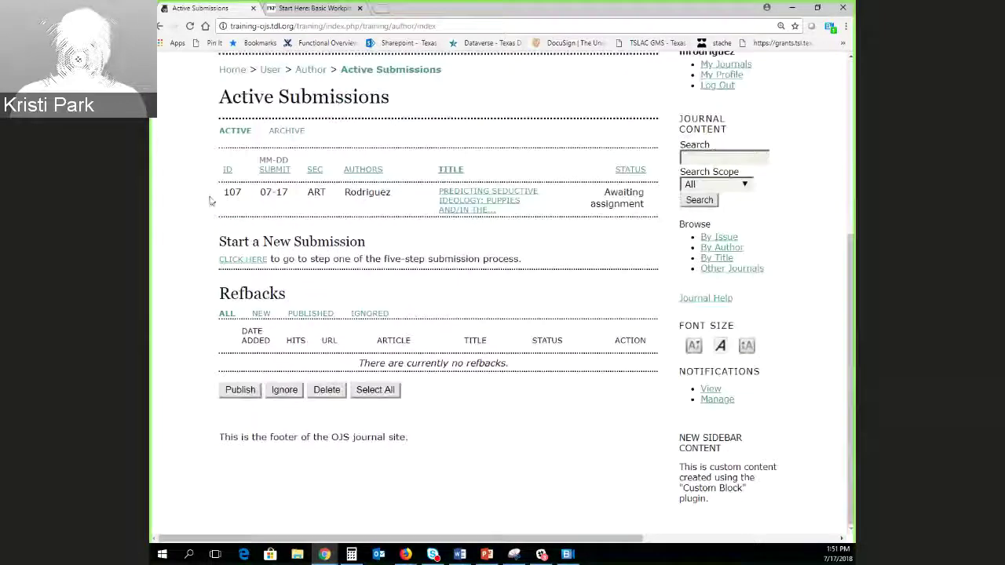
drag(213, 197, 399, 223)
click(429, 270)
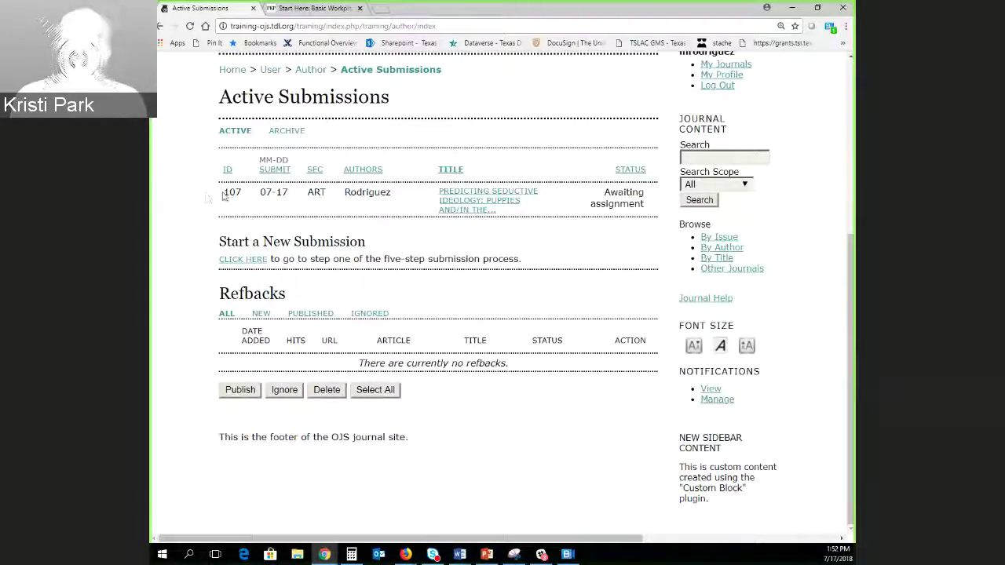
drag(217, 197, 245, 199)
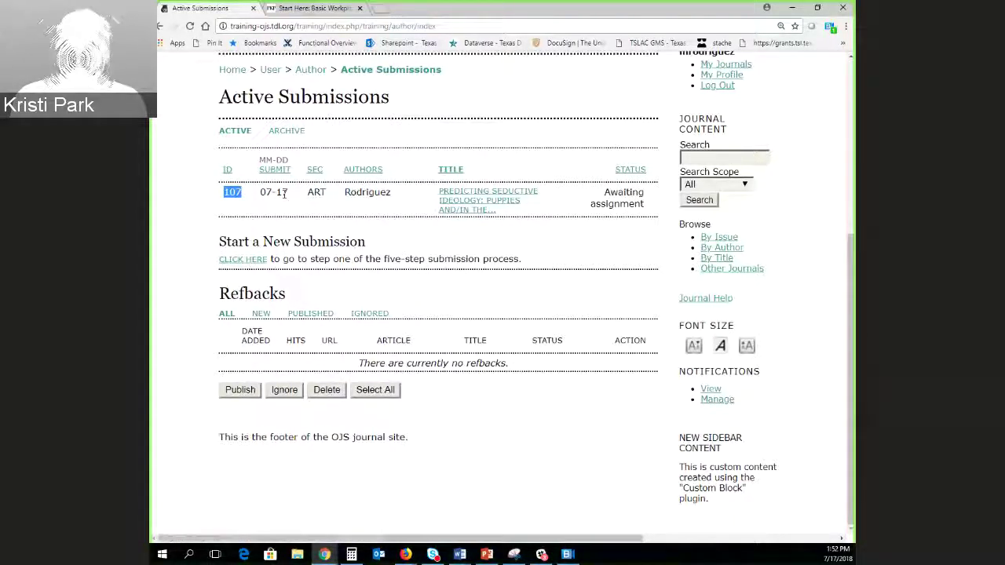
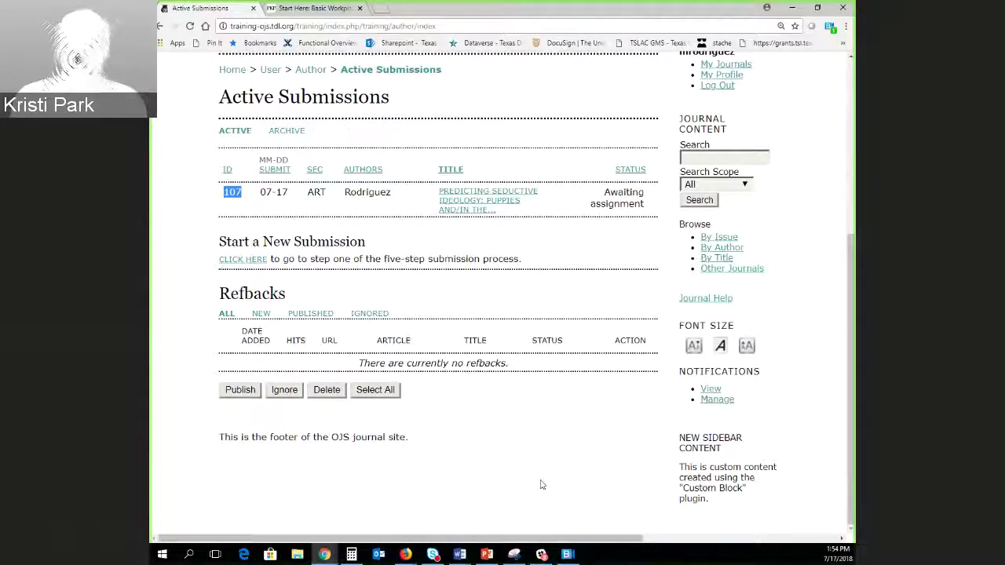
Log out of the author account and sign in as the administrator, reaching User Home.
scroll(538, 482, up, 2)
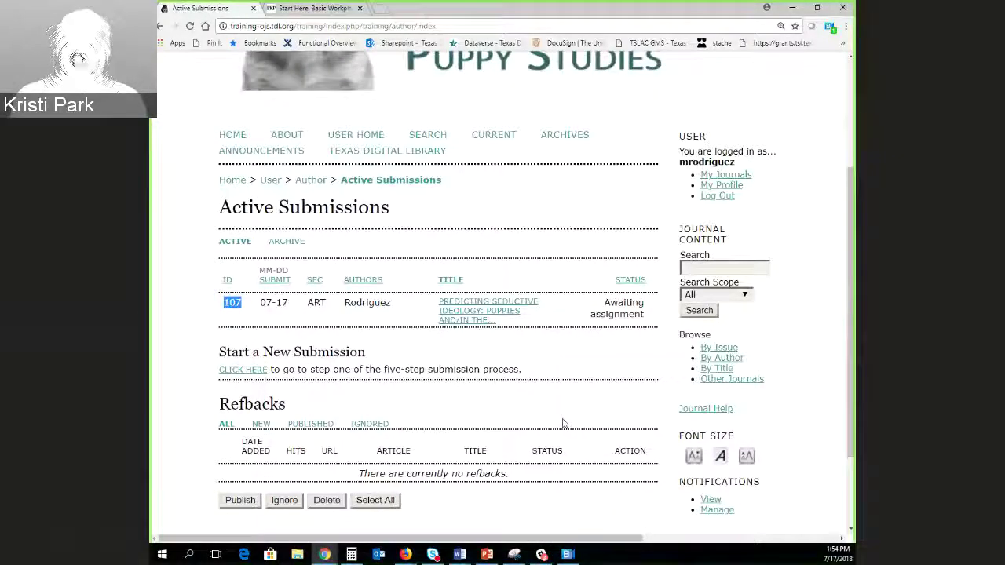
click(717, 195)
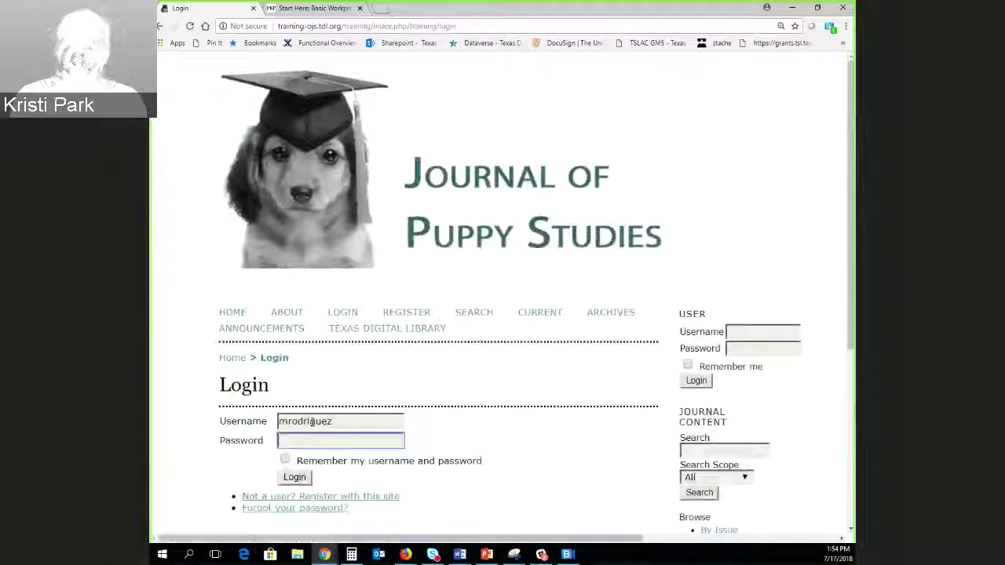
text(td)
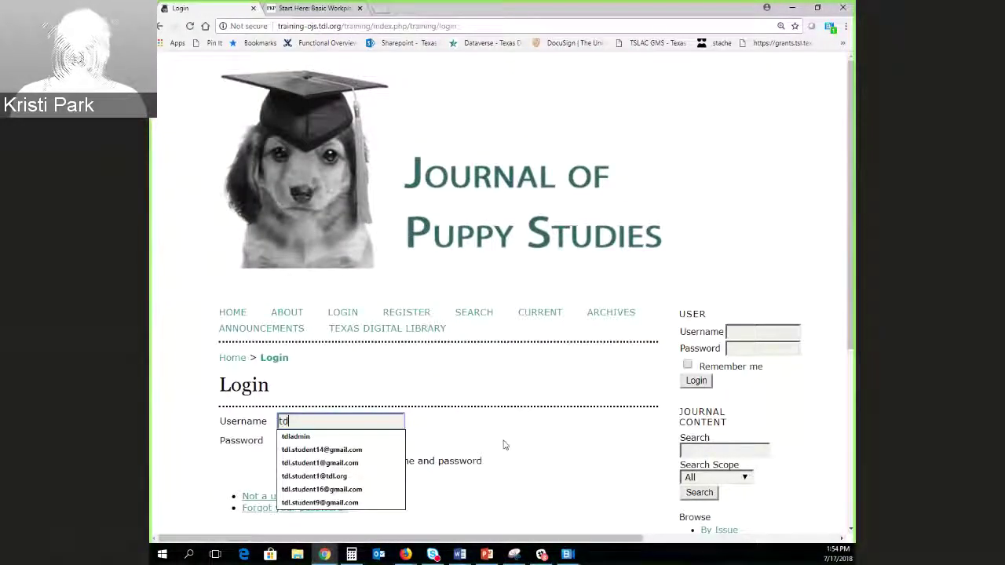
key(Down)
key(Return)
key(Tab)
text(•••••••••••)
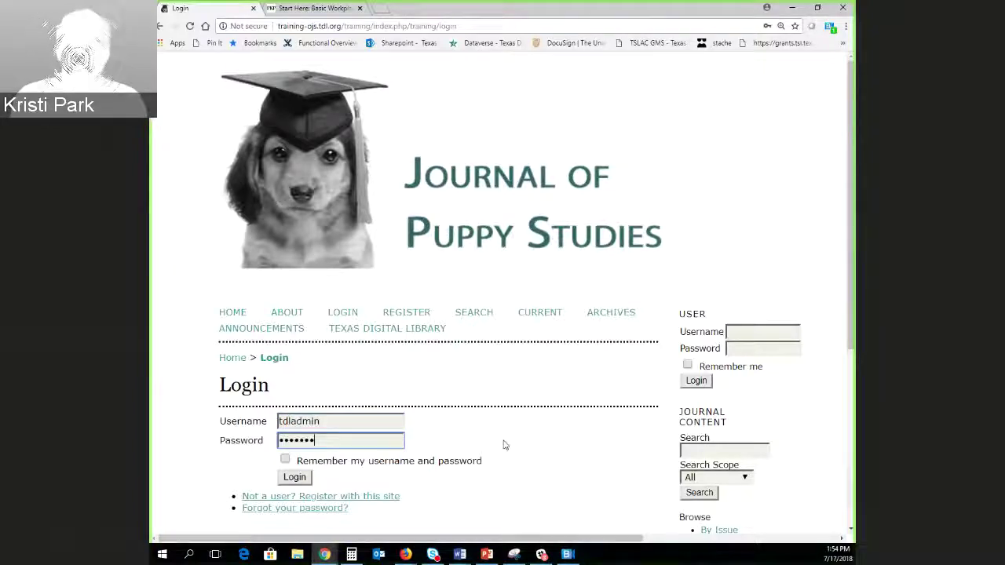
key(Return)
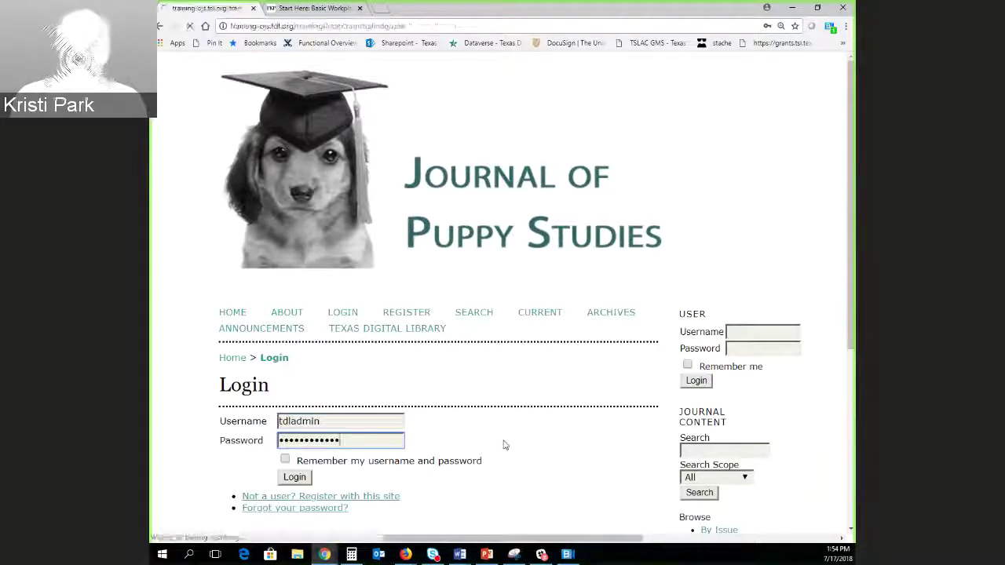
scroll(199, 376, down, 1)
scroll(251, 417, down, 3)
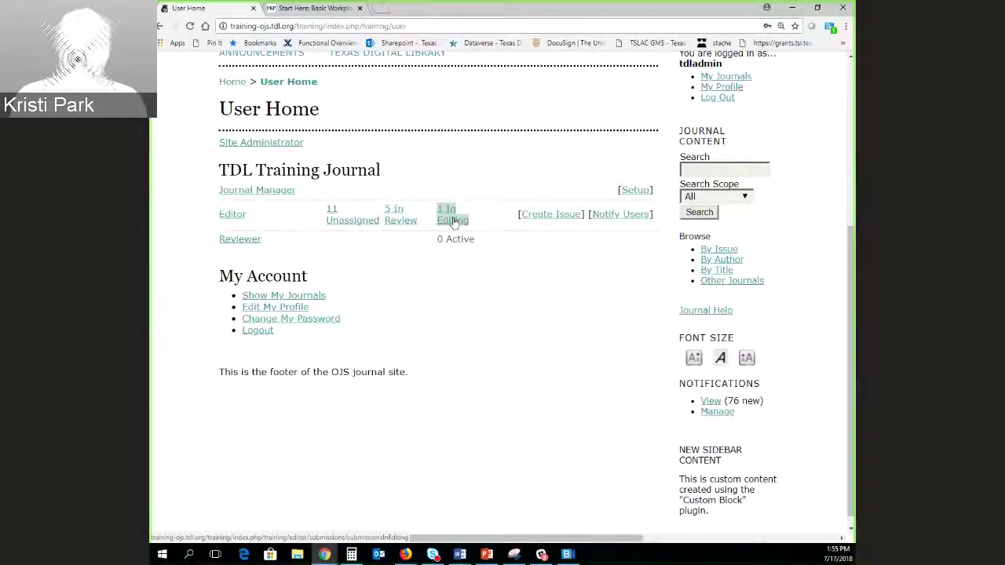
Open the 11 Unassigned editor submissions and select submission #107 to view its summary.
click(331, 220)
scroll(204, 373, down, 4)
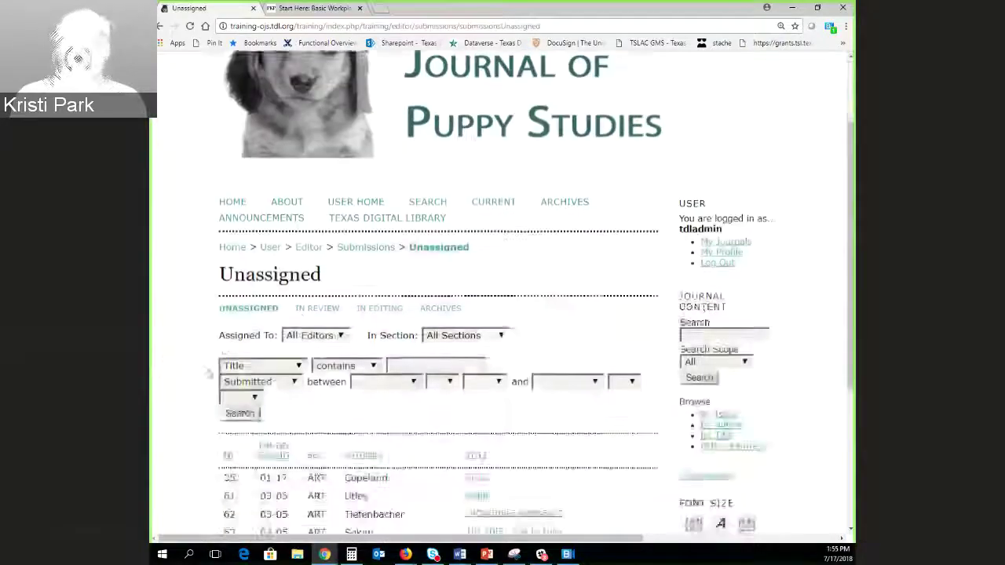
scroll(200, 369, down, 1)
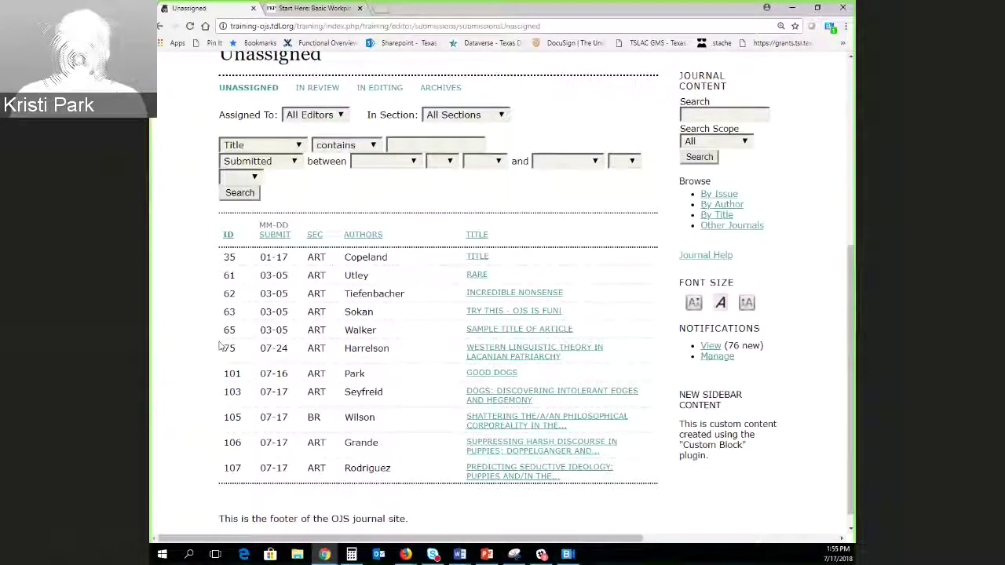
scroll(361, 369, down, 1)
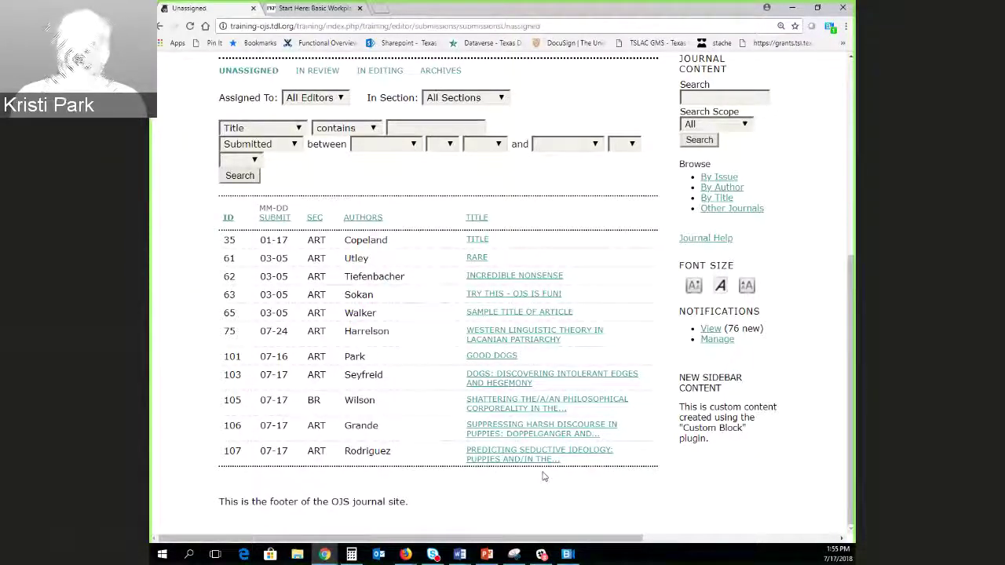
click(518, 454)
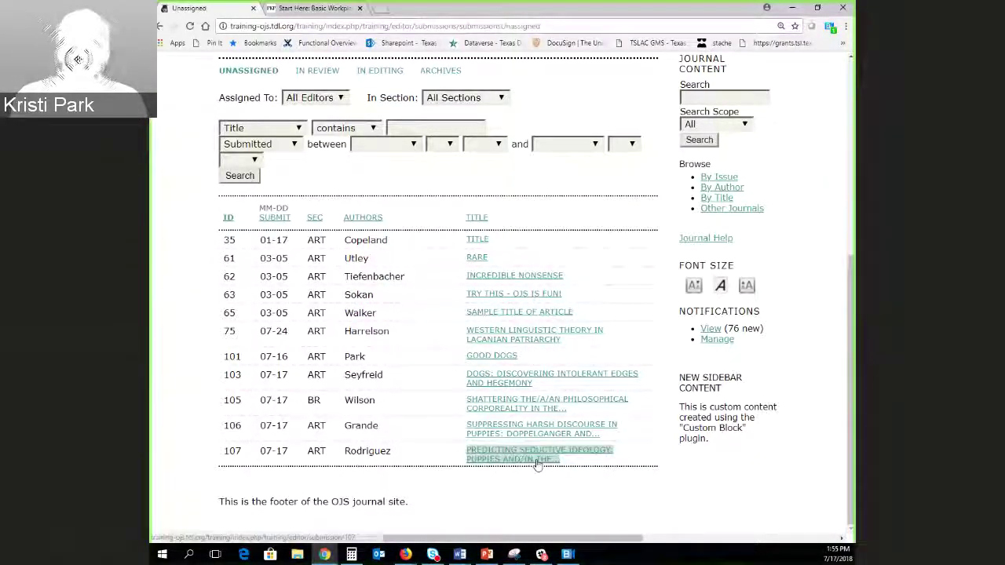
Look over the #107 summary page, including its original submitted file and unassigned editors.
scroll(537, 338, down, 2)
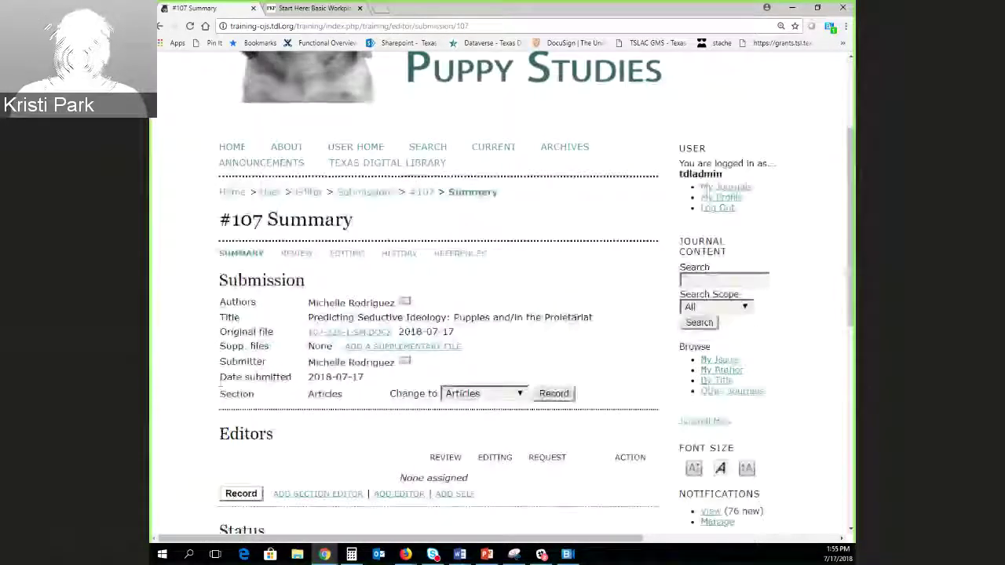
scroll(188, 345, down, 1)
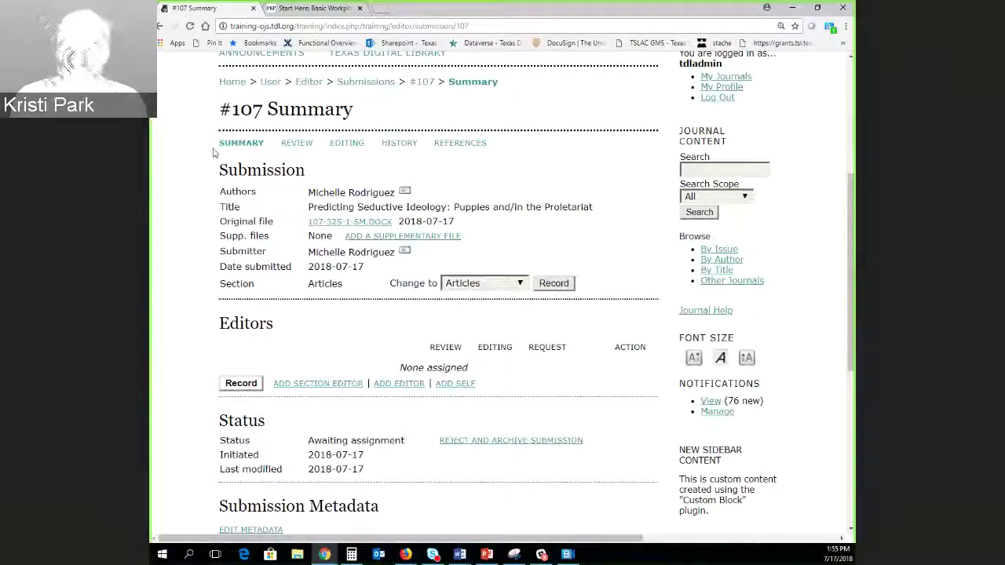
drag(222, 147, 254, 141)
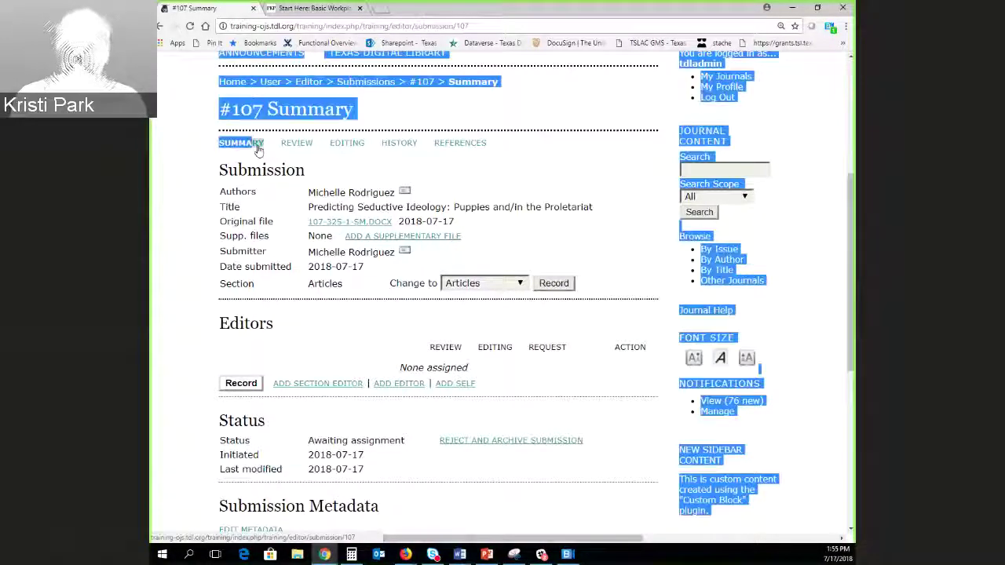
click(236, 150)
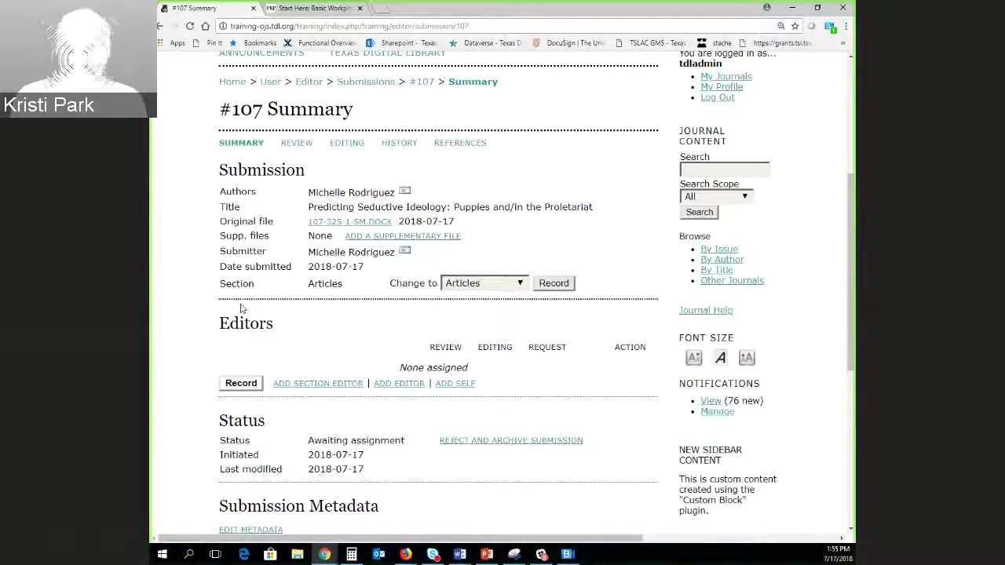
scroll(204, 154, down, 1)
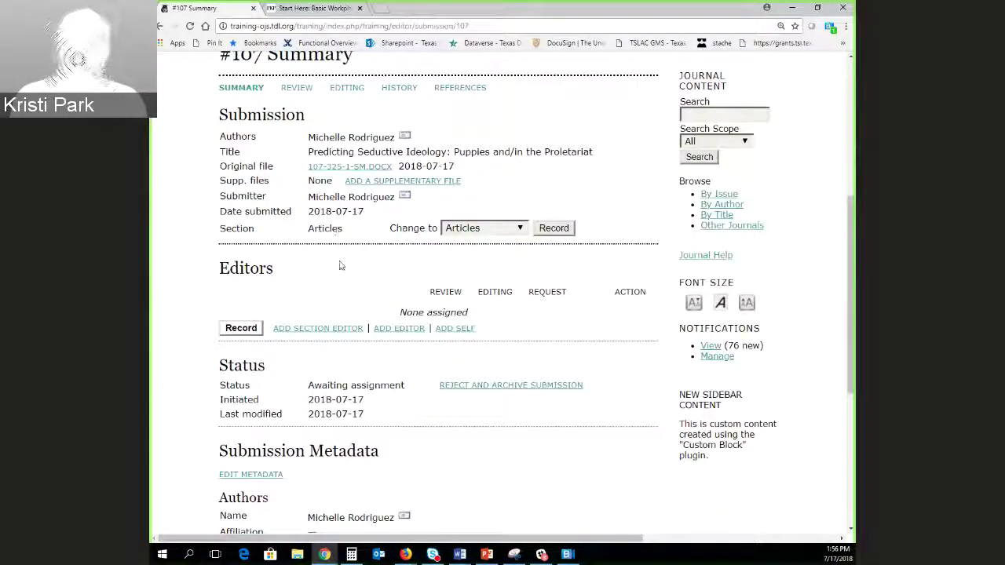
drag(308, 168, 393, 177)
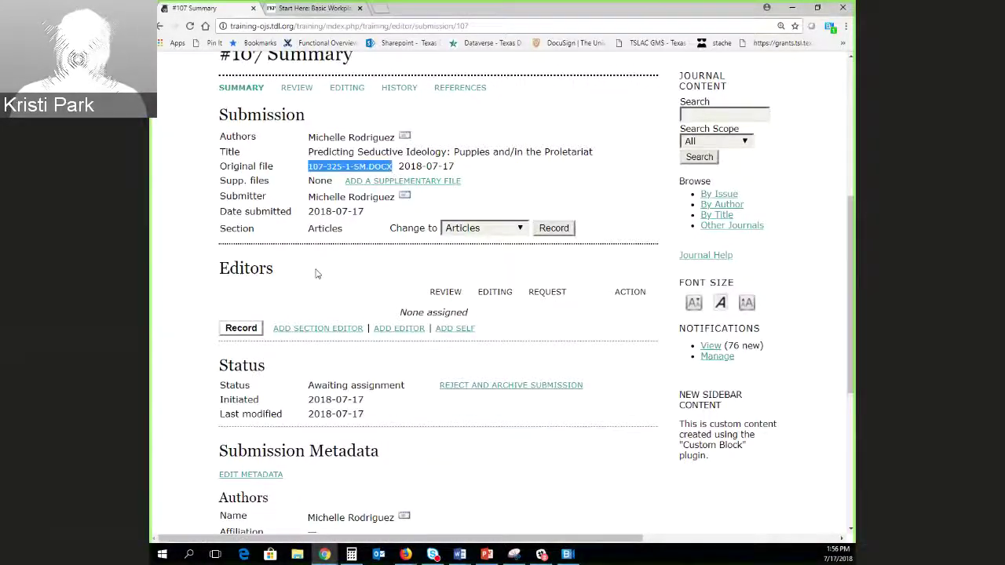
scroll(322, 263, down, 1)
click(334, 207)
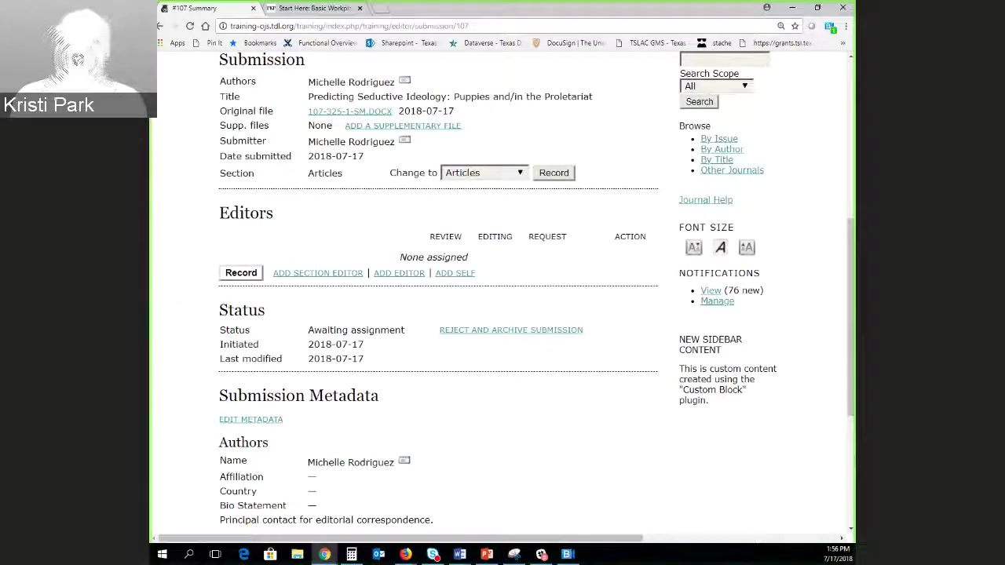
scroll(250, 330, down, 2)
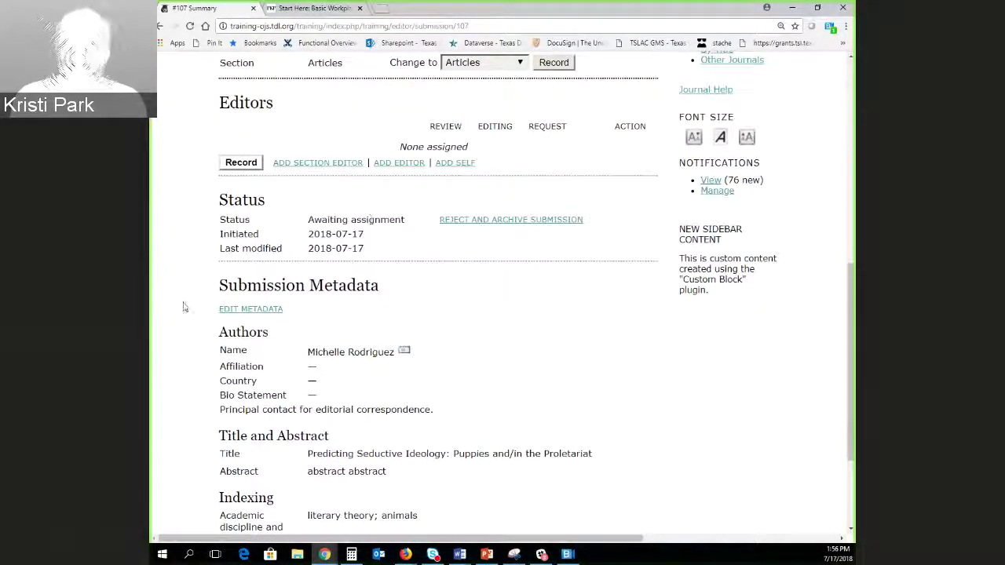
scroll(241, 155, down, 3)
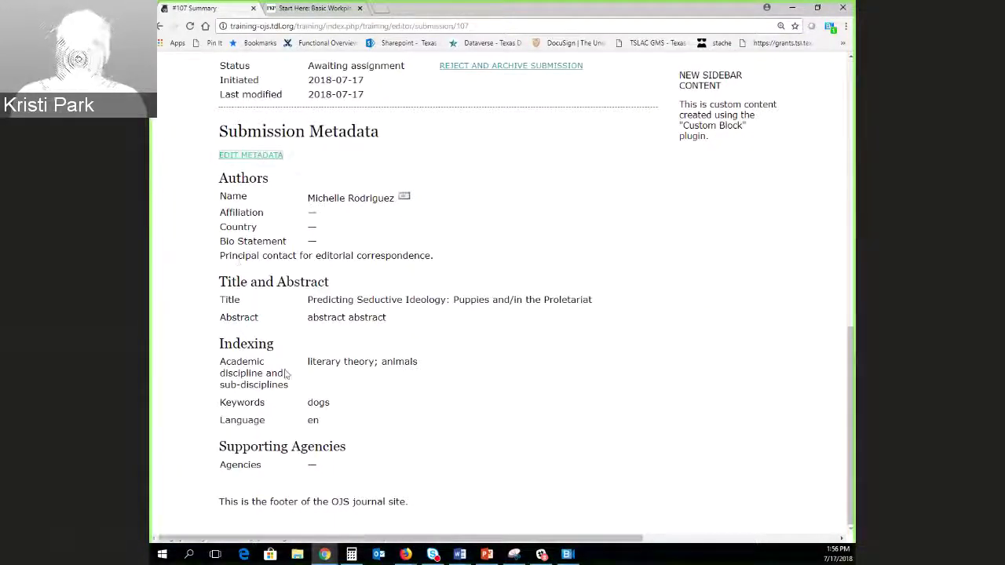
scroll(362, 401, up, 4)
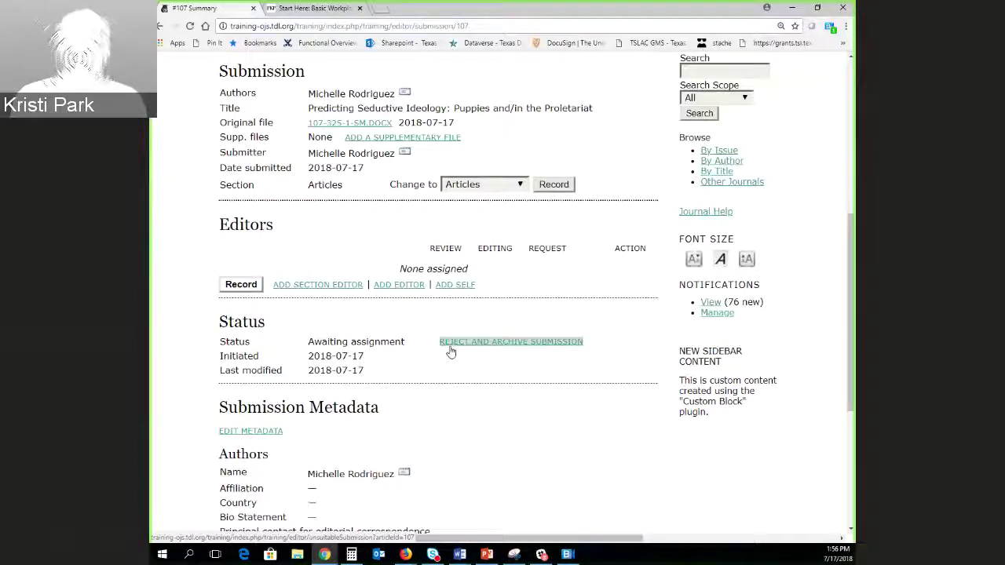
click(501, 348)
scroll(249, 379, down, 3)
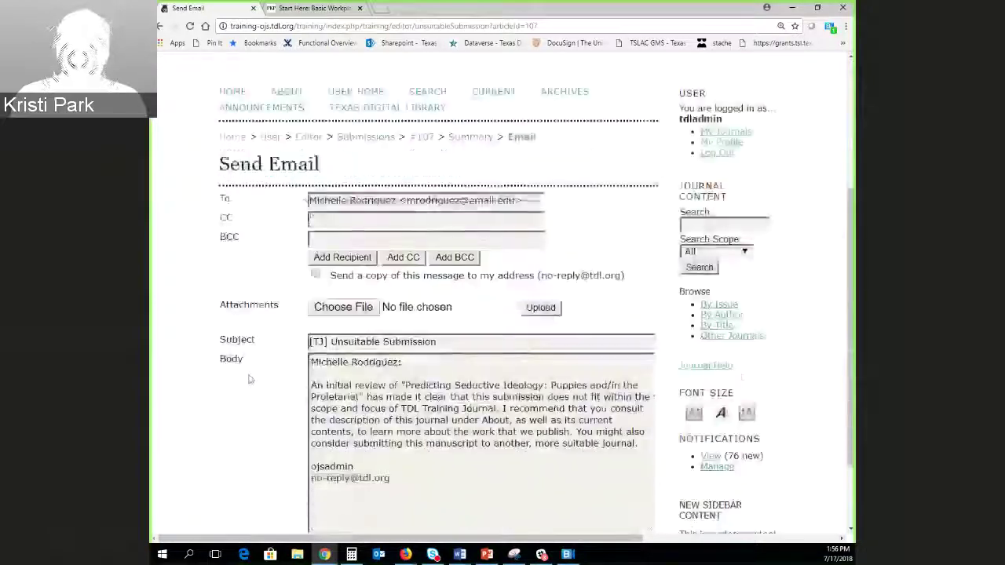
scroll(244, 374, down, 2)
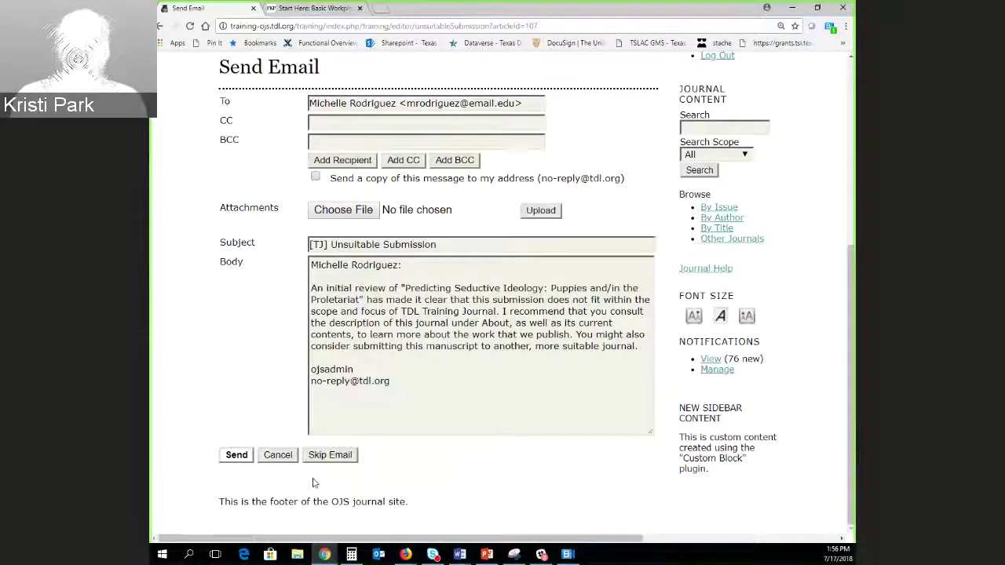
click(279, 455)
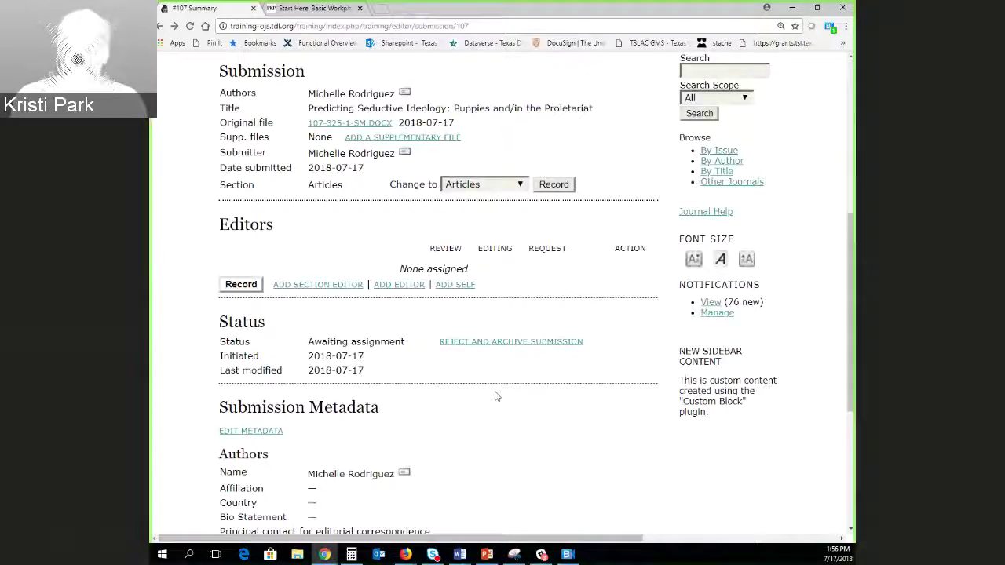
Add yourself as Editor on submission #107 and record it, moving the status to In Review.
scroll(453, 413, down, 1)
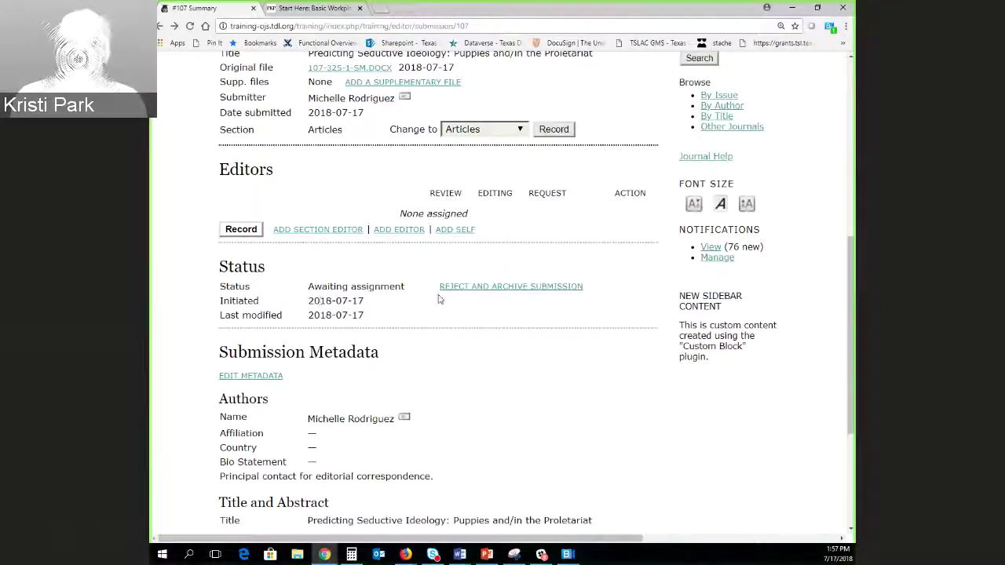
click(462, 234)
scroll(238, 307, down, 8)
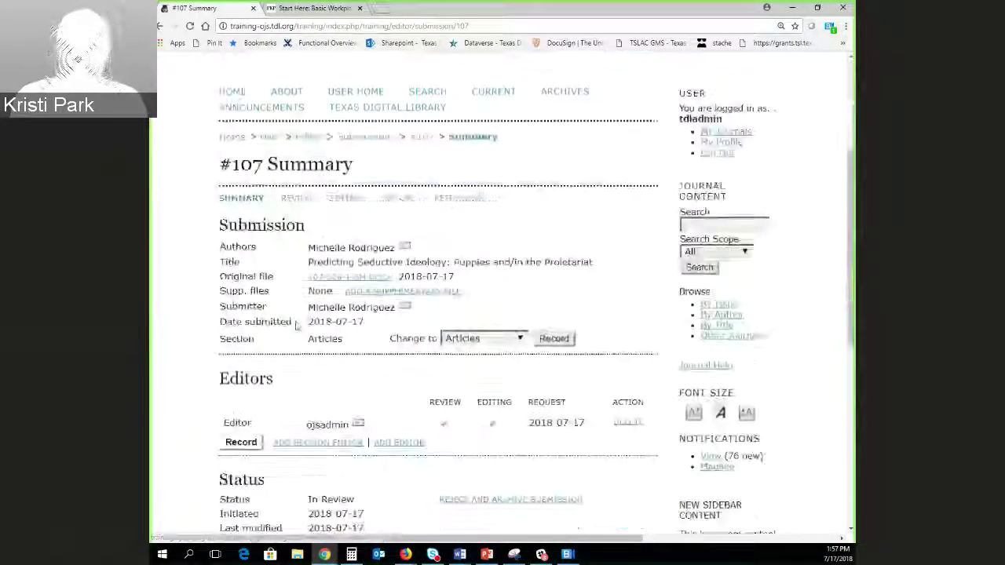
click(238, 221)
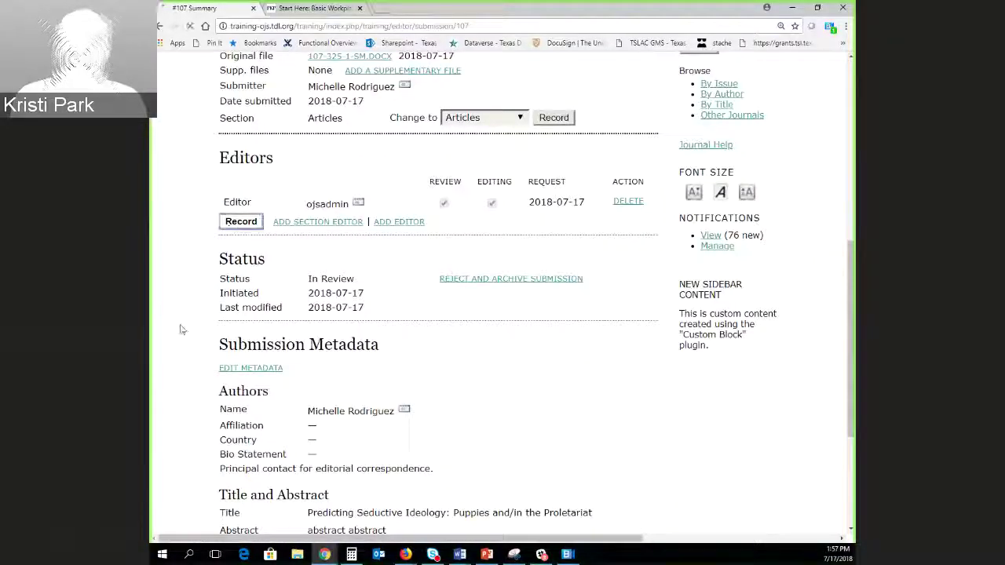
scroll(200, 350, down, 6)
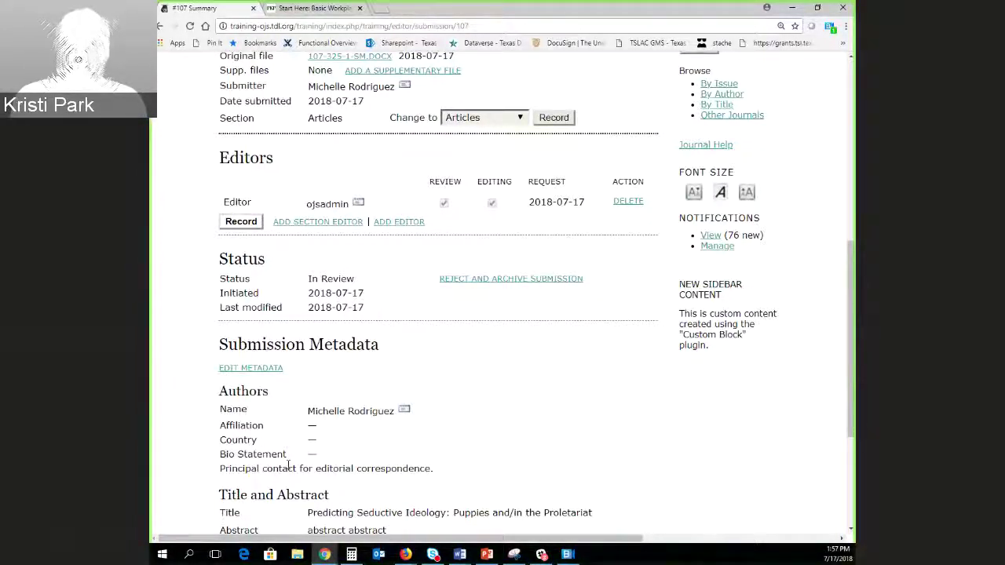
scroll(509, 461, up, 3)
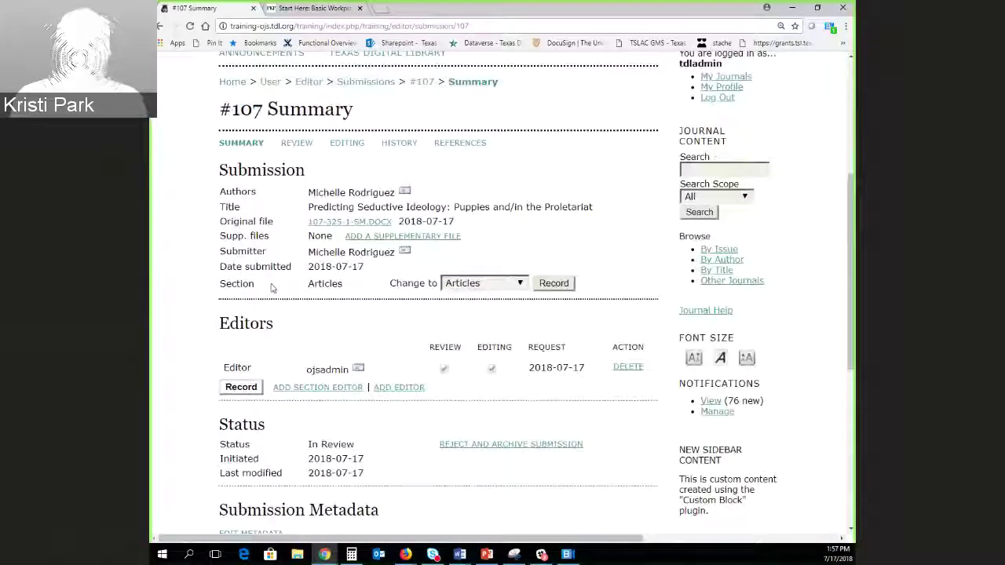
click(306, 149)
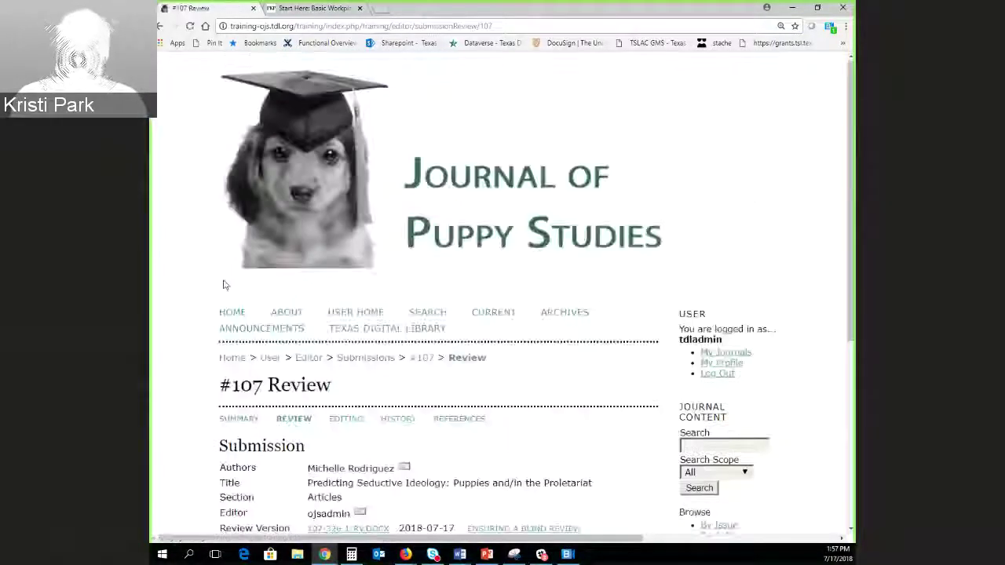
right_click(202, 302)
click(175, 414)
scroll(184, 459, down, 4)
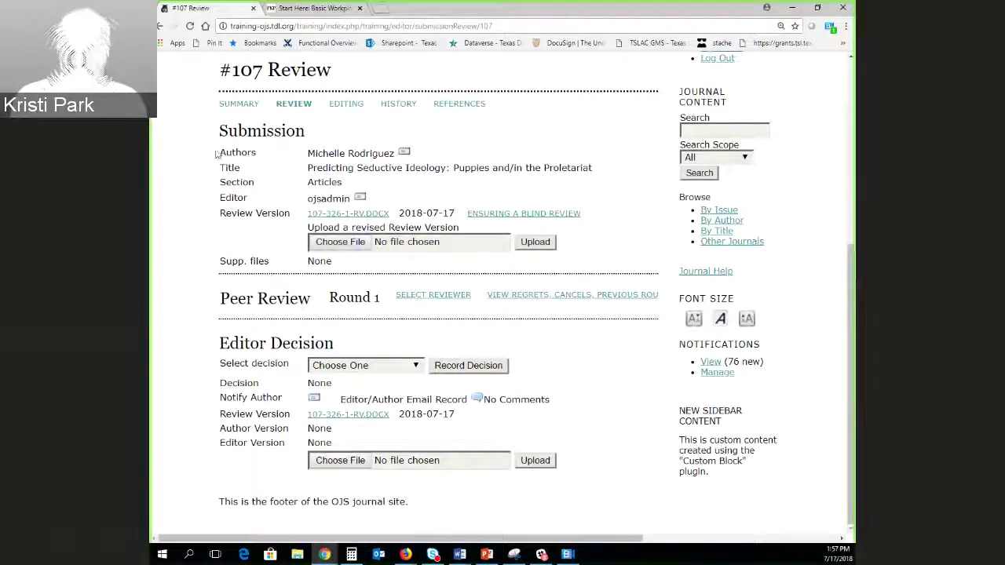
drag(216, 155, 235, 169)
click(283, 201)
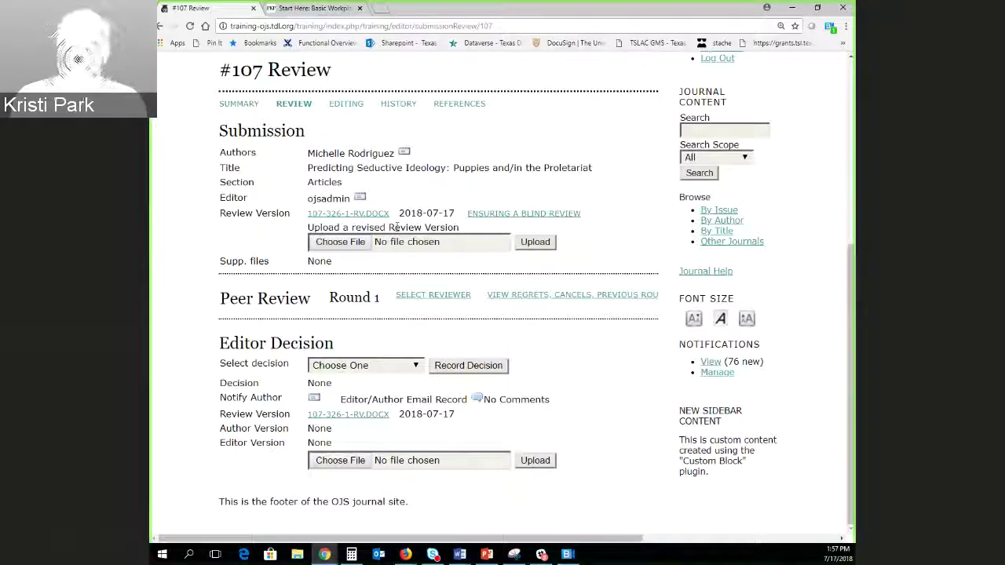
drag(391, 213, 308, 212)
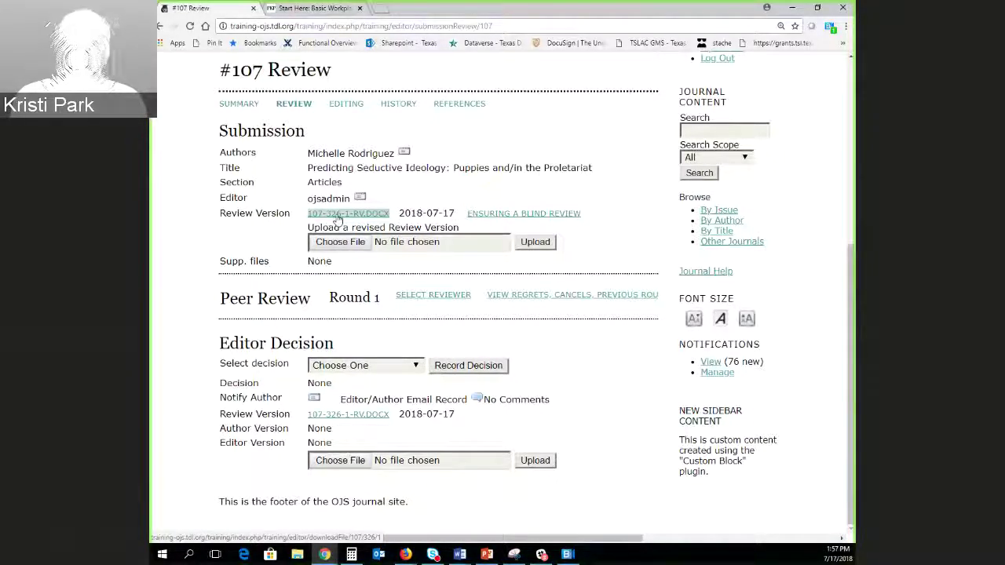
click(309, 223)
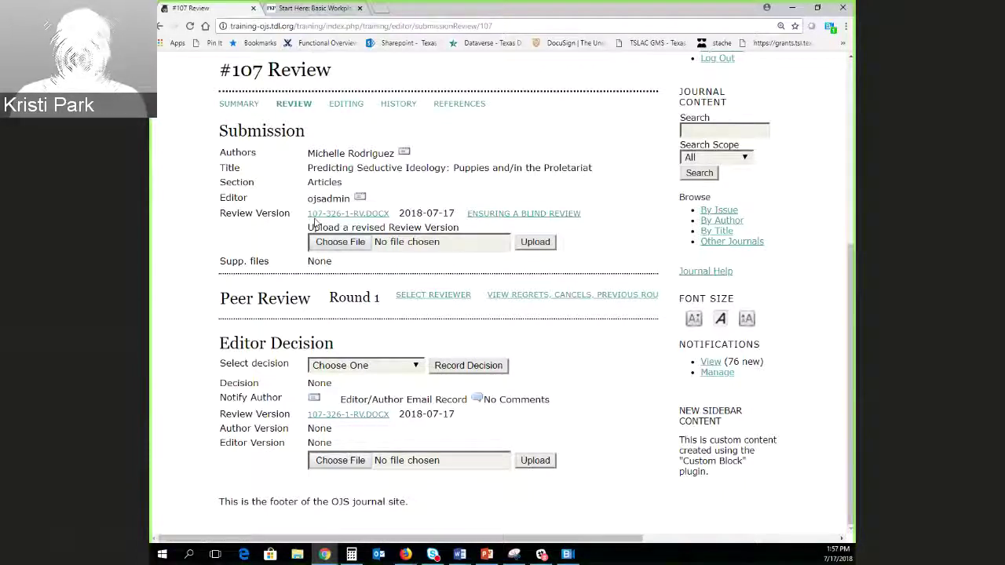
double_click(358, 219)
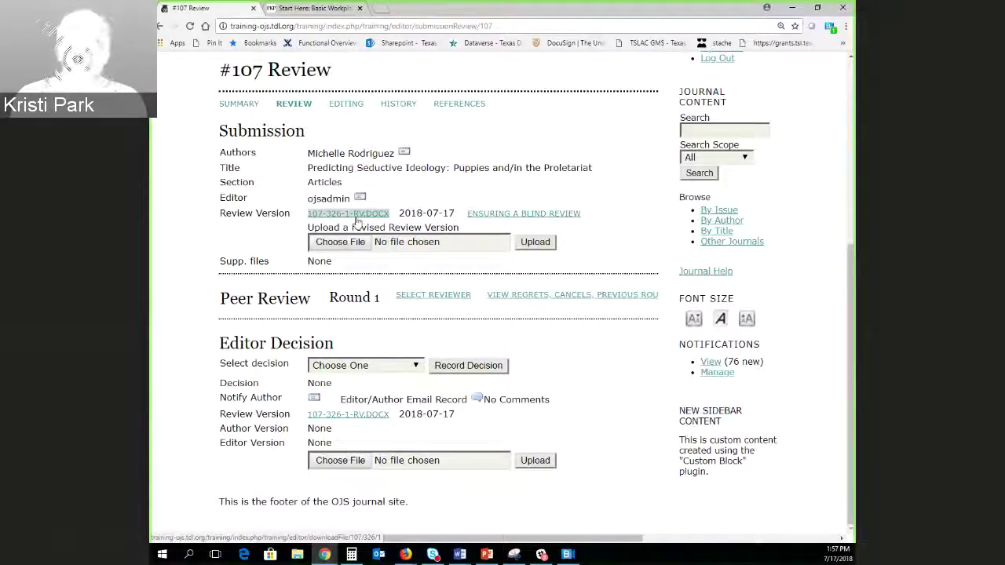
click(357, 221)
double_click(358, 220)
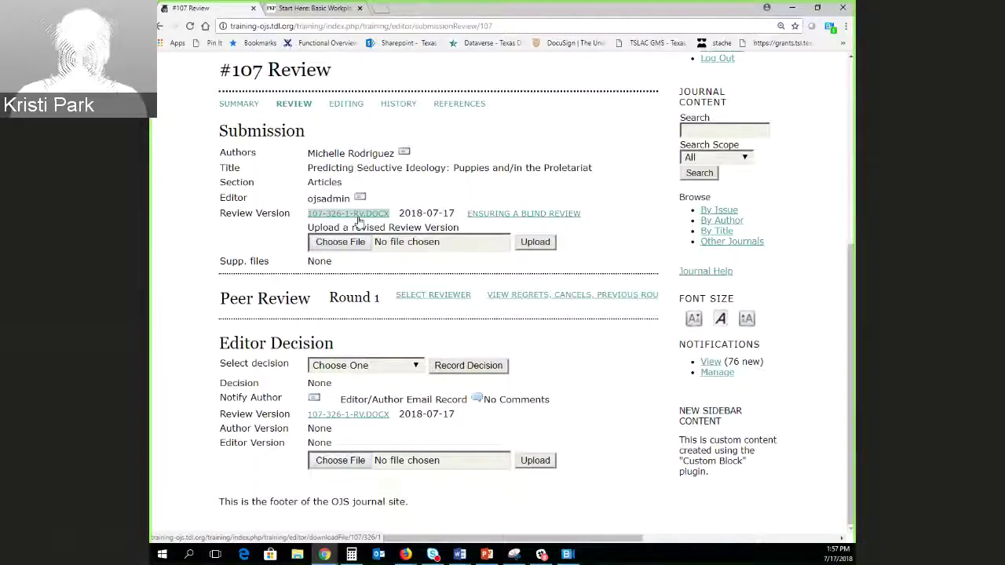
click(482, 214)
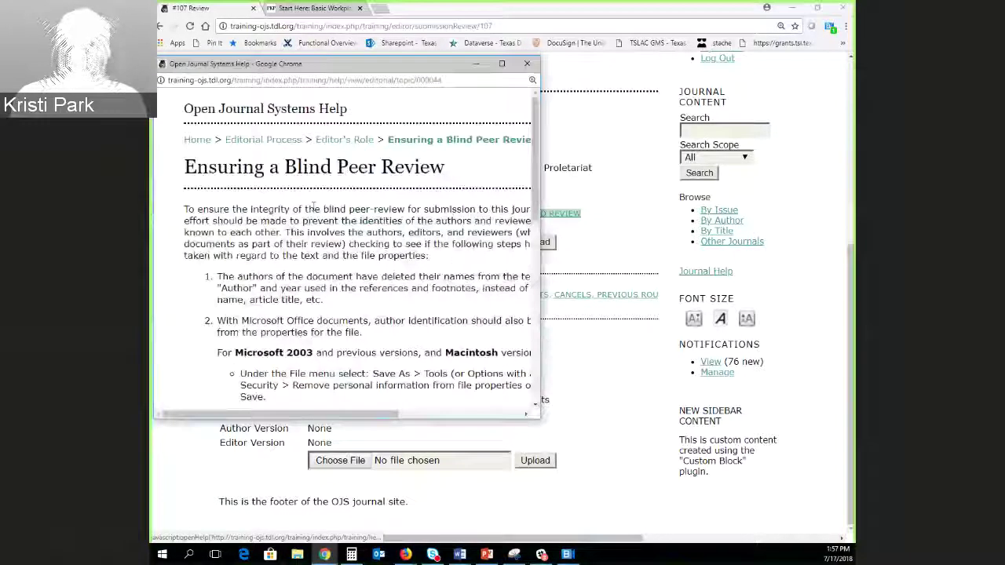
Widen and read the Ensuring a Blind Peer Review help, then close it.
drag(541, 259, 642, 261)
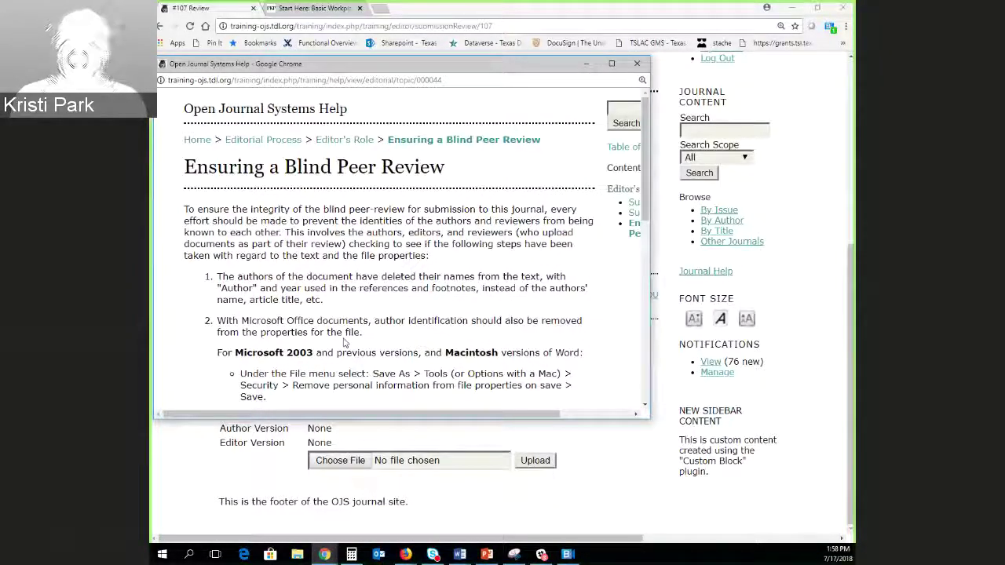
scroll(344, 342, down, 4)
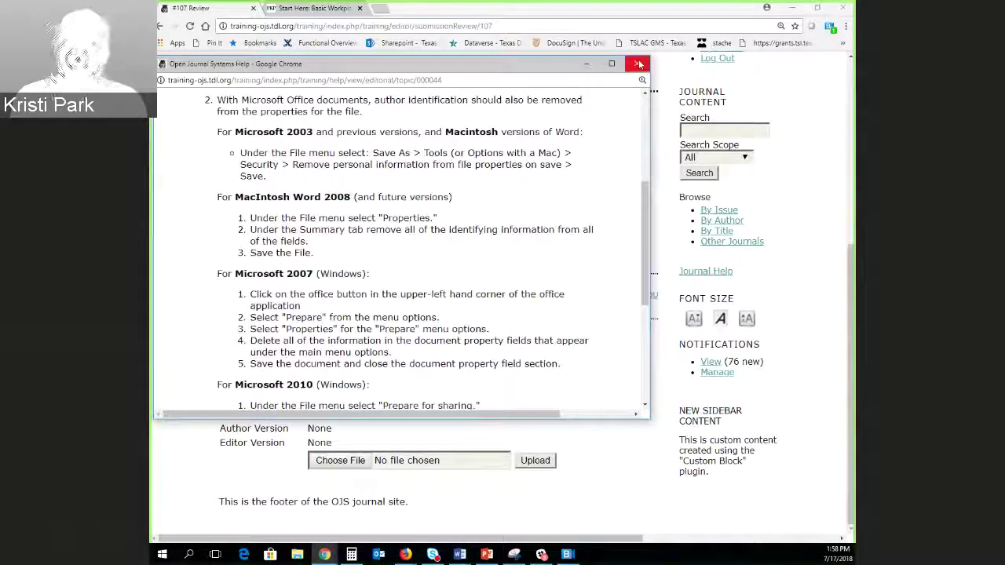
click(639, 64)
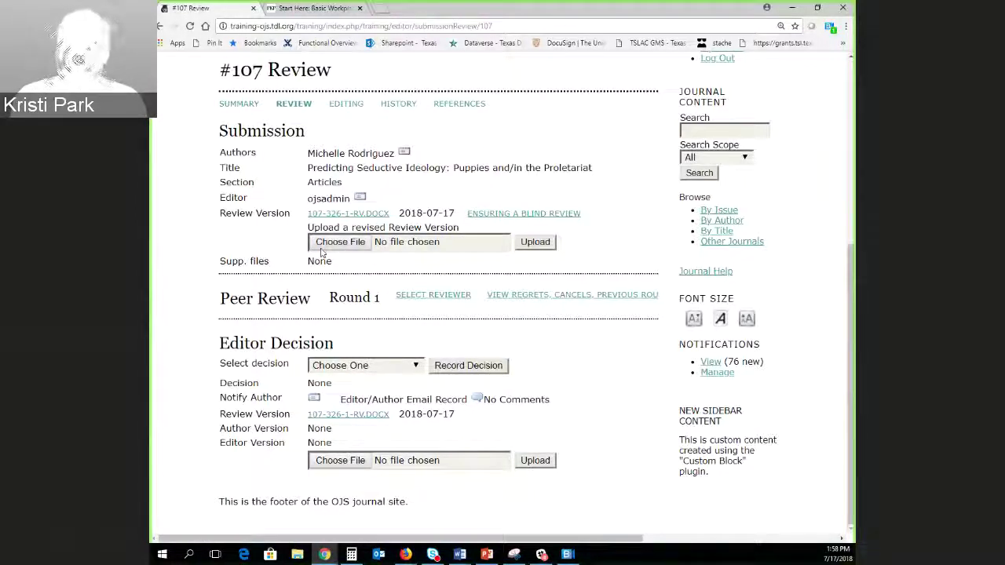
click(349, 244)
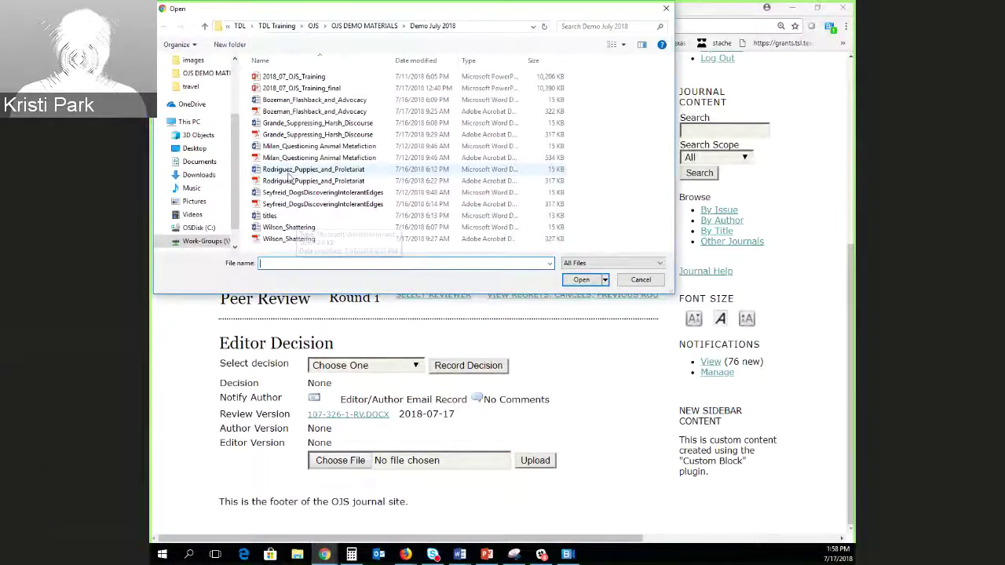
Upload the Puppies and Proletariat Word file as #107's review version 107-326-2-RV.DOCX.
double_click(294, 168)
click(536, 243)
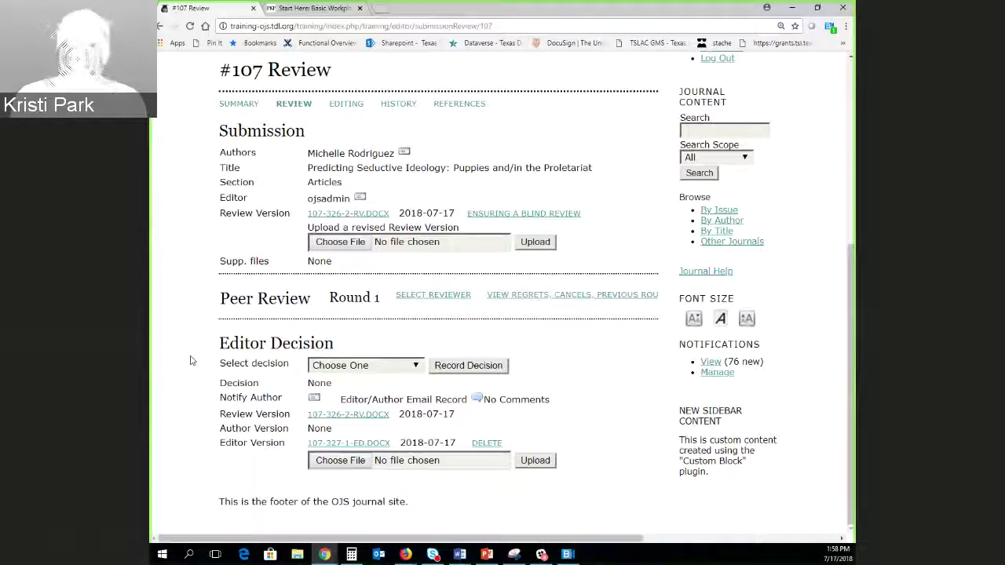
click(436, 299)
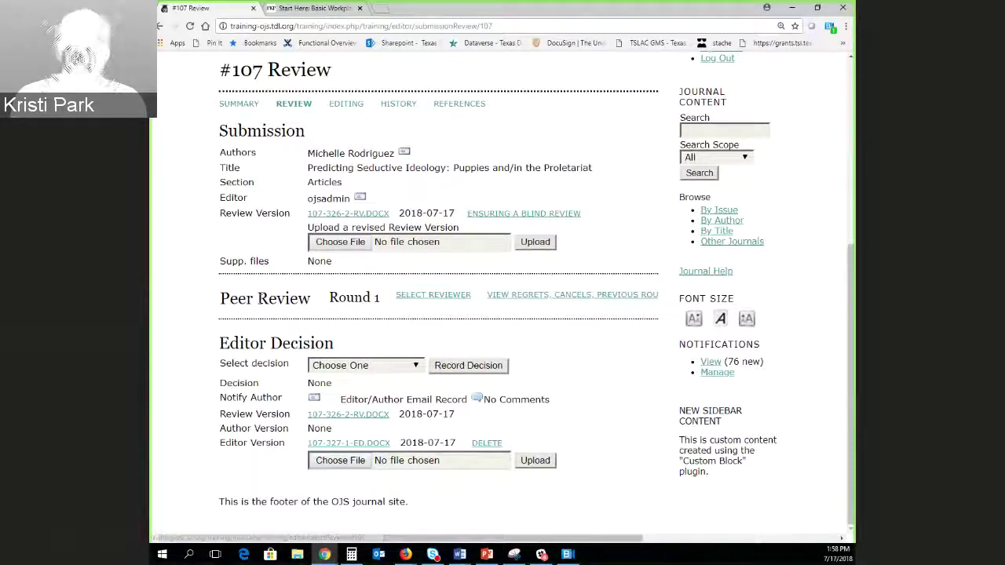
Choose a reviewer from the Reviewers list as Reviewer A for round 1, due 2018-08-14.
click(433, 295)
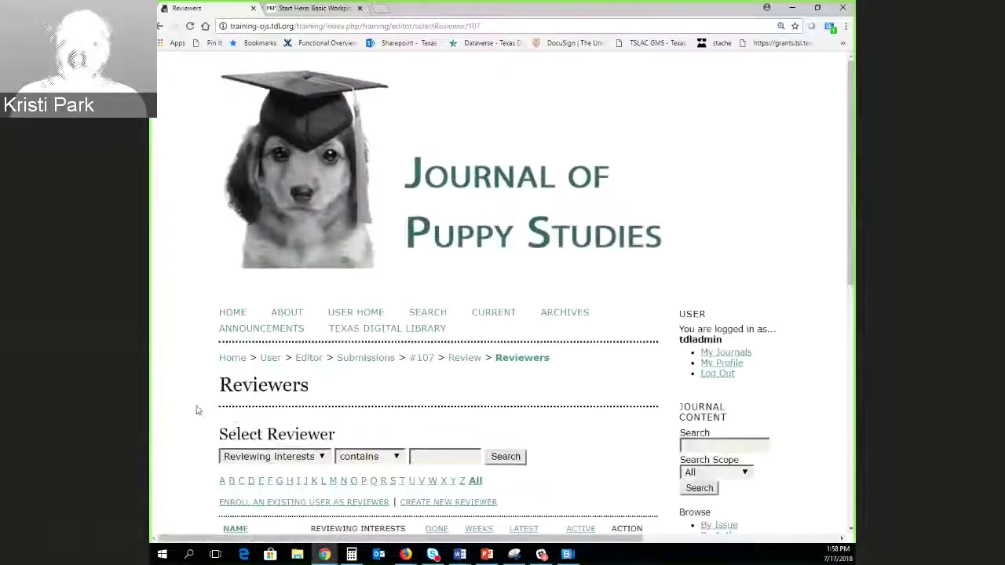
scroll(205, 380, down, 3)
scroll(206, 380, down, 5)
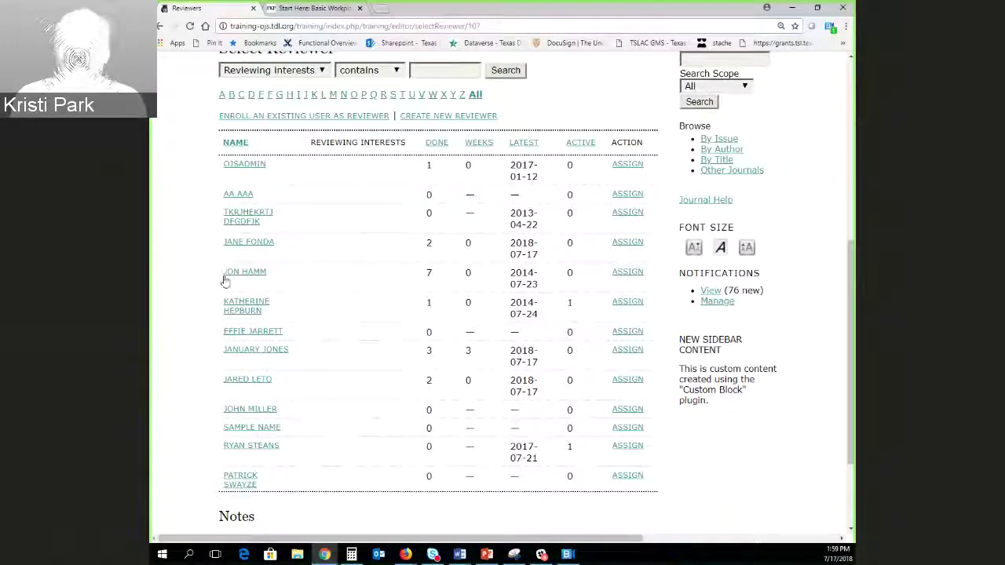
drag(252, 273, 339, 285)
click(524, 287)
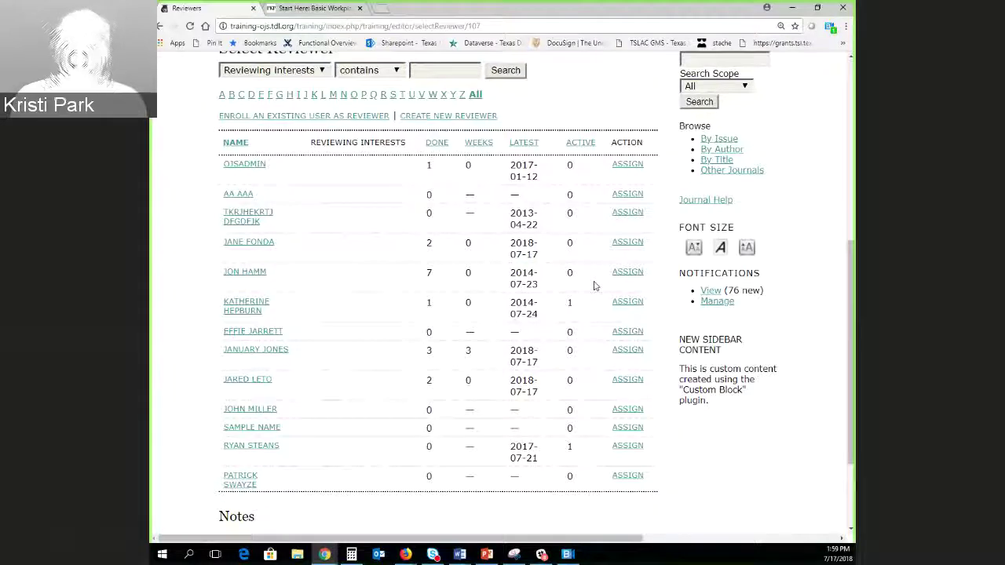
click(627, 273)
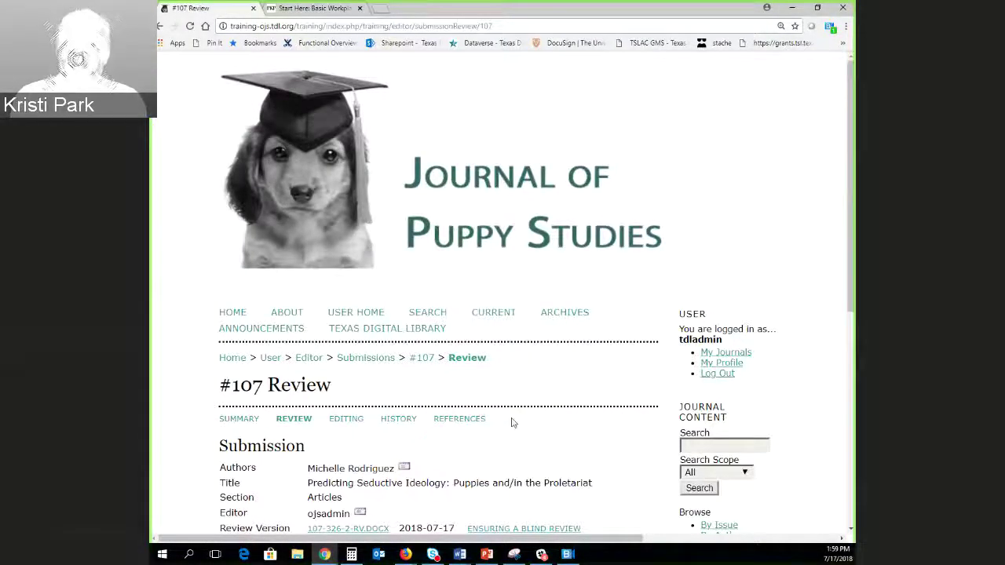
scroll(534, 420, down, 1)
scroll(628, 418, down, 5)
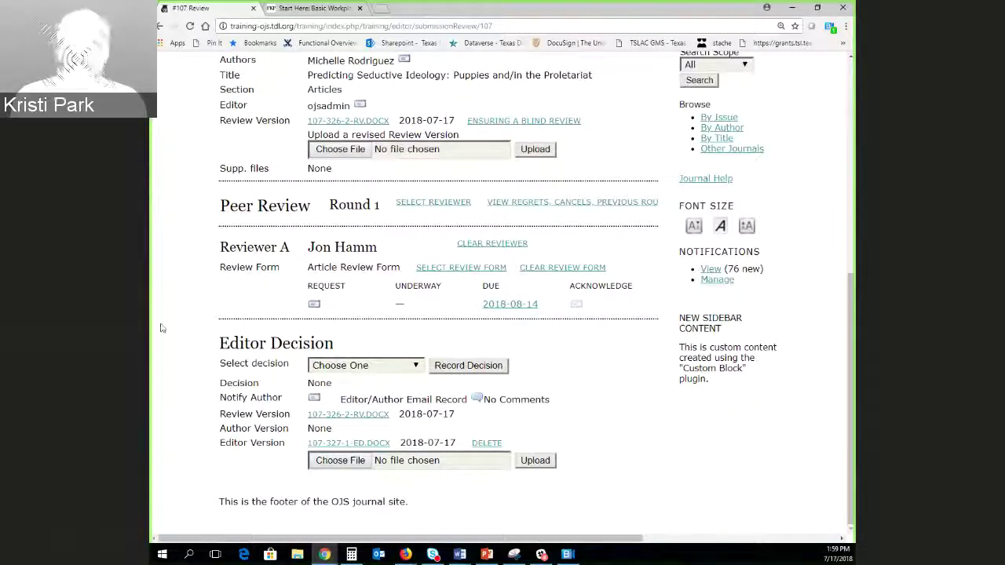
In Reviewer A's review request email, add a period after the due date in the body.
click(313, 306)
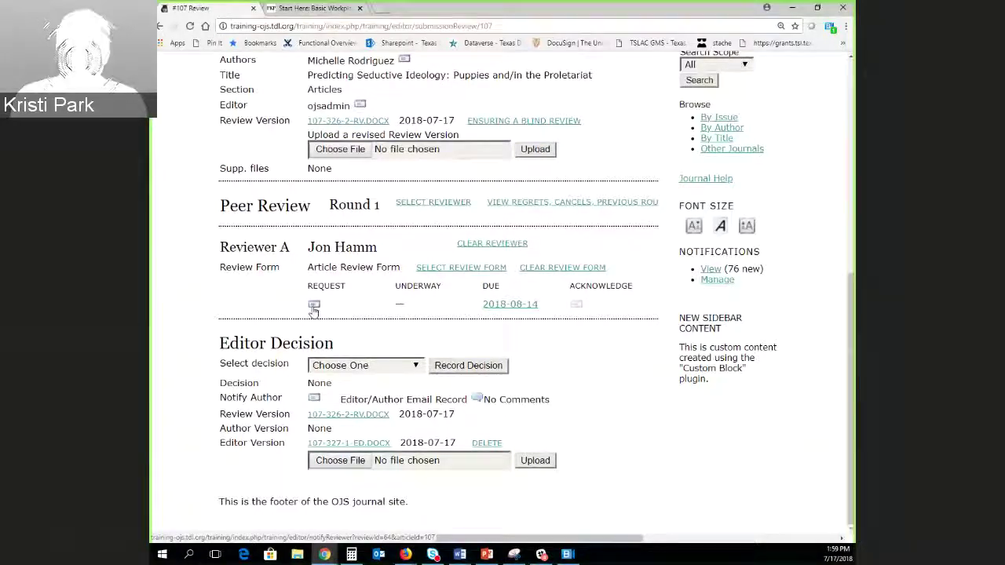
scroll(265, 389, down, 4)
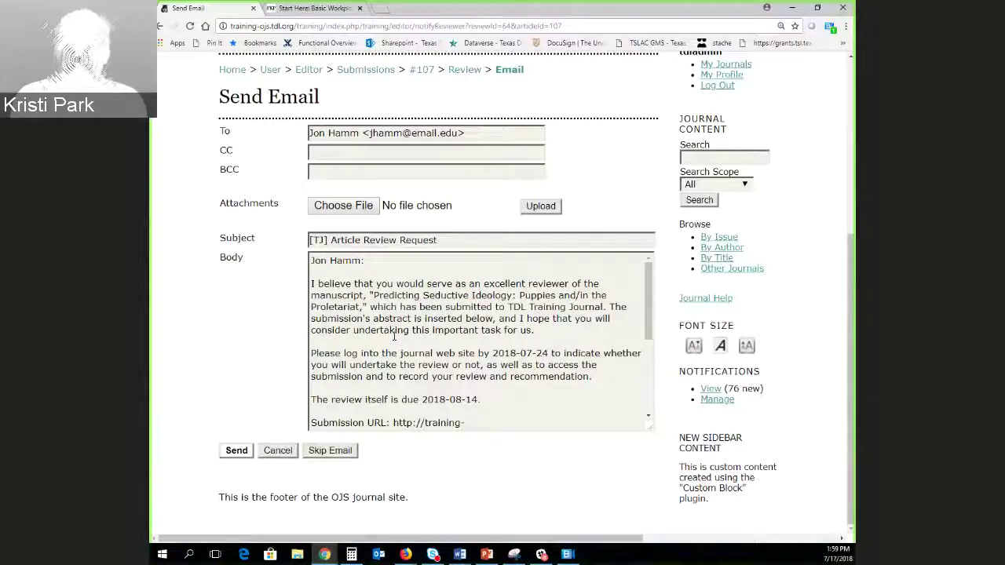
scroll(384, 372, down, 1)
scroll(384, 373, down, 2)
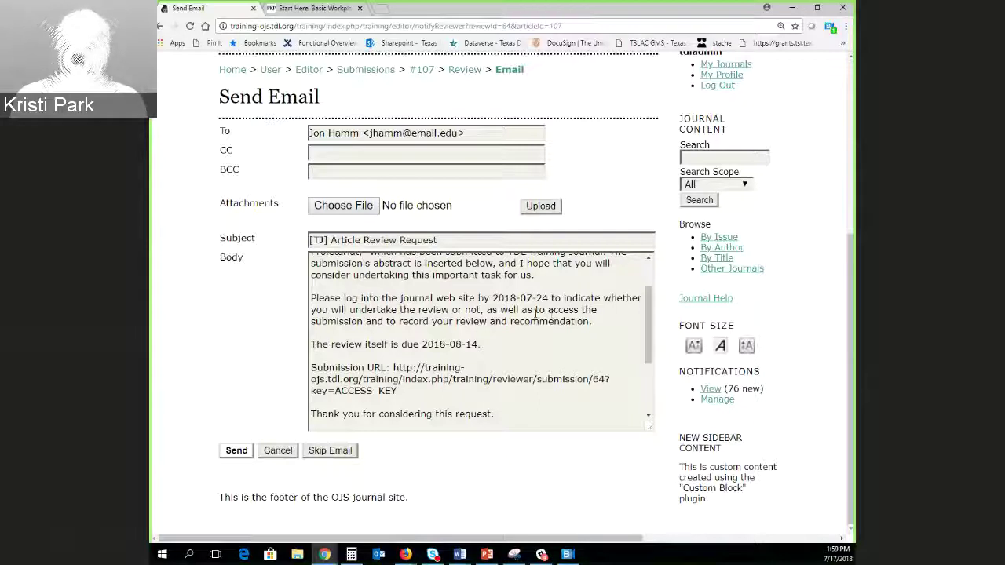
drag(423, 344, 479, 344)
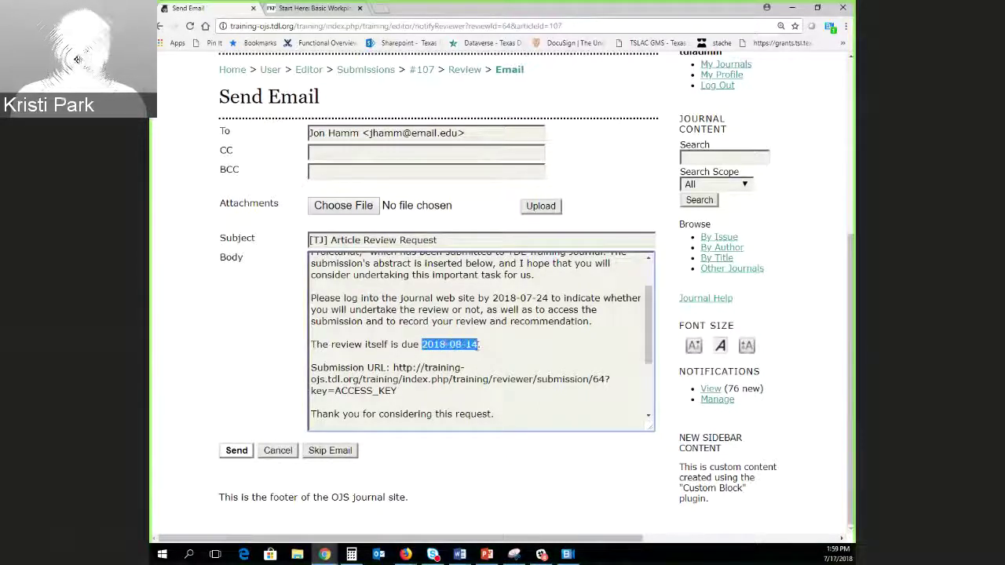
click(527, 346)
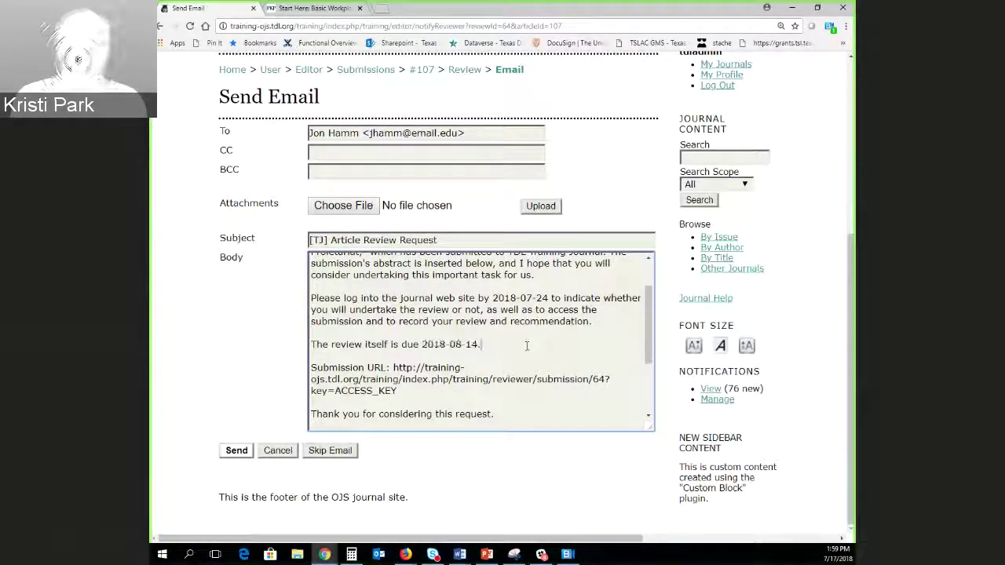
scroll(526, 345, down, 2)
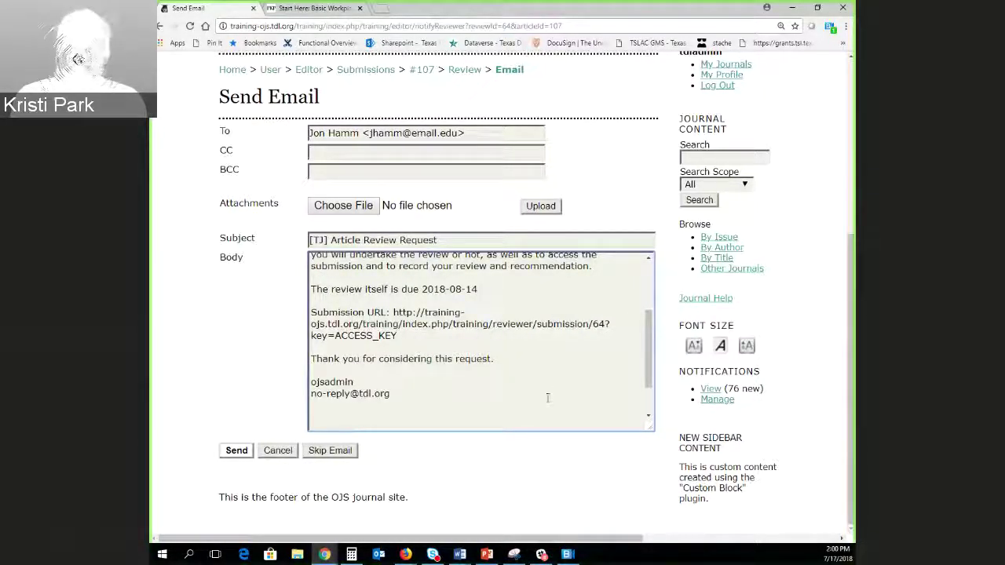
text(.)
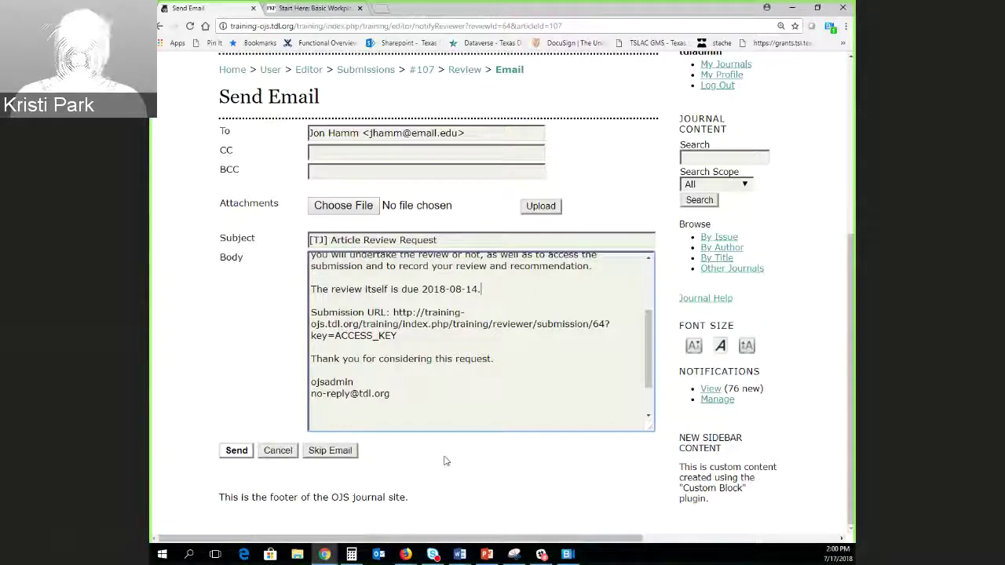
Skip sending the email, recording the review request as made on 2018-07-17.
click(471, 416)
text("Predicting Seductive Ideology: Puppies and/in the Proletariat"  Abstract abstract abstract)
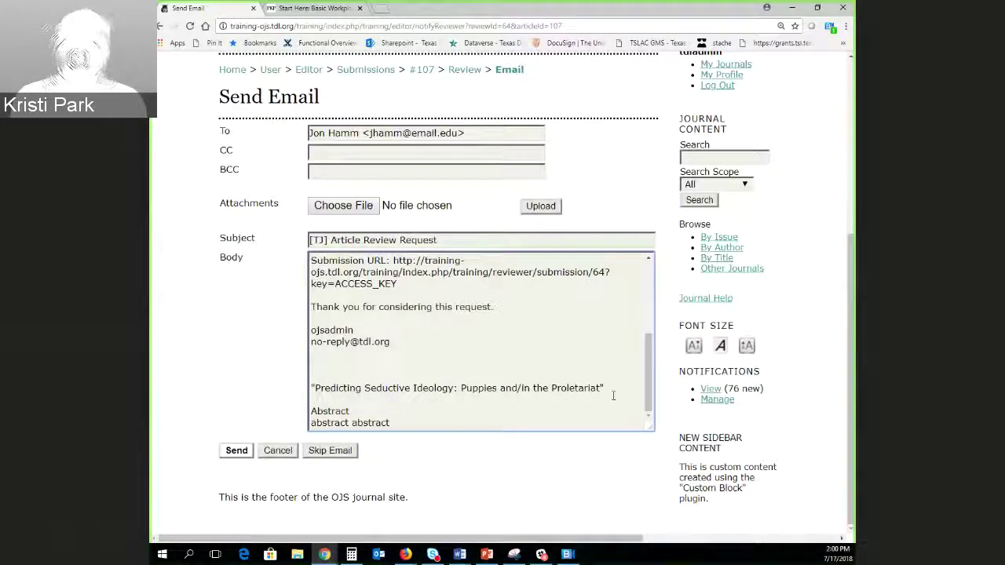
scroll(648, 413, up, 5)
click(330, 450)
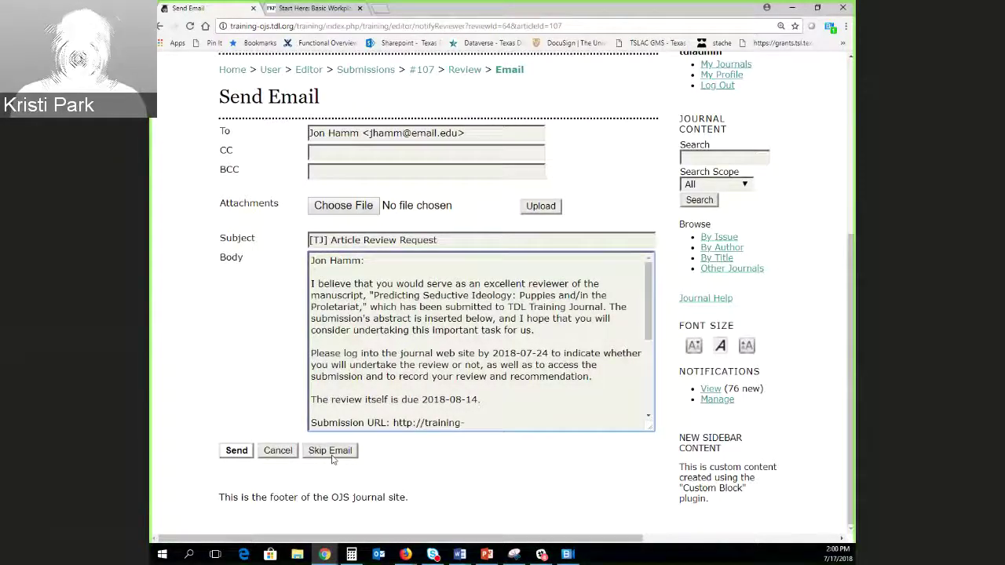
scroll(276, 343, down, 3)
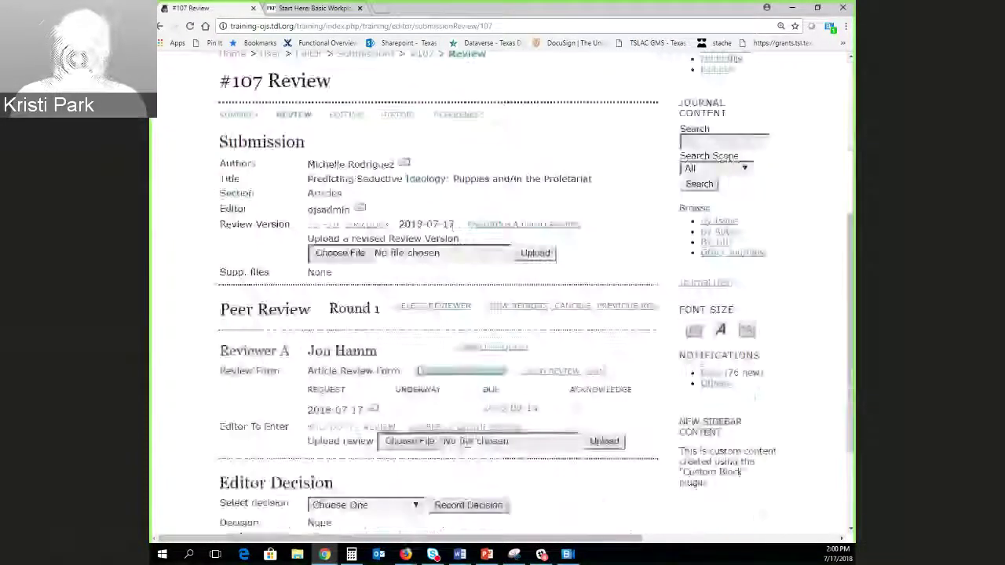
Sign out from the #107 Review page, leaving the Journal of Puppy Studies login page.
drag(269, 271, 223, 288)
click(414, 254)
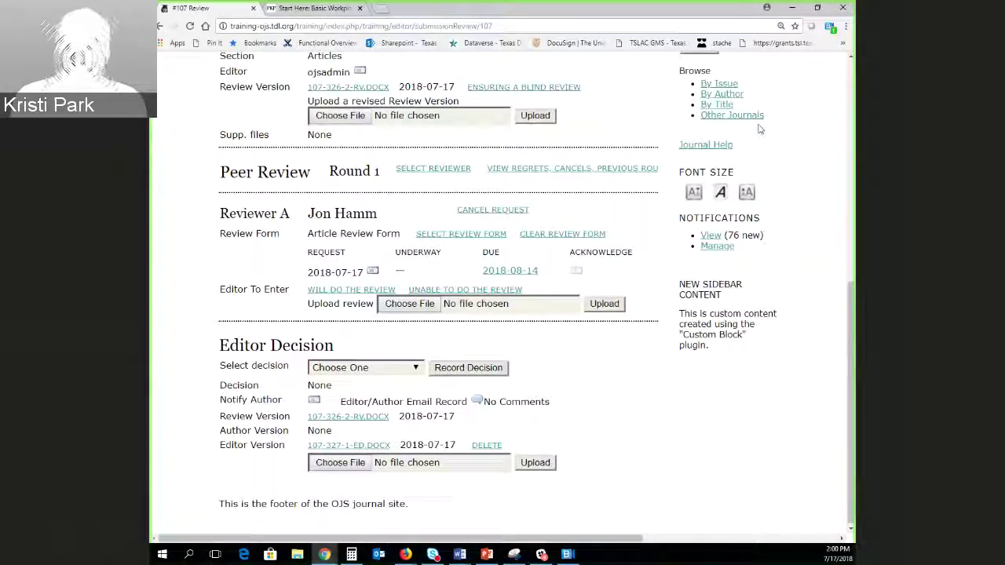
scroll(601, 215, up, 3)
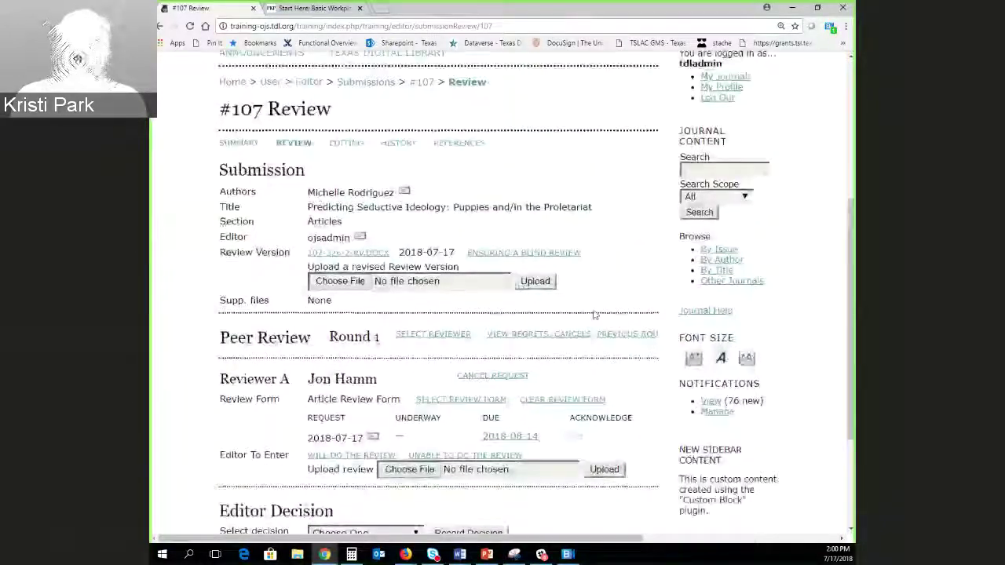
click(721, 259)
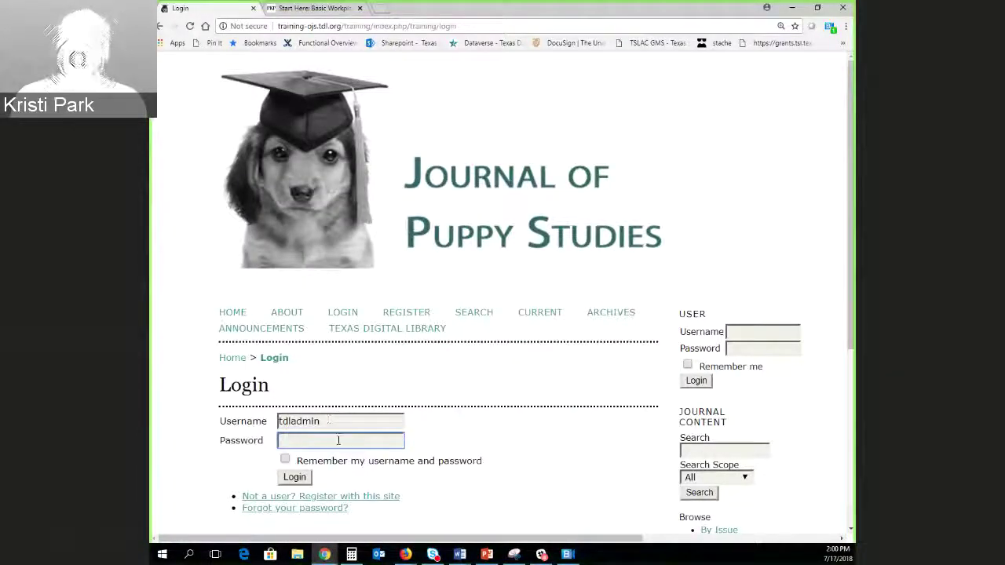
Log in as the administrator using the prefilled username and the account password.
text(••••••••••••)
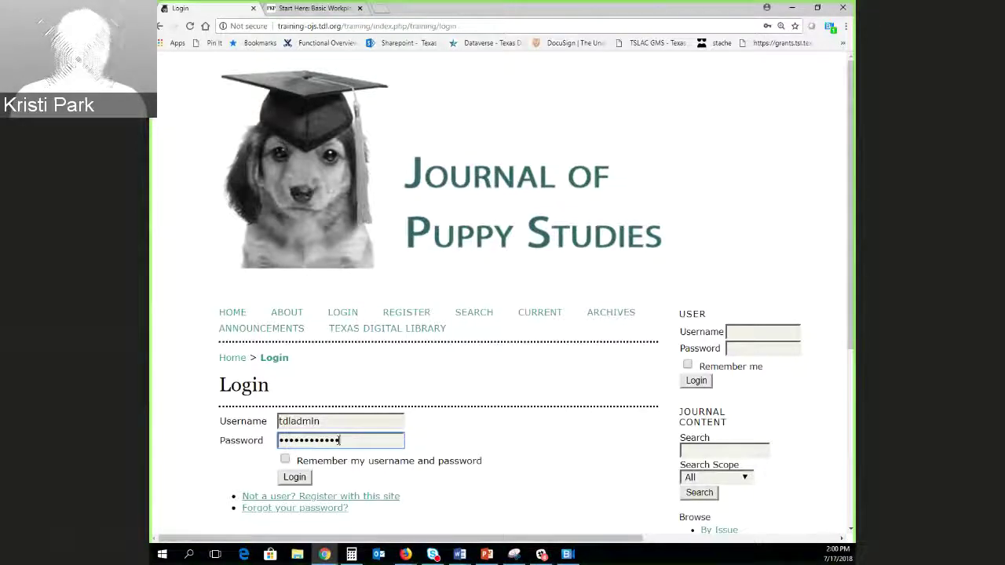
key(Return)
scroll(384, 393, down, 3)
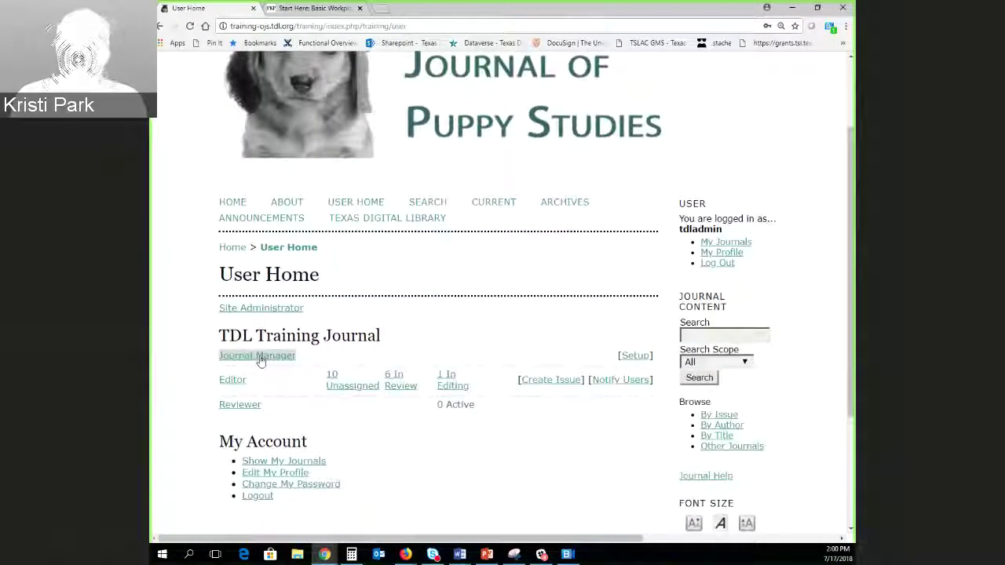
scroll(353, 439, down, 5)
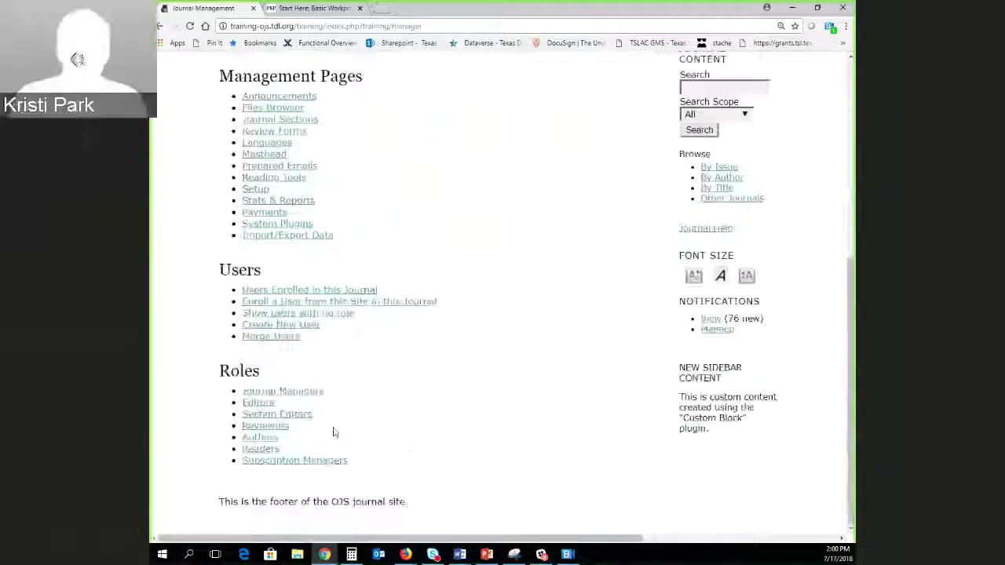
Search the Reviewers list by First Name for the reviewer and log in as them.
click(265, 424)
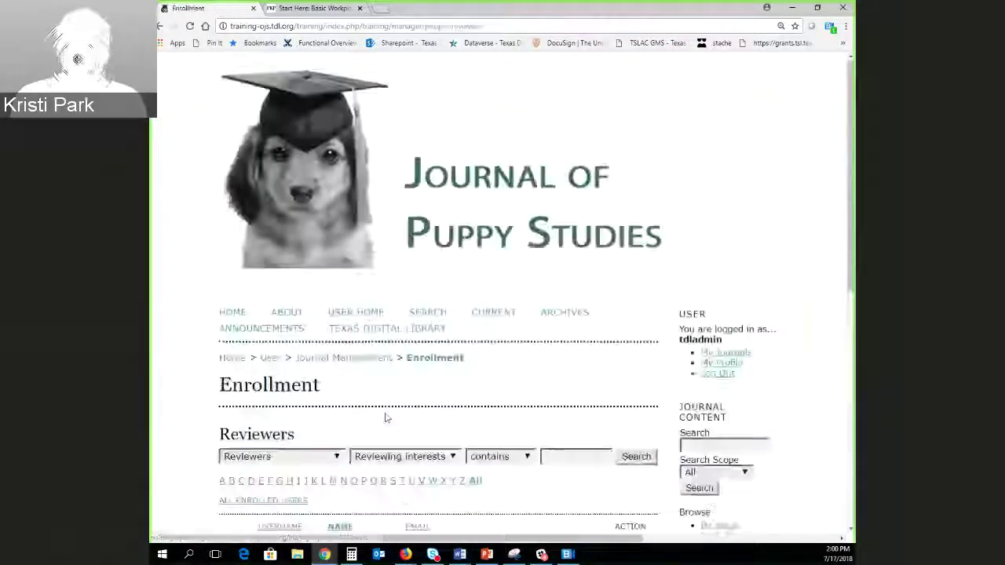
scroll(347, 398, down, 2)
click(402, 291)
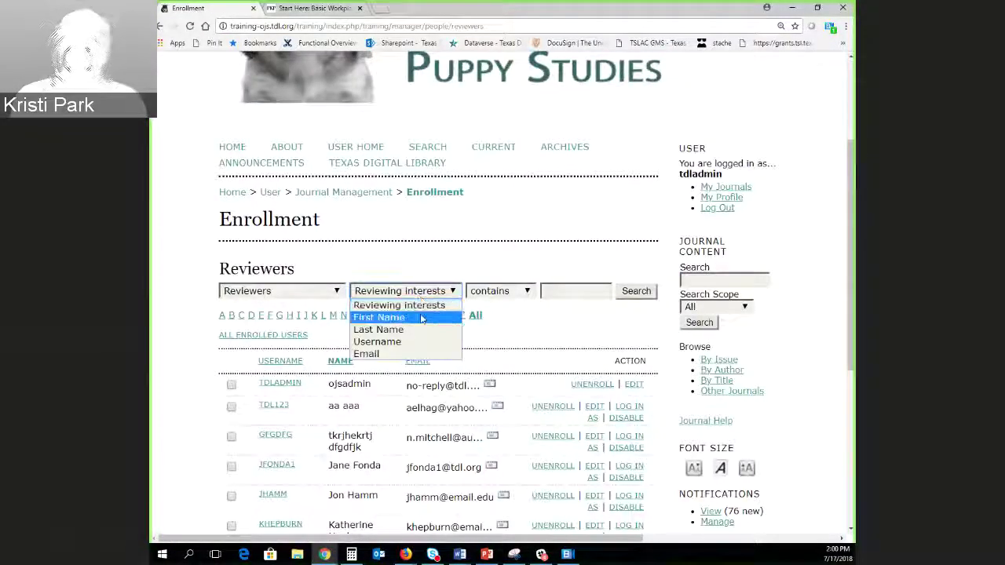
click(421, 317)
click(556, 292)
text(Jon)
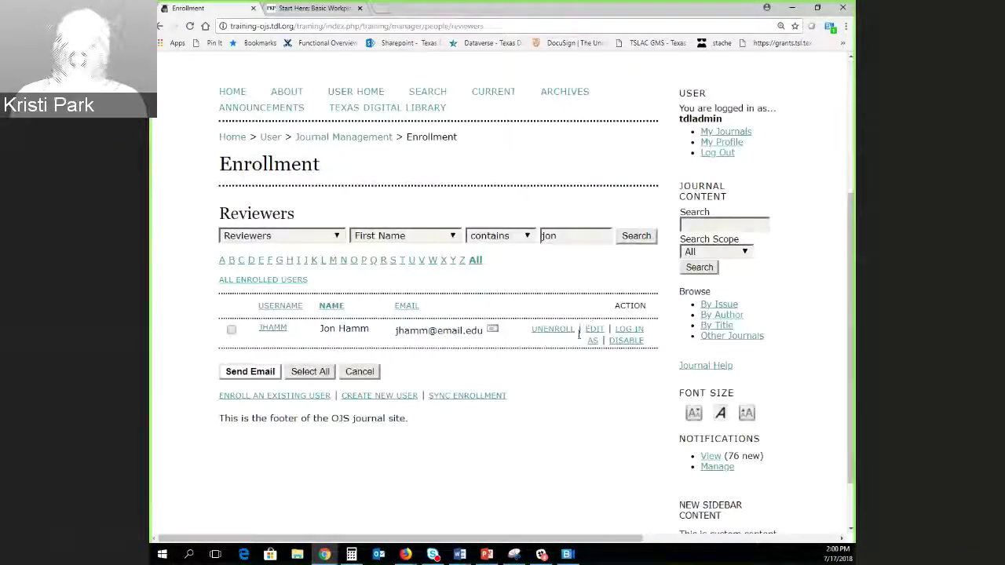
click(635, 330)
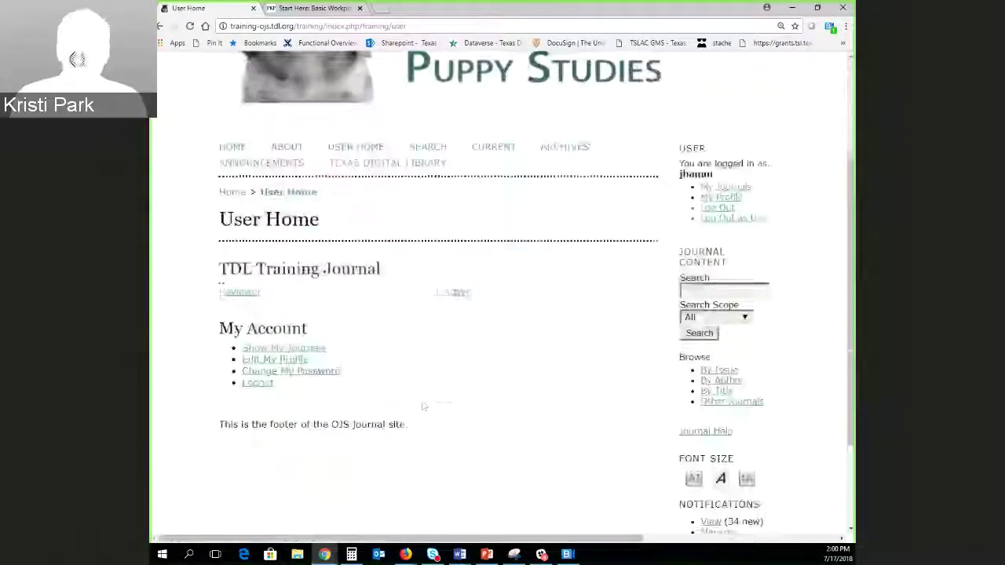
As Reviewer, open #107 'Predicting Seductive Ideology' from Active Submissions and review its Review page.
click(231, 296)
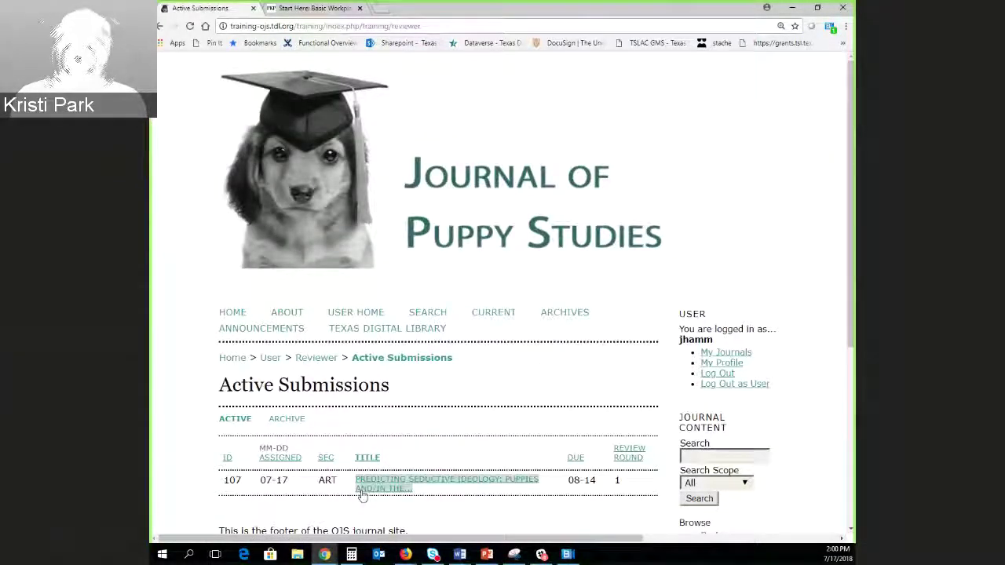
scroll(327, 342, down, 2)
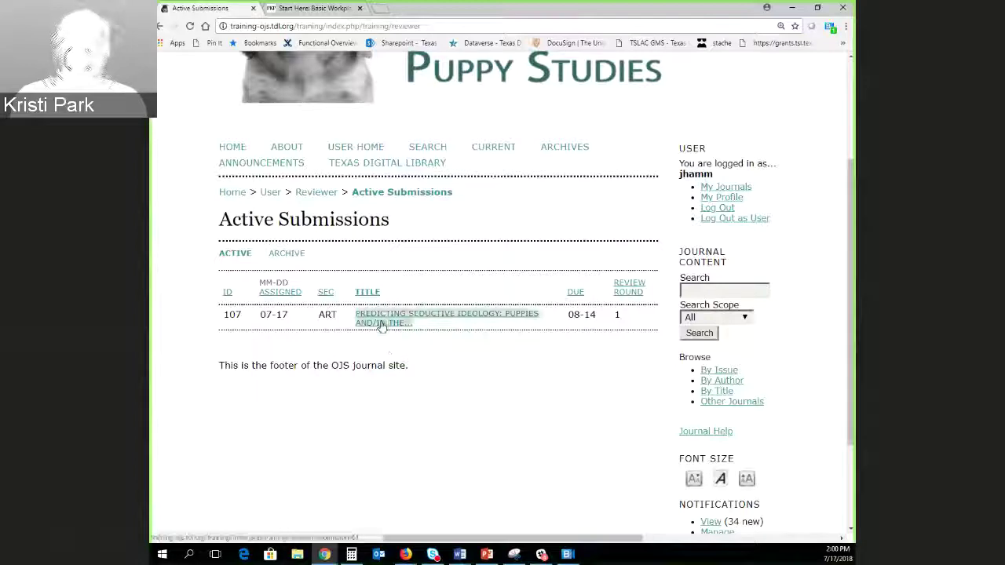
click(439, 318)
scroll(511, 355, down, 2)
scroll(549, 387, down, 3)
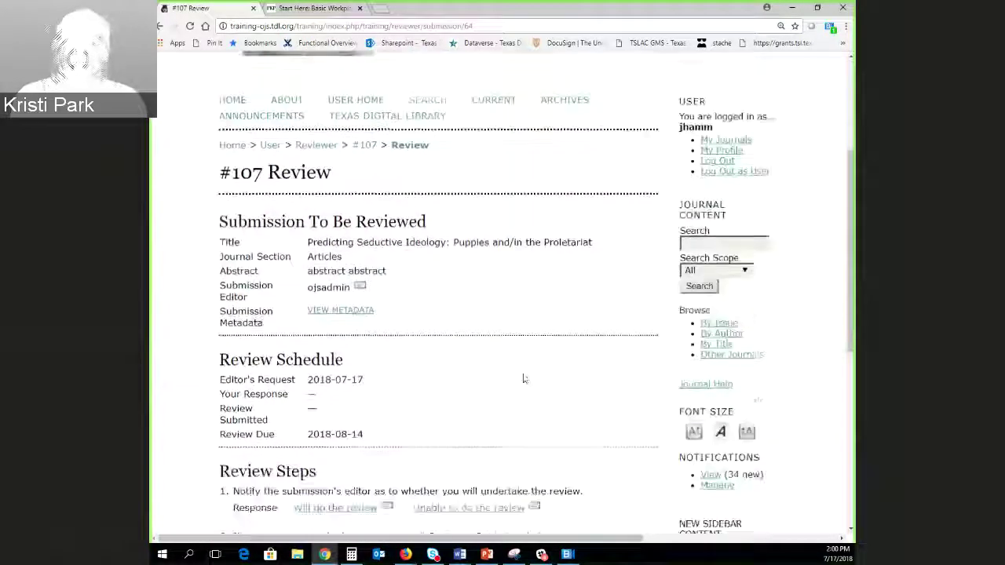
scroll(523, 374, up, 1)
scroll(594, 508, down, 1)
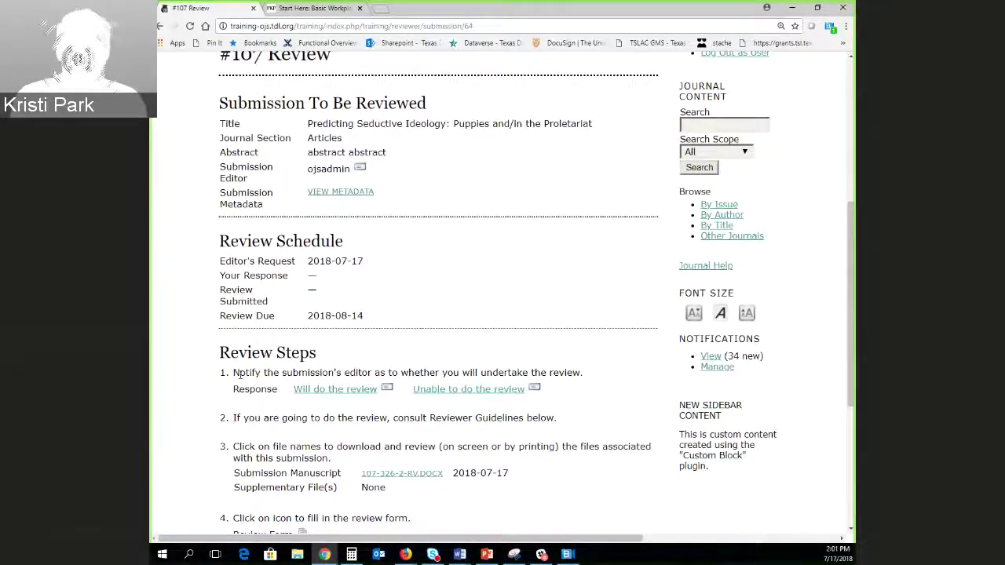
scroll(237, 374, down, 3)
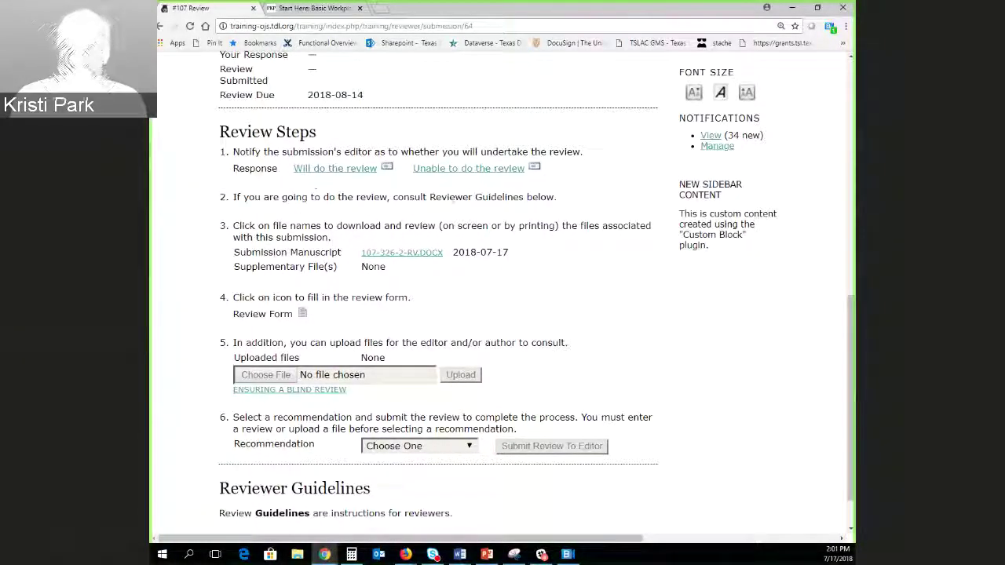
Agree to do the #107 review and skip the acceptance email to the editor.
click(330, 174)
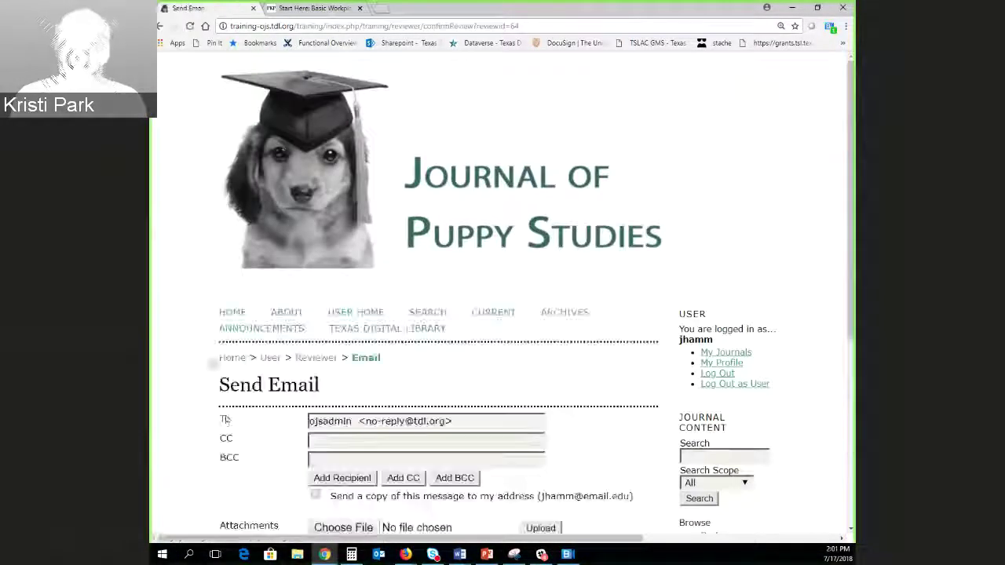
scroll(225, 406, down, 3)
scroll(224, 406, down, 2)
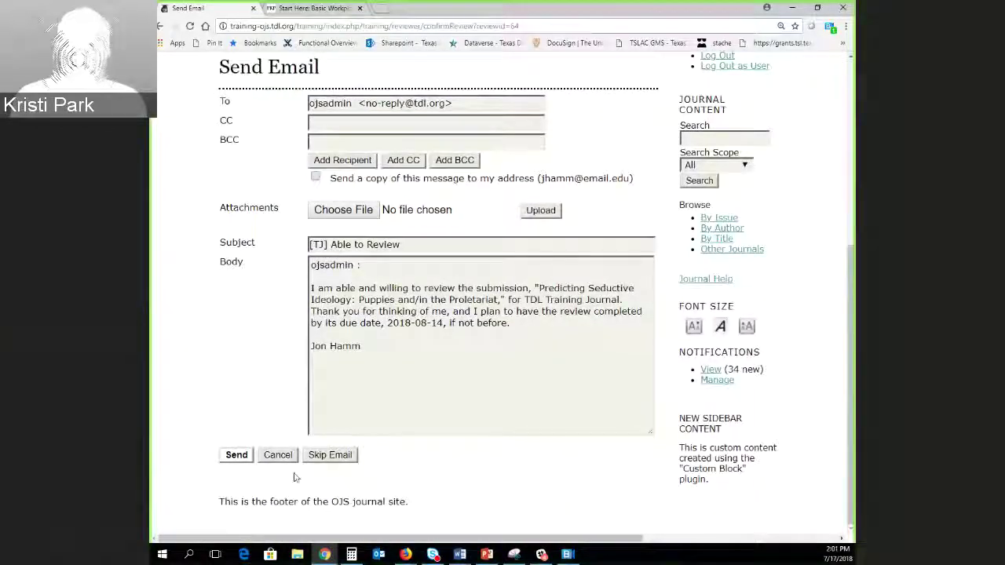
click(330, 456)
scroll(240, 377, down, 3)
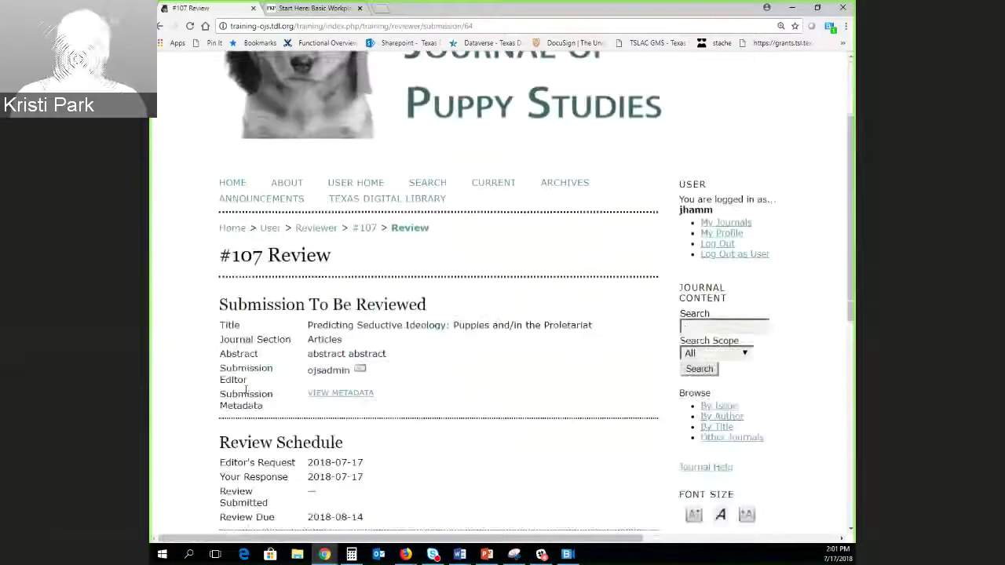
scroll(239, 377, down, 3)
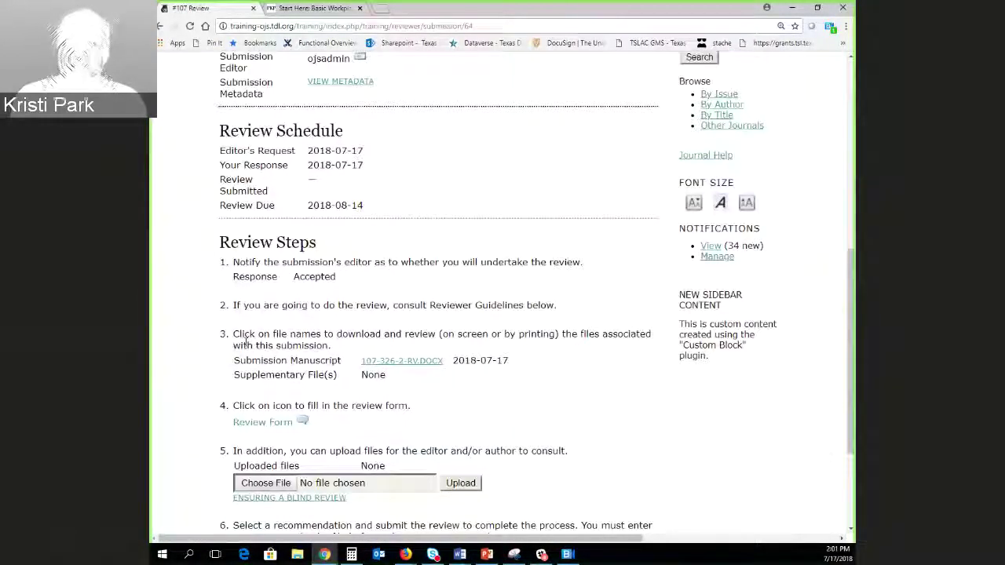
scroll(210, 128, down, 2)
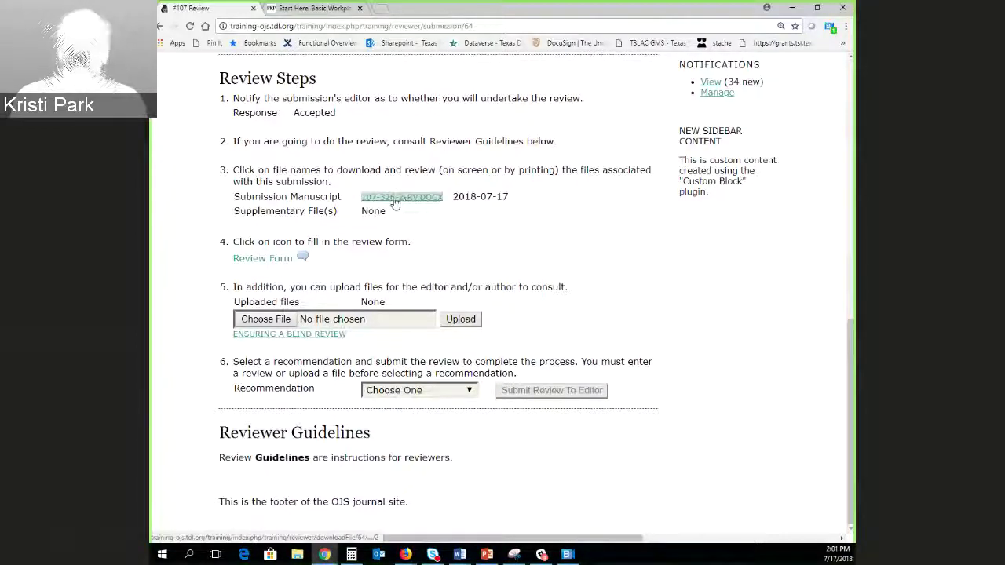
Open the Article Review Form from review step 4 and choose the 'Great!' rating.
click(262, 262)
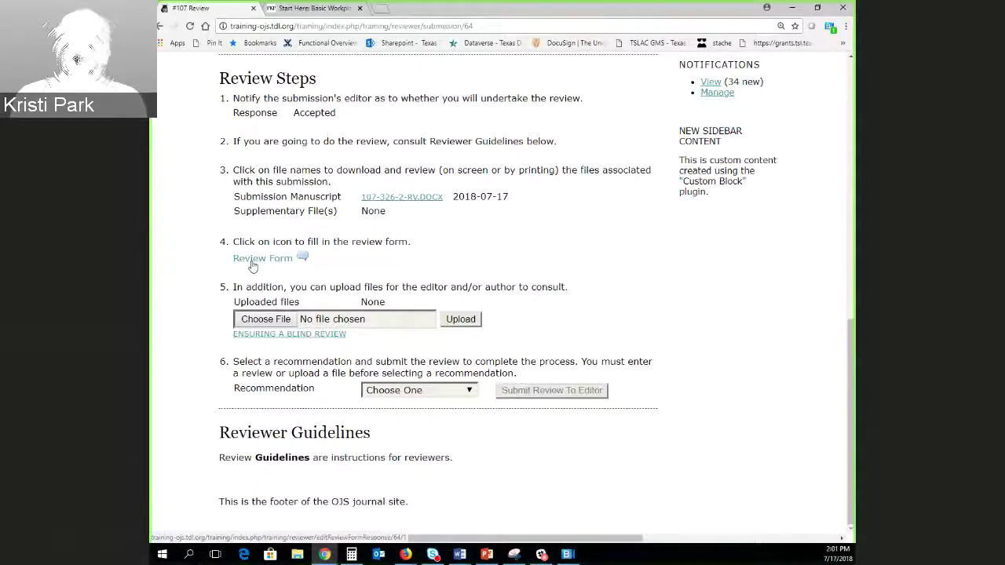
scroll(460, 380, down, 5)
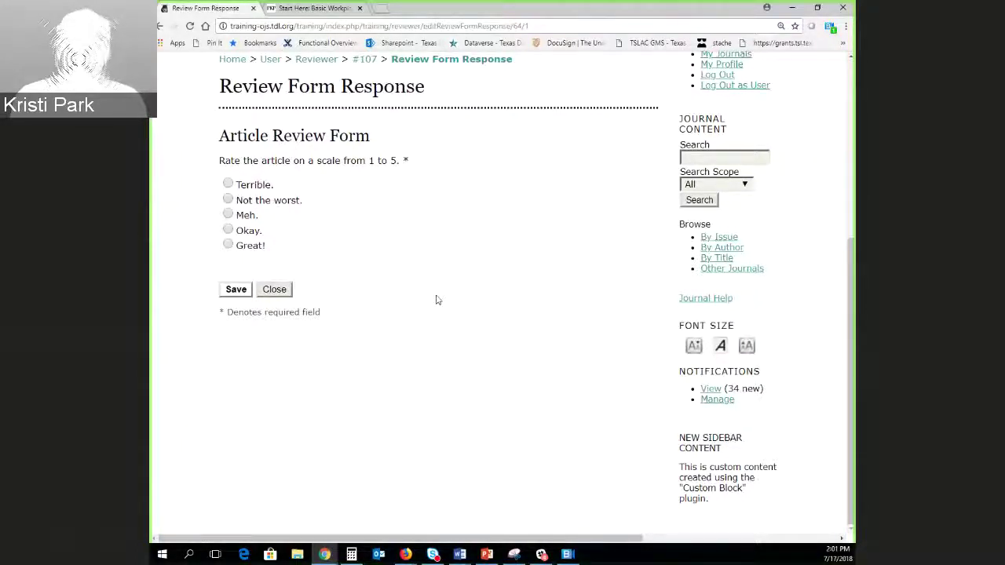
click(228, 245)
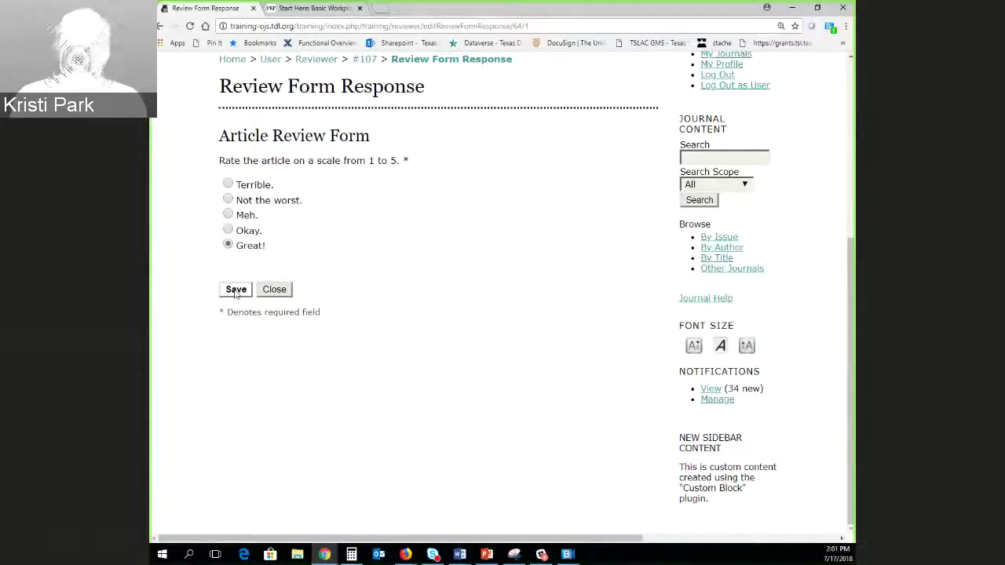
Save the Great! rating on the Article Review Form.
click(235, 290)
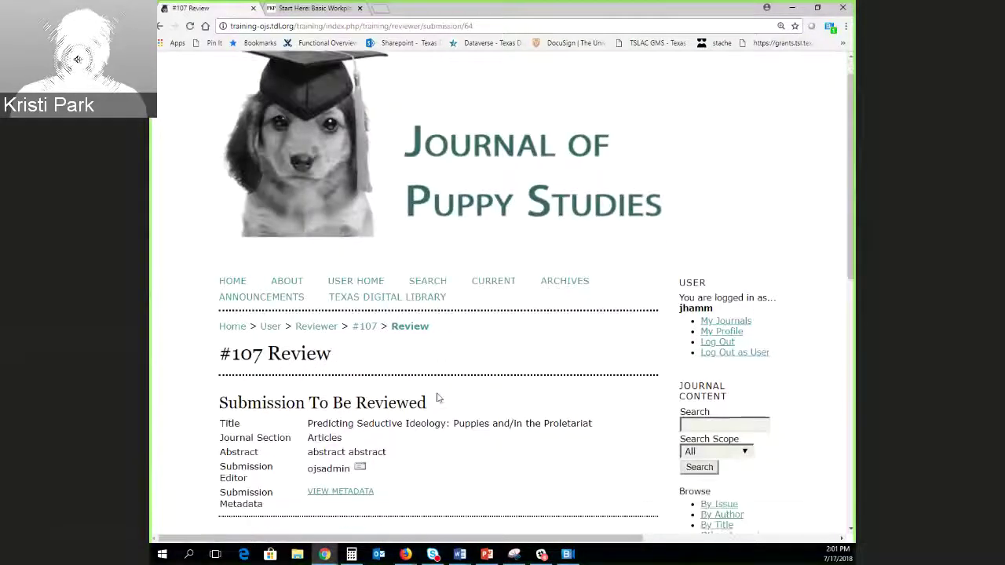
scroll(438, 397, down, 3)
scroll(438, 397, down, 2)
scroll(248, 336, down, 3)
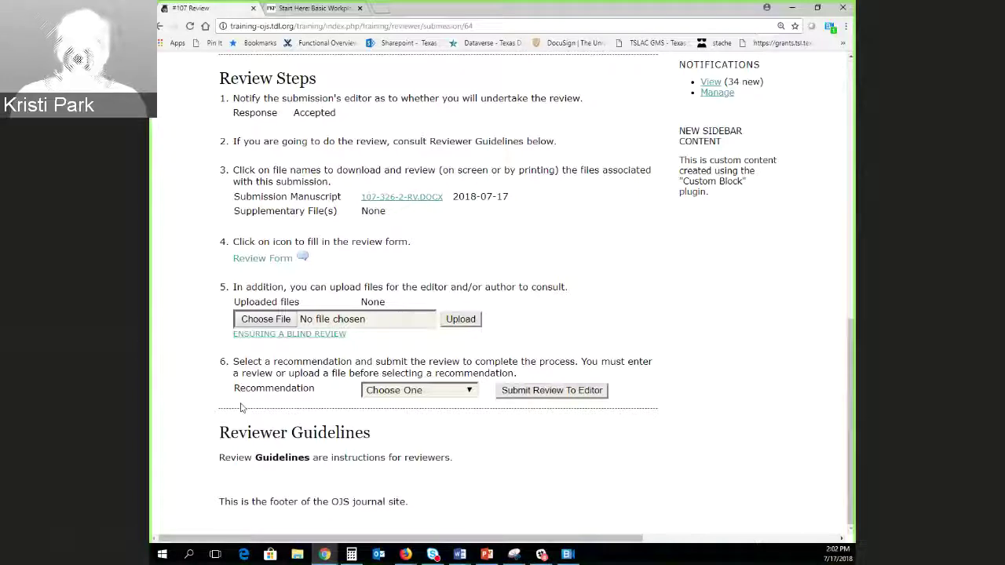
Submit an Accept Submission recommendation to the editor, confirming it and skipping the email.
click(460, 391)
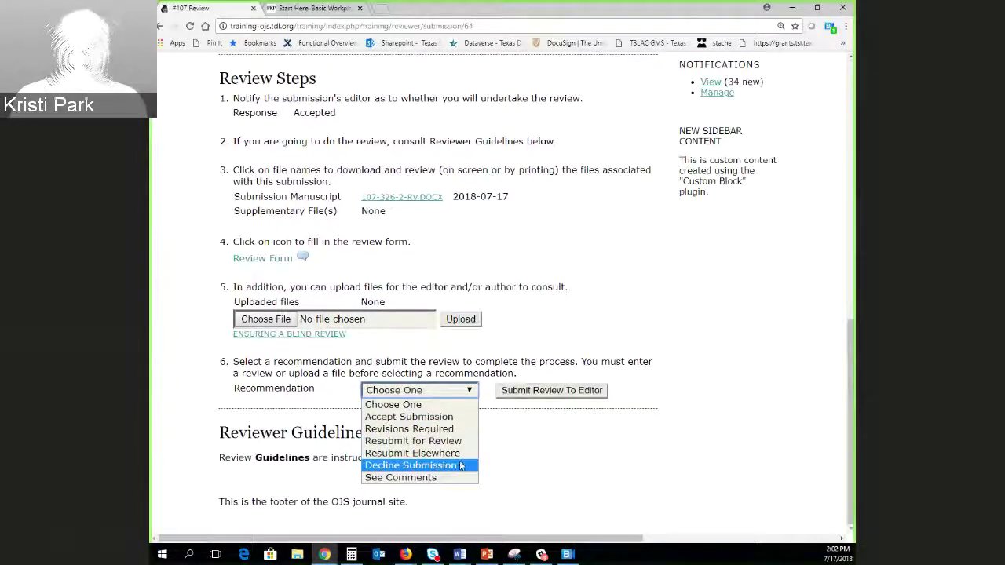
click(450, 417)
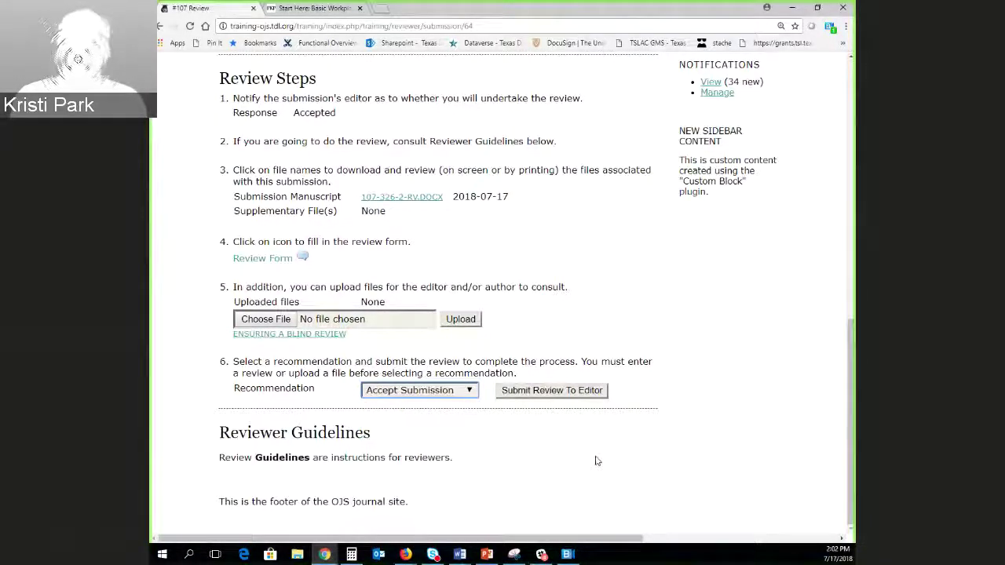
click(539, 397)
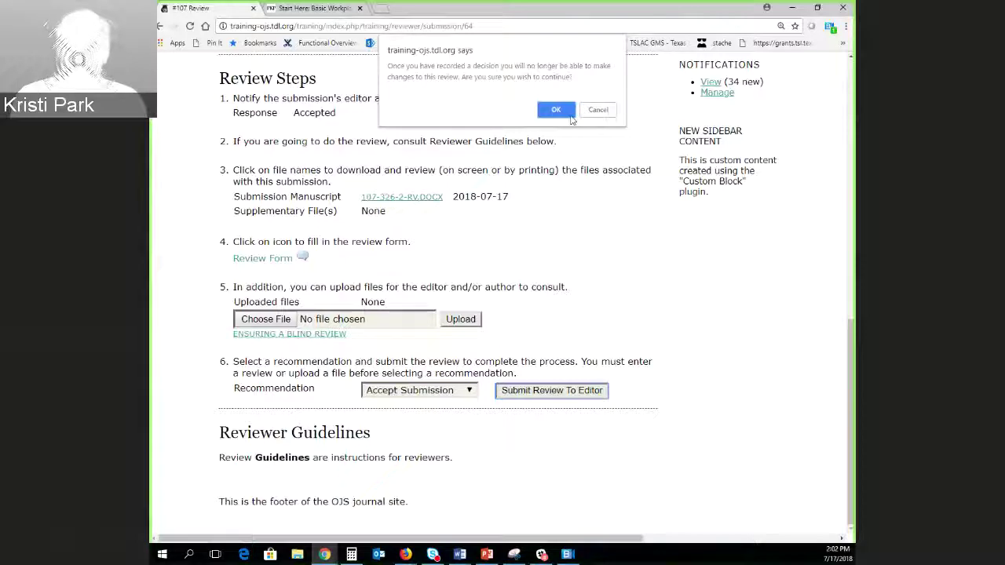
click(554, 111)
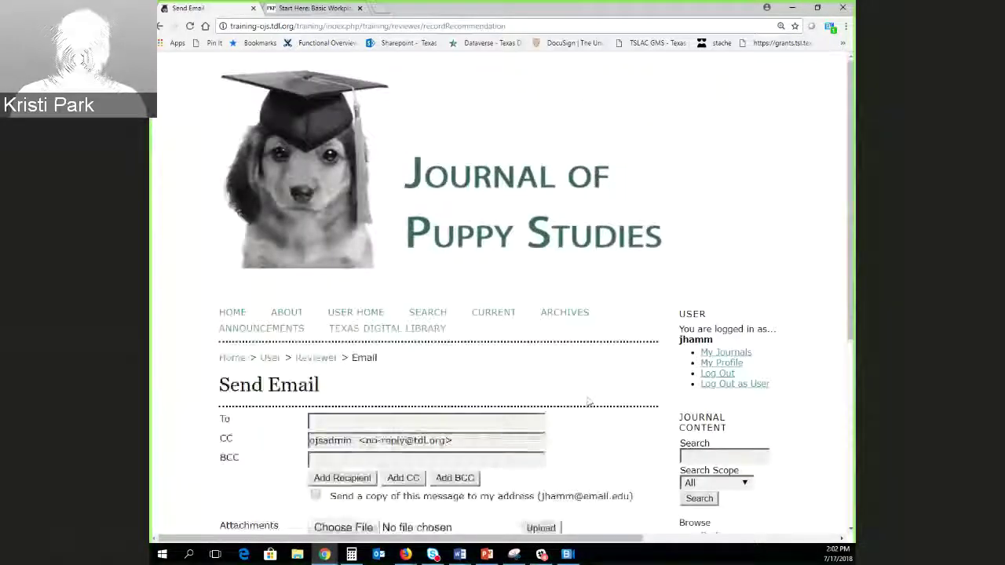
scroll(275, 404, down, 4)
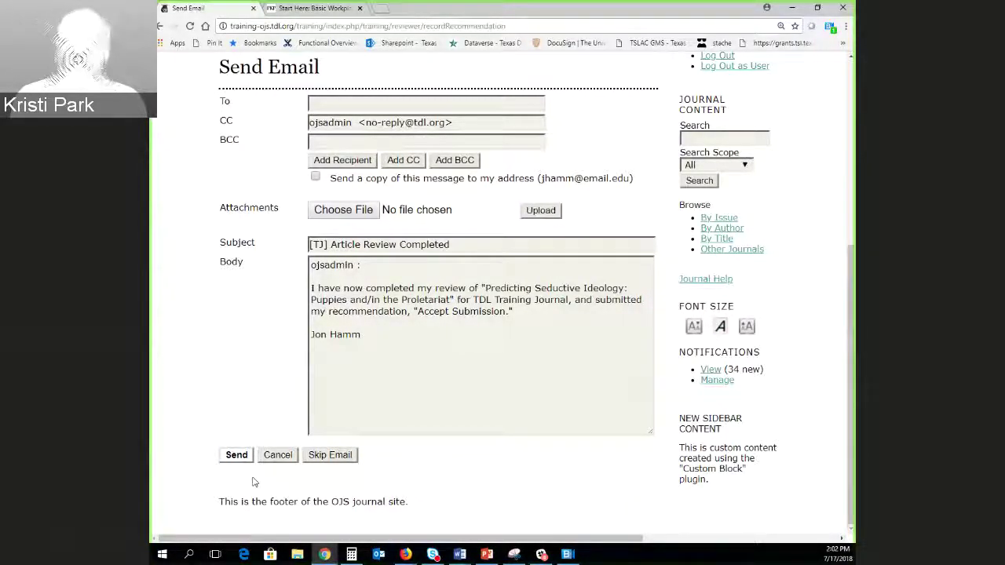
click(331, 456)
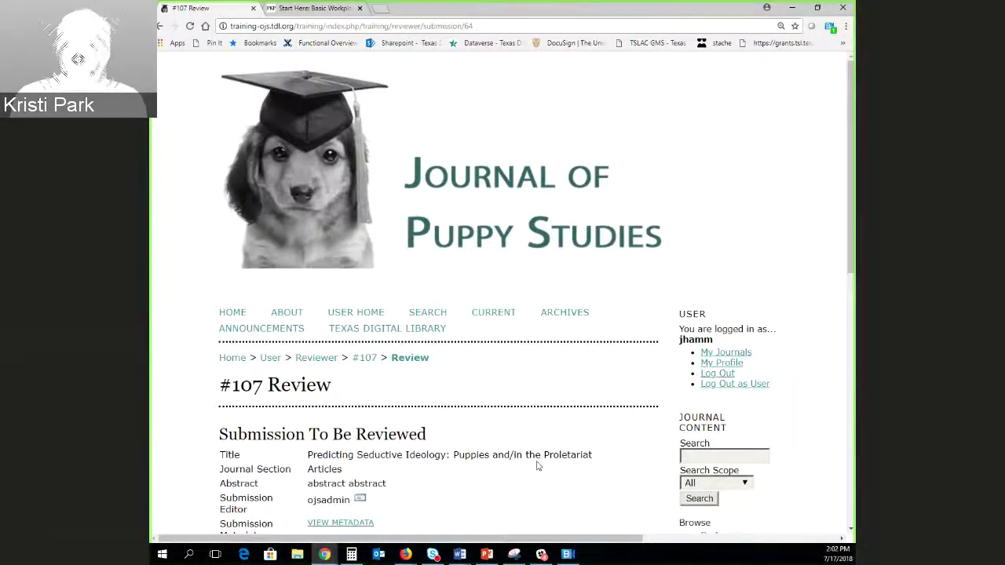
As Editor, open the '6 In Review' list and select the Predicting Seductive Ideology submission.
scroll(538, 463, down, 3)
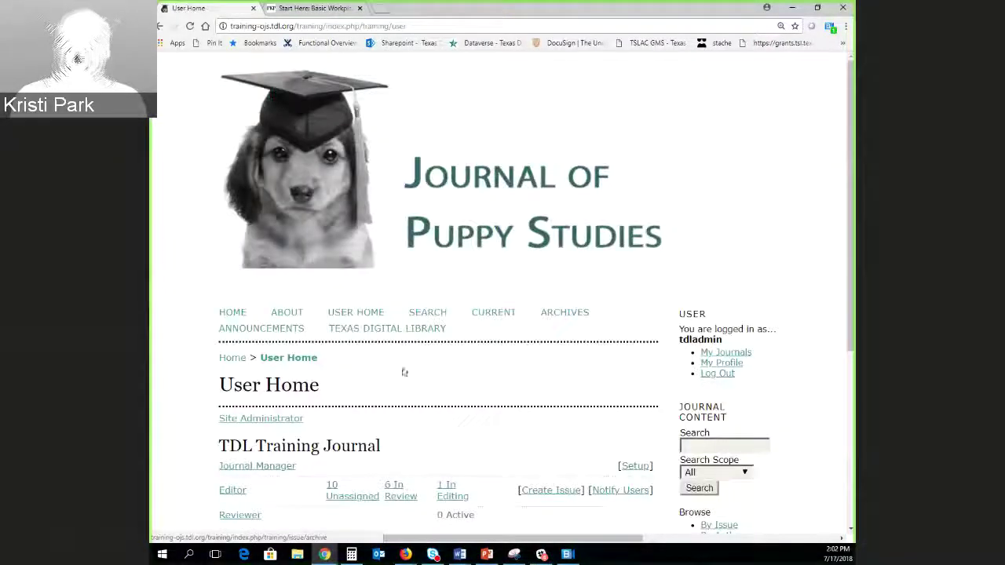
scroll(382, 449, down, 1)
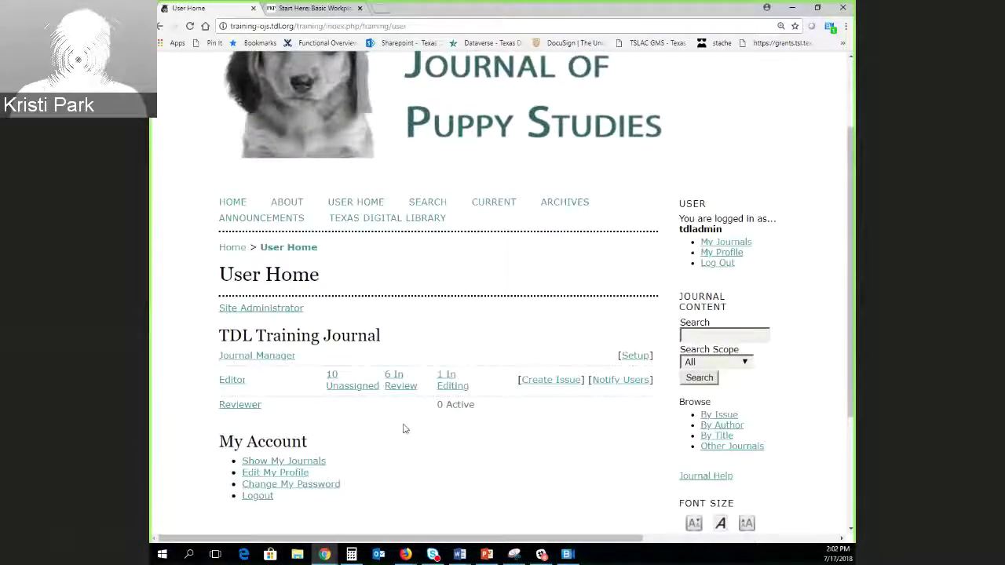
click(396, 383)
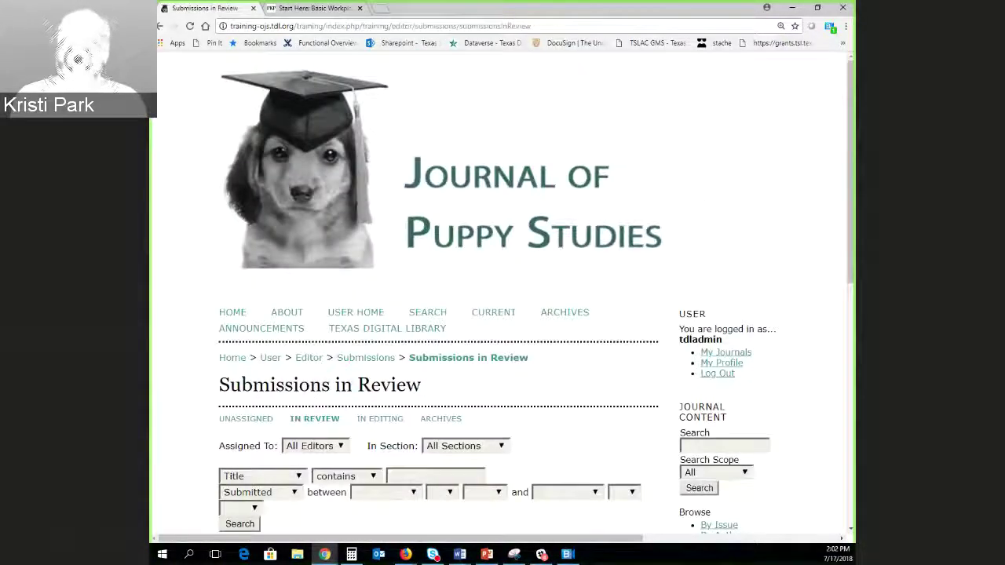
scroll(252, 352, down, 3)
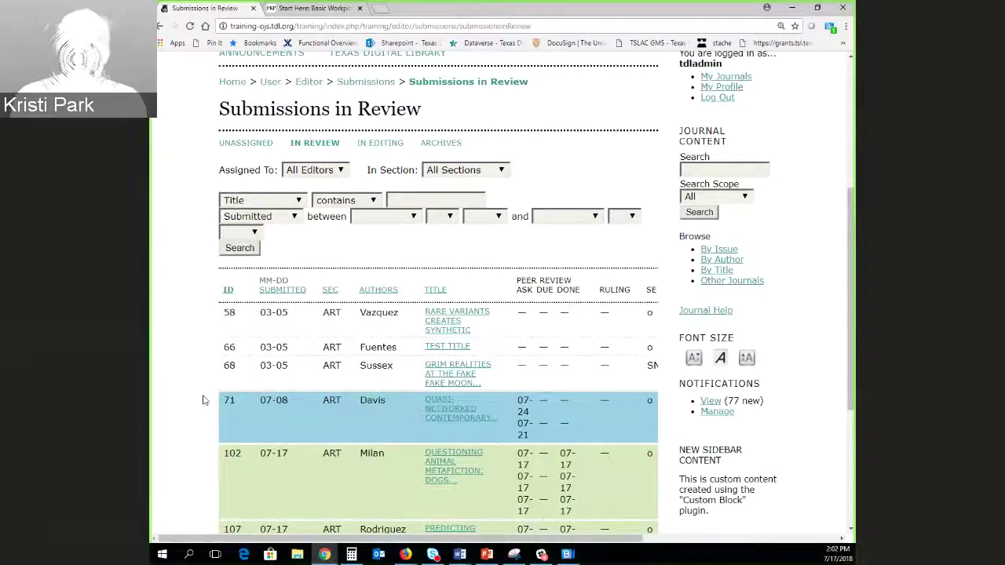
scroll(204, 399, down, 2)
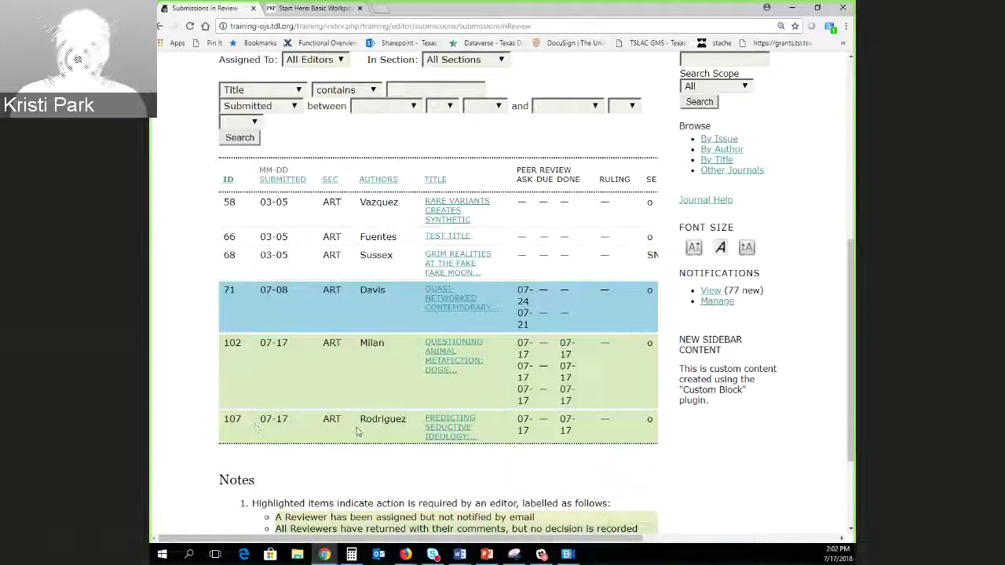
scroll(357, 431, down, 2)
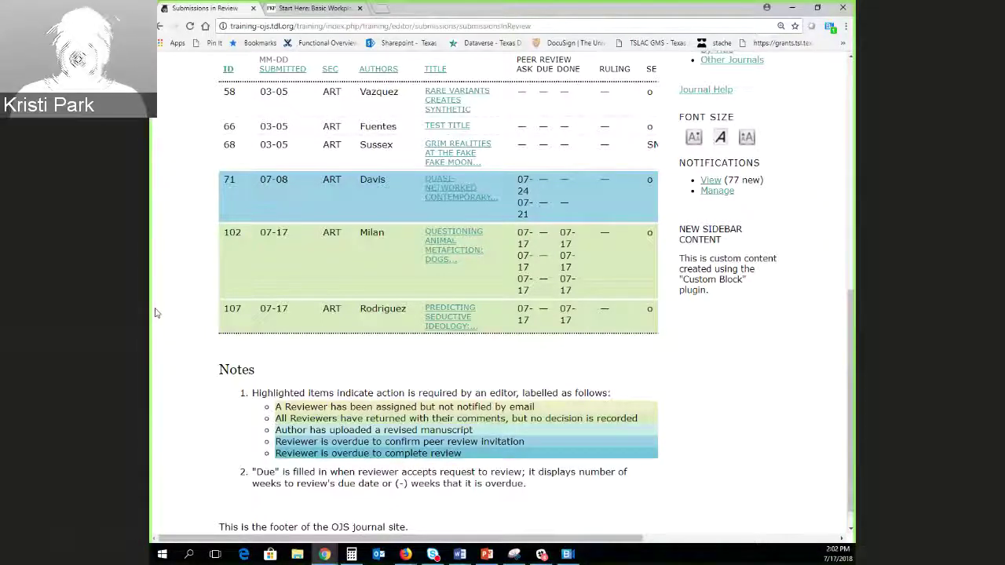
click(449, 321)
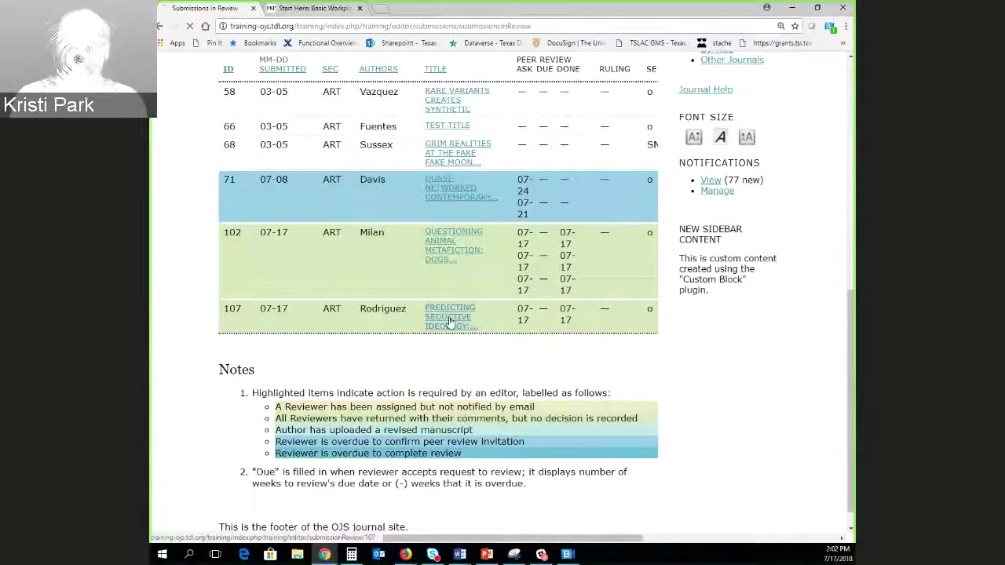
scroll(199, 363, down, 4)
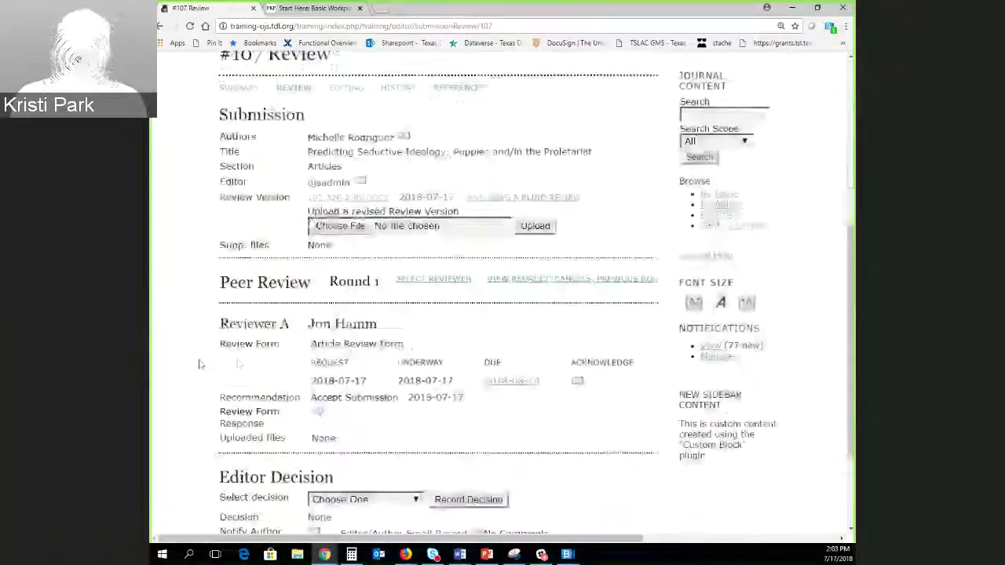
scroll(198, 364, down, 2)
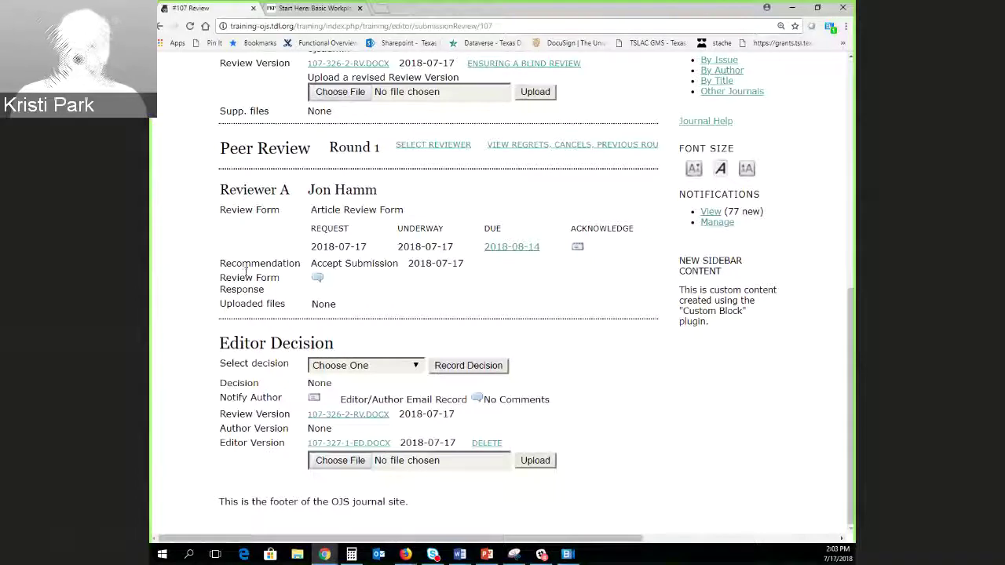
drag(221, 263, 452, 267)
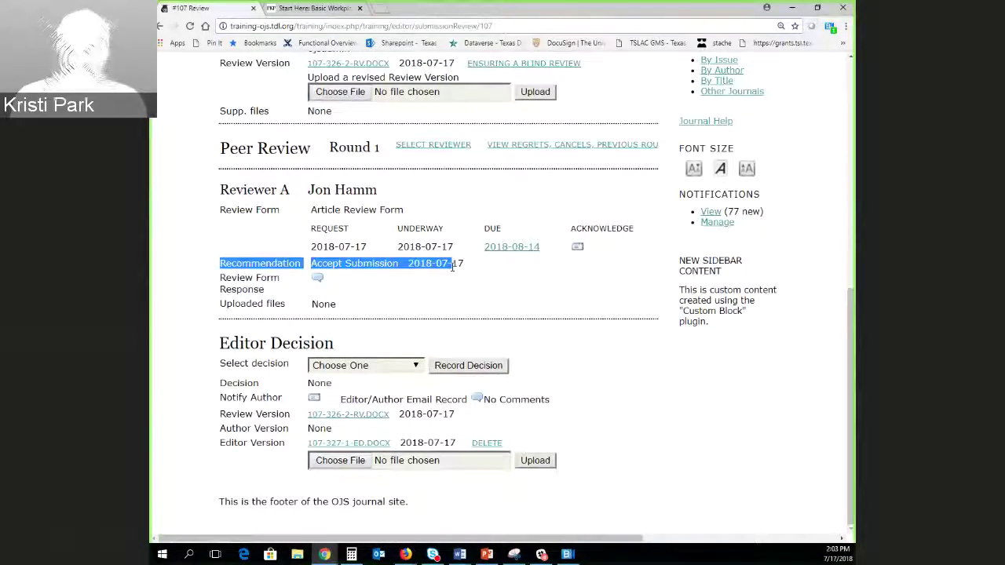
click(316, 280)
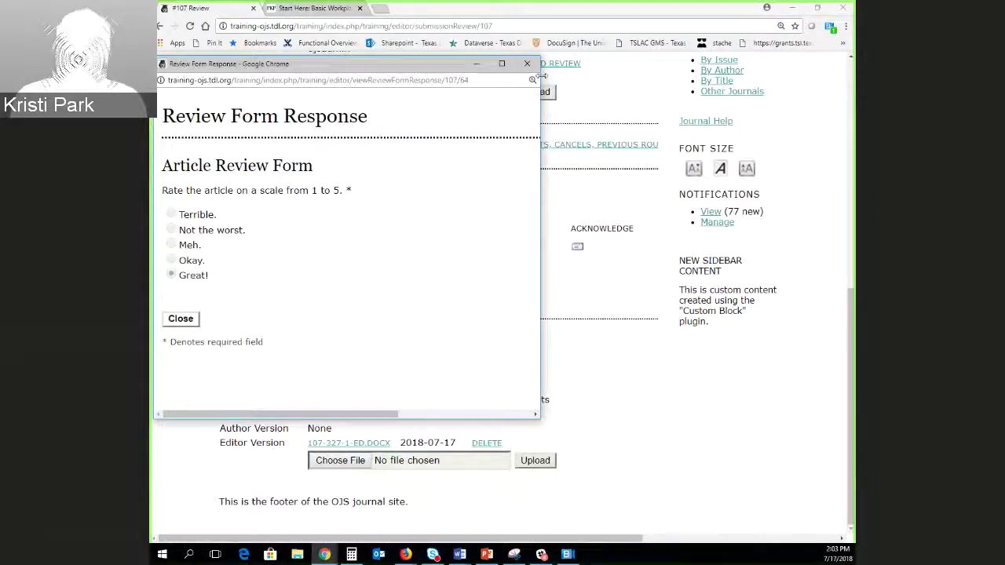
click(527, 63)
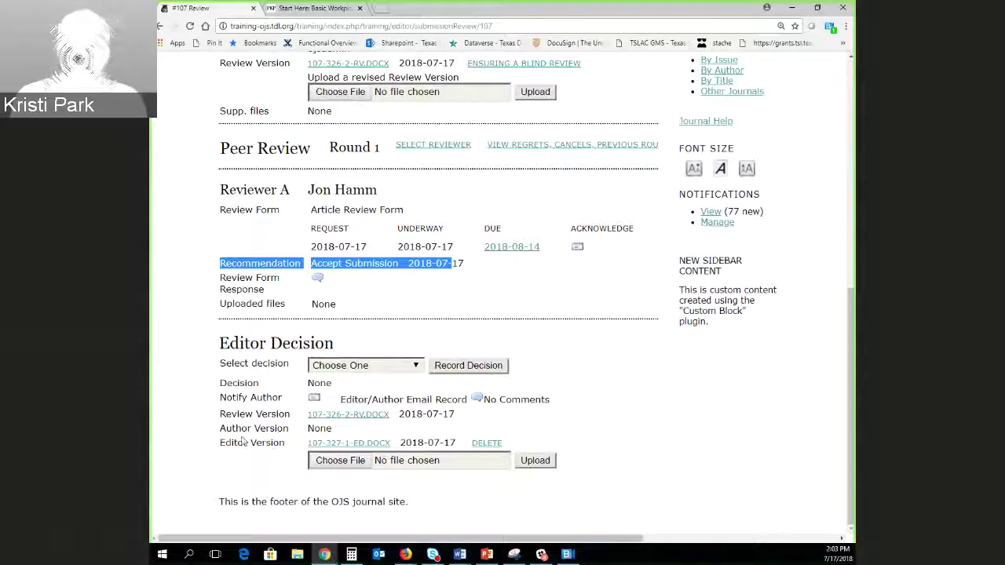
click(248, 358)
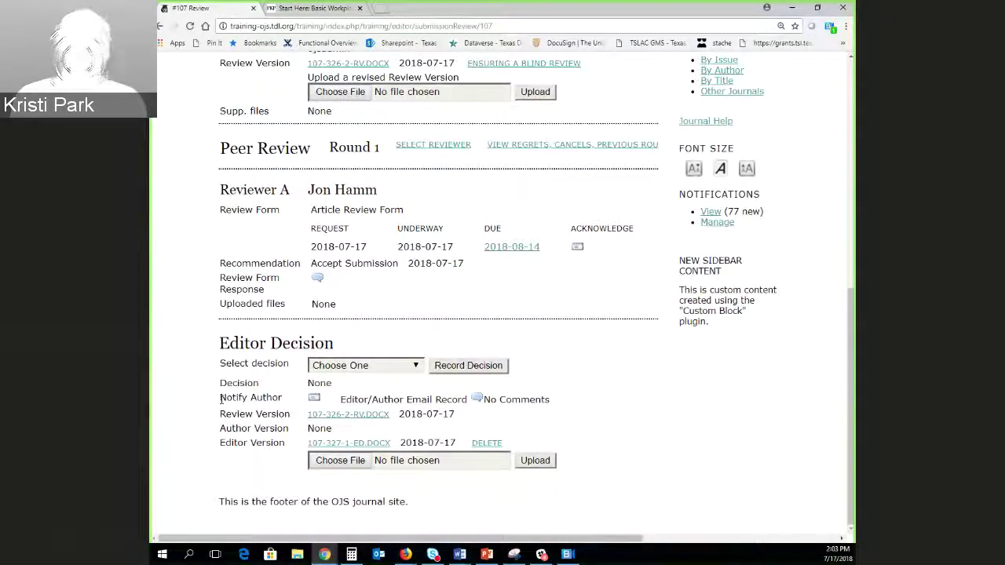
scroll(522, 394, up, 5)
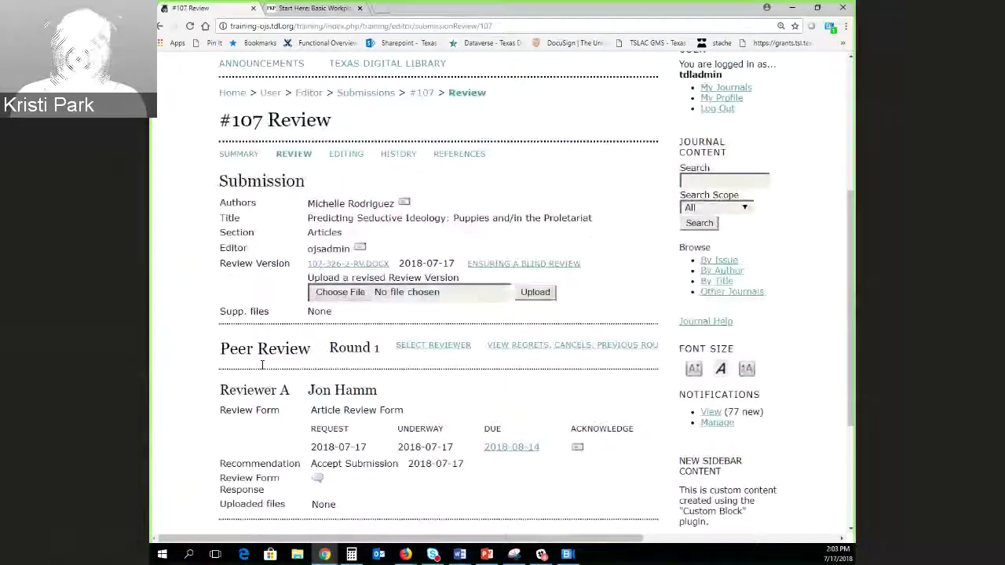
scroll(522, 394, down, 5)
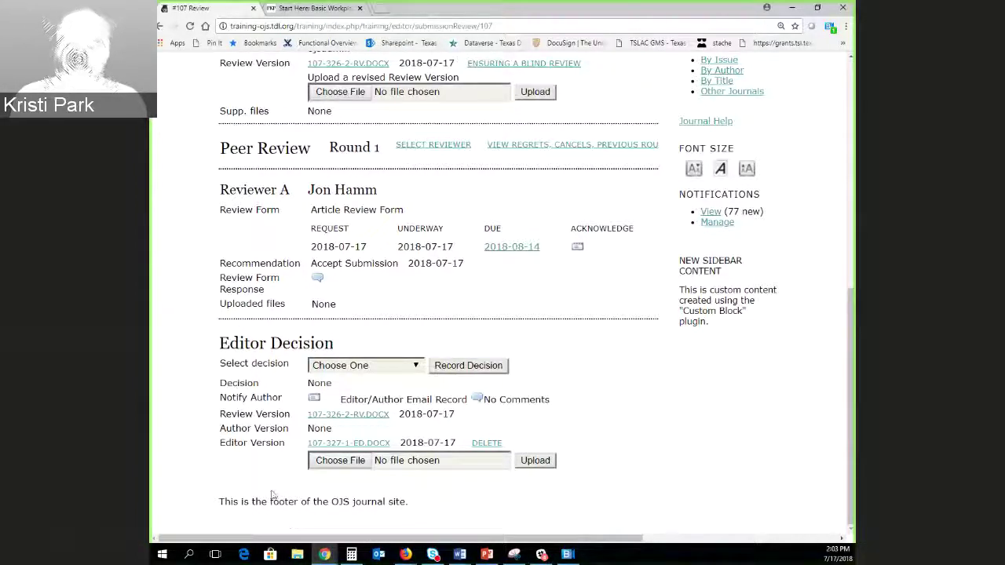
Select Accept Submission in Editor Decision, record it, and confirm with OK.
click(381, 367)
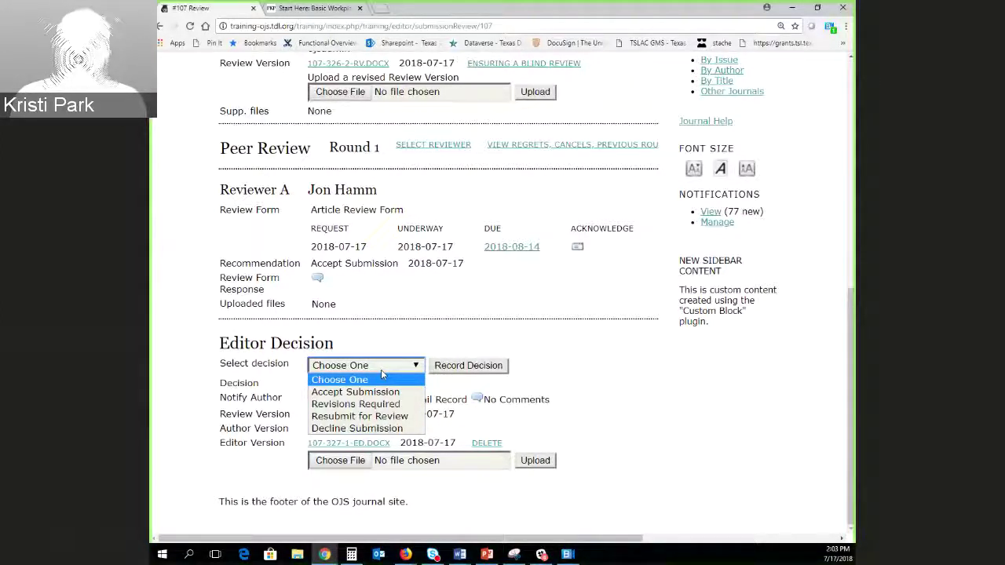
click(355, 391)
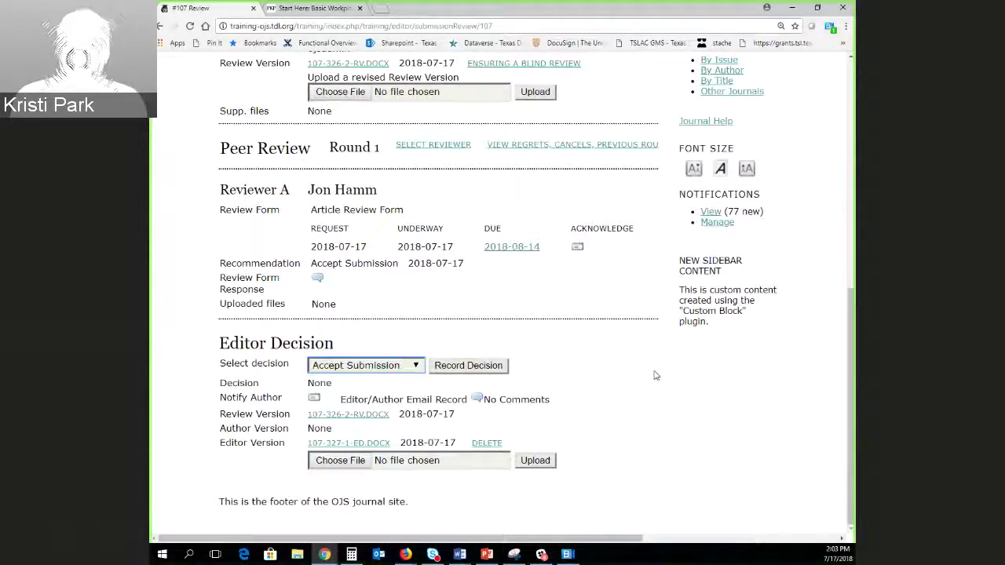
click(488, 366)
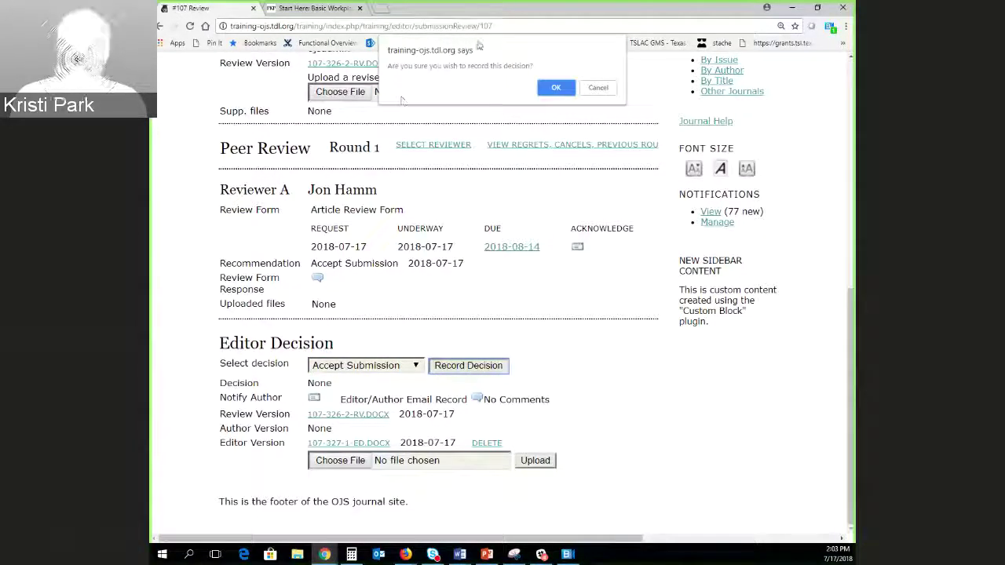
click(550, 88)
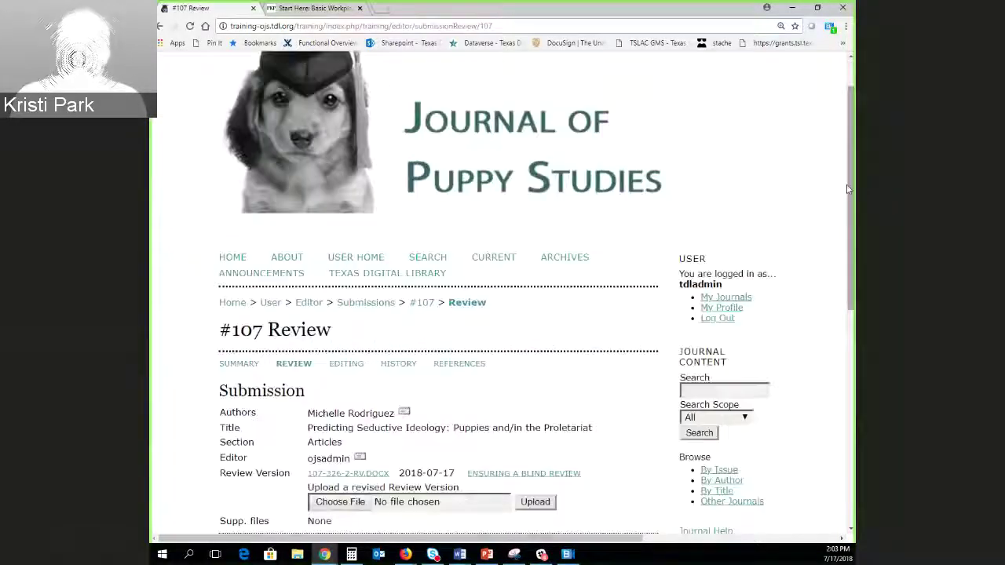
drag(847, 188, 847, 409)
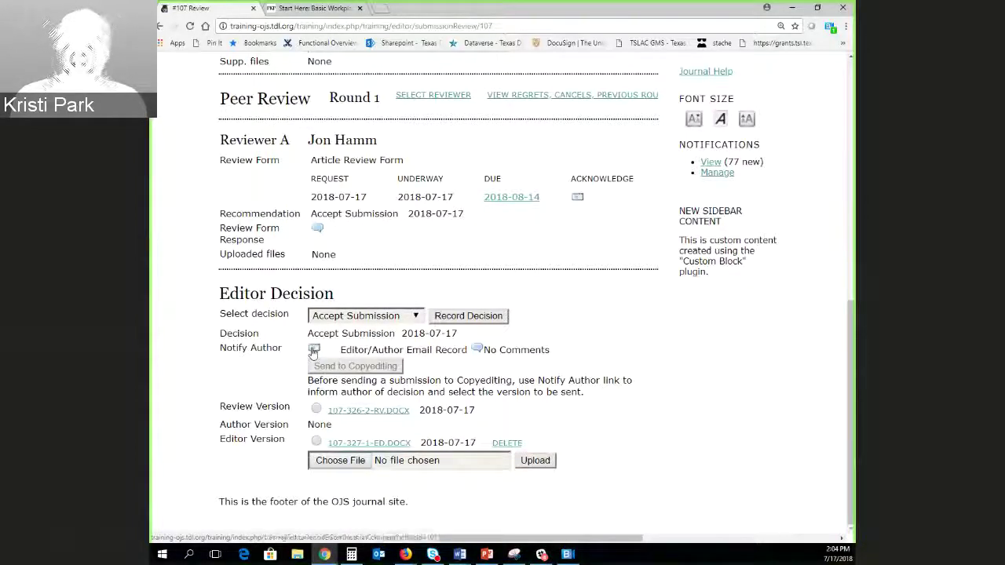
Send the author the decision email with 'Accept the submission. Congrats!' added to the body.
click(313, 350)
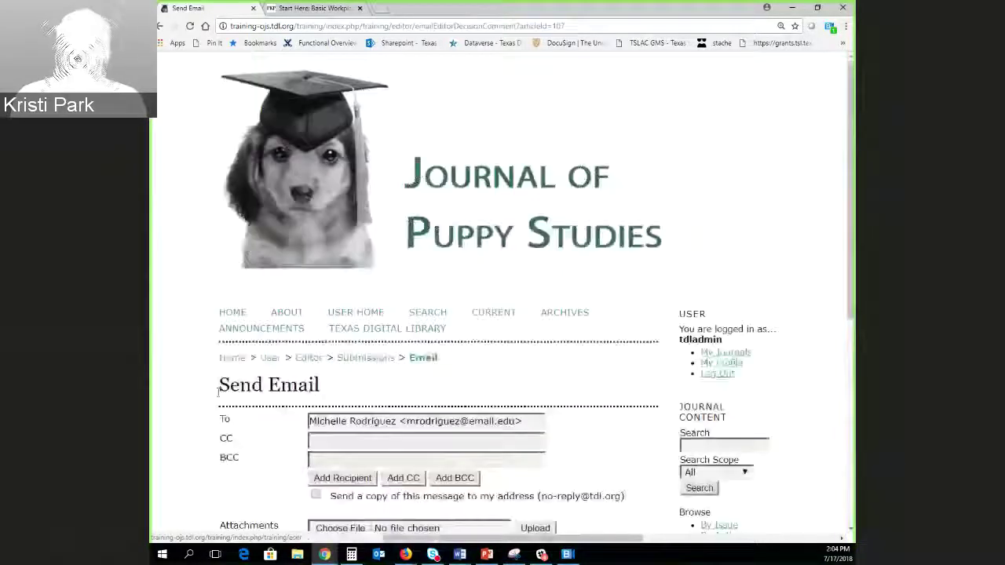
scroll(225, 398, down, 4)
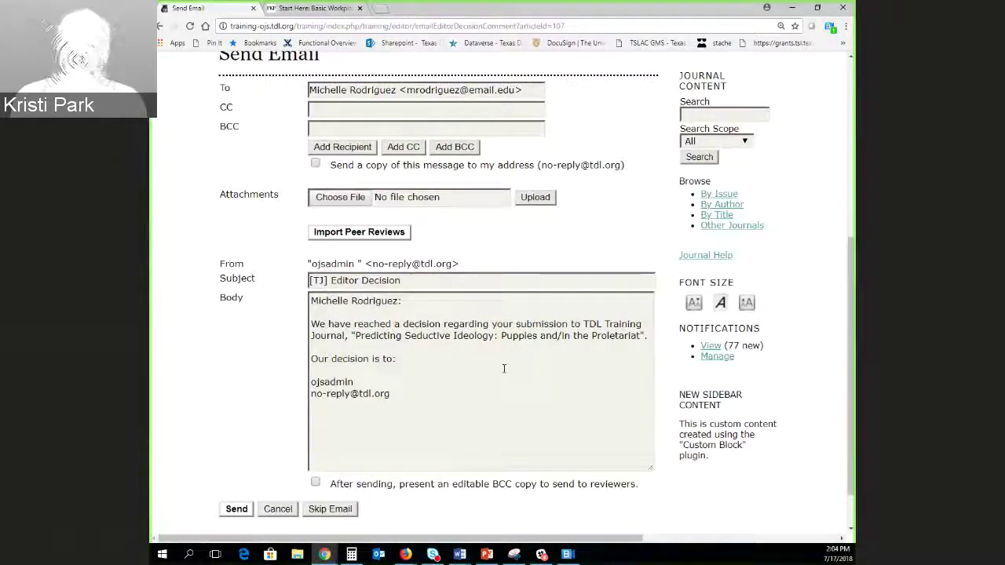
click(565, 368)
key(Return)
key(Return)
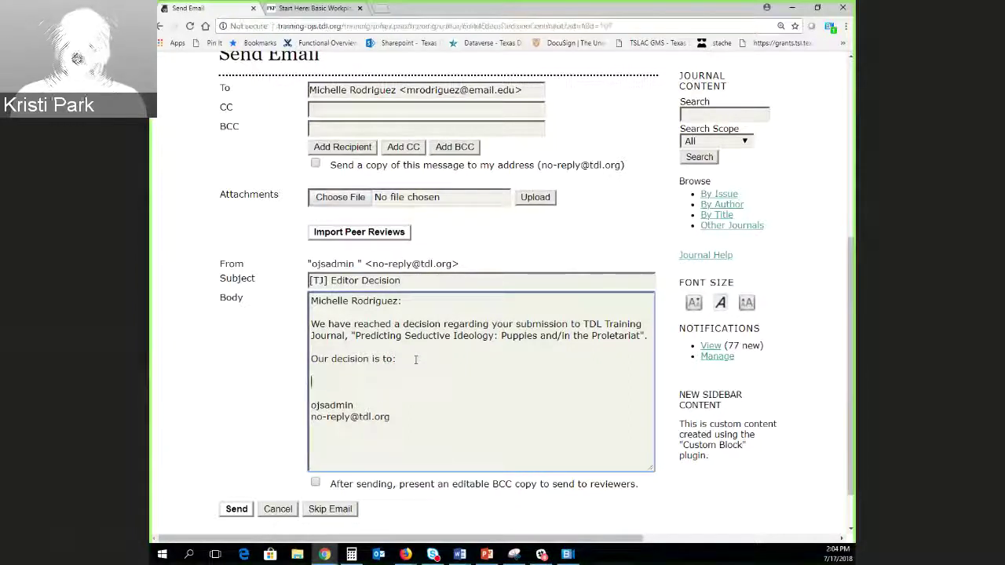
text(Accept the submissi)
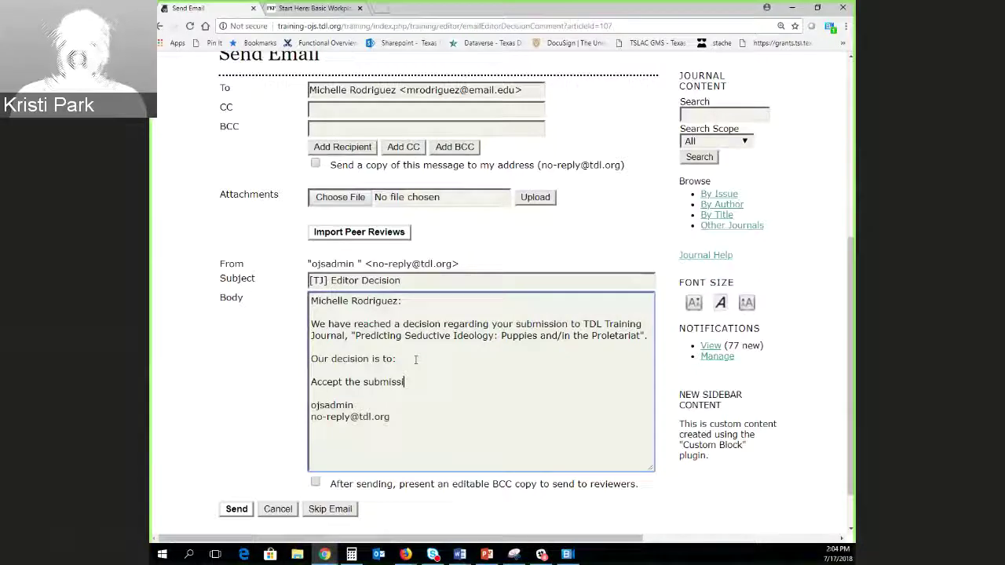
text(on. Congrats!)
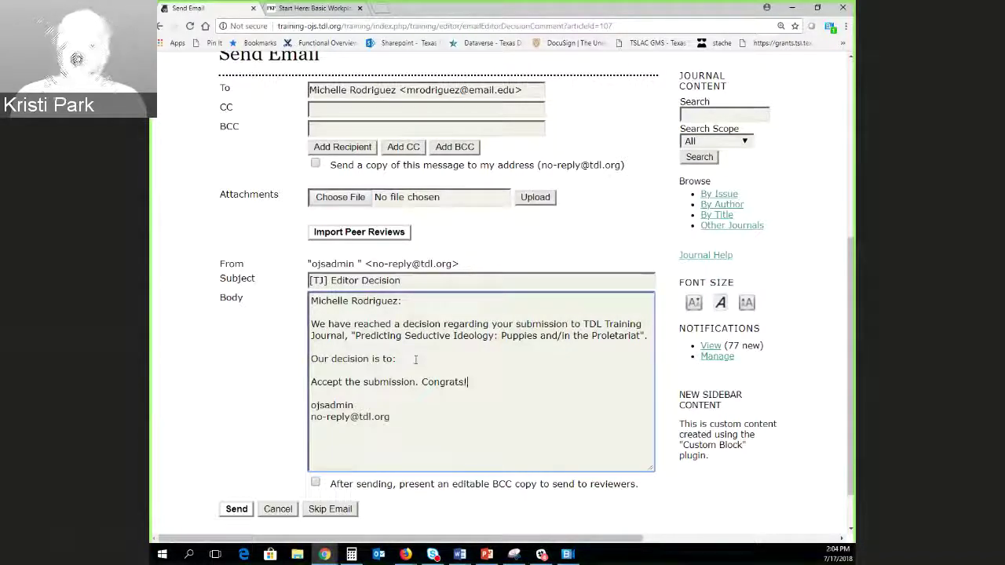
scroll(258, 424, down, 1)
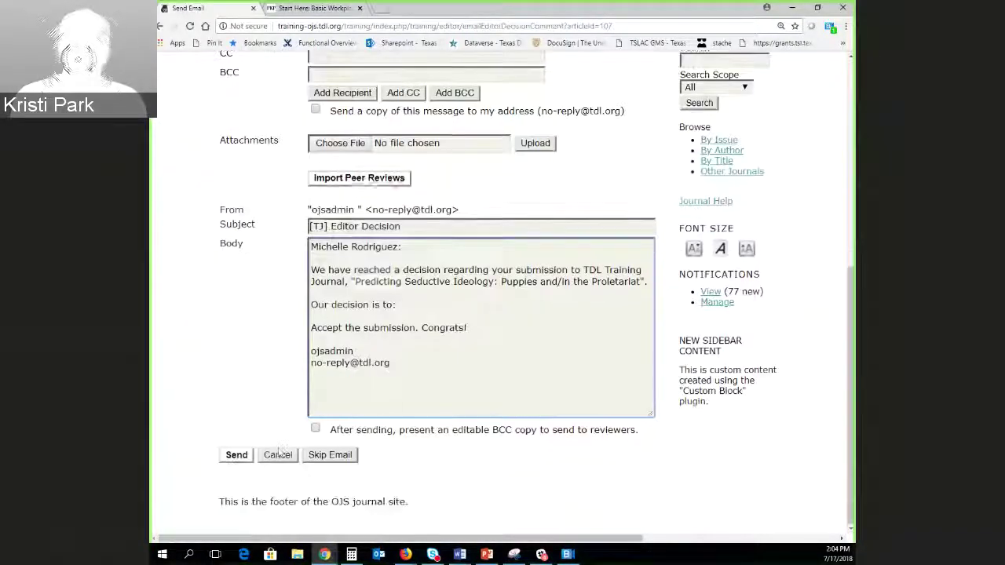
click(248, 456)
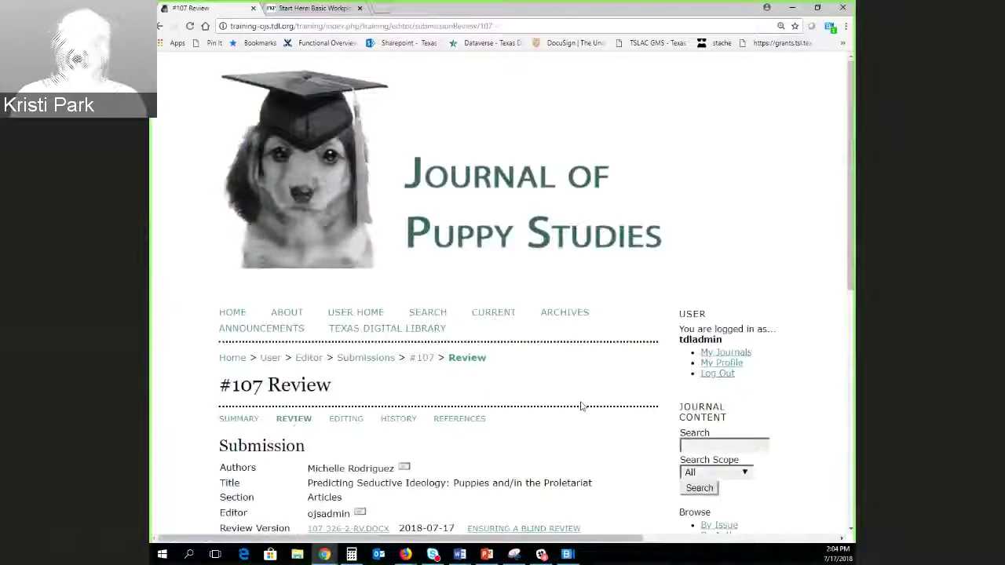
Select the Editor Version file 107-327-1-ED.DOCX in the Editor Decision section.
scroll(613, 394, down, 2)
scroll(852, 216, down, 4)
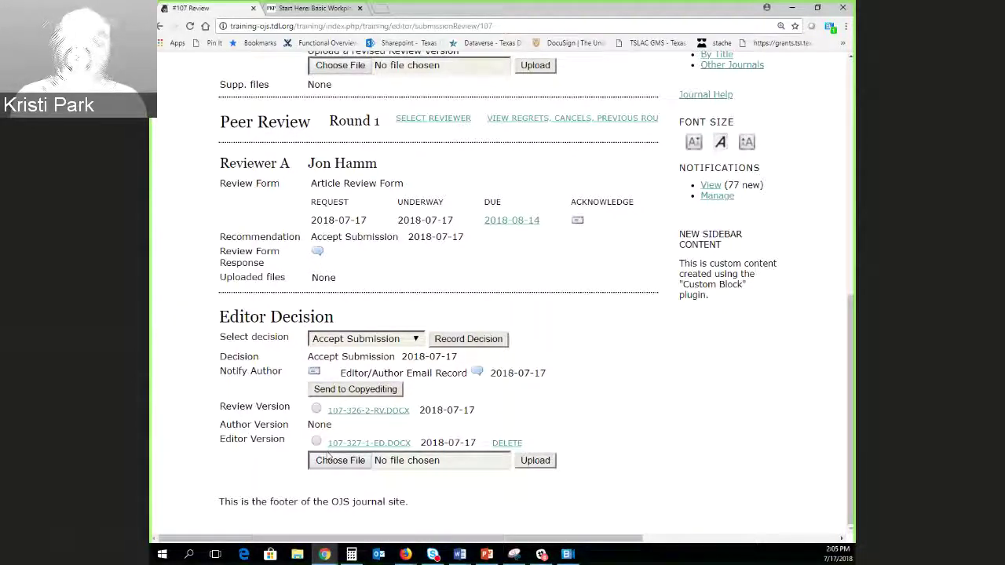
click(316, 441)
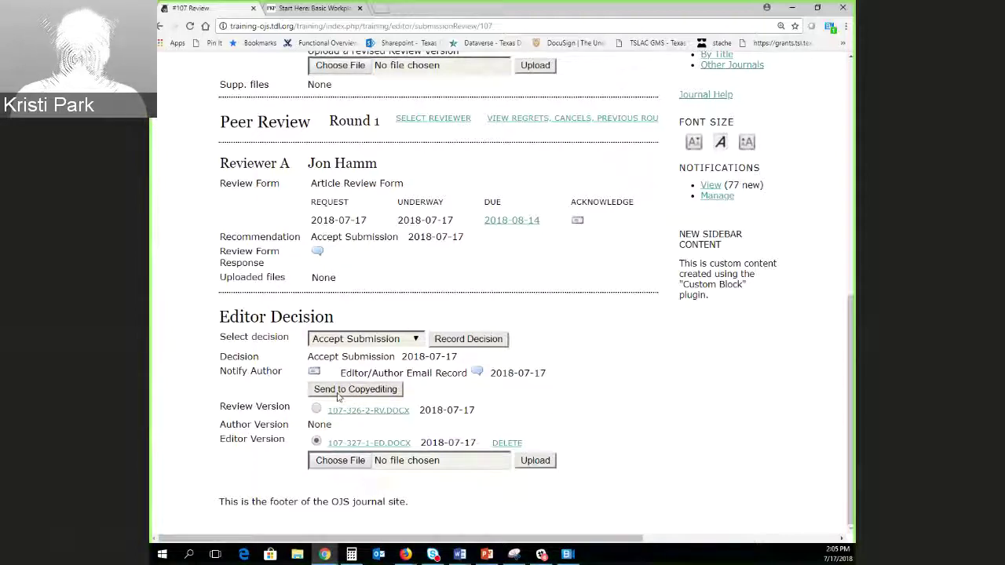
click(344, 393)
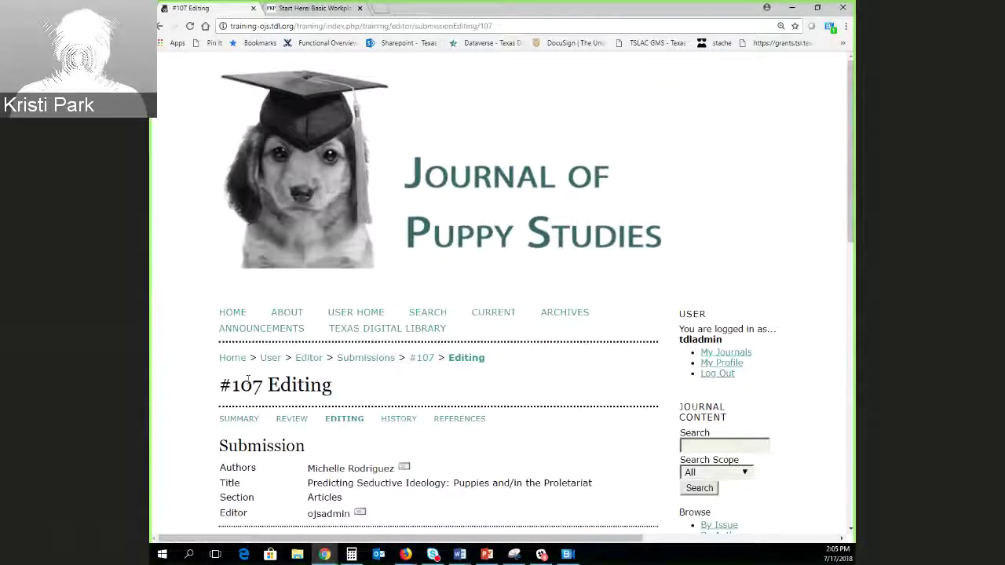
click(341, 422)
scroll(340, 427, down, 1)
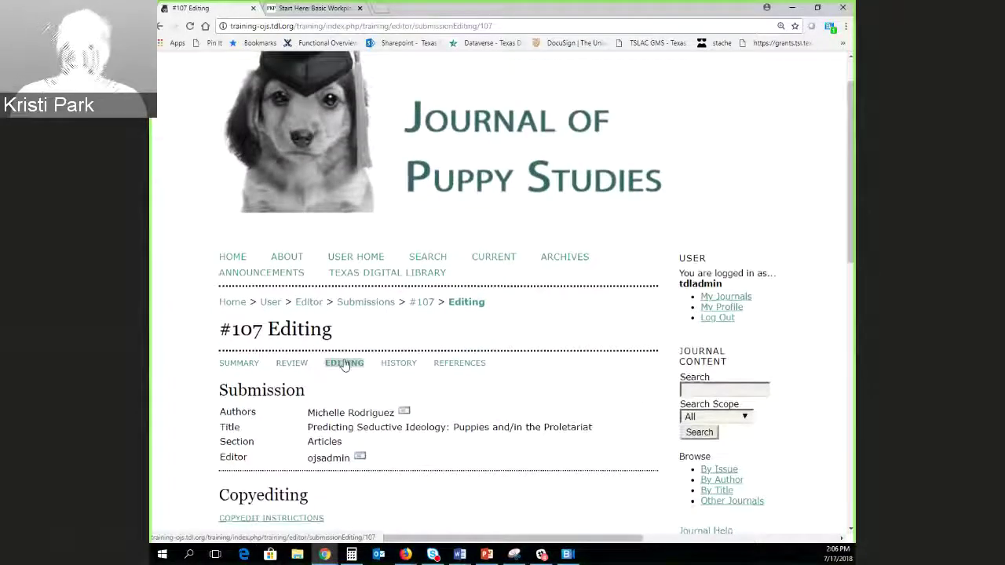
scroll(235, 408, down, 2)
scroll(173, 392, down, 4)
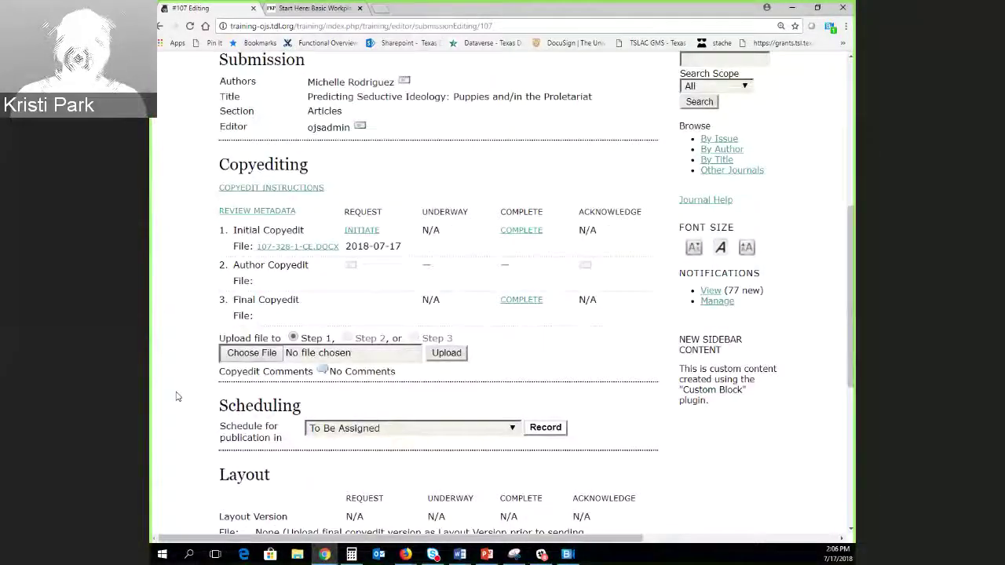
scroll(177, 396, down, 1)
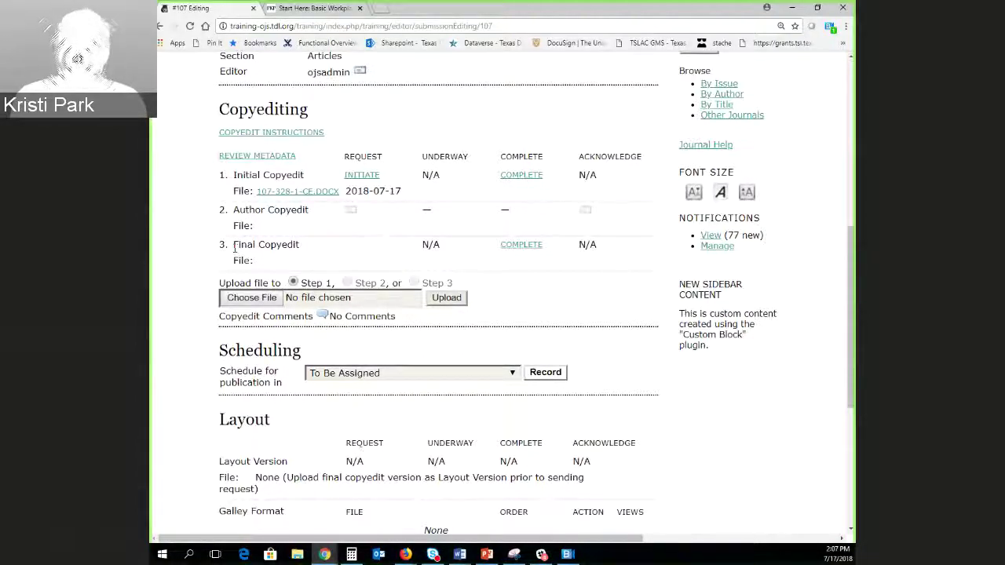
drag(234, 244, 271, 274)
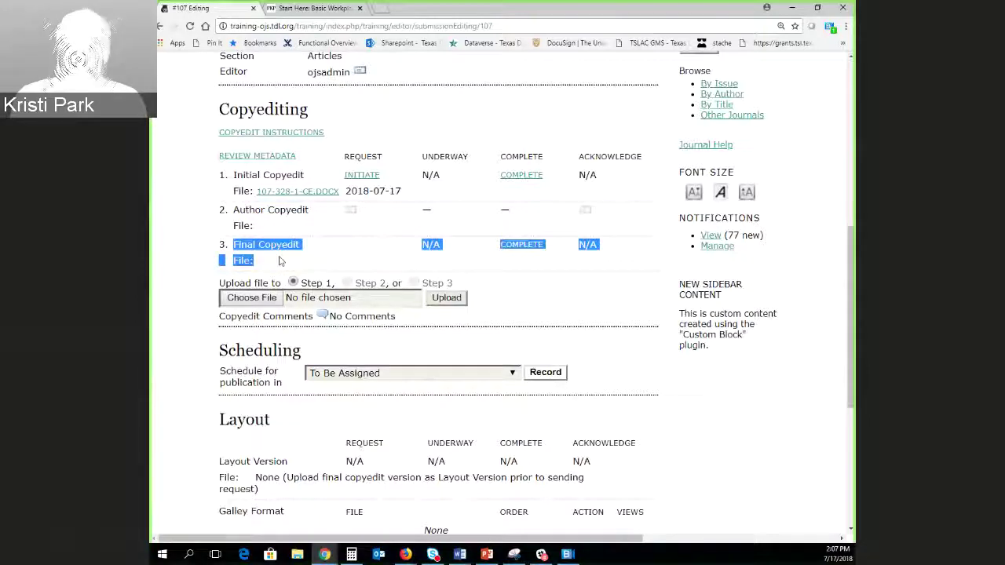
click(659, 356)
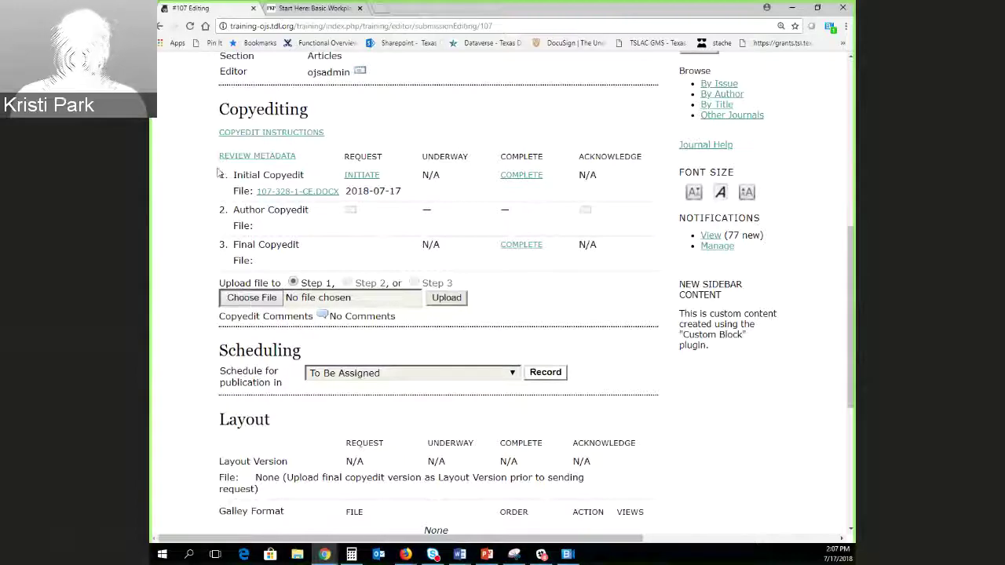
scroll(195, 310, down, 2)
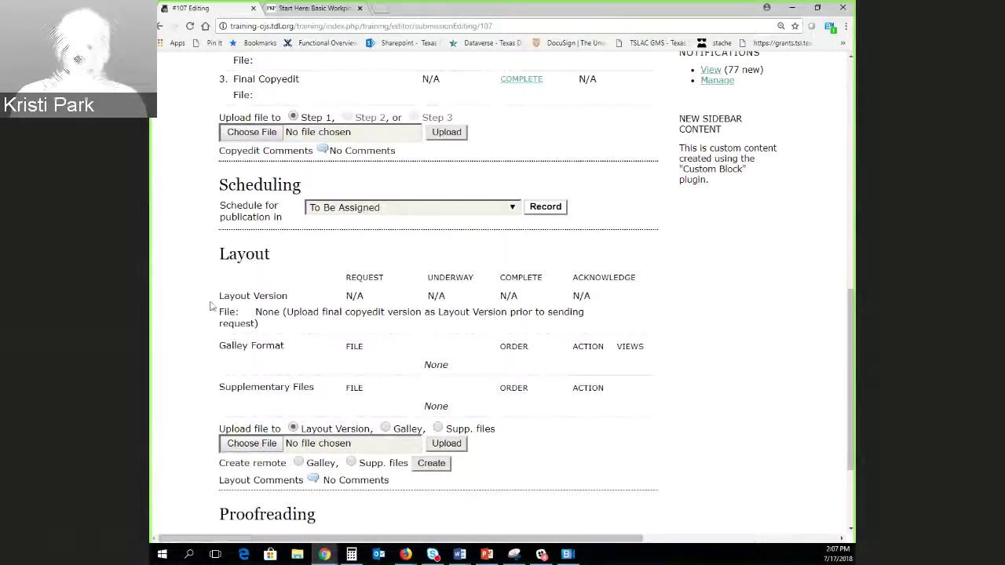
scroll(212, 300, down, 1)
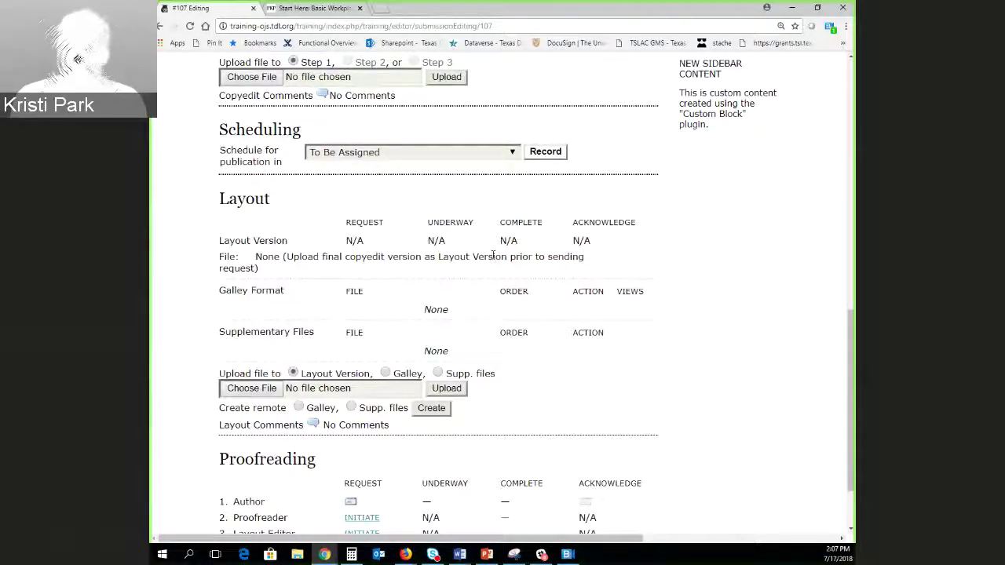
triple_click(218, 248)
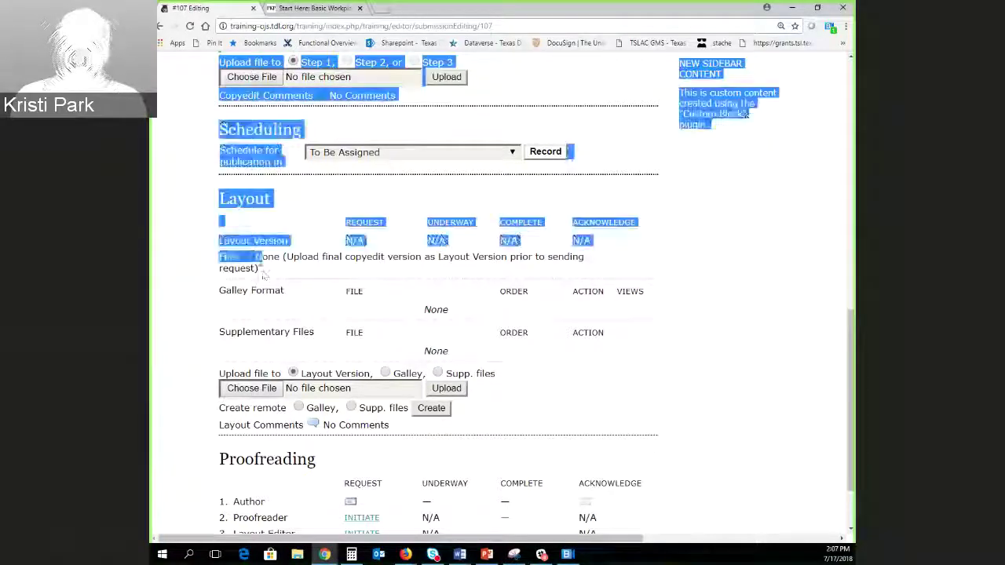
click(219, 256)
drag(219, 256, 155, 288)
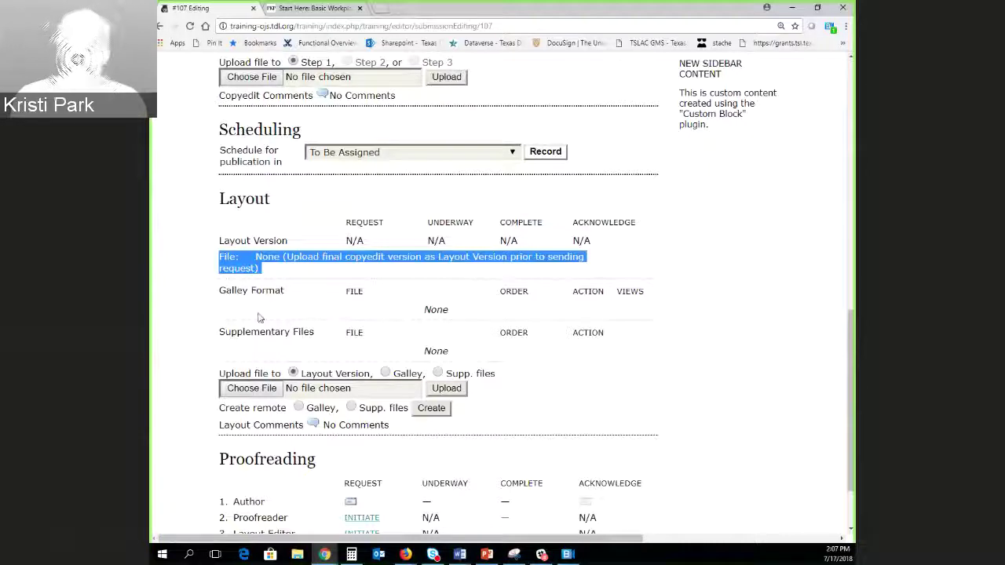
click(262, 318)
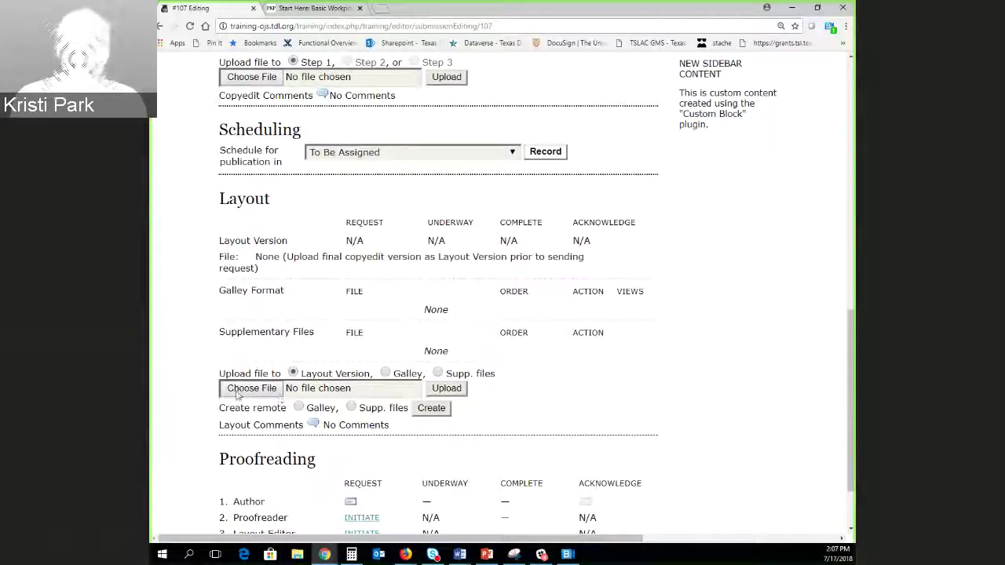
drag(221, 374, 494, 377)
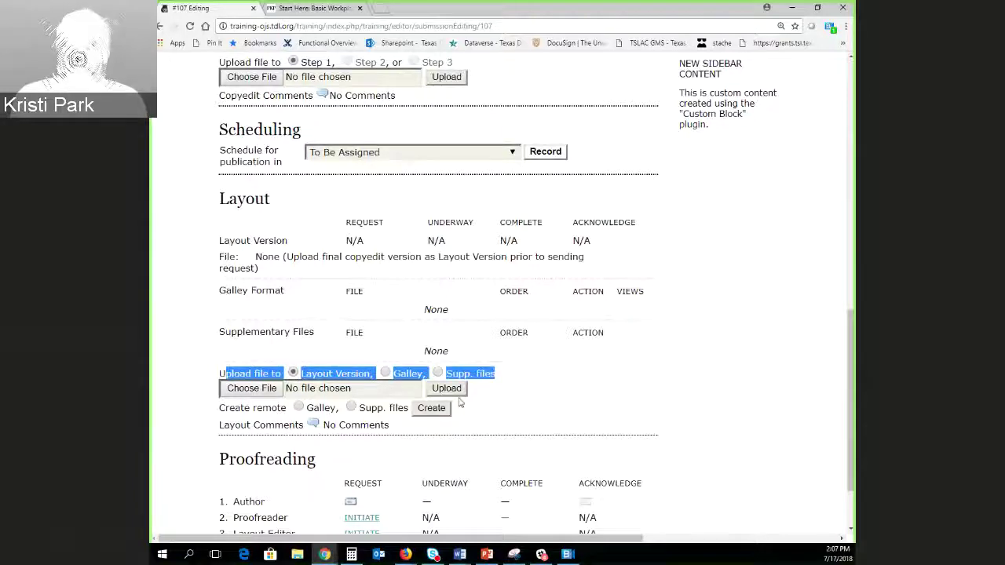
click(256, 375)
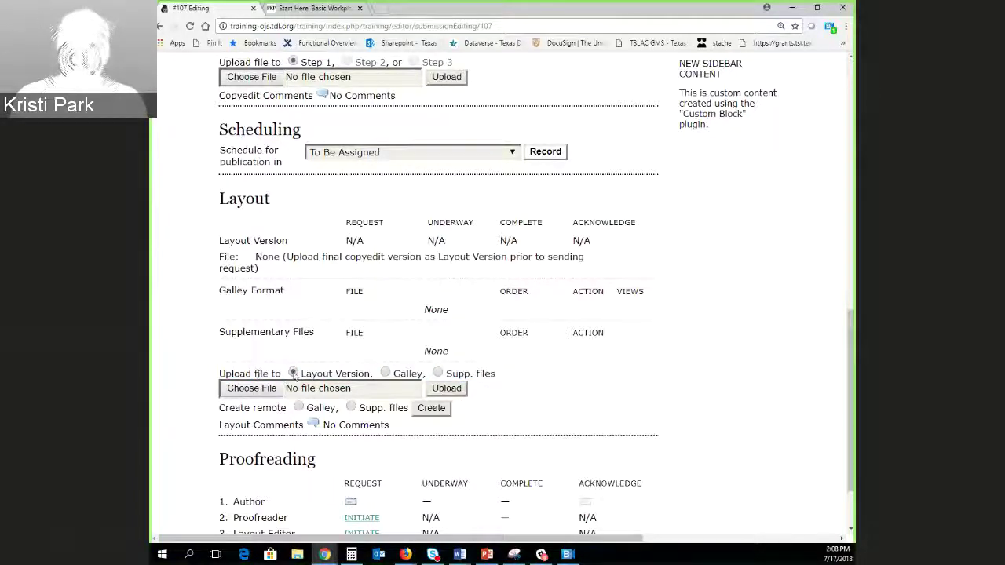
Upload the Puppies and Proletariat Word file, now listed as layout version 107-329-1-LE.DOCX.
click(247, 393)
click(279, 171)
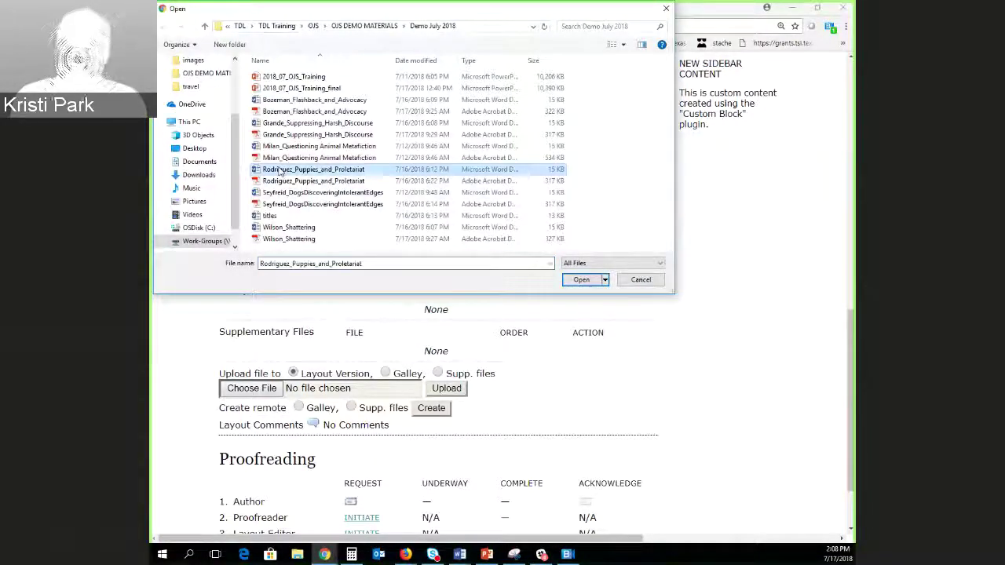
click(581, 280)
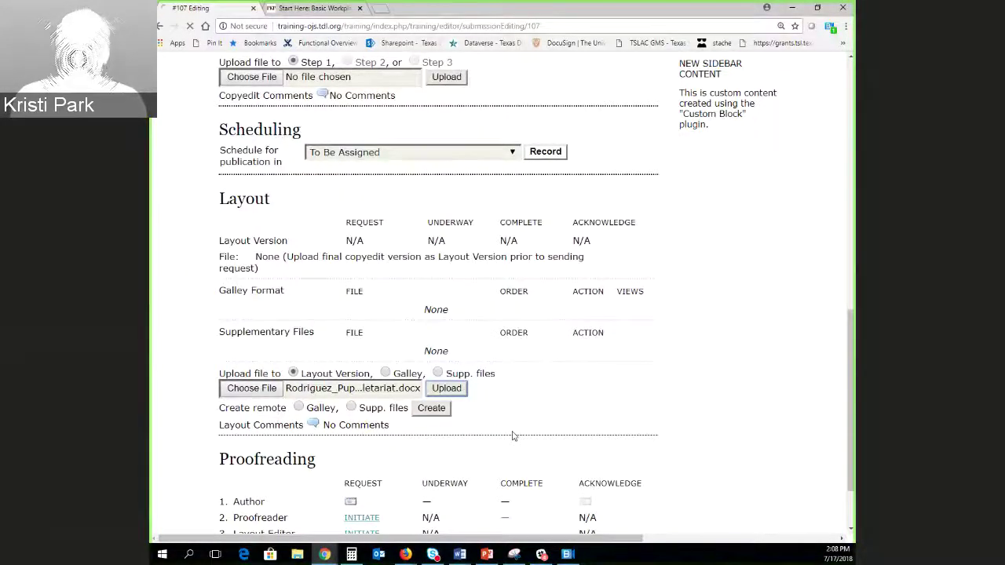
scroll(220, 338, down, 7)
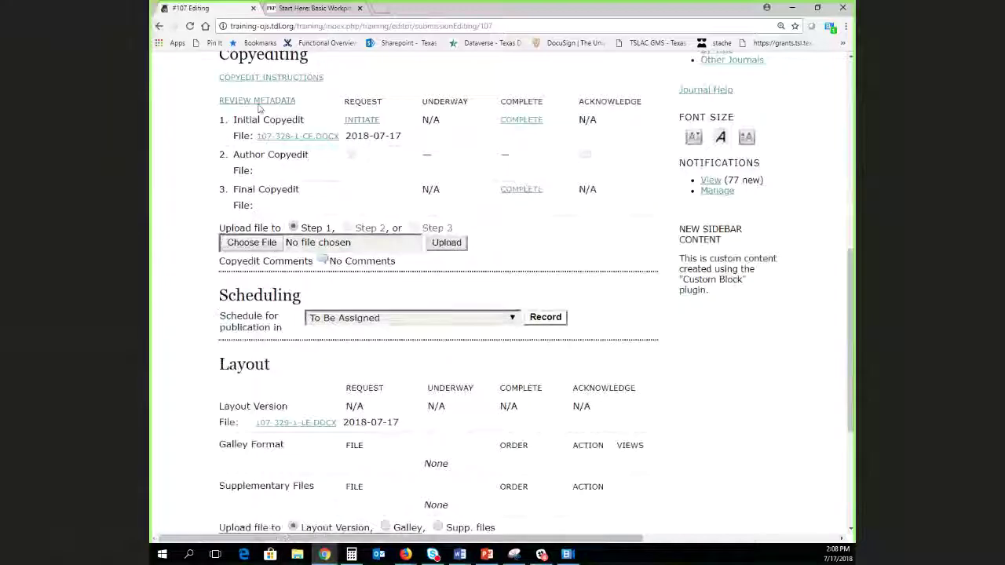
scroll(193, 332, down, 3)
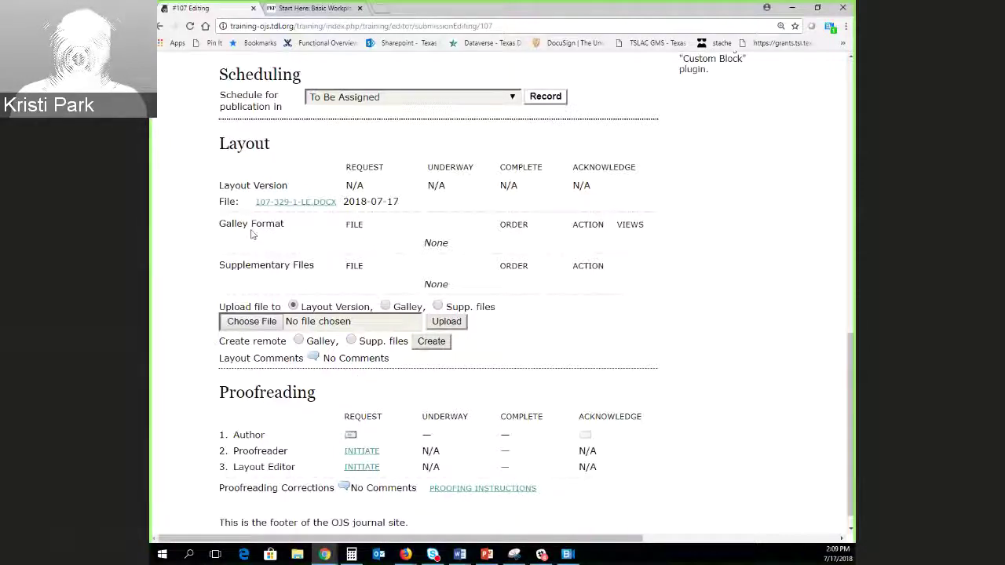
Upload the Puppies and Proletariat PDF as galley 107-330-1-PB.PDF and check its label reads PDF.
click(385, 306)
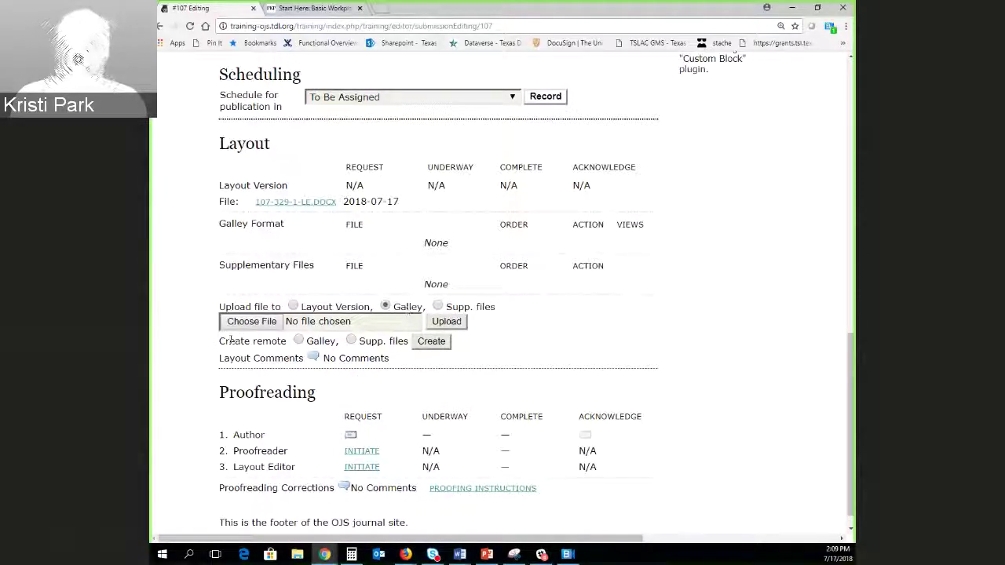
click(261, 325)
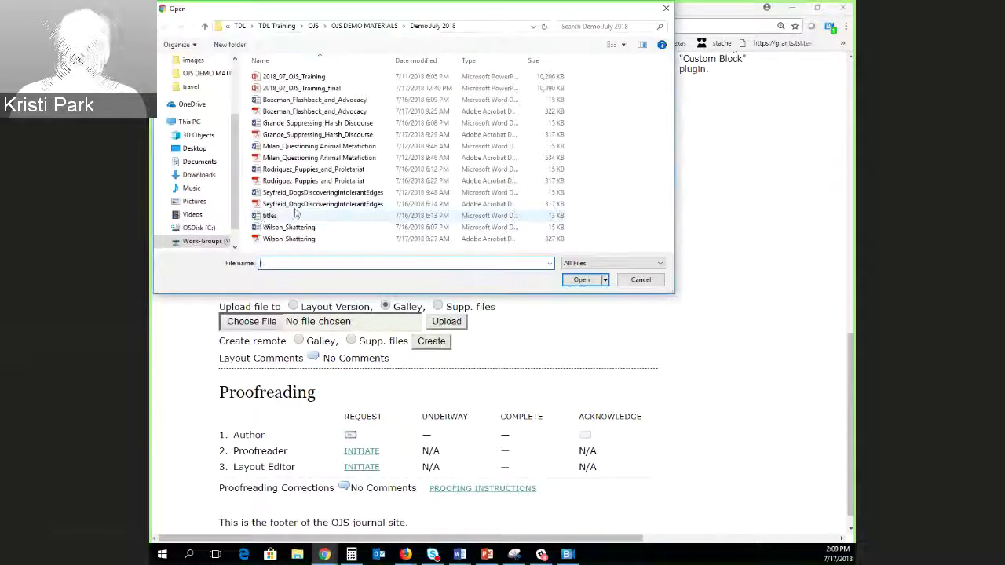
double_click(267, 181)
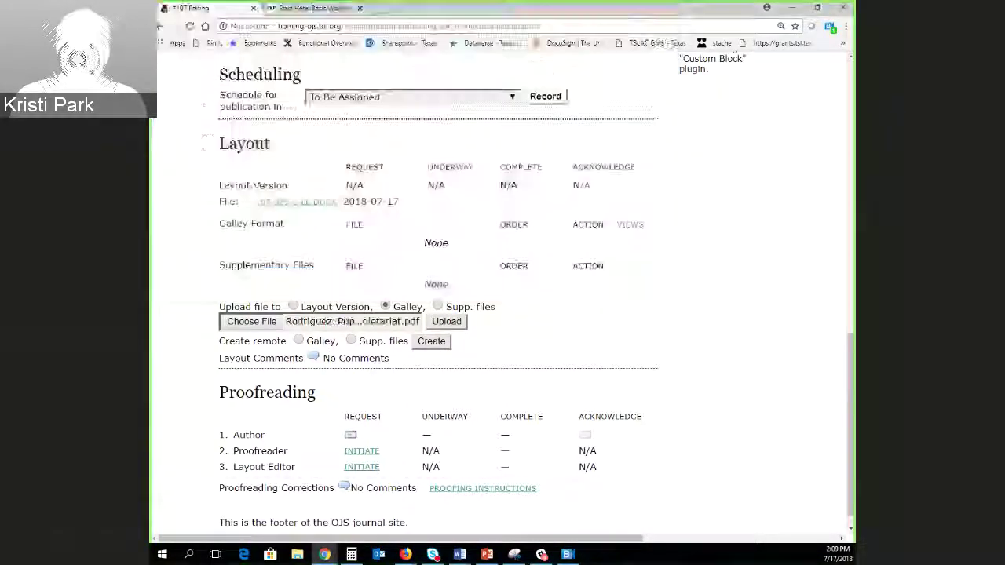
click(446, 322)
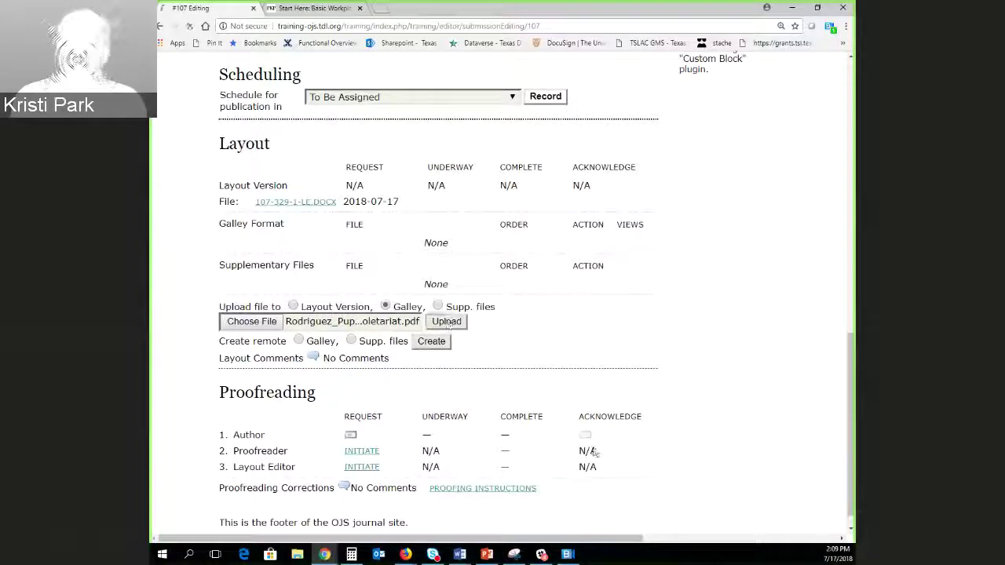
scroll(377, 401, down, 4)
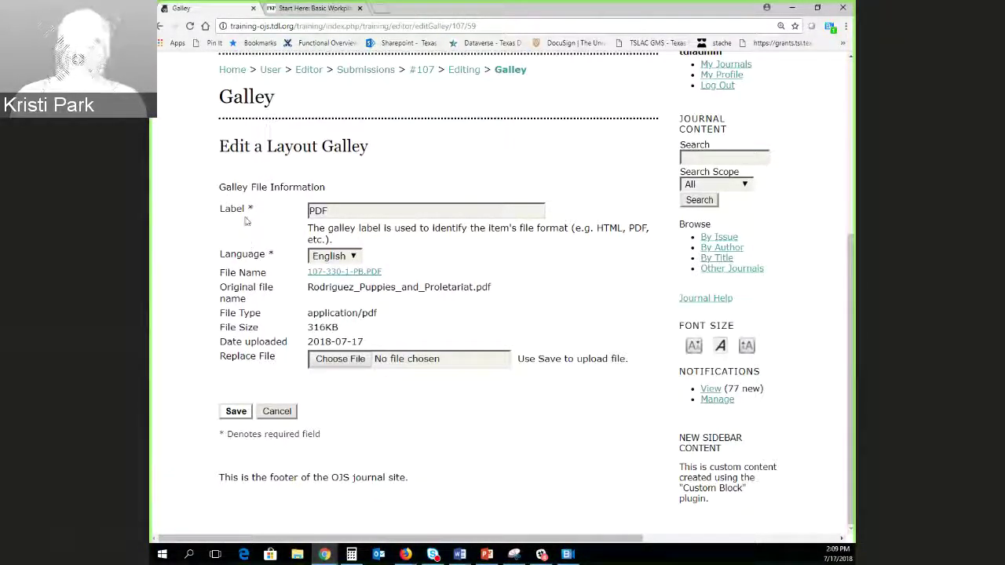
double_click(318, 210)
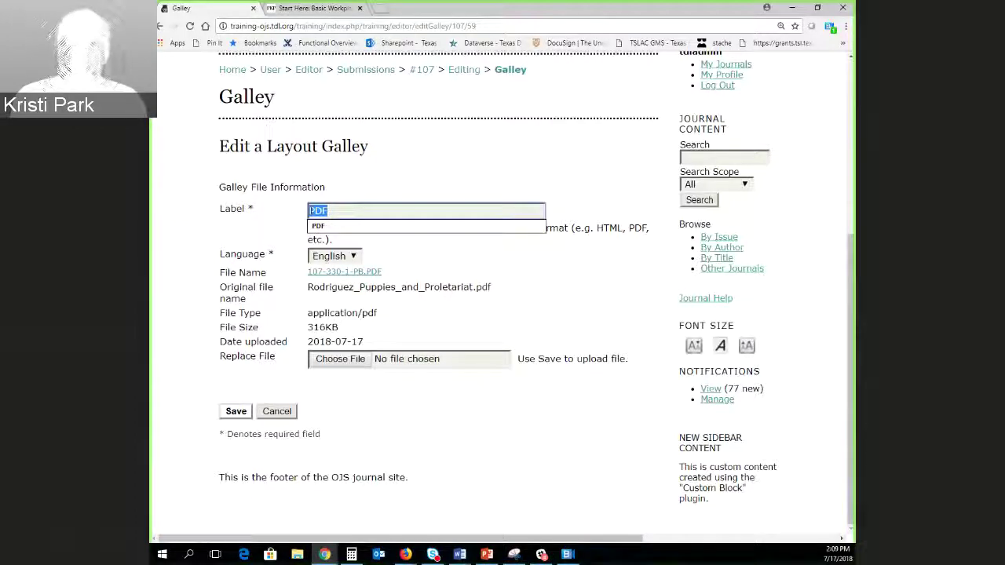
click(305, 222)
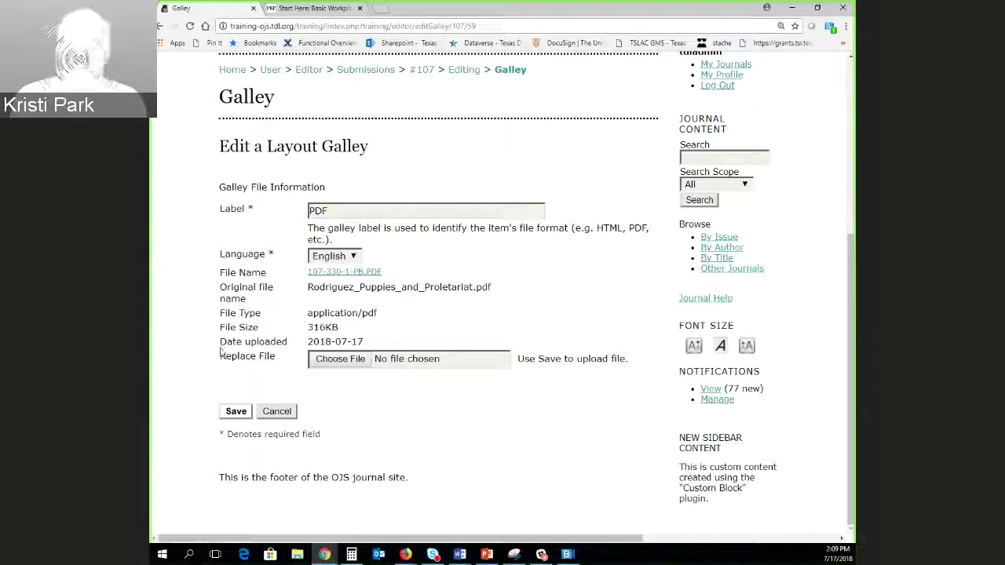
Save the PDF galley so 107-330-1-PB.PDF is listed under Galley Format.
click(236, 412)
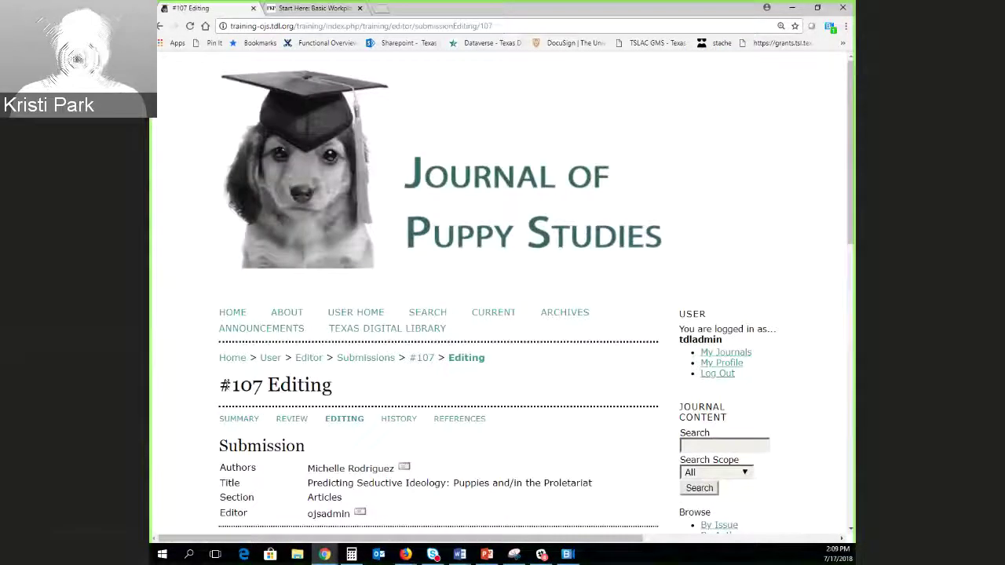
scroll(219, 372, down, 3)
scroll(219, 372, down, 5)
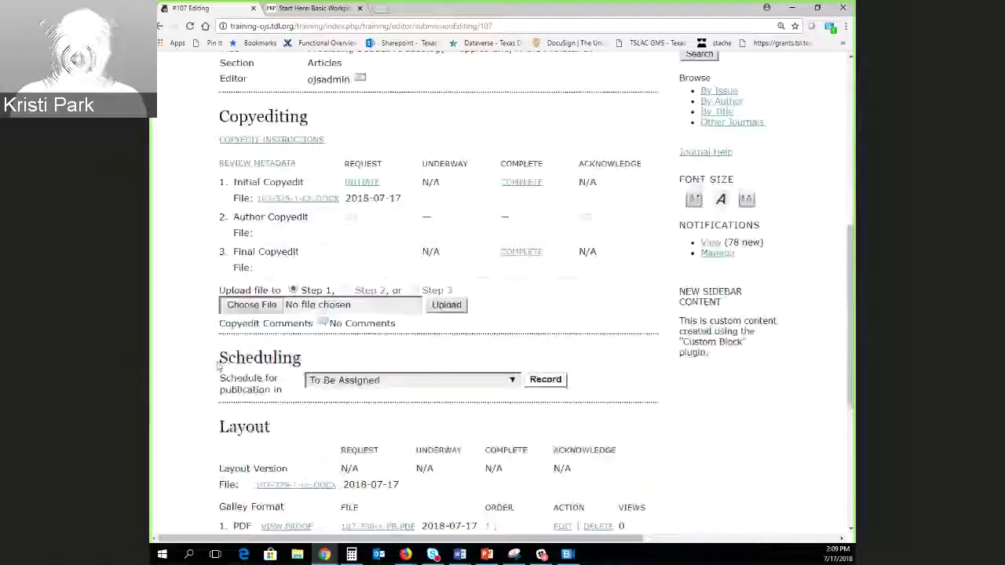
scroll(219, 363, down, 2)
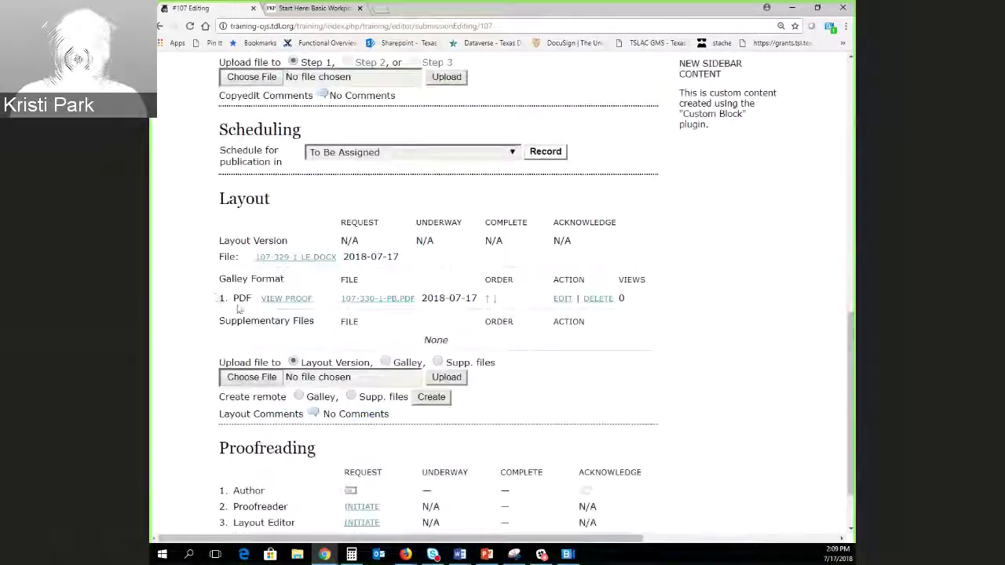
Preview the PDF galley proof, then return to the #107 Editing page.
click(287, 299)
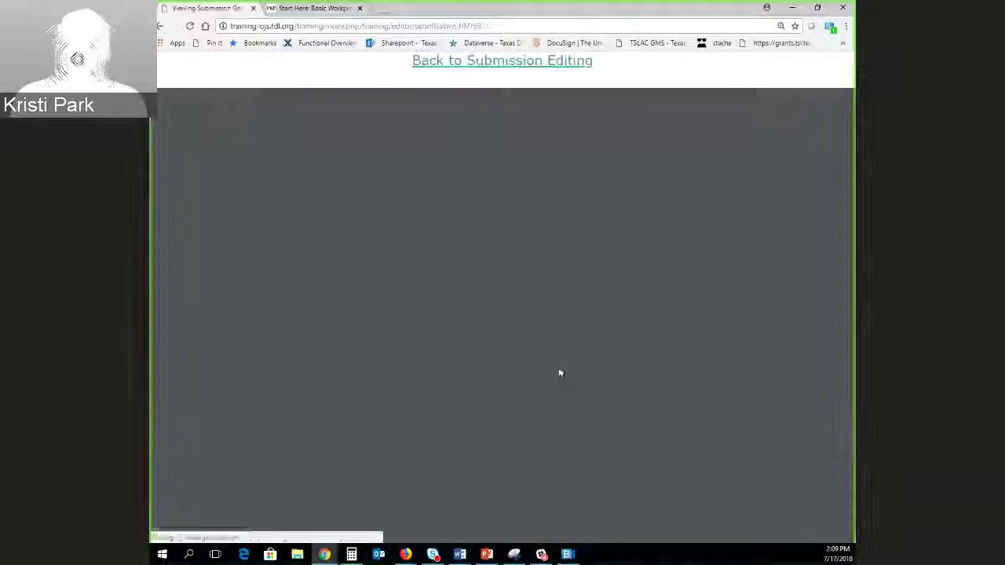
scroll(396, 385, down, 3)
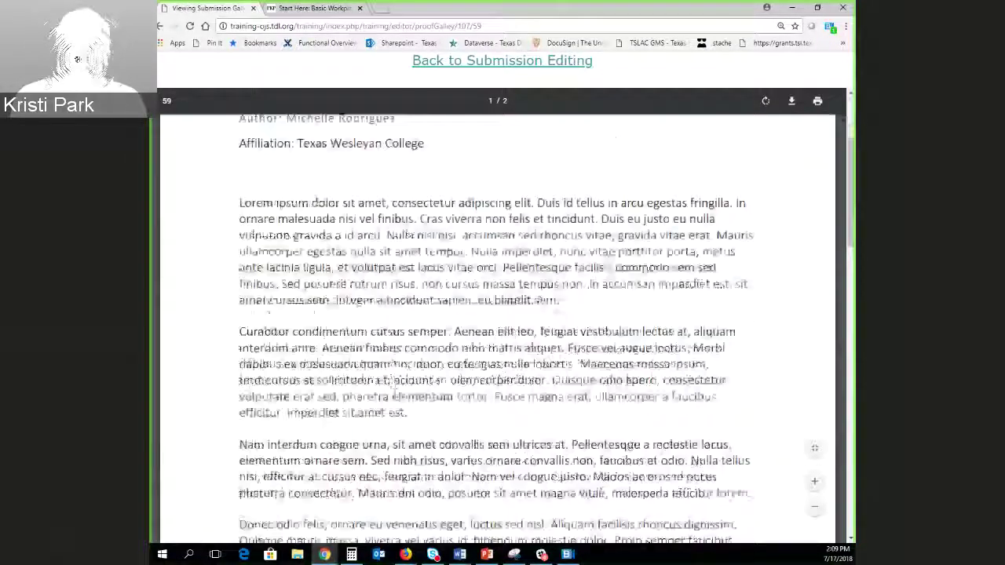
click(160, 26)
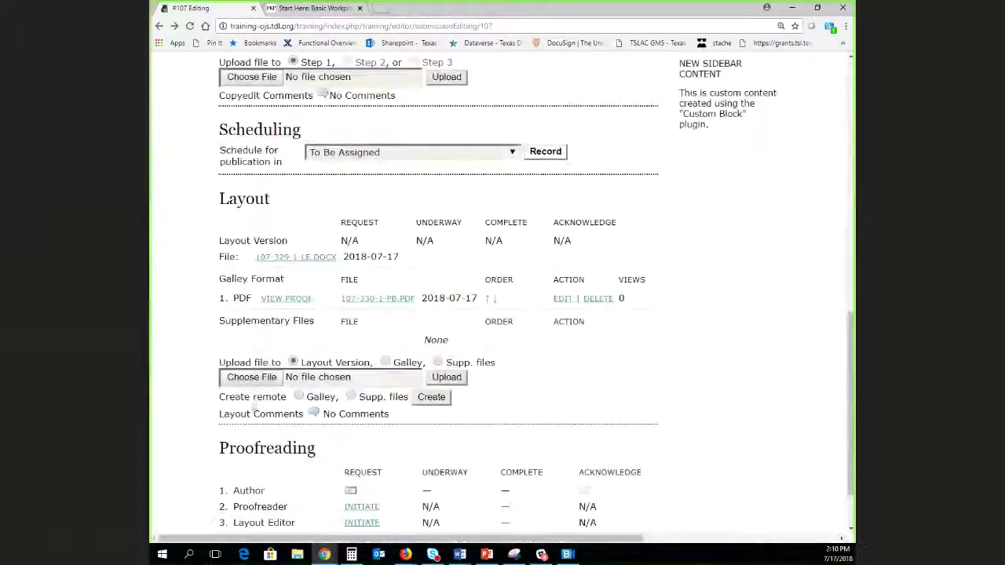
scroll(195, 384, down, 1)
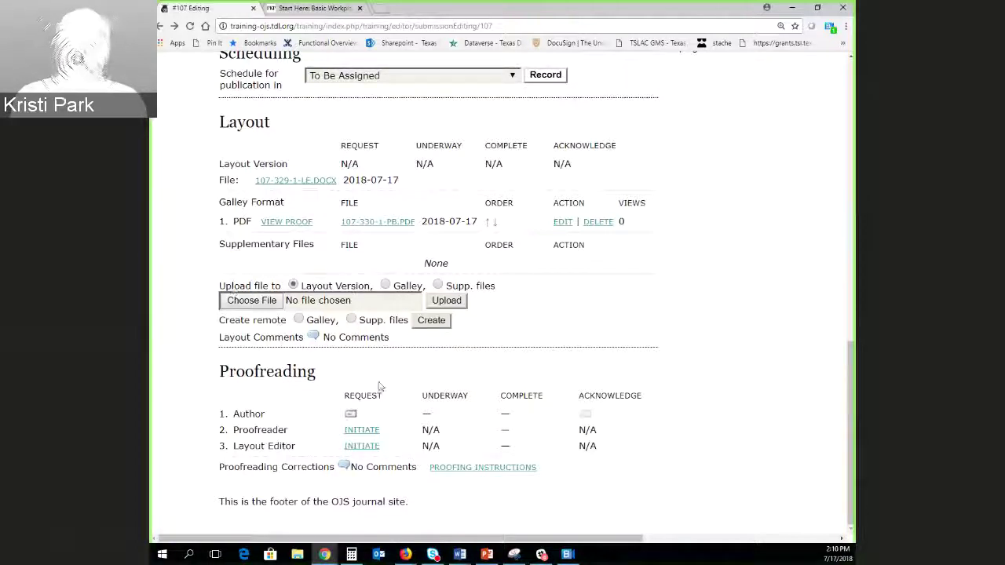
click(352, 321)
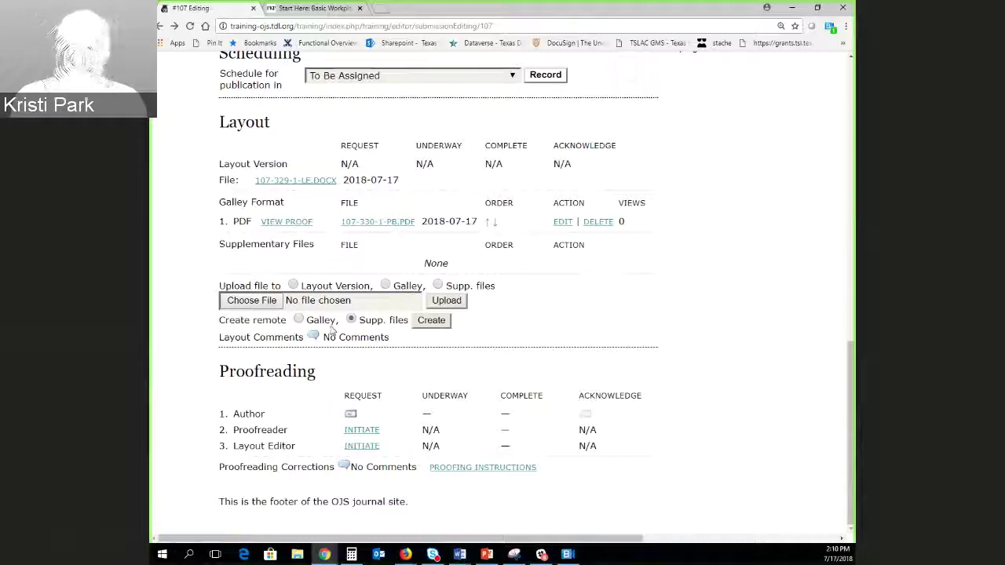
click(438, 285)
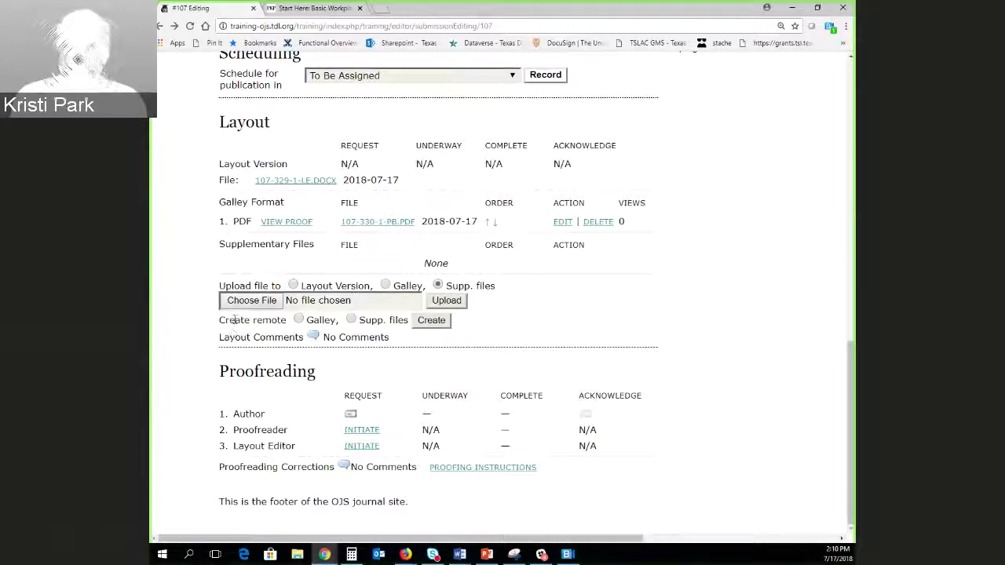
drag(219, 320, 298, 323)
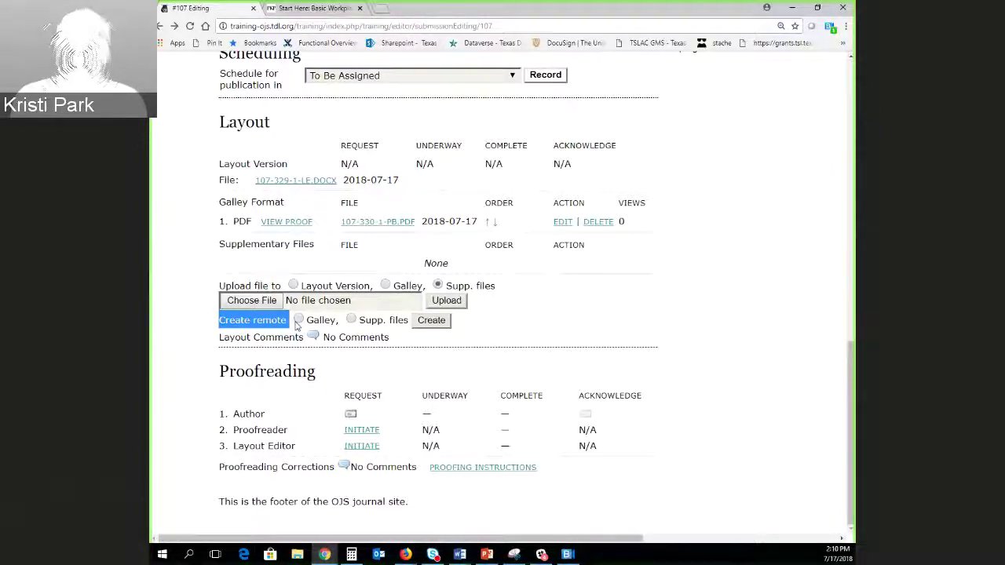
click(207, 350)
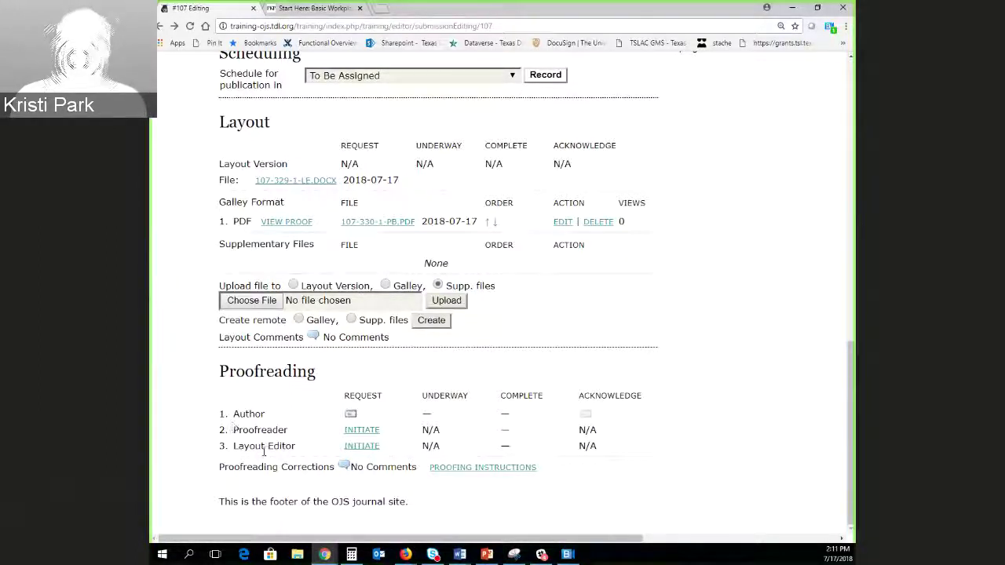
drag(232, 414, 298, 448)
click(193, 467)
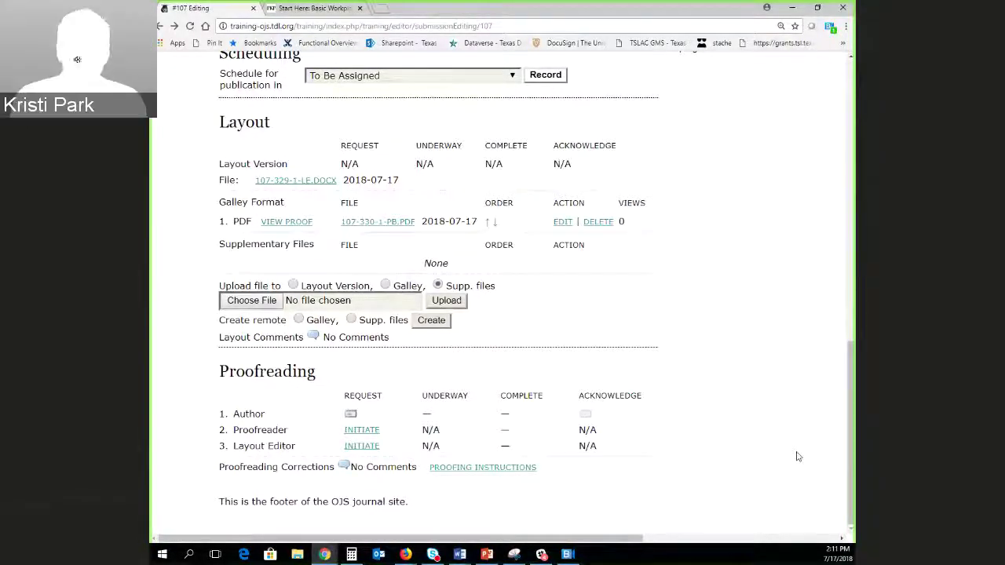
In Scheduling, choose 'Vol 5, No 2 (2018)' for submission #107 and record it.
scroll(707, 471, up, 2)
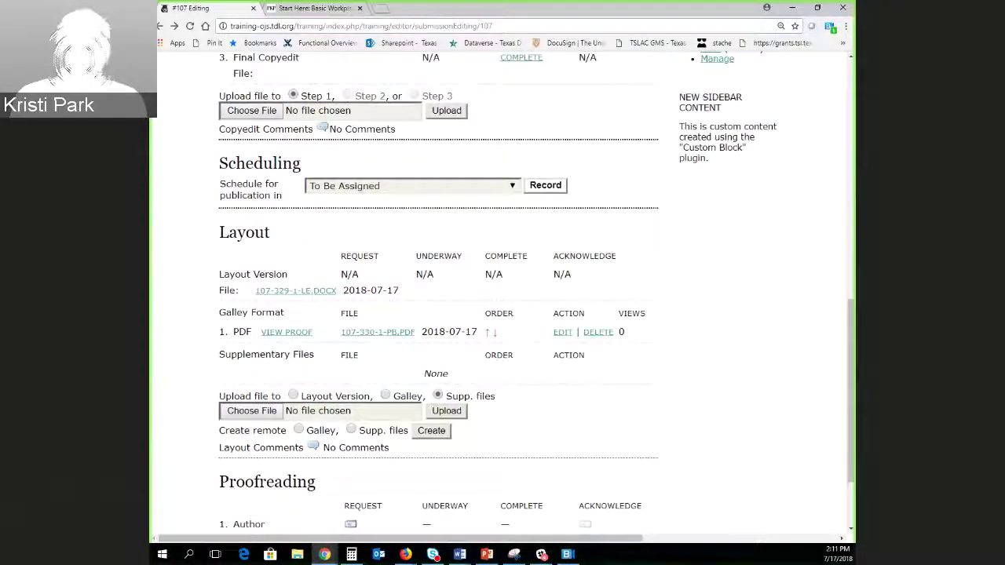
scroll(181, 289, up, 2)
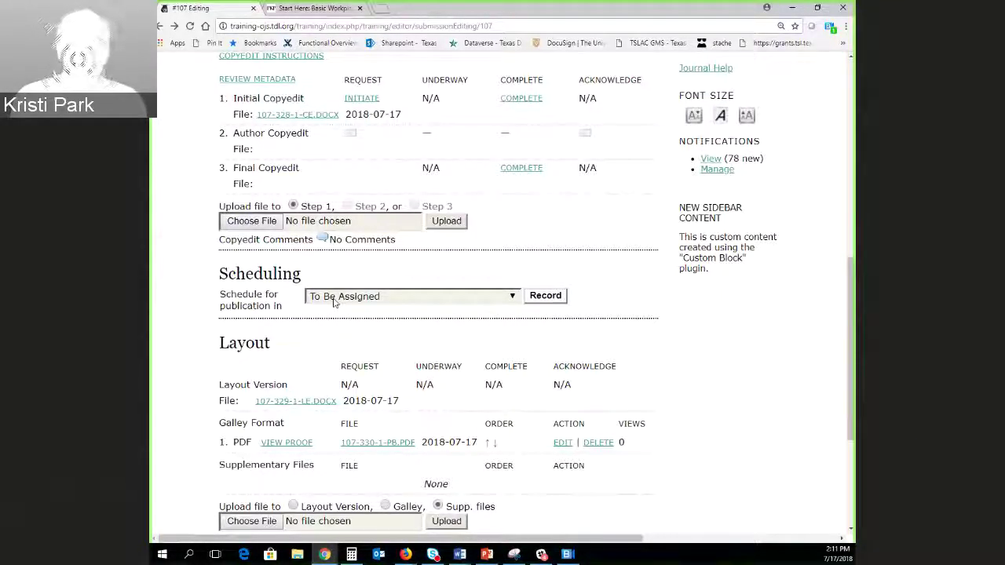
click(333, 303)
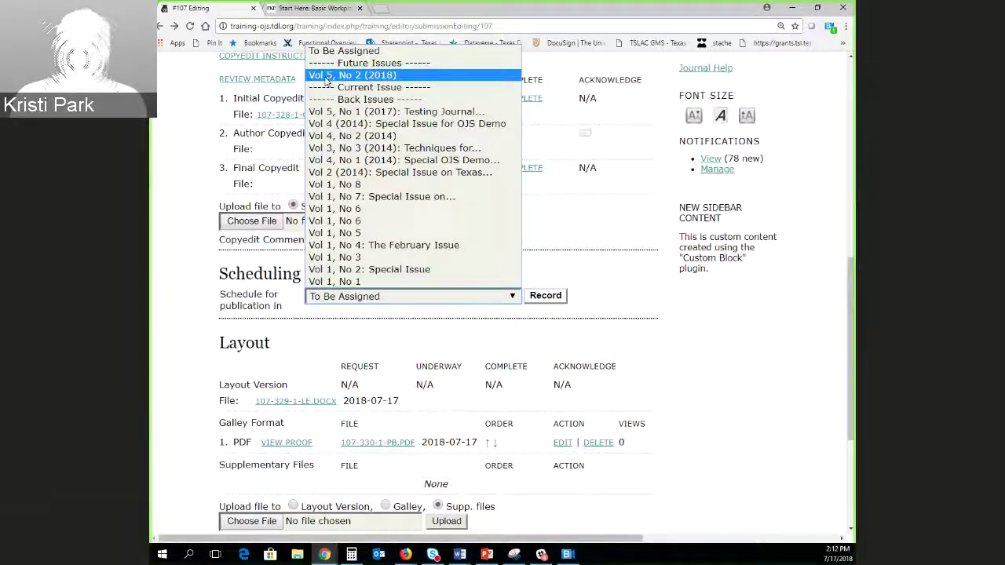
click(326, 76)
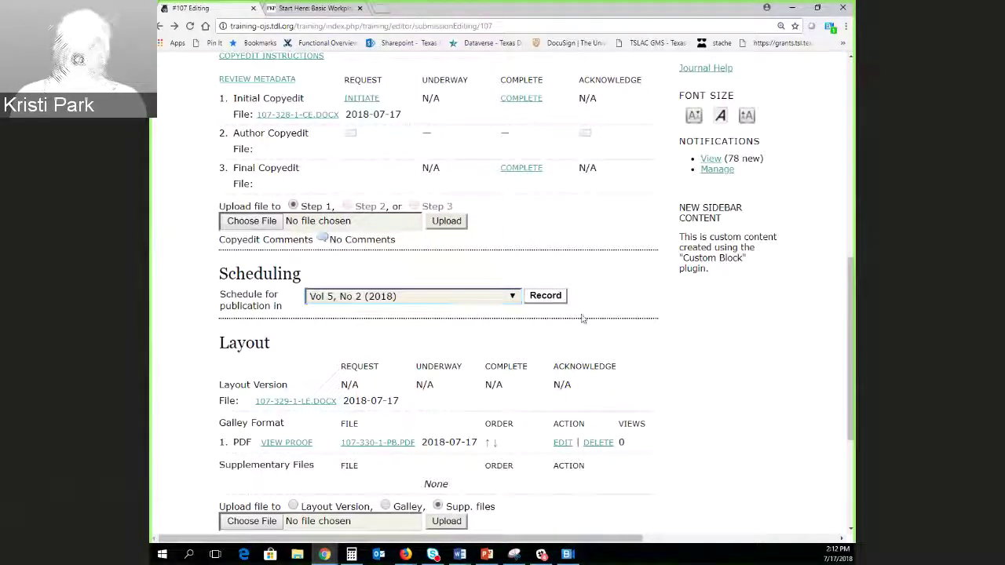
click(545, 296)
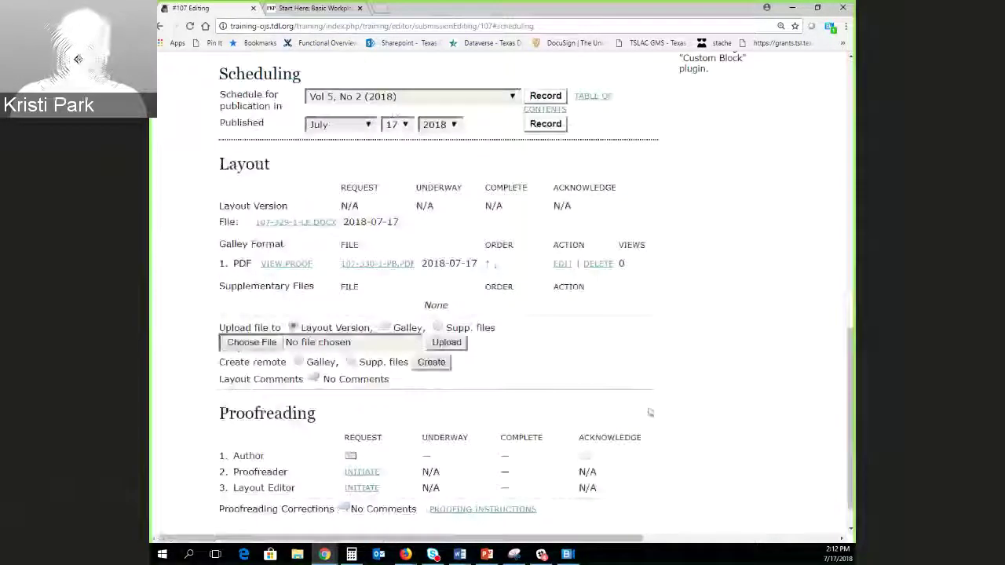
scroll(644, 424, down, 1)
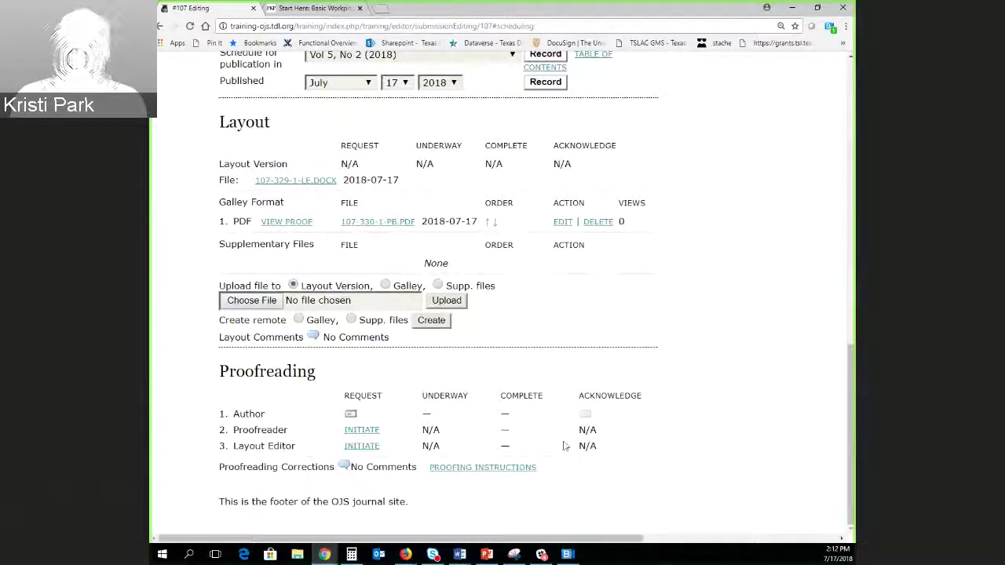
scroll(565, 444, up, 3)
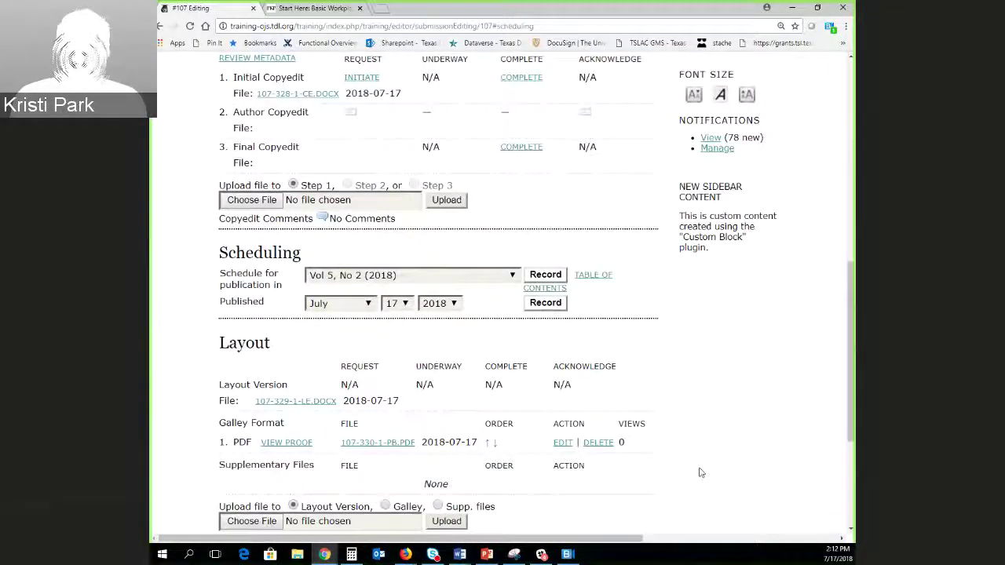
scroll(702, 471, up, 4)
scroll(653, 491, up, 3)
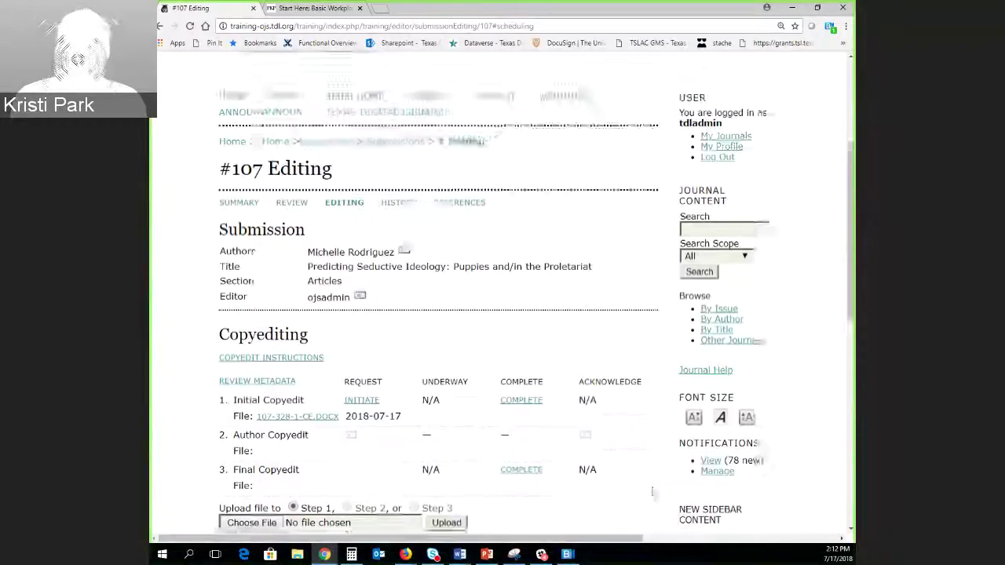
scroll(653, 489, down, 3)
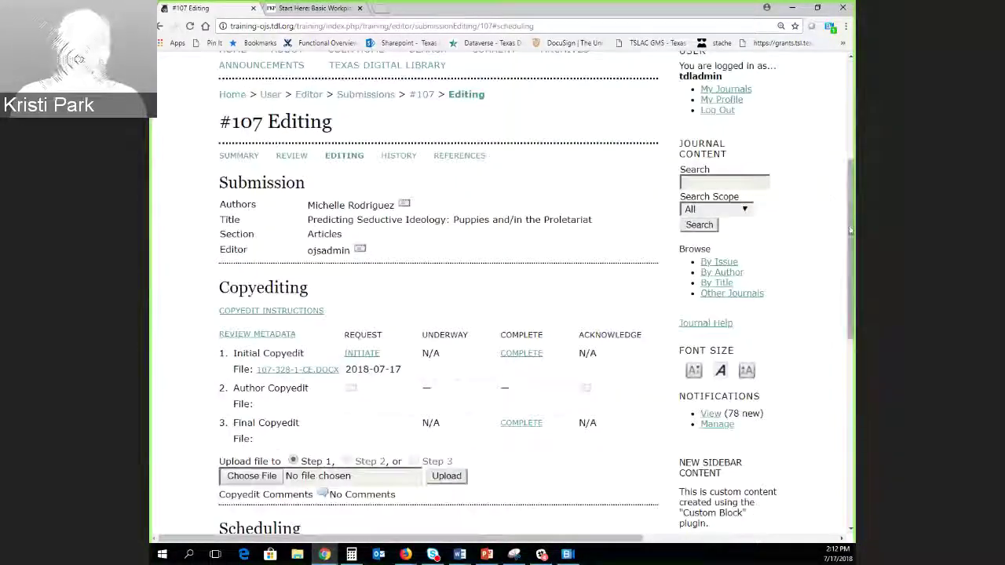
scroll(842, 267, down, 2)
scroll(842, 267, down, 3)
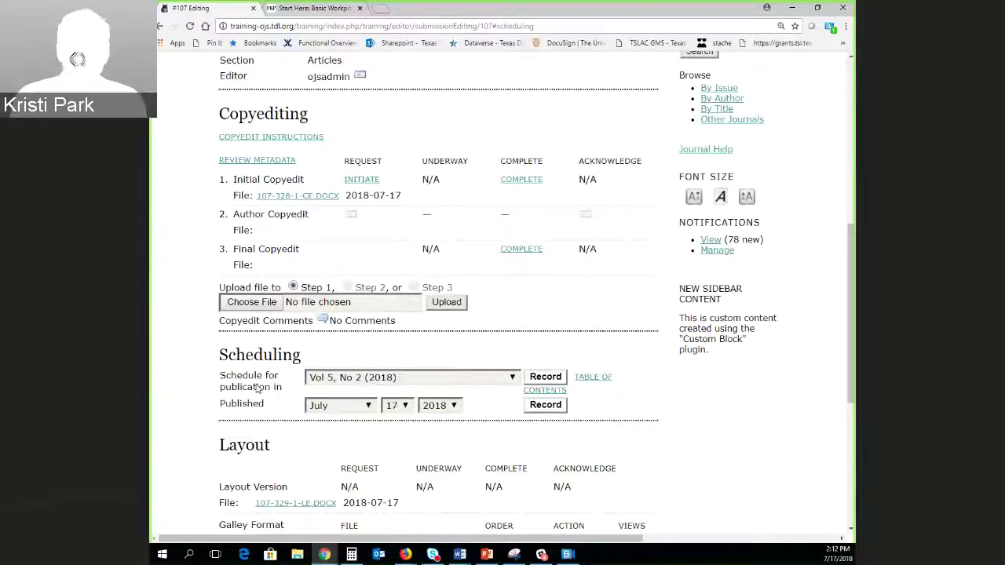
scroll(255, 385, up, 2)
scroll(239, 379, up, 2)
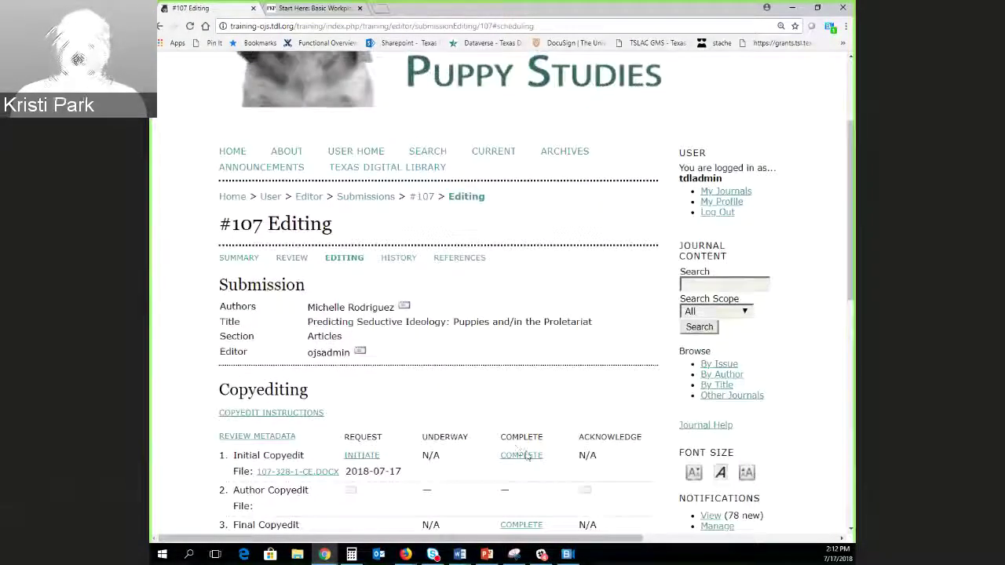
scroll(568, 422, up, 2)
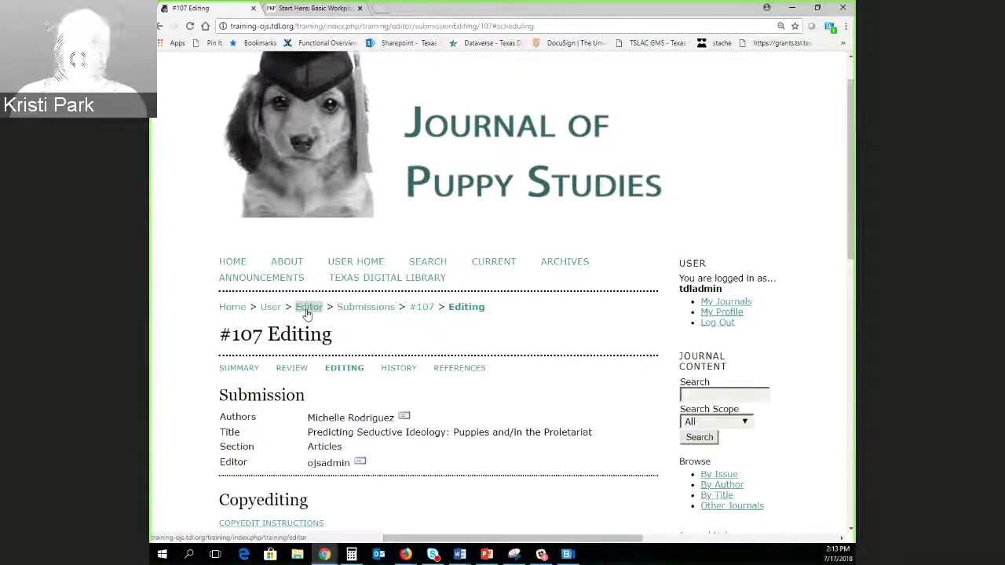
Go to the Editor home and list Future Issues, showing Vol 5, No 2 (2018) with 5 items.
click(307, 312)
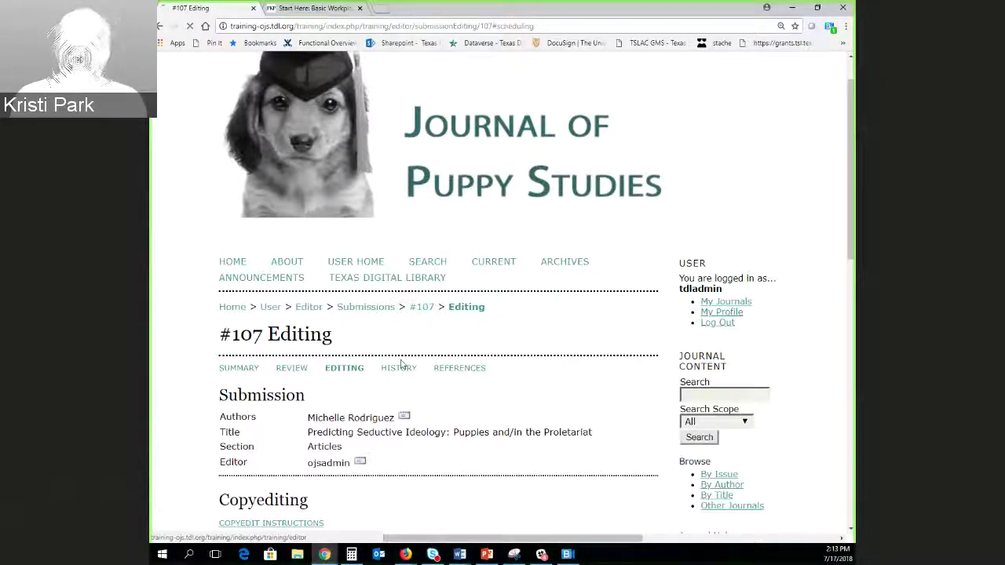
scroll(178, 387, down, 2)
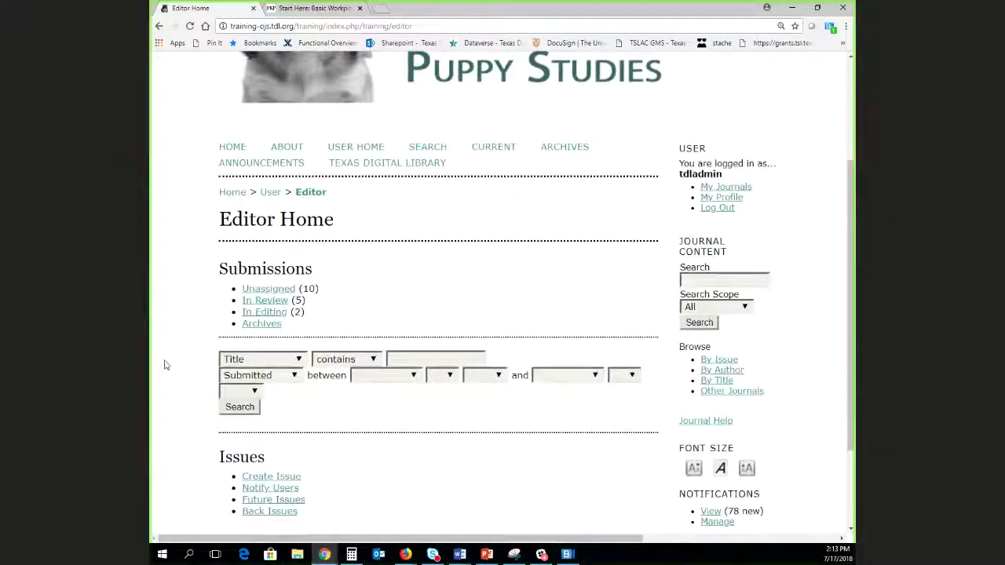
scroll(157, 340, down, 2)
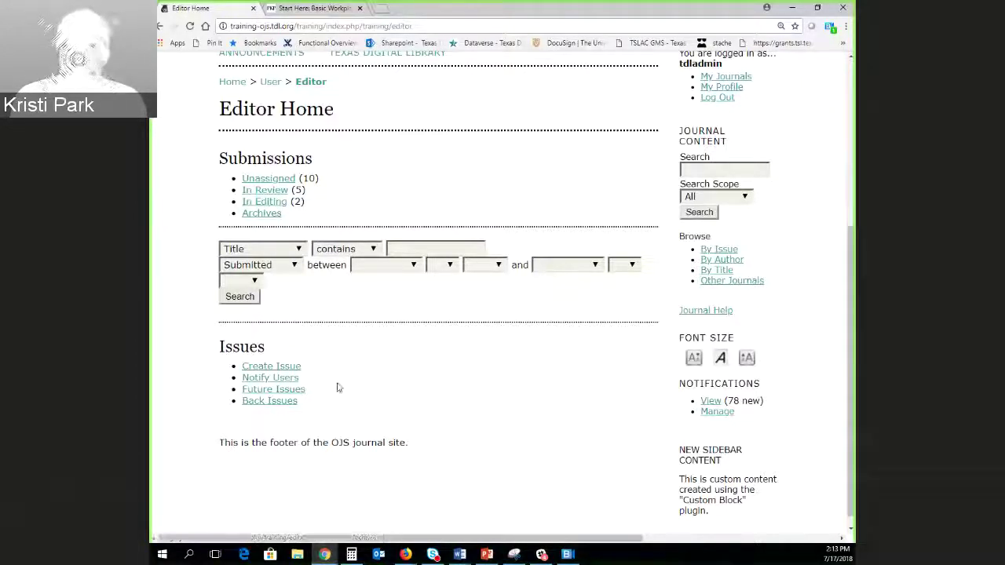
scroll(338, 387, down, 1)
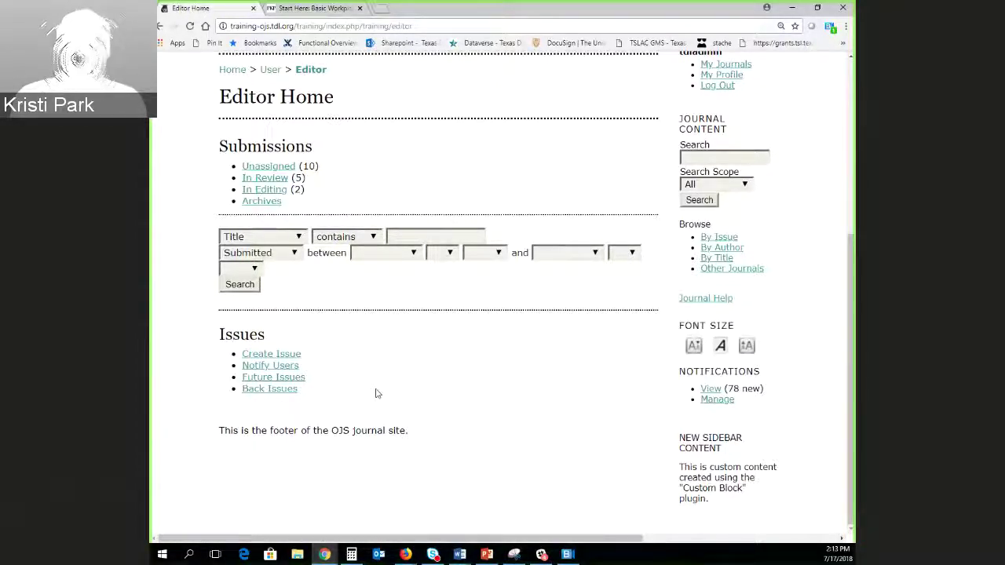
click(248, 354)
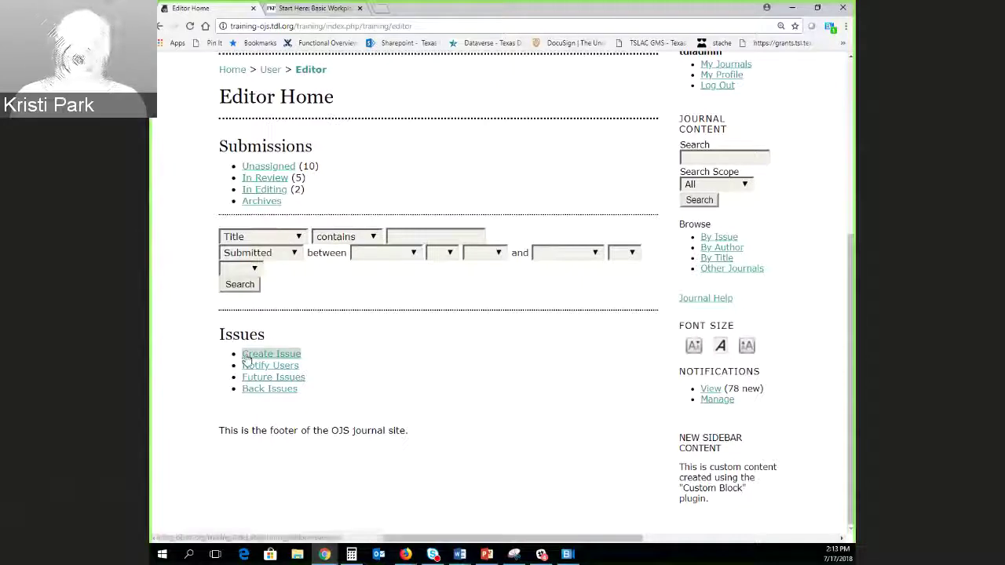
click(284, 381)
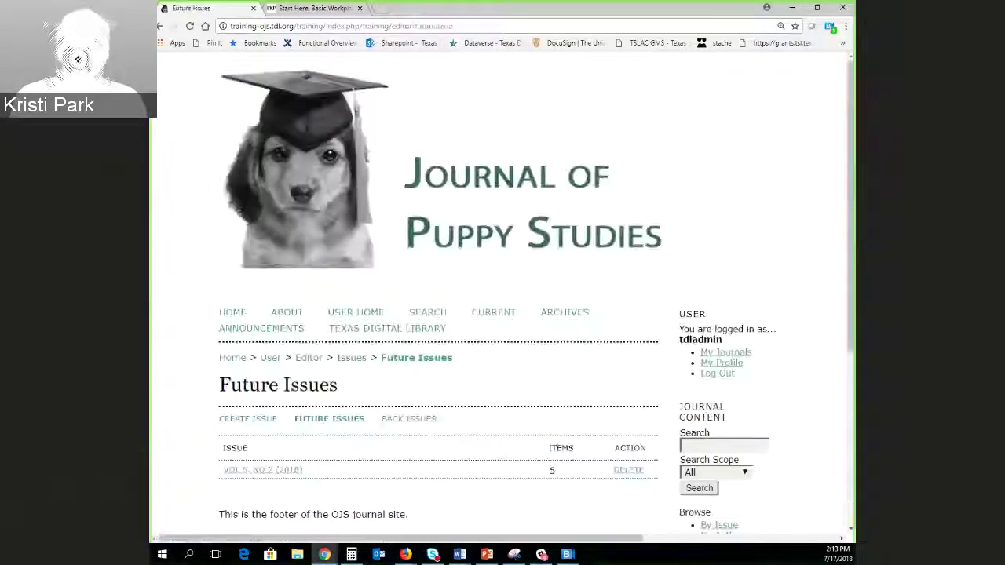
scroll(188, 413, down, 3)
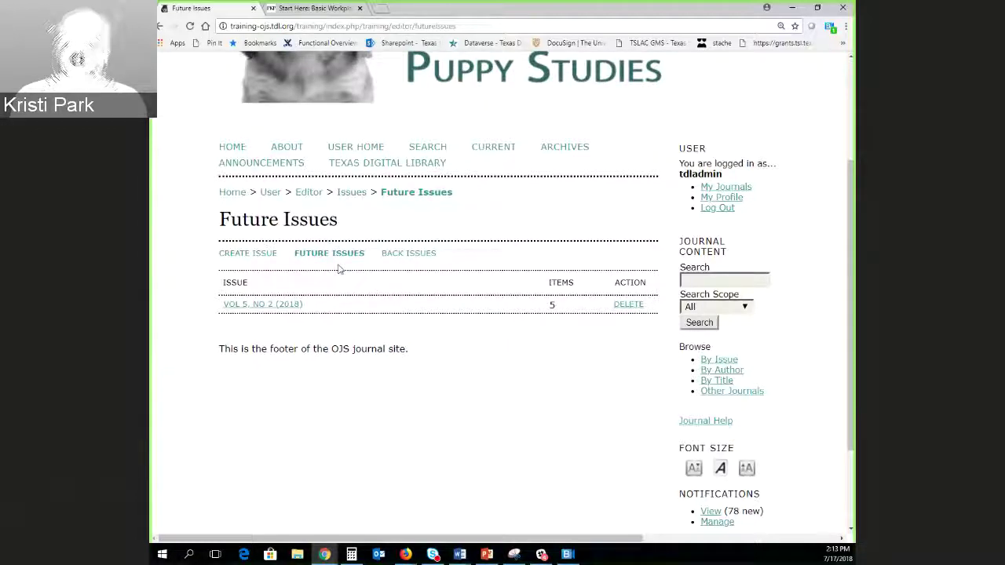
Open the Vol 5, No 2 (2018) issue's Table of Contents.
click(245, 306)
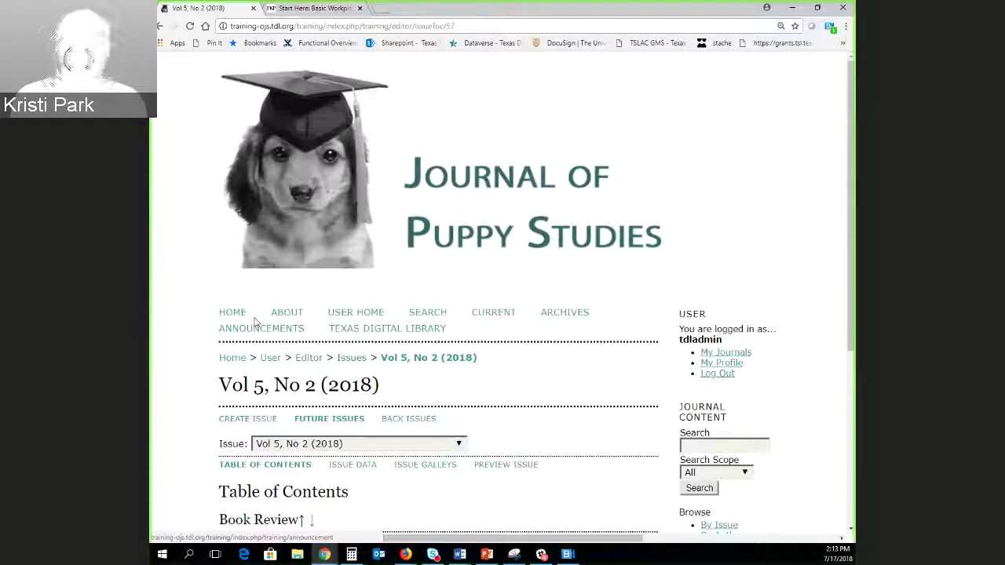
scroll(504, 351, down, 3)
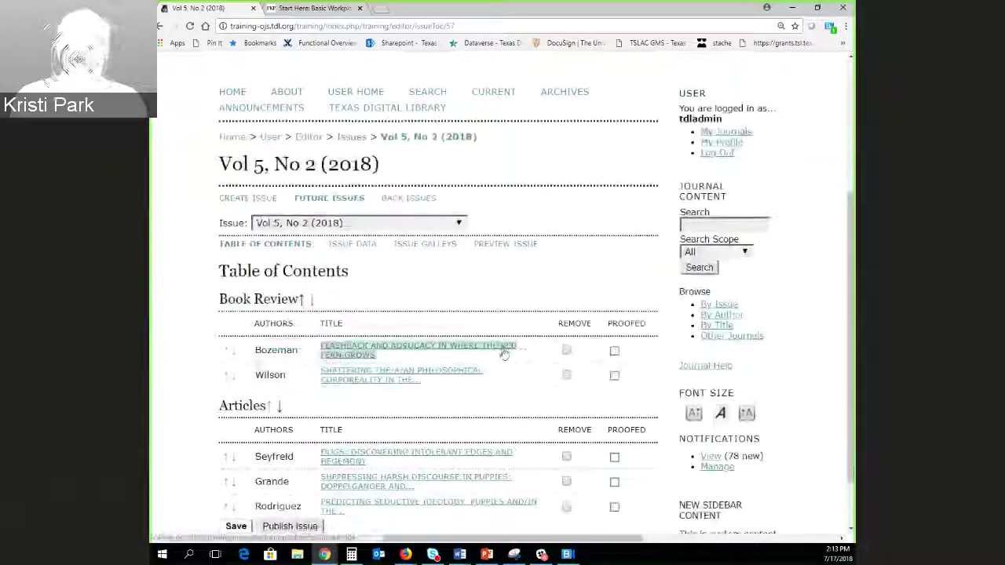
scroll(486, 350, down, 2)
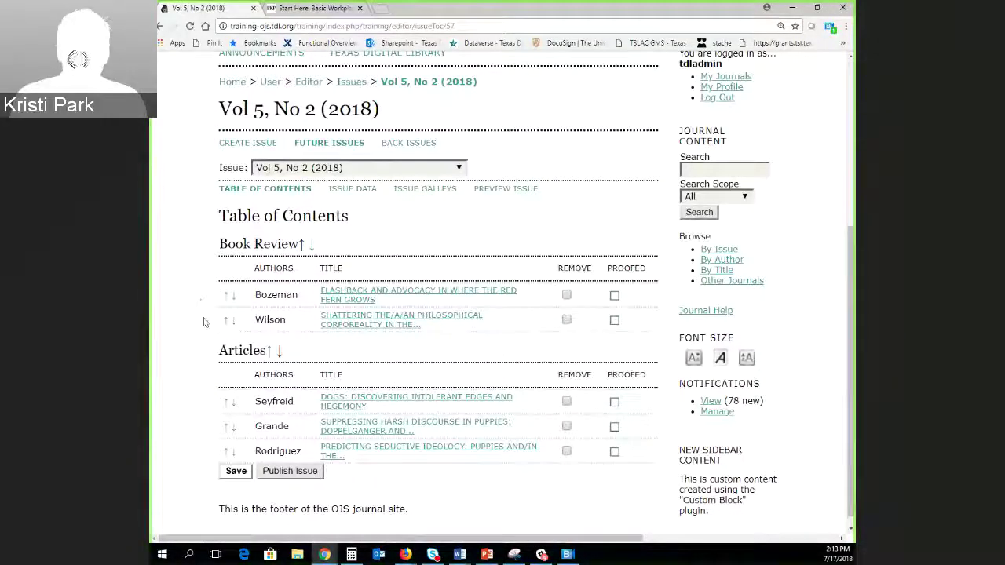
scroll(196, 354, down, 1)
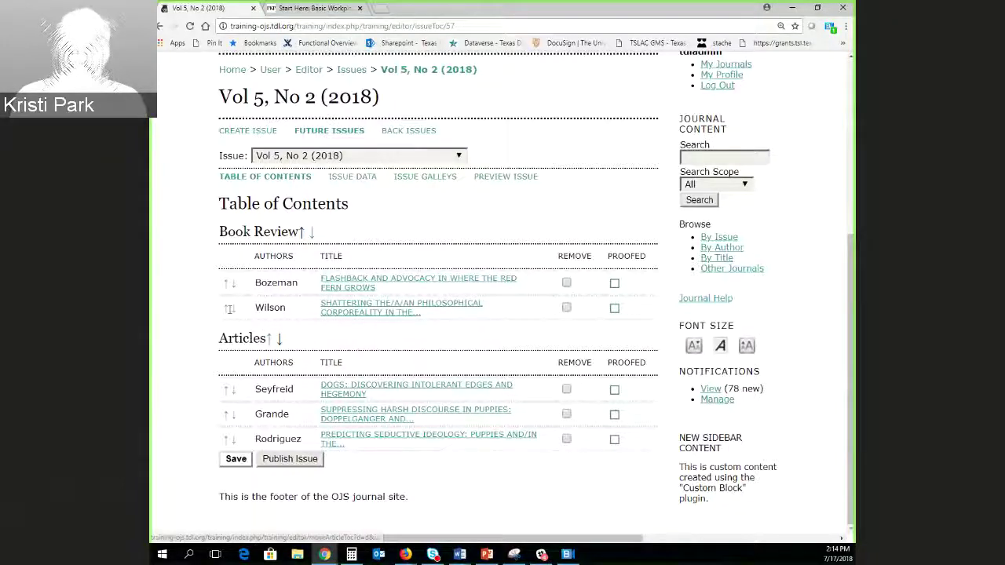
Move Wilson's book review above Bozeman's in the Book Review section.
click(225, 308)
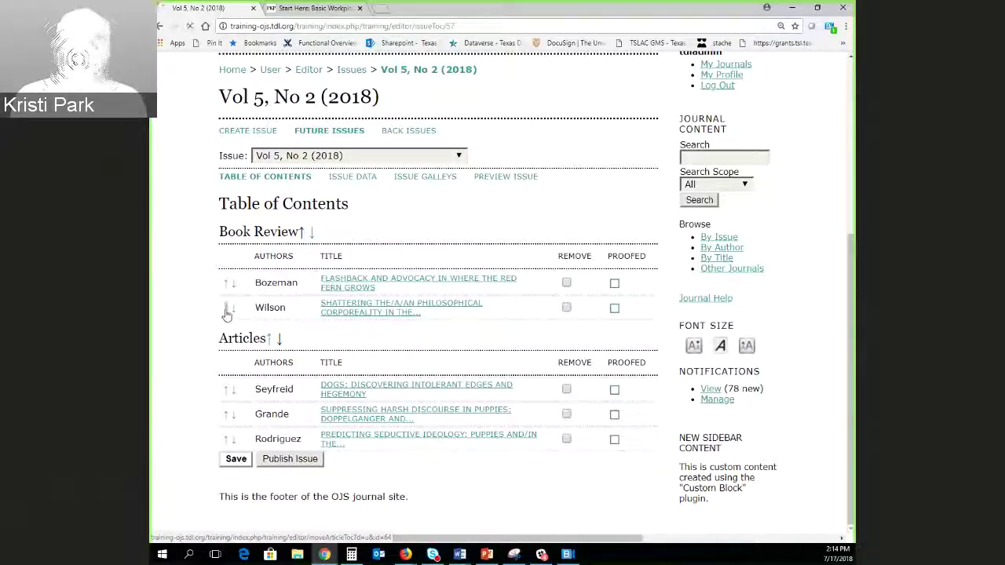
scroll(219, 321, down, 4)
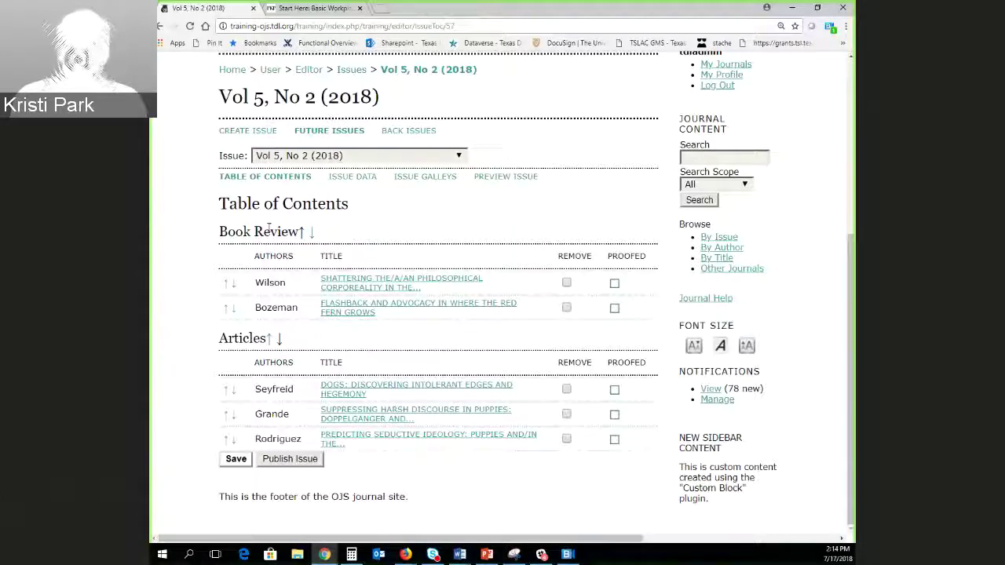
click(264, 176)
click(342, 179)
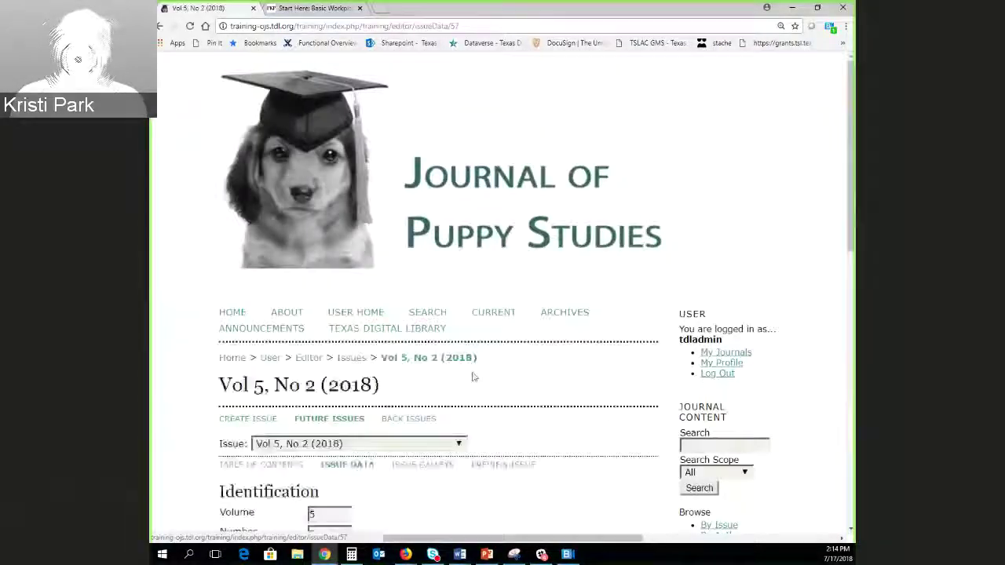
scroll(471, 377, down, 4)
scroll(632, 413, down, 3)
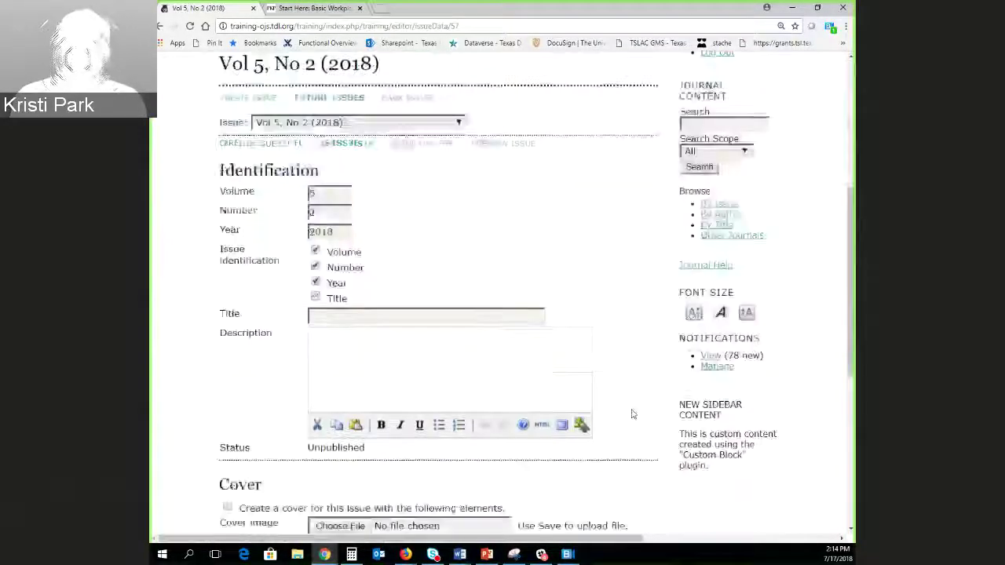
scroll(679, 428, down, 3)
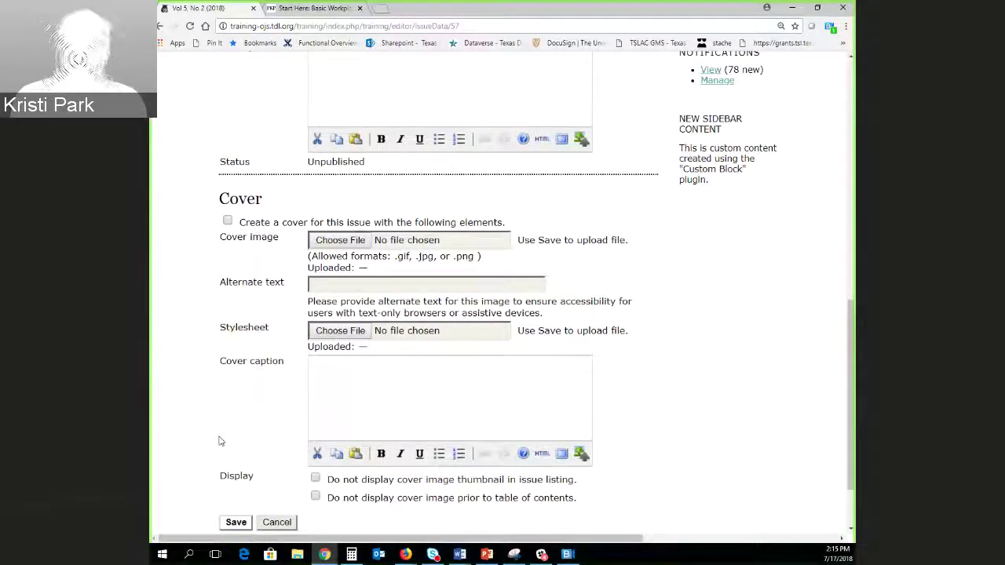
scroll(233, 405, down, 1)
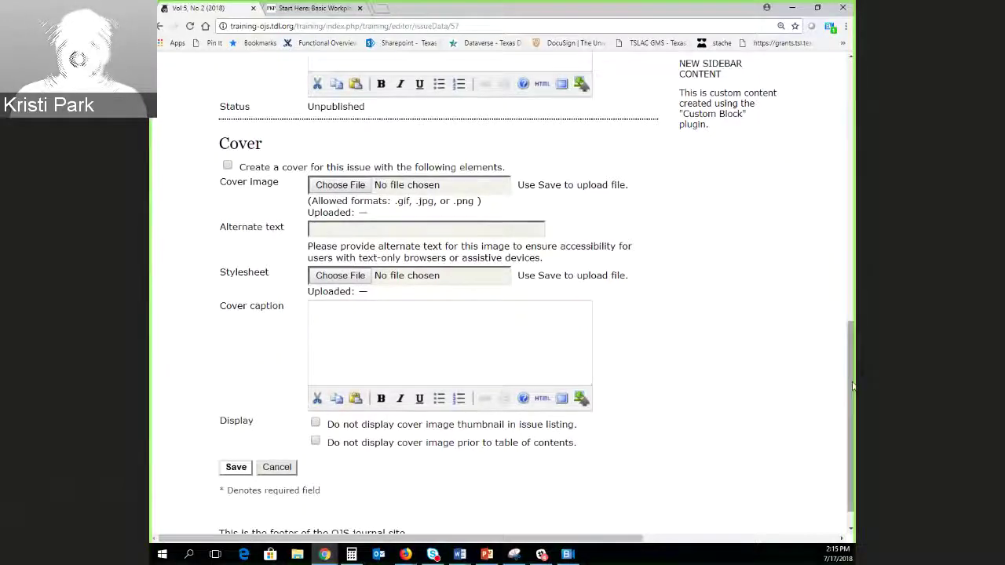
scroll(852, 385, up, 5)
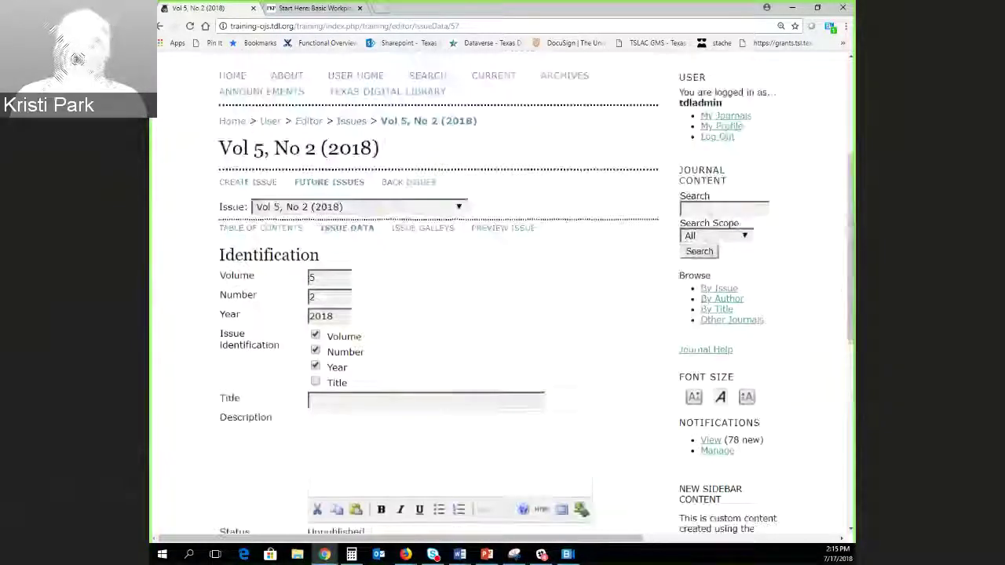
Open the Issue Galleys page for Vol 5, No 2 (2018) and preview the issue.
click(422, 229)
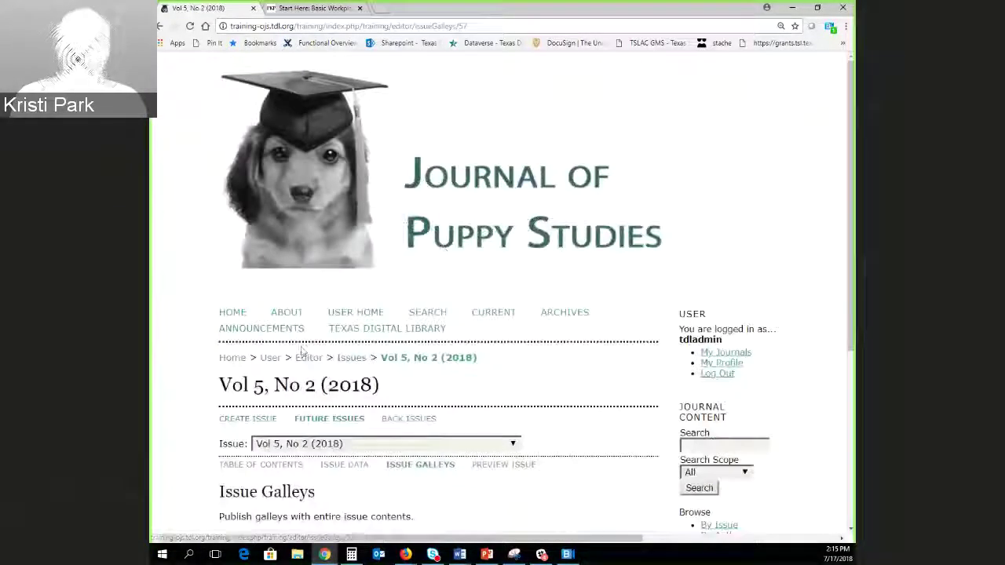
scroll(302, 351, down, 2)
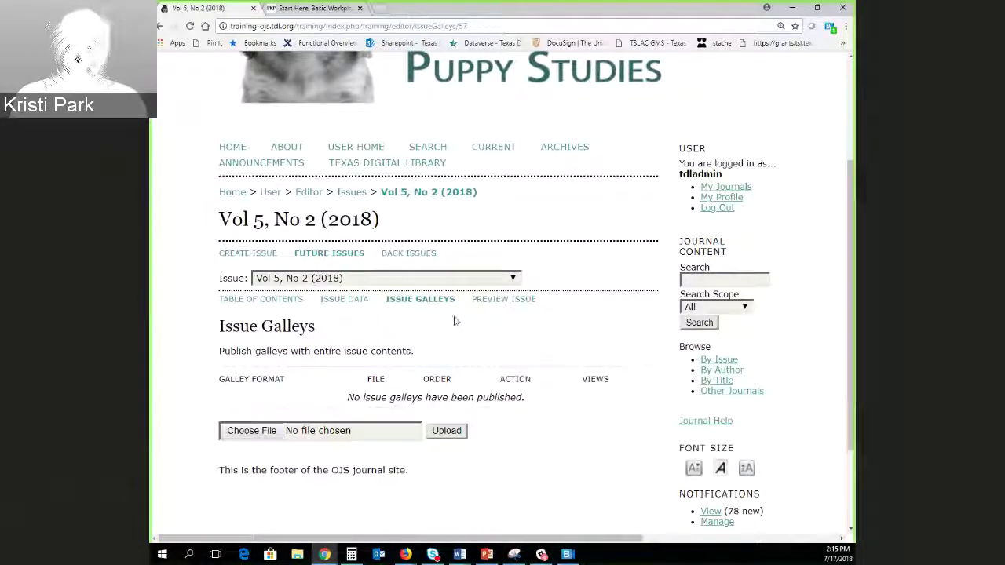
click(495, 301)
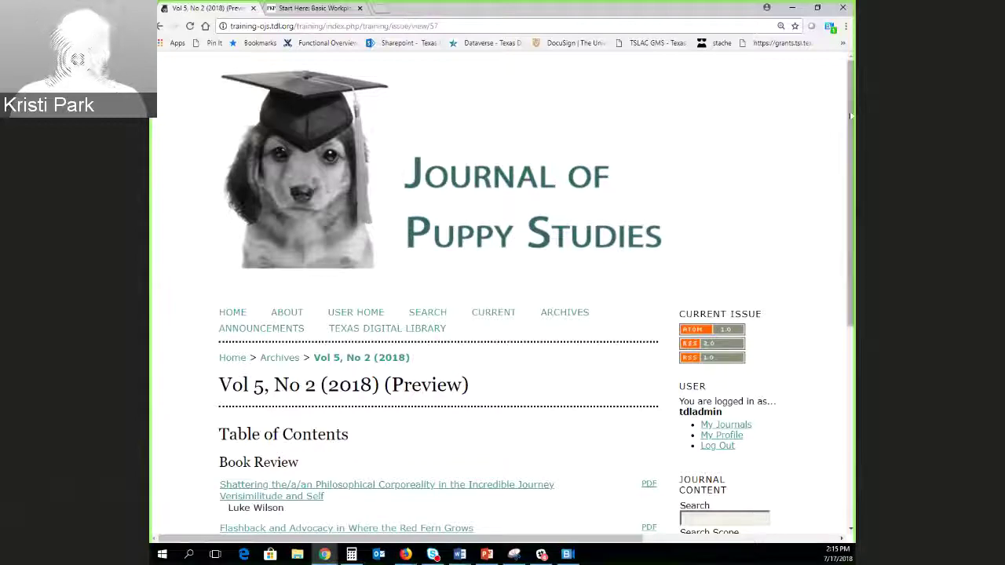
Browse the preview's Book Review and Articles sections and open the first book review's PDF.
drag(851, 118, 854, 274)
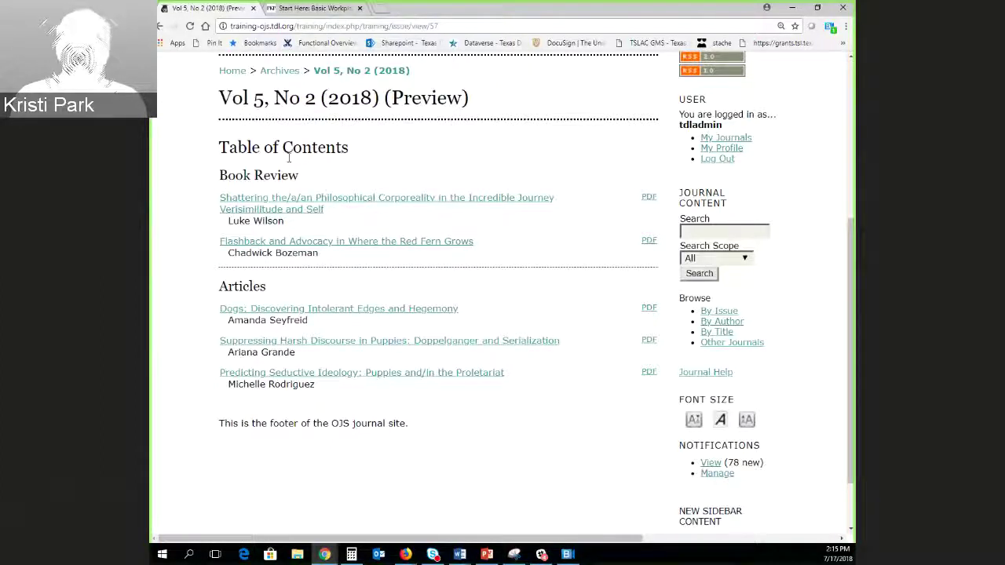
drag(256, 189, 220, 195)
click(198, 292)
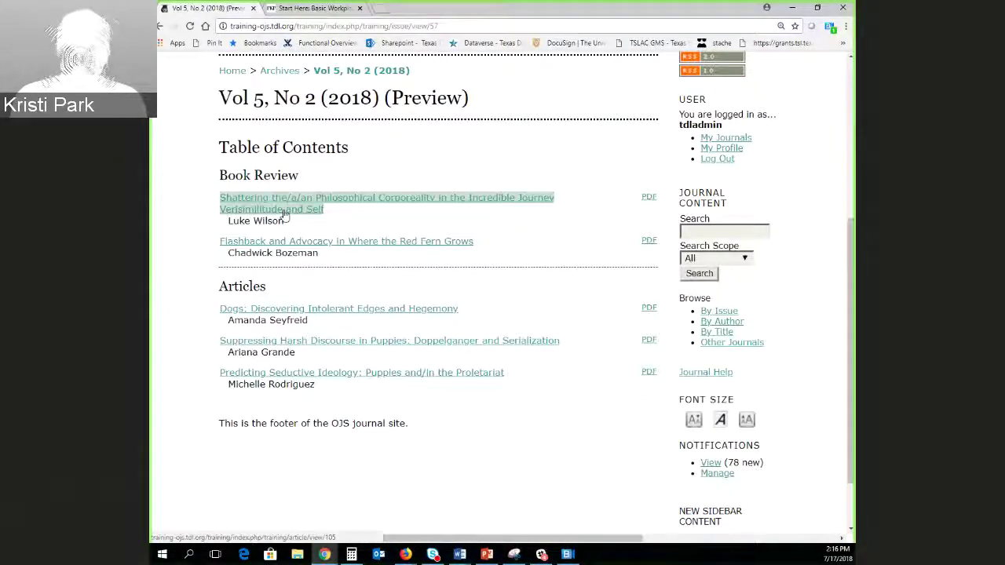
click(612, 203)
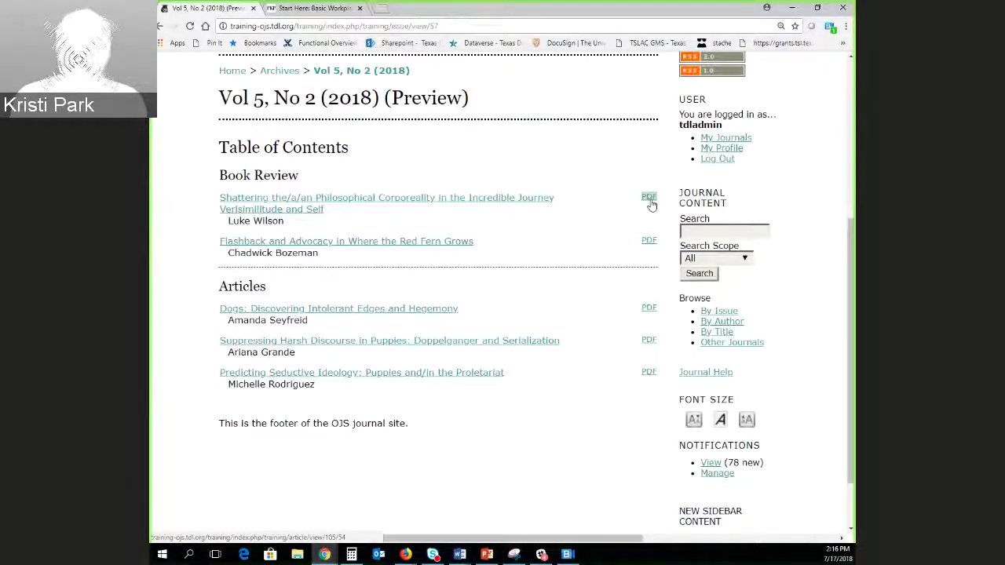
drag(646, 203, 586, 204)
View the first book review's PDF fitted to the viewer and full screen, then go back.
click(649, 203)
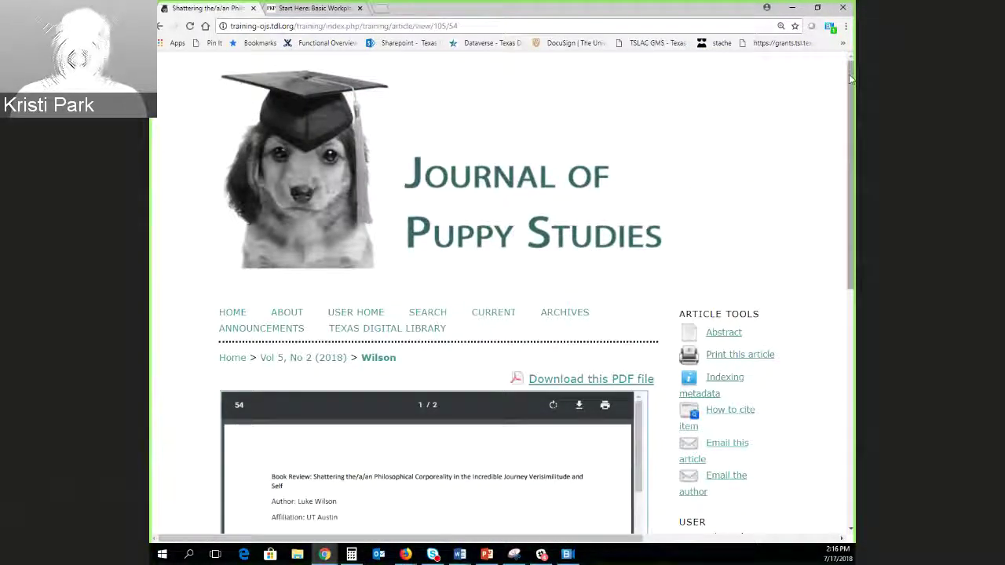
drag(851, 79, 851, 198)
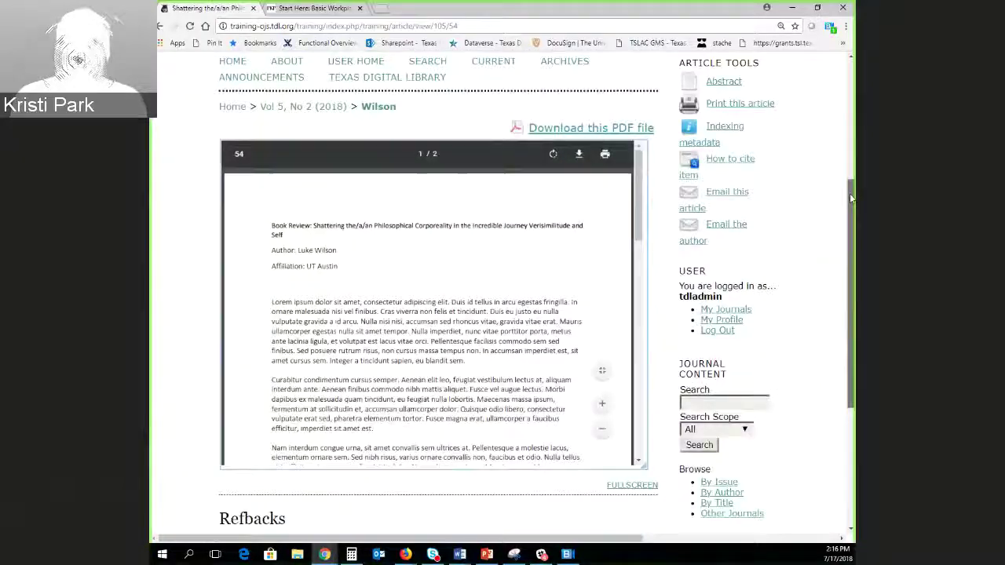
click(602, 374)
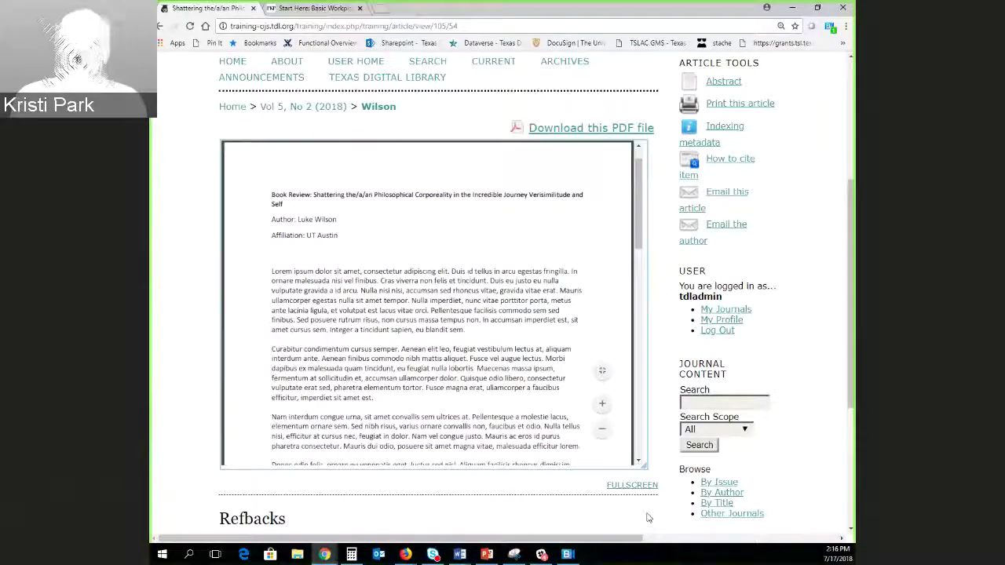
click(633, 485)
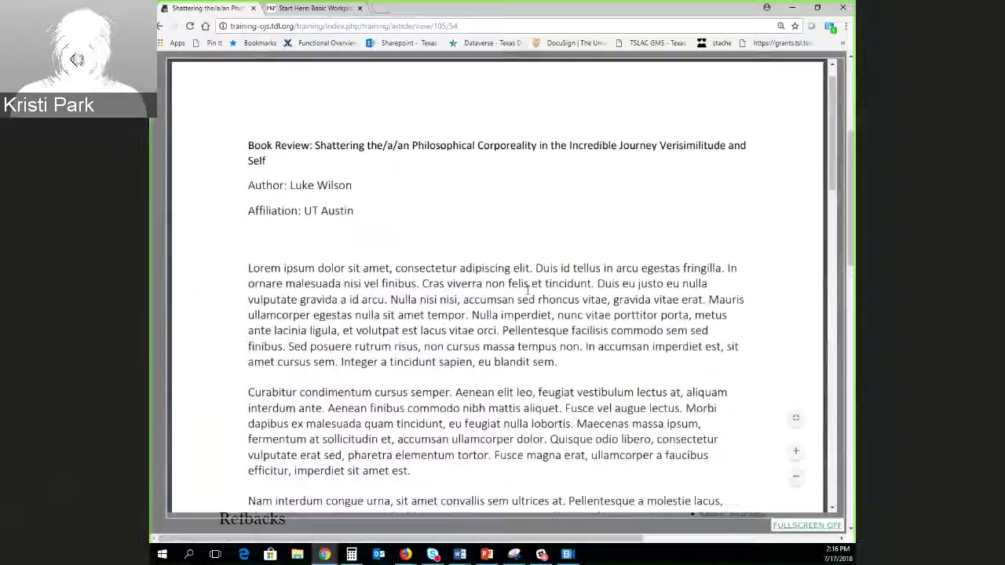
scroll(516, 335, down, 2)
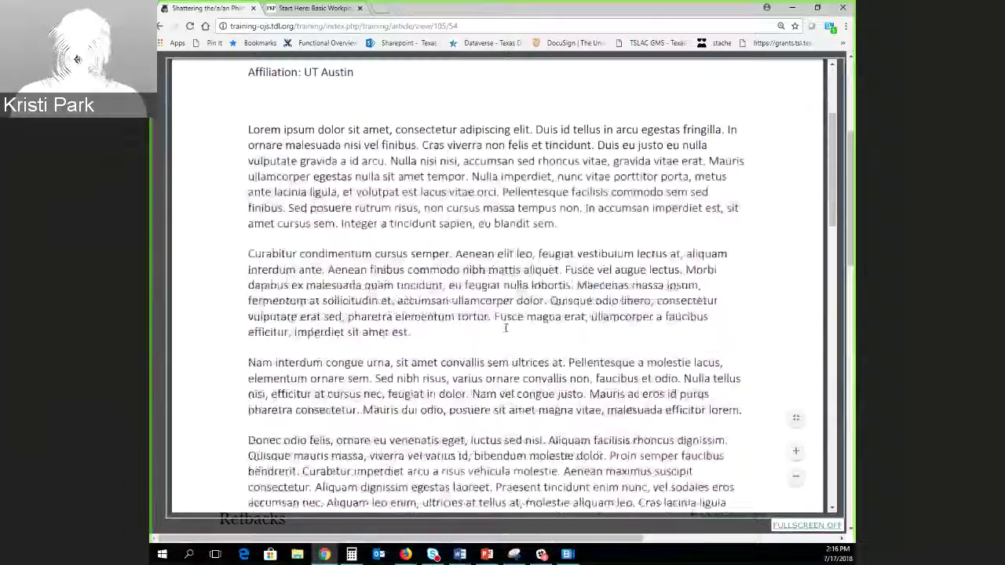
scroll(516, 335, up, 2)
click(159, 26)
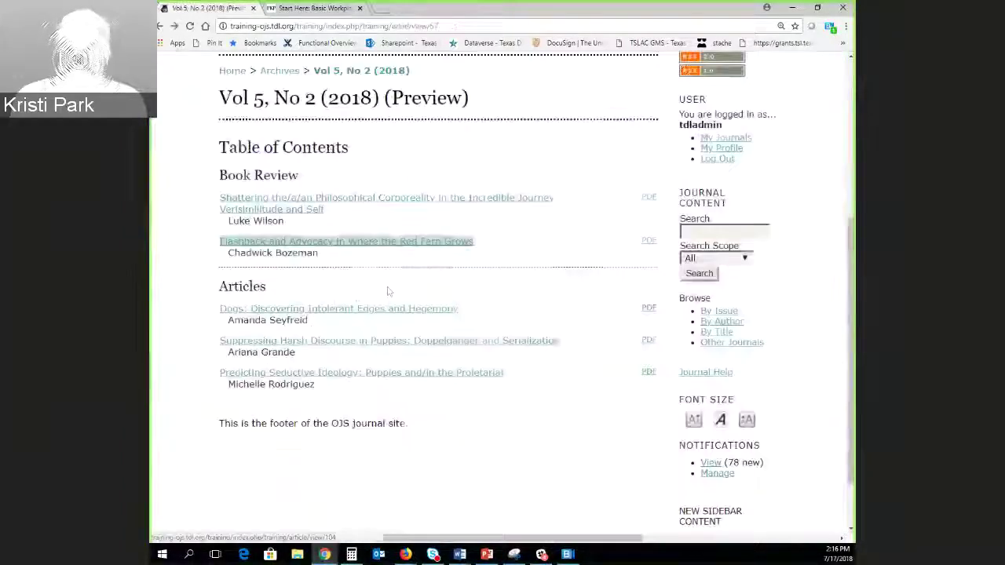
Open the first book review's abstract page and check its full-text PDF.
click(263, 202)
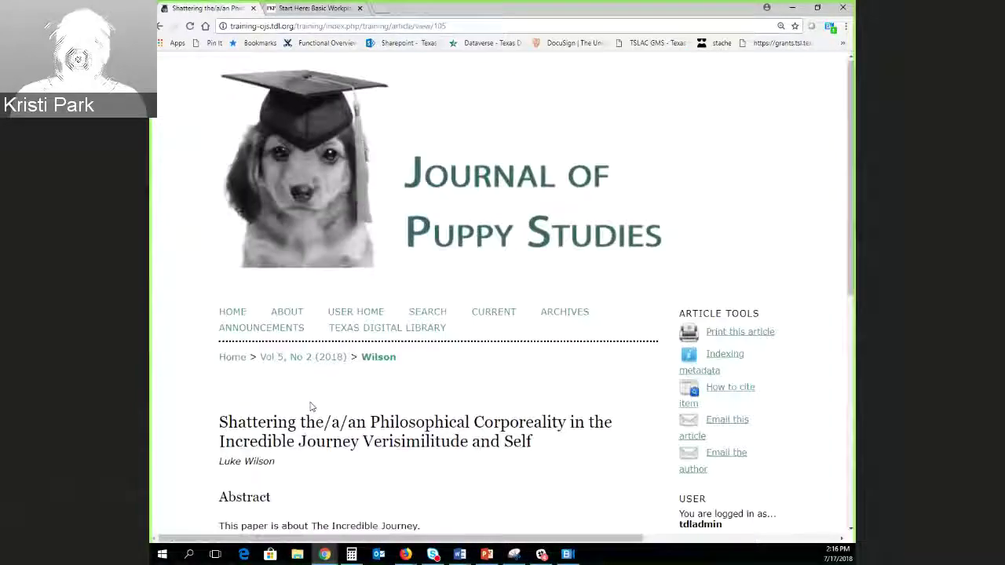
scroll(306, 400, down, 3)
scroll(305, 394, down, 2)
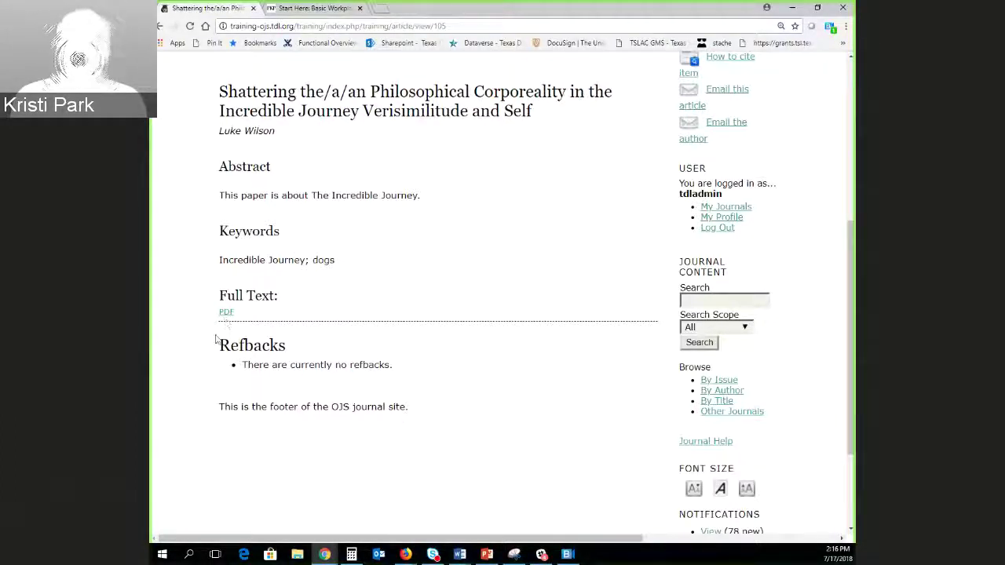
click(226, 312)
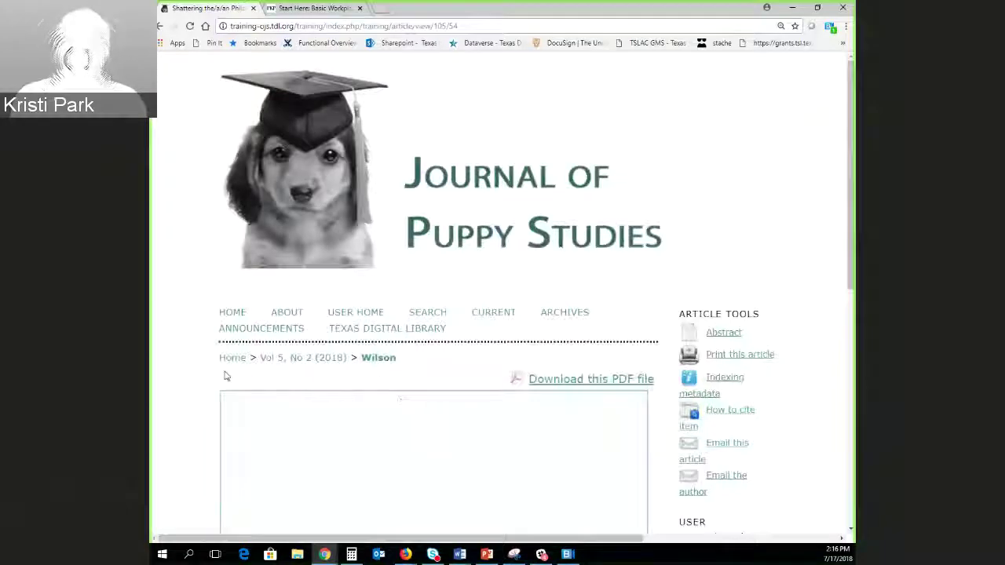
scroll(213, 365, down, 5)
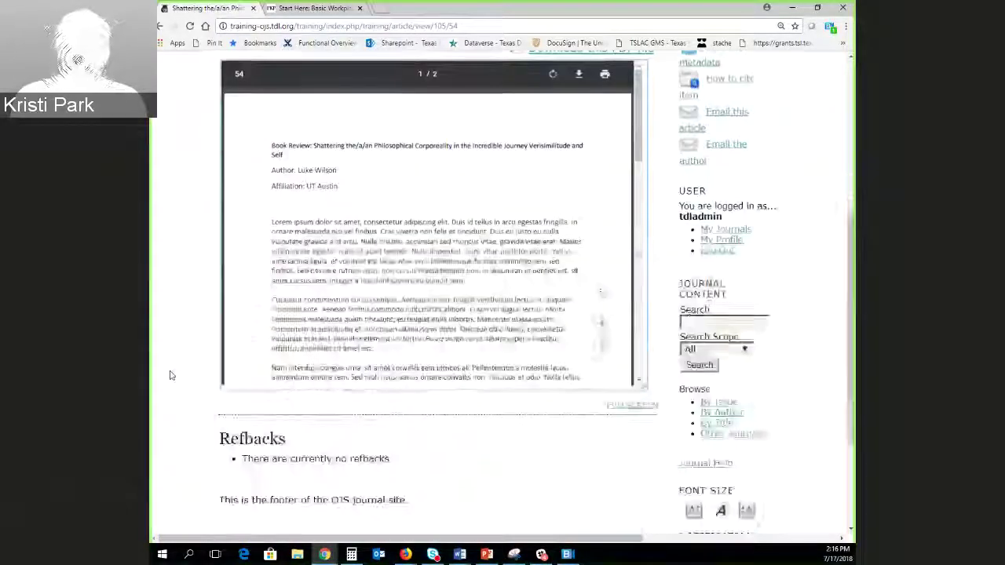
click(159, 26)
scroll(475, 370, up, 3)
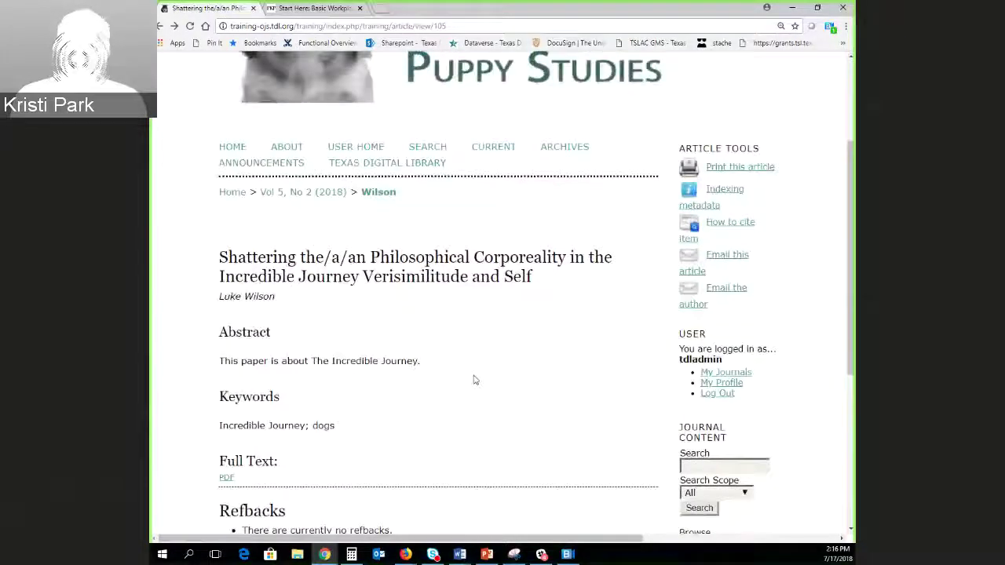
Return to the Issue Galleys page and open the Vol 5, No 2 (2018) Table of Contents editor.
click(161, 27)
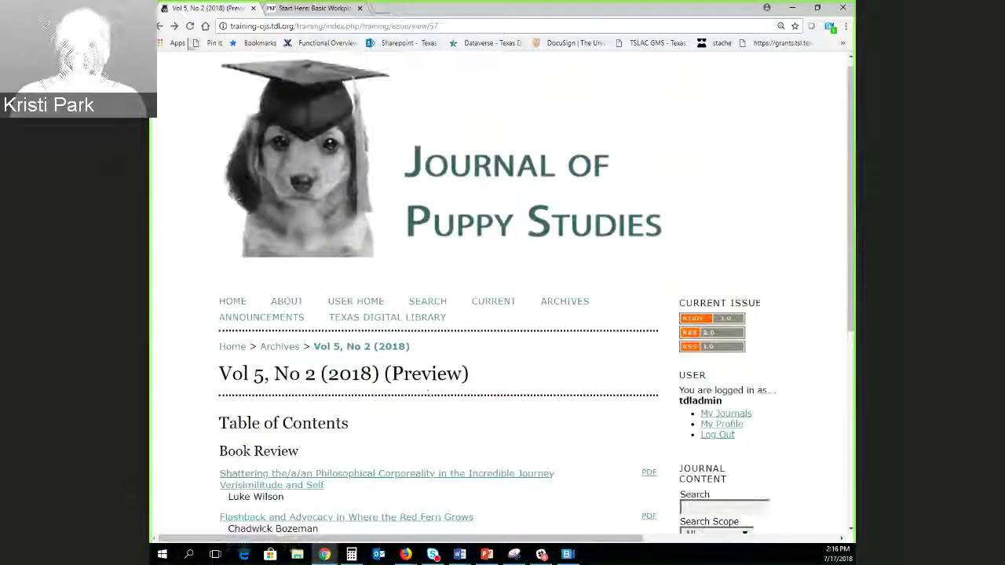
click(371, 307)
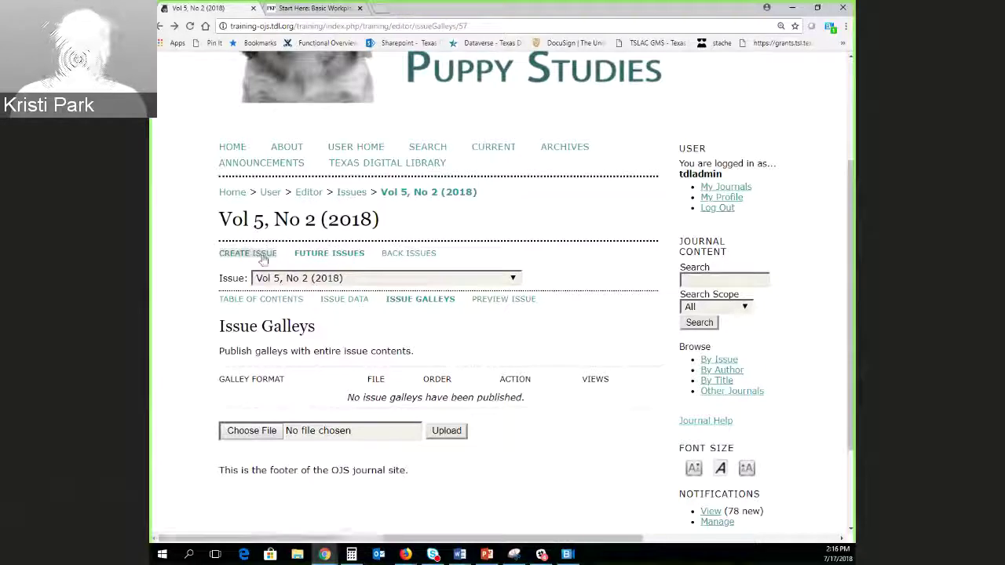
drag(256, 253, 390, 350)
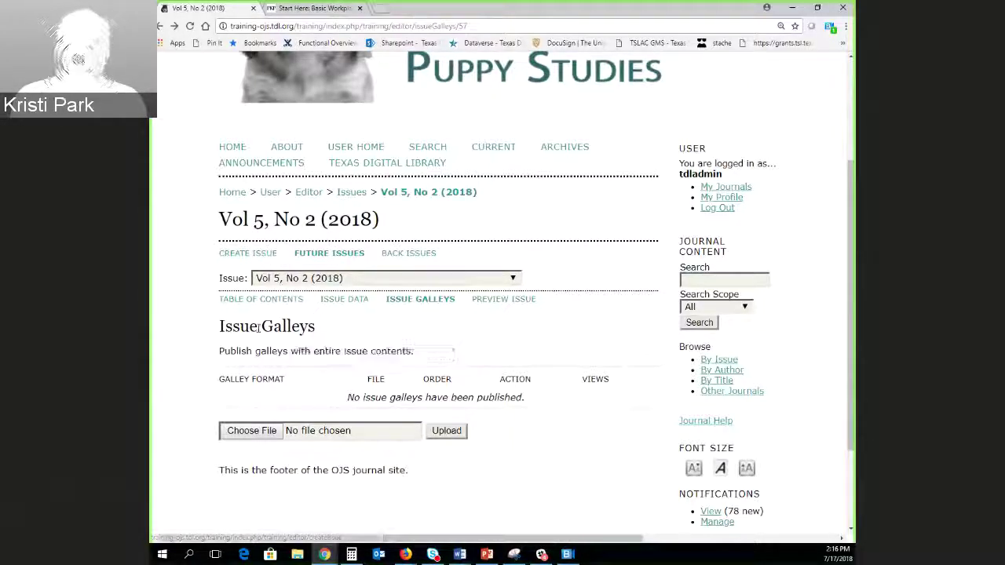
click(269, 306)
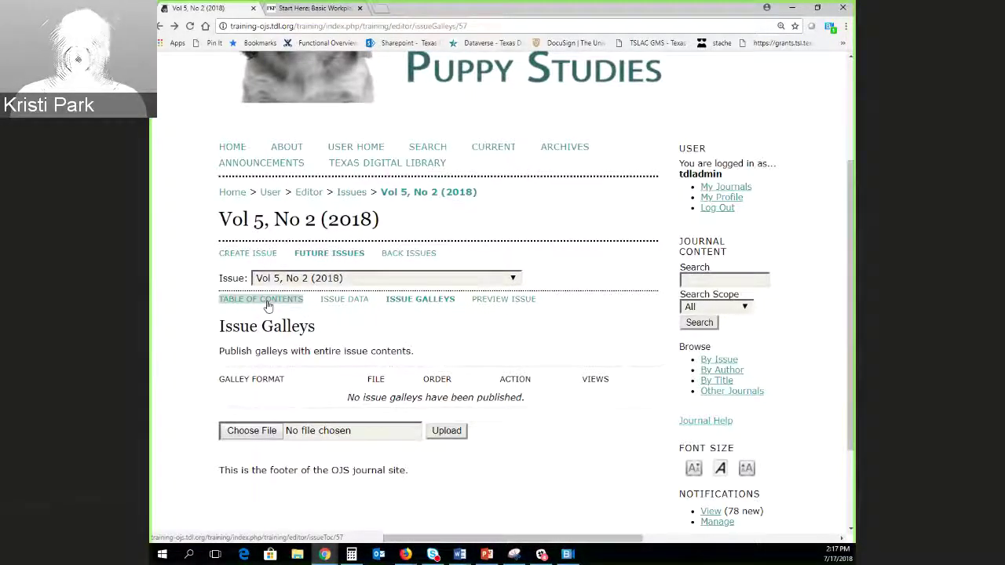
scroll(220, 330, down, 4)
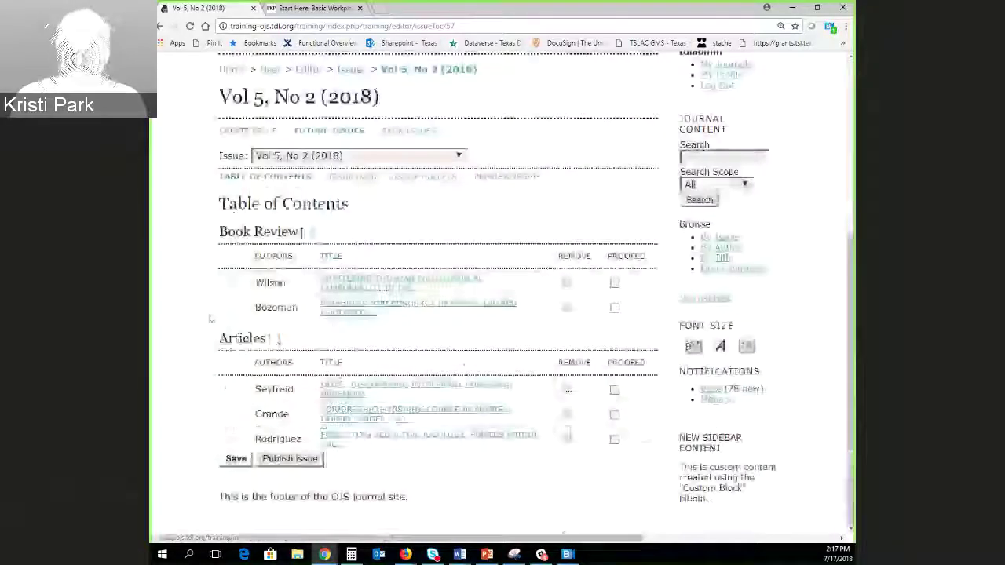
Publish Vol 5, No 2 (2018) and confirm, moving it to Back Issues.
click(289, 459)
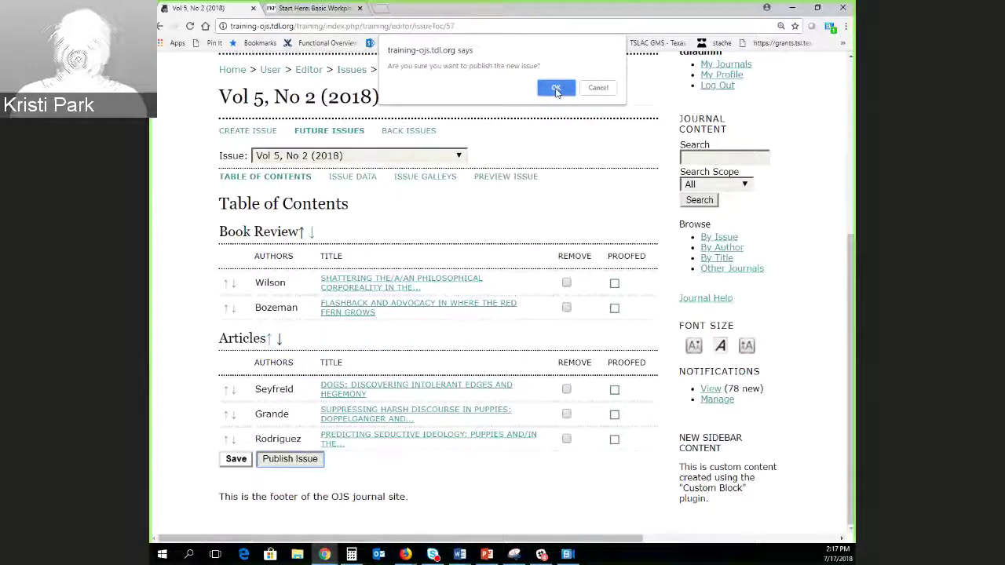
click(556, 88)
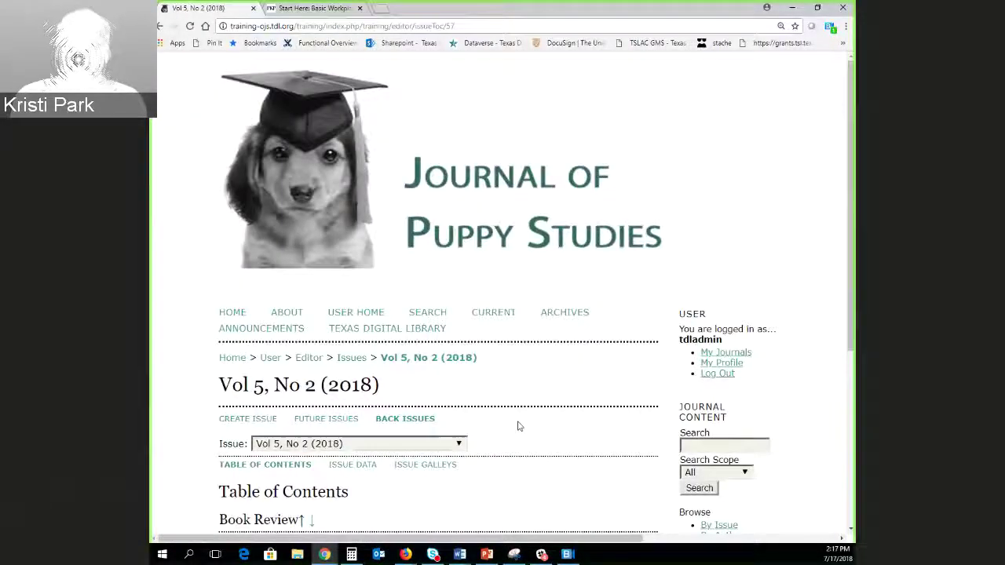
scroll(581, 432, down, 2)
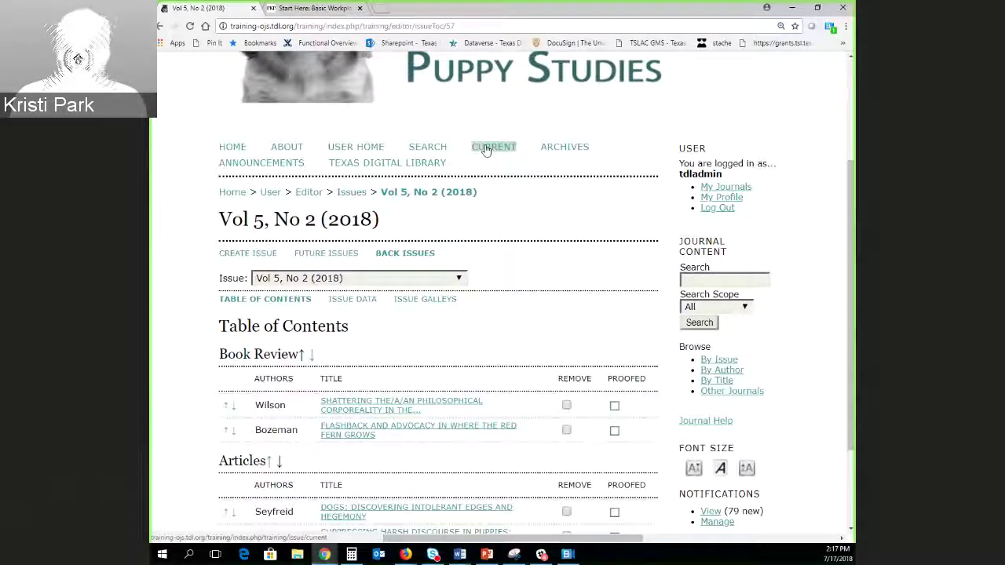
View the current issue and open the first book review's full-text PDF.
click(486, 149)
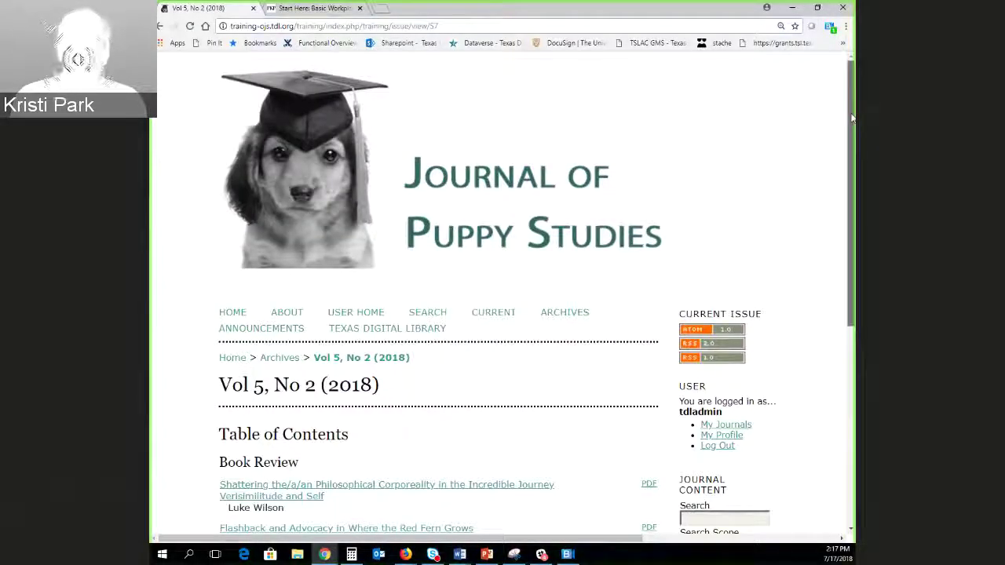
drag(854, 117, 848, 290)
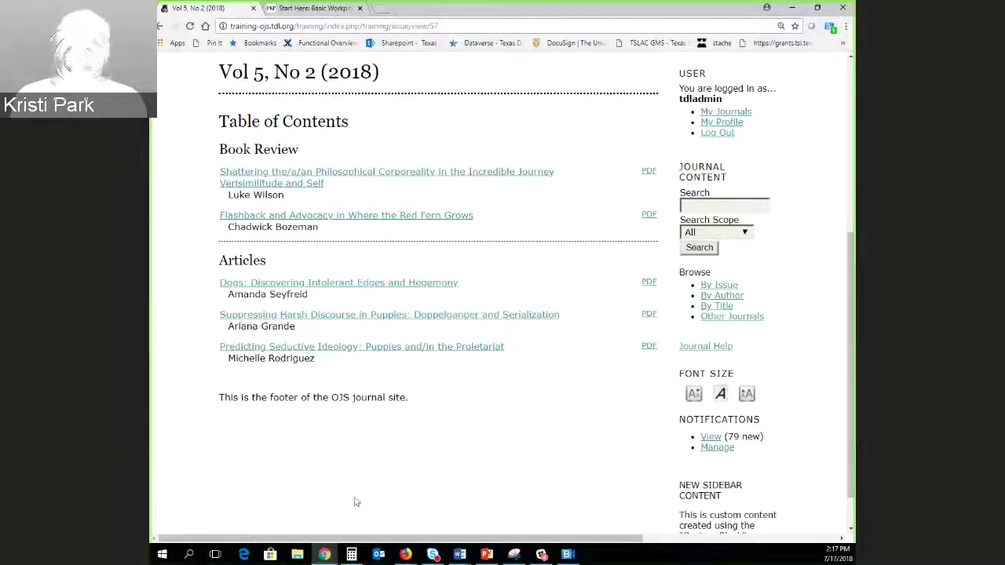
click(649, 170)
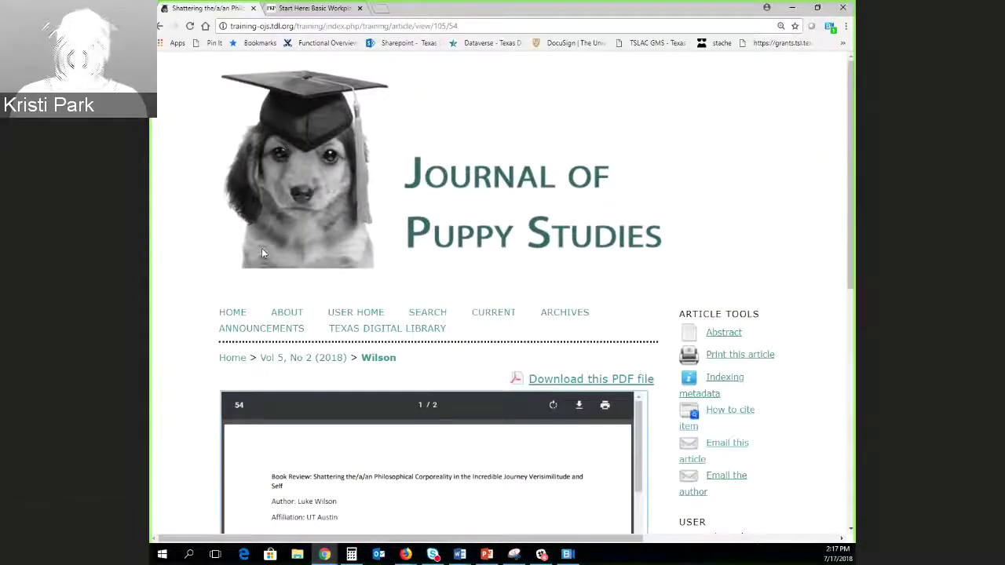
scroll(261, 248, down, 3)
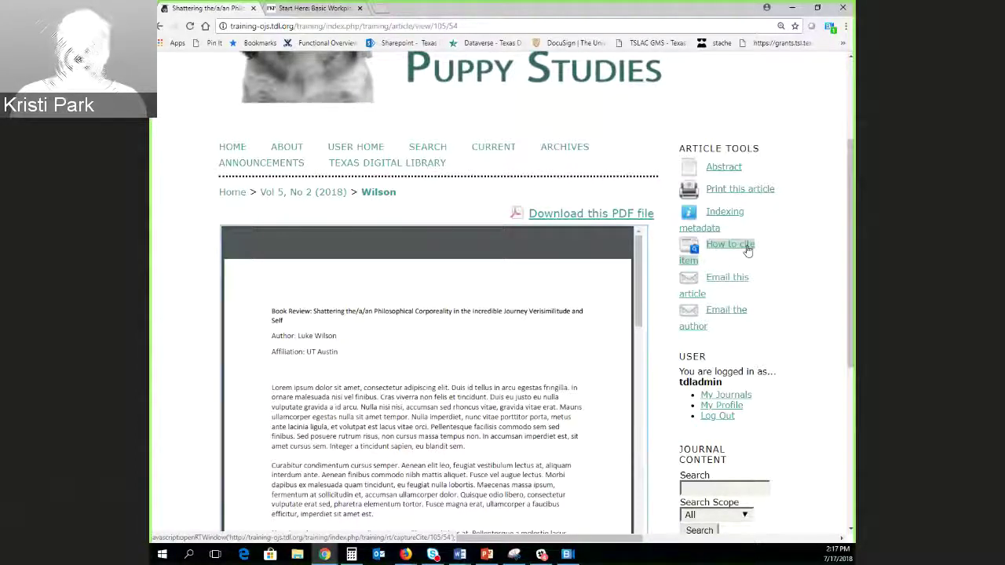
click(747, 250)
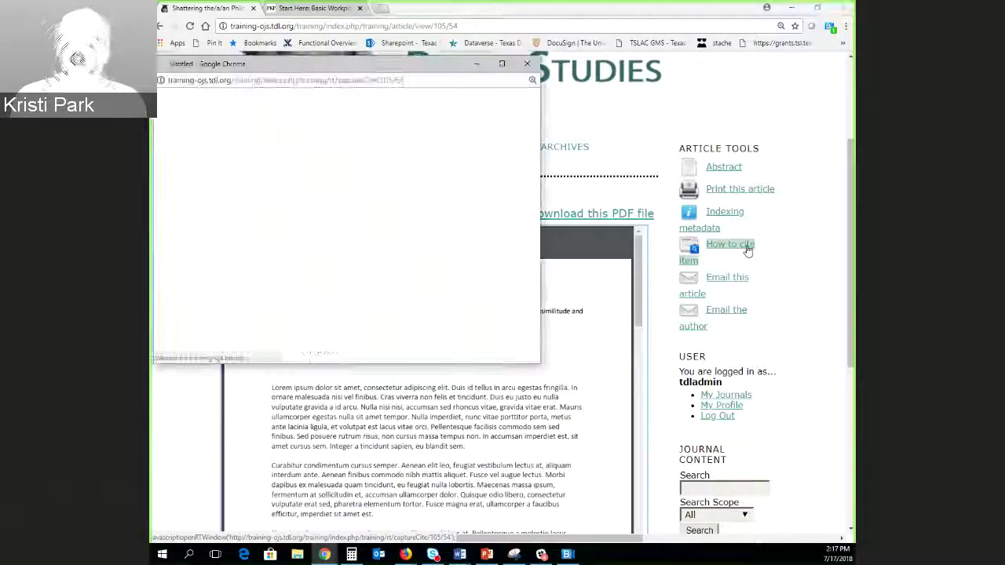
click(527, 63)
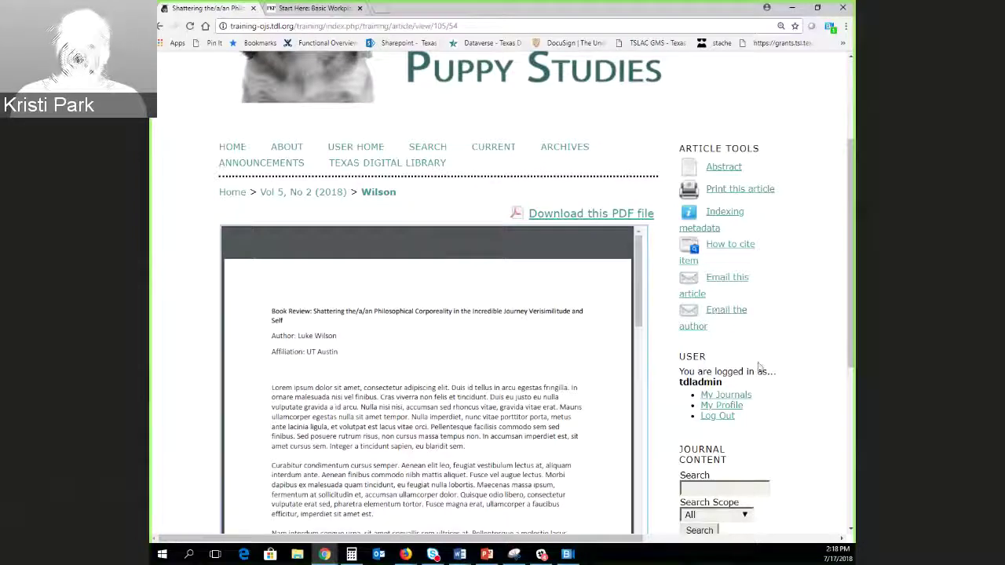
scroll(769, 392, down, 1)
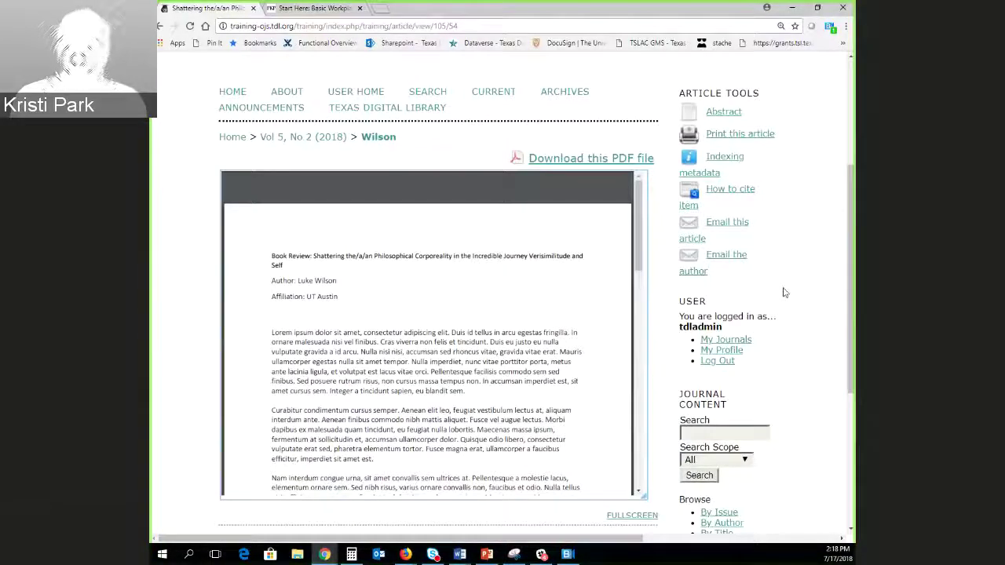
scroll(783, 292, up, 1)
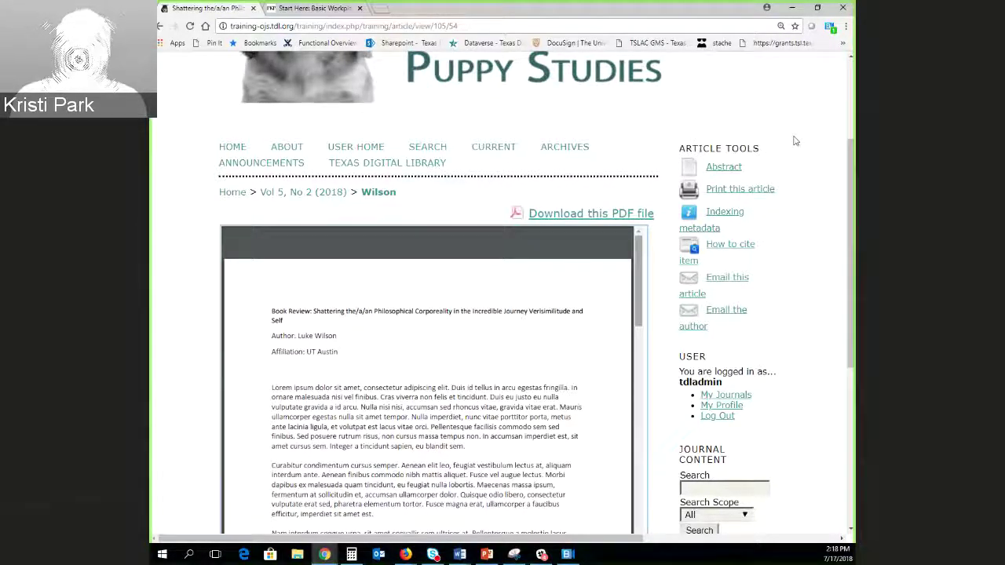
mouse_move(612, 361)
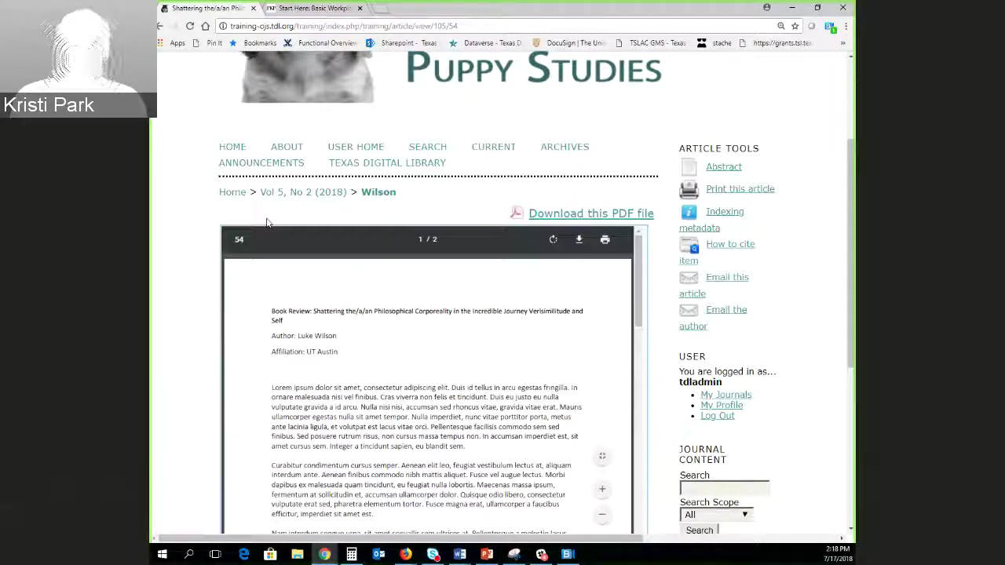
Return to the journal homepage and review the Vol 5, No 2 (2018) table of contents: two book reviews, three articles.
click(232, 192)
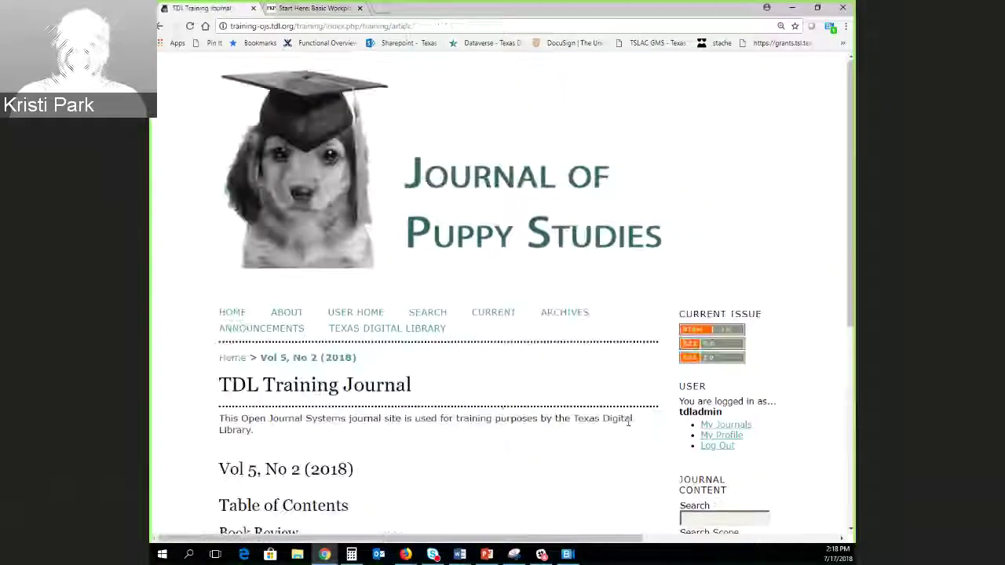
scroll(555, 423, down, 2)
scroll(555, 423, down, 2)
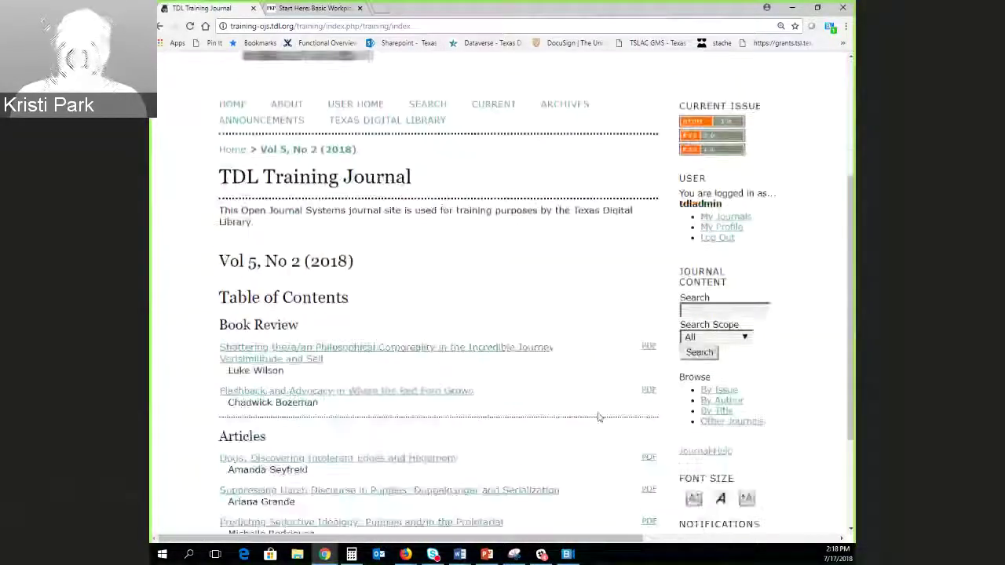
scroll(605, 416, down, 2)
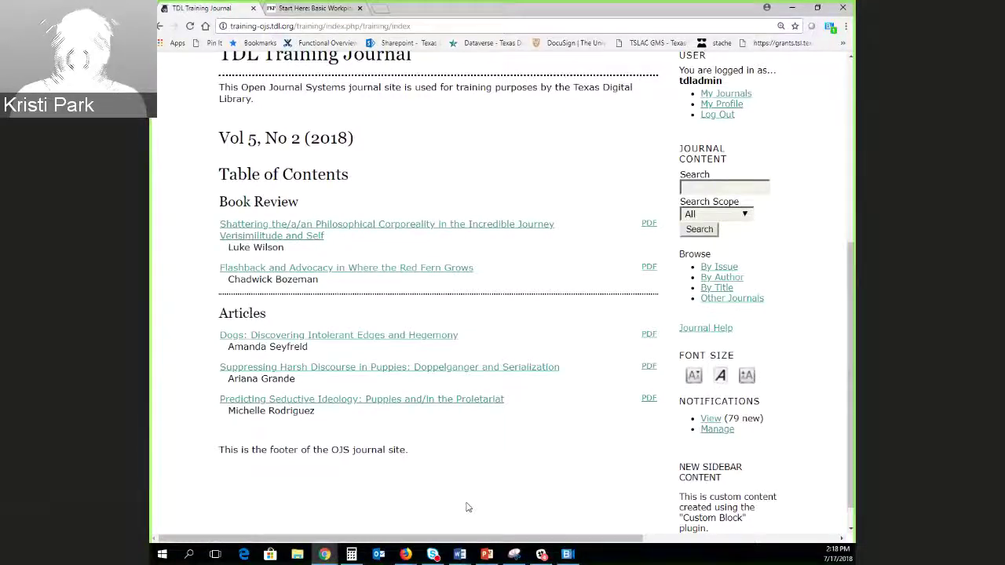
scroll(473, 497, up, 1)
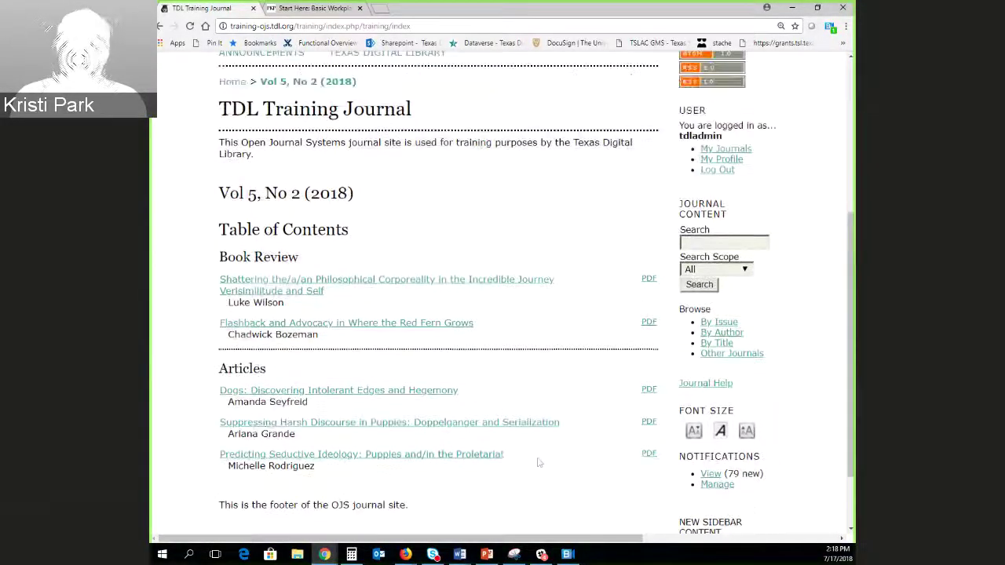
scroll(528, 452, up, 1)
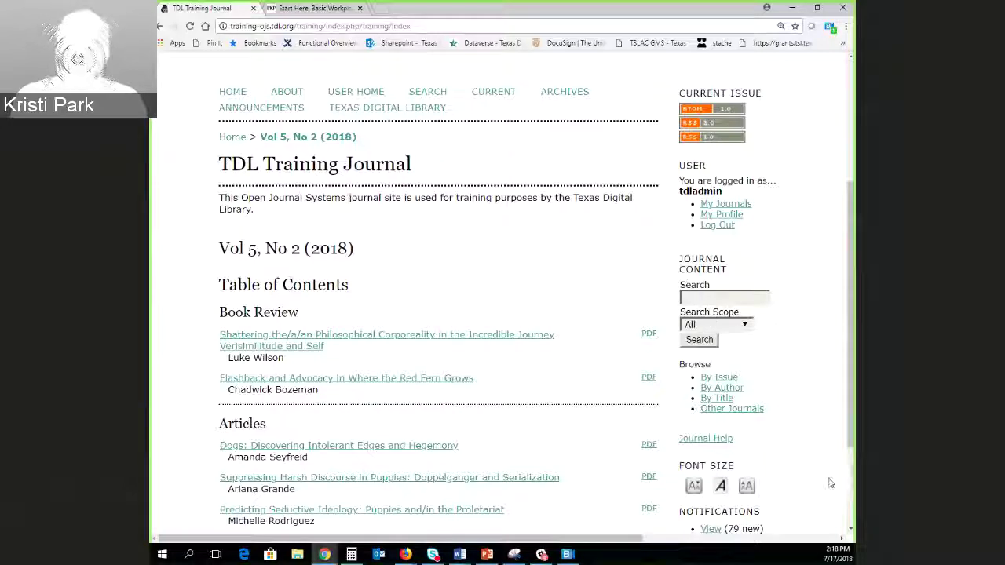
scroll(831, 483, down, 2)
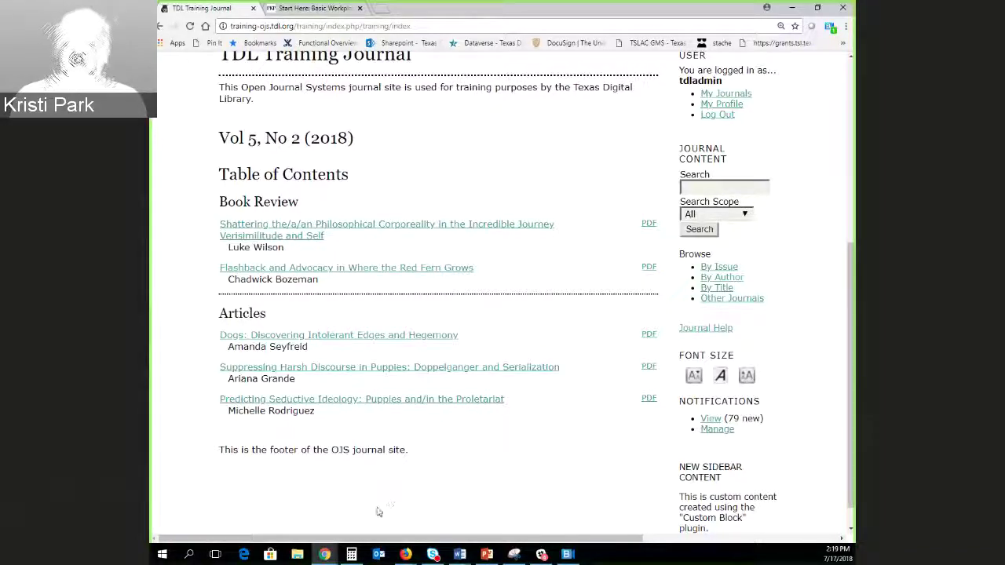
scroll(377, 511, up, 3)
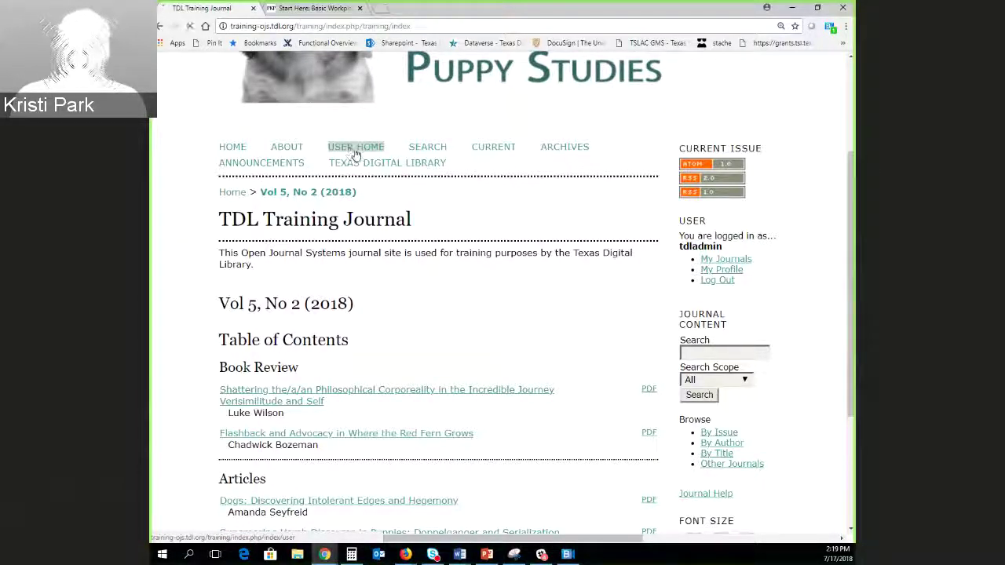
Open Vol 5, No 2 (2018) from Back Issues in the TDL Training Journal editor area.
click(350, 152)
drag(848, 160, 850, 348)
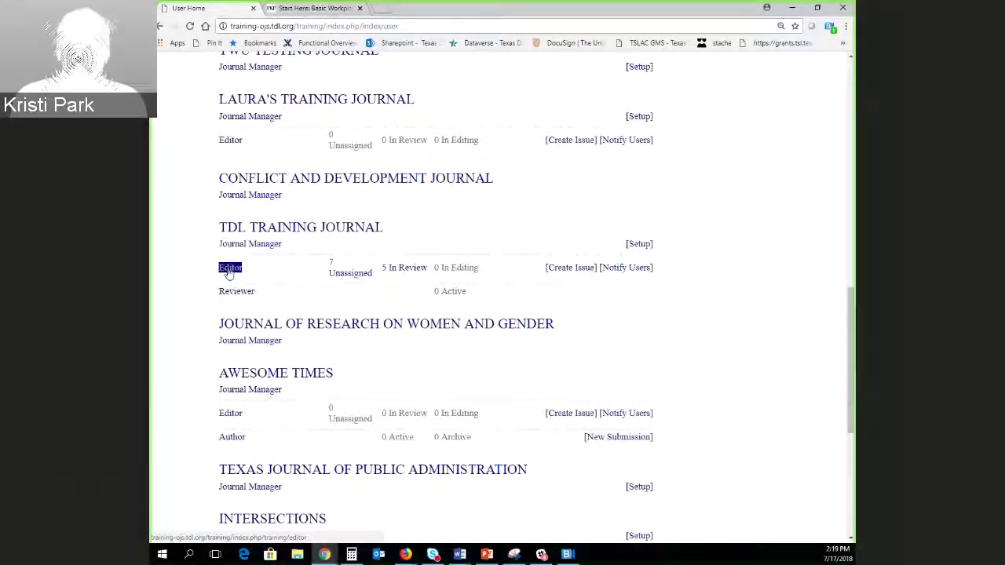
click(390, 323)
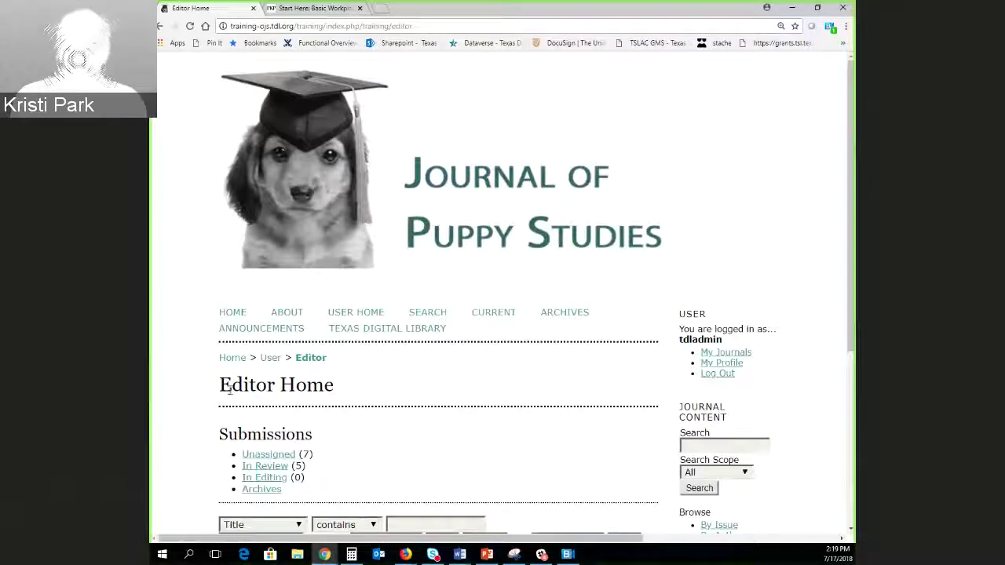
scroll(851, 314, down, 4)
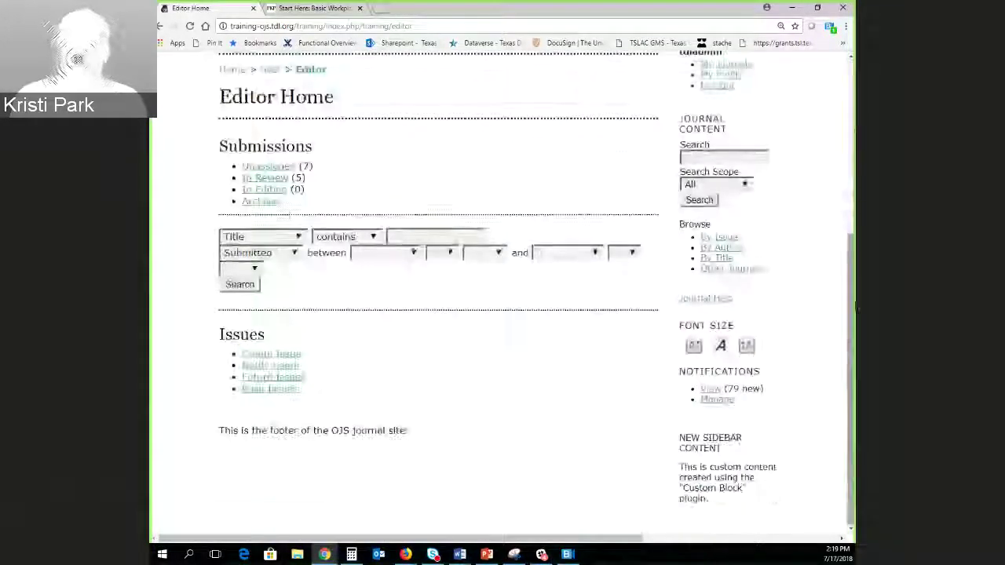
click(252, 389)
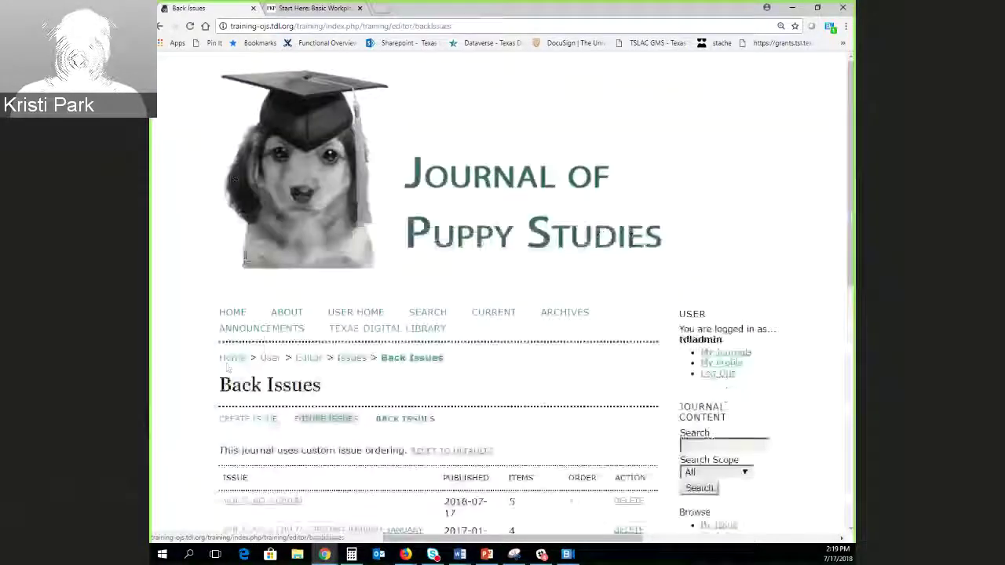
scroll(226, 367, down, 2)
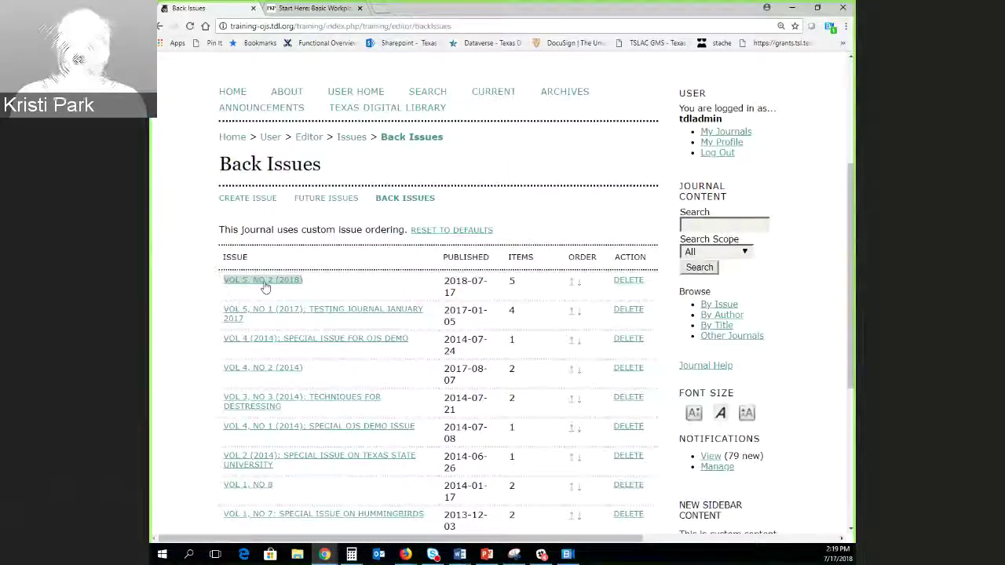
click(264, 285)
scroll(668, 301, down, 4)
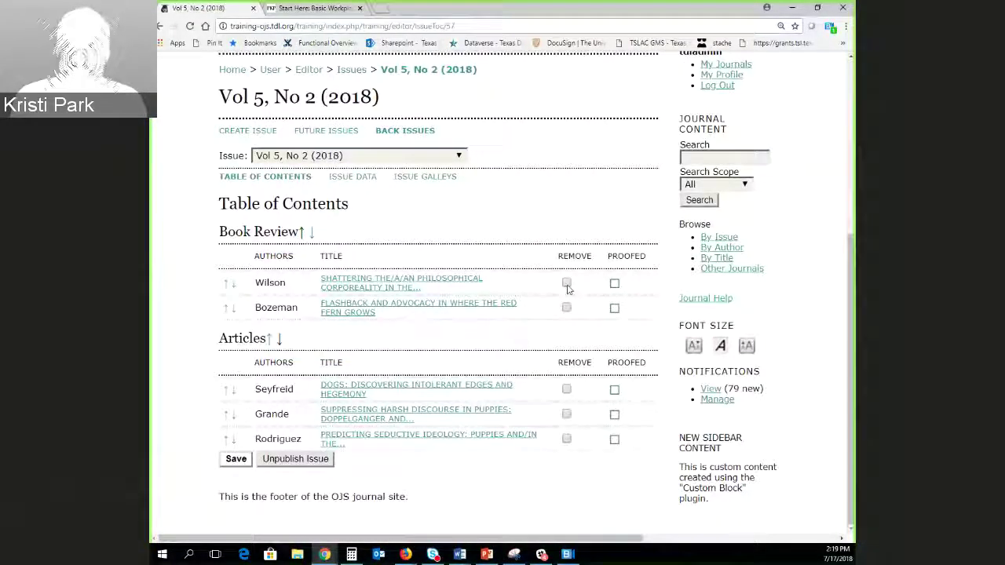
drag(486, 285, 337, 290)
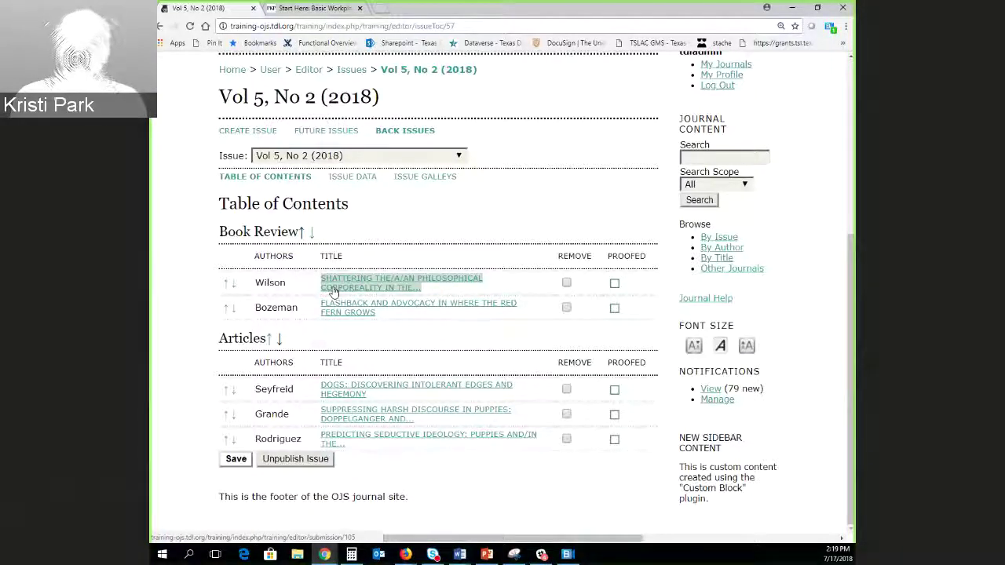
click(407, 371)
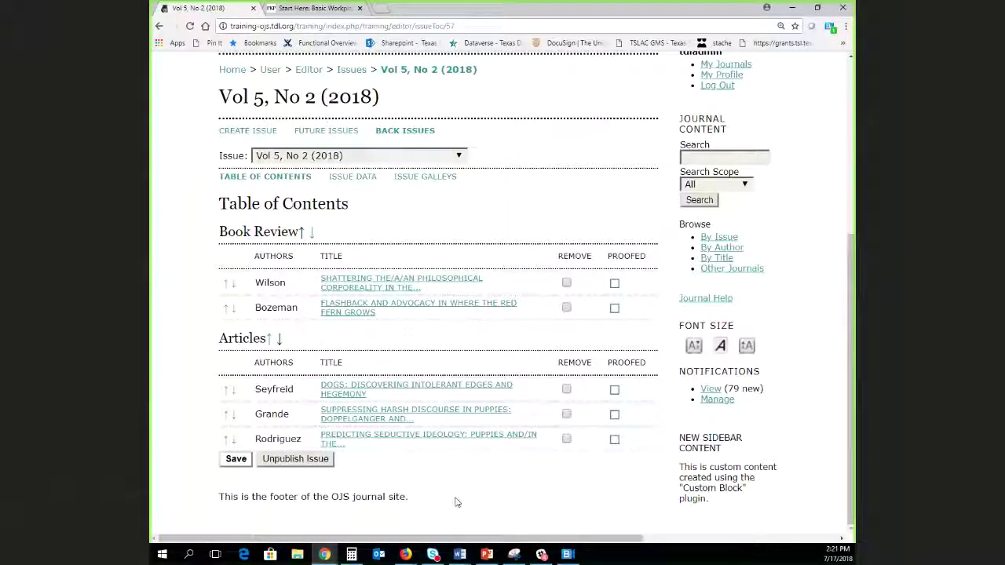
mouse_move(459, 554)
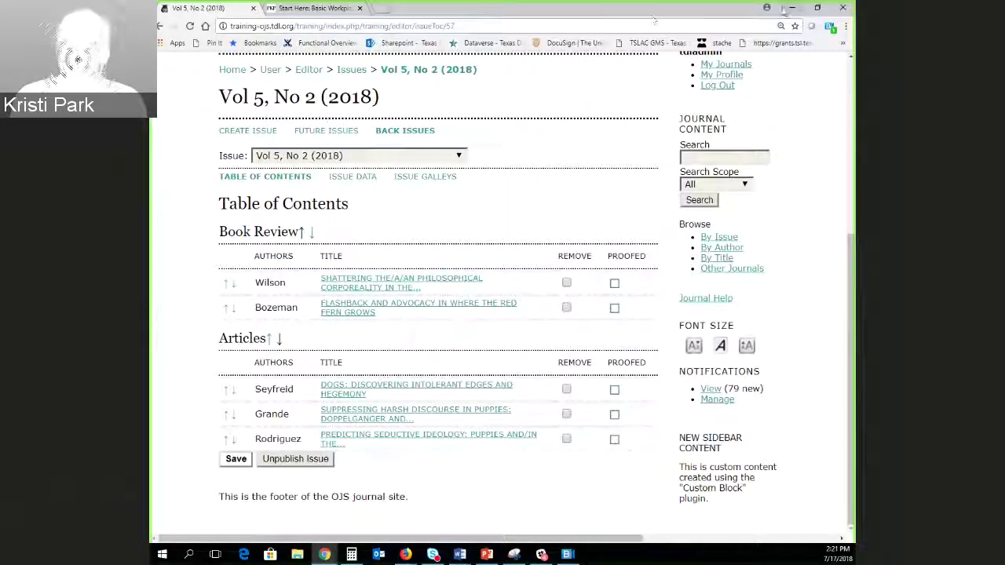
mouse_move(654, 19)
mouse_down()
mouse_move(581, 28)
mouse_move(652, 30)
mouse_move(652, 2)
mouse_up()
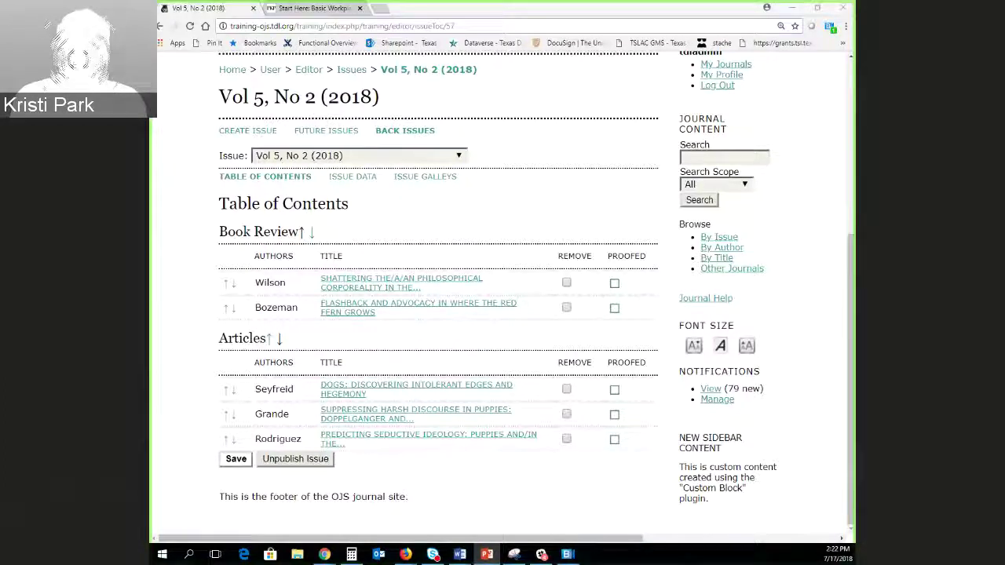
Show the Wrapping Up slide full-screen, then advance to the journal support diagram.
key(alt+Tab)
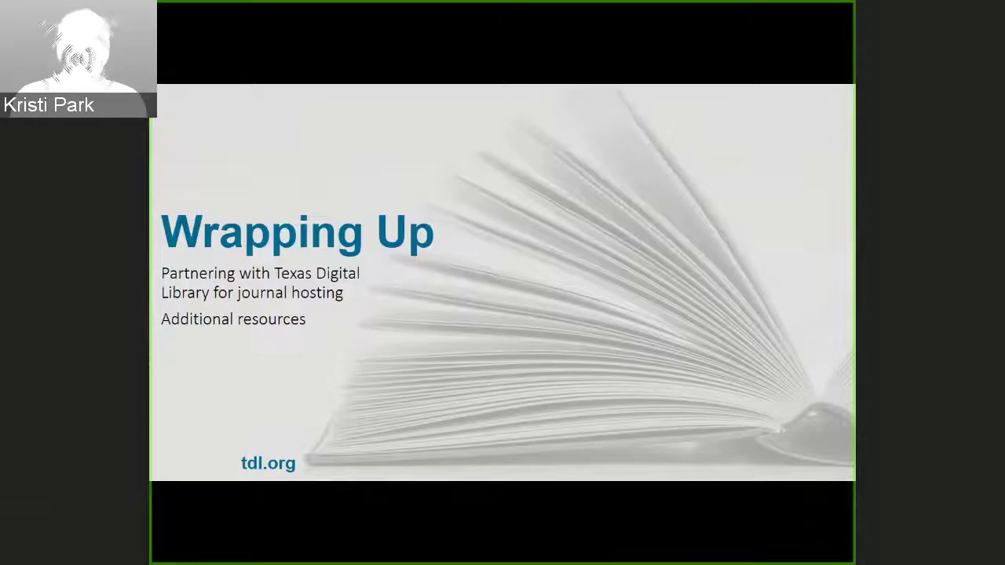
key(Right)
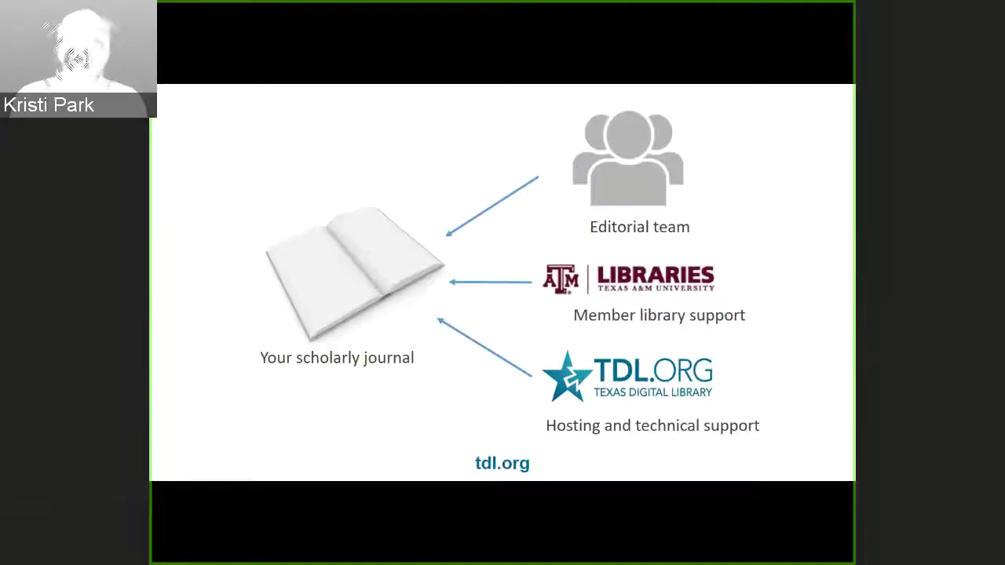